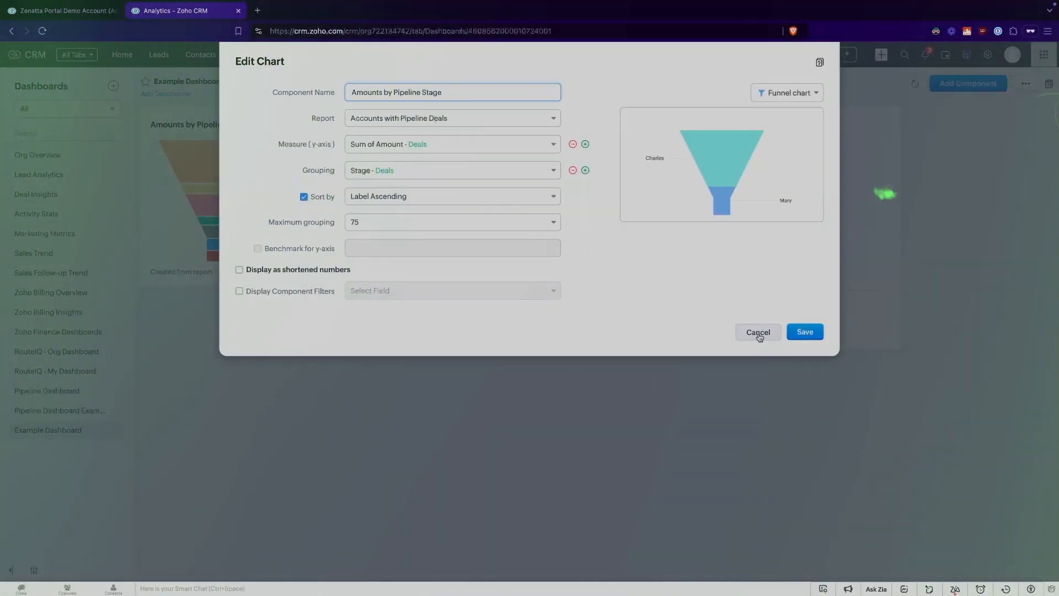
left_click(758, 332)
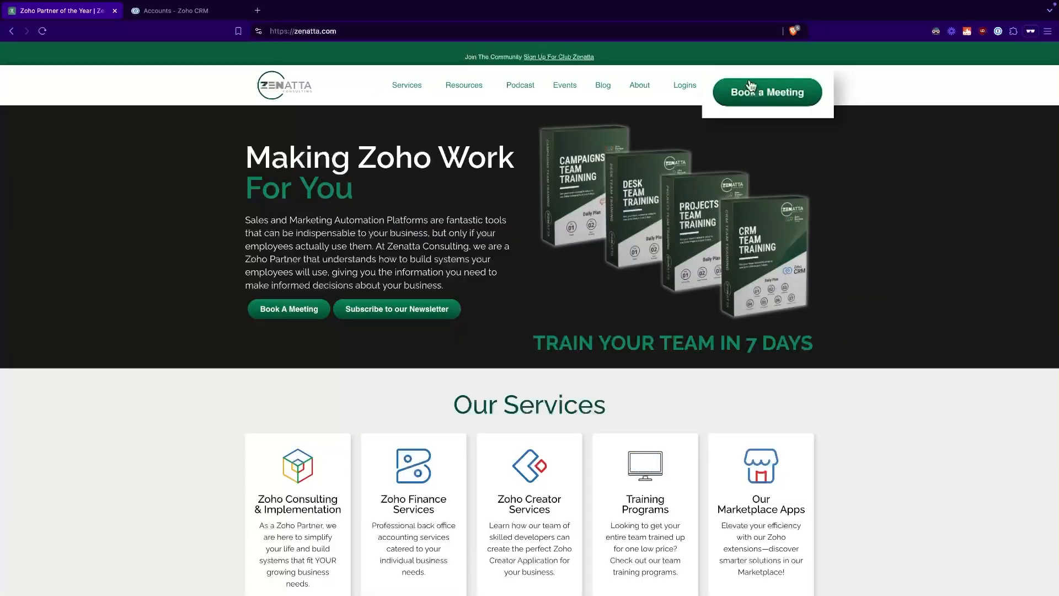
left_click(770, 87)
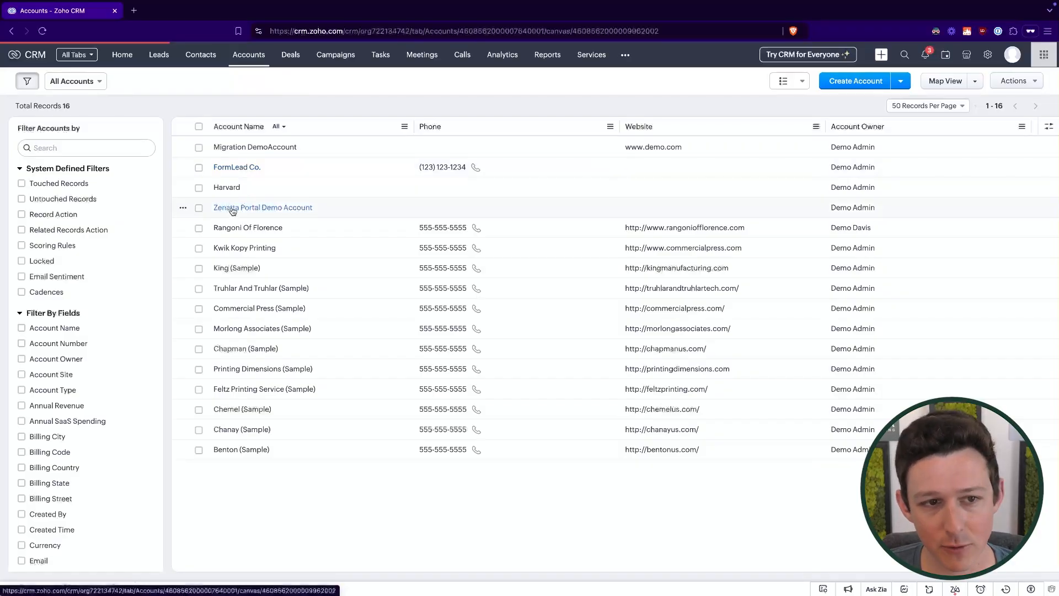
Open the Zenatta Portal Demo Account record and switch its detail page to Standard View.
left_click(232, 211)
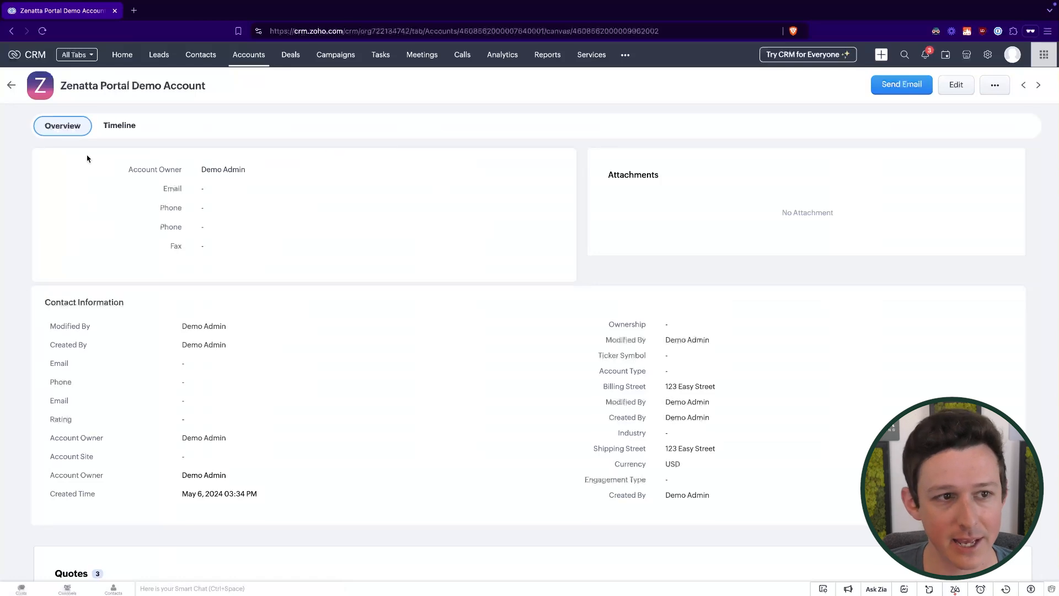
scroll(805, 312, "down", 20)
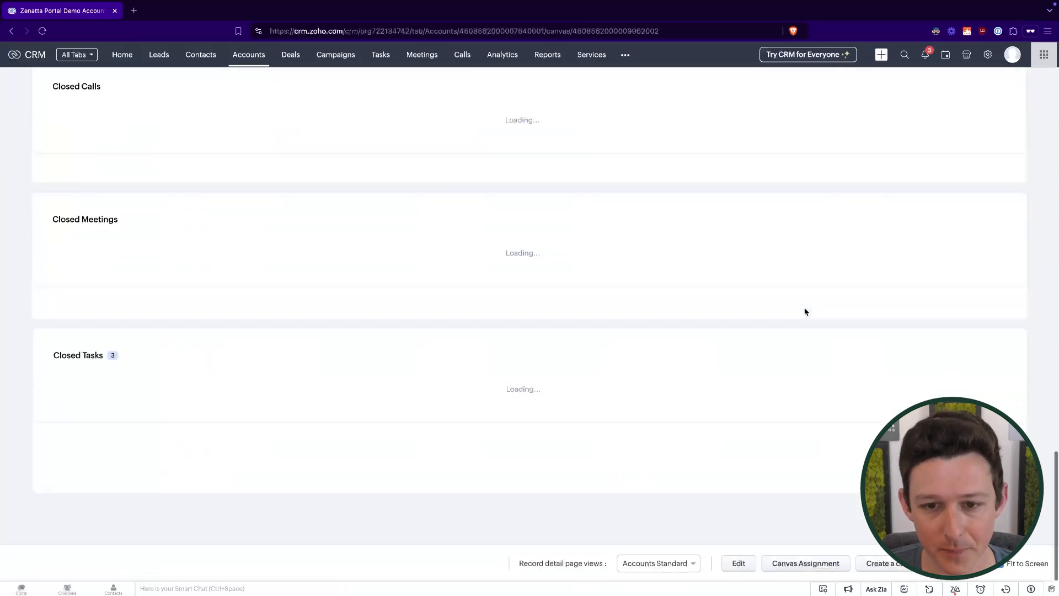
left_click(681, 563)
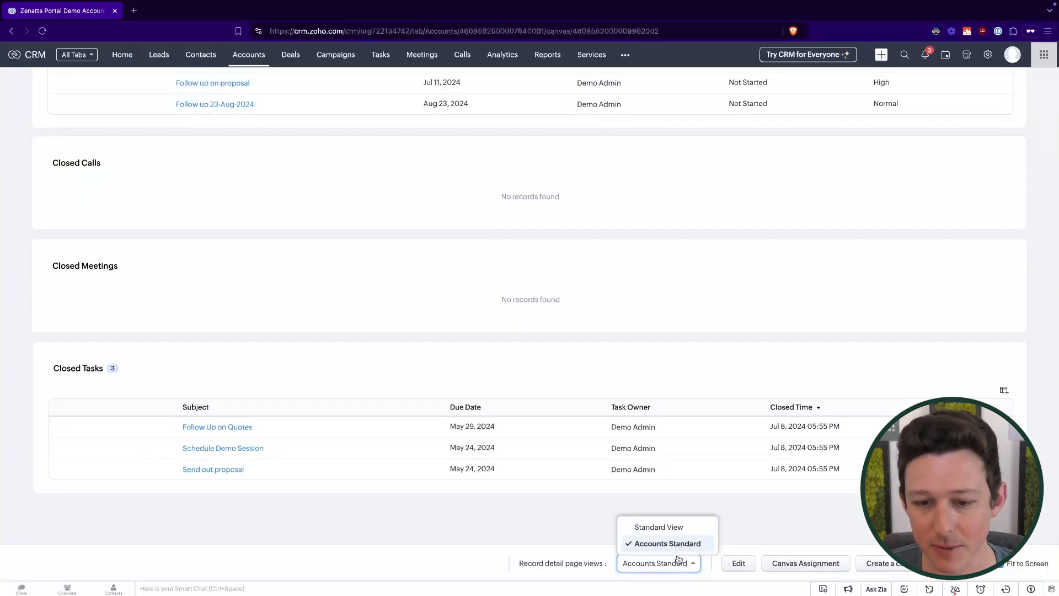
left_click(675, 528)
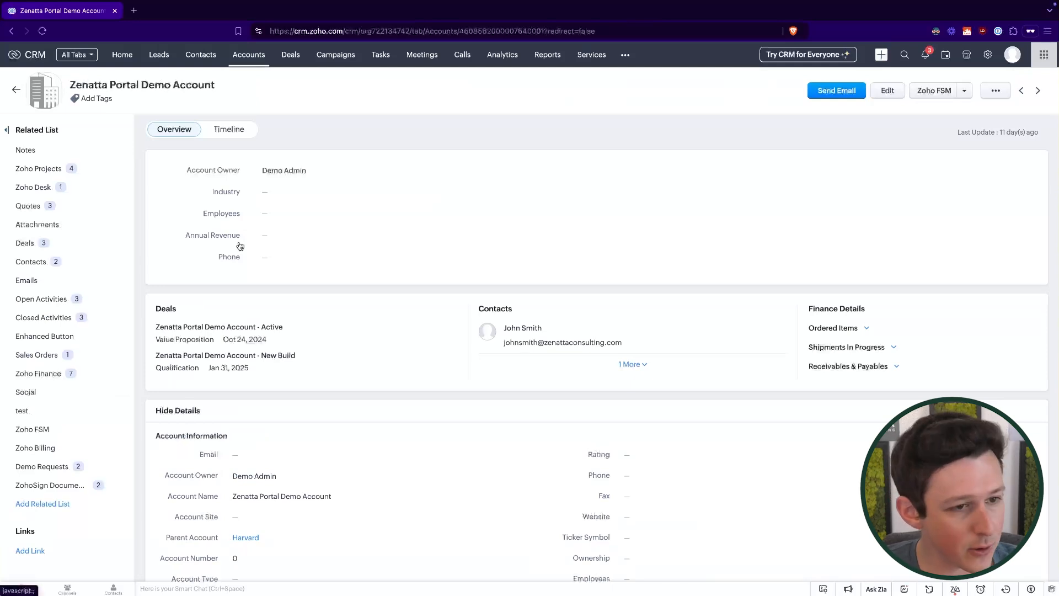
Examine the Deals and Contacts related lists of the Zenatta Portal Demo Account.
left_click(78, 261)
left_click(76, 236)
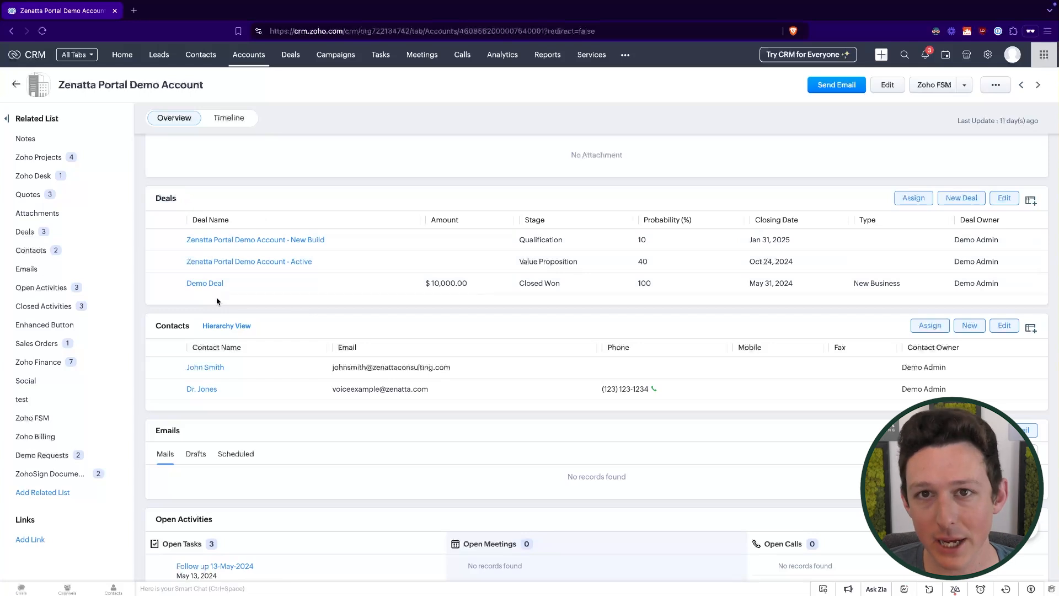
left_click_drag(62, 83, 187, 84)
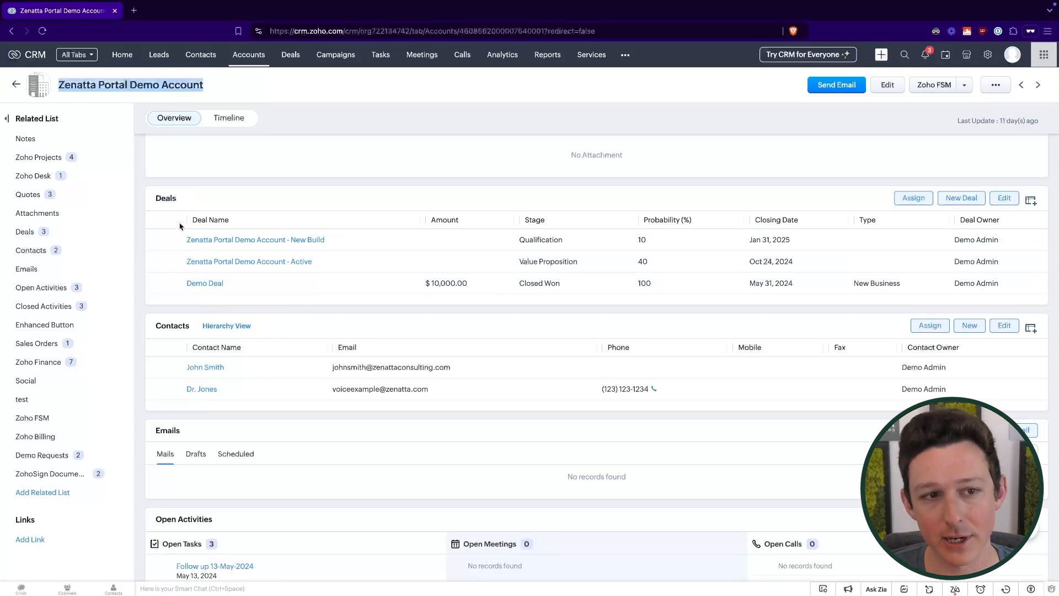
left_click_drag(154, 200, 243, 291)
left_click_drag(140, 326, 226, 388)
left_click(364, 192)
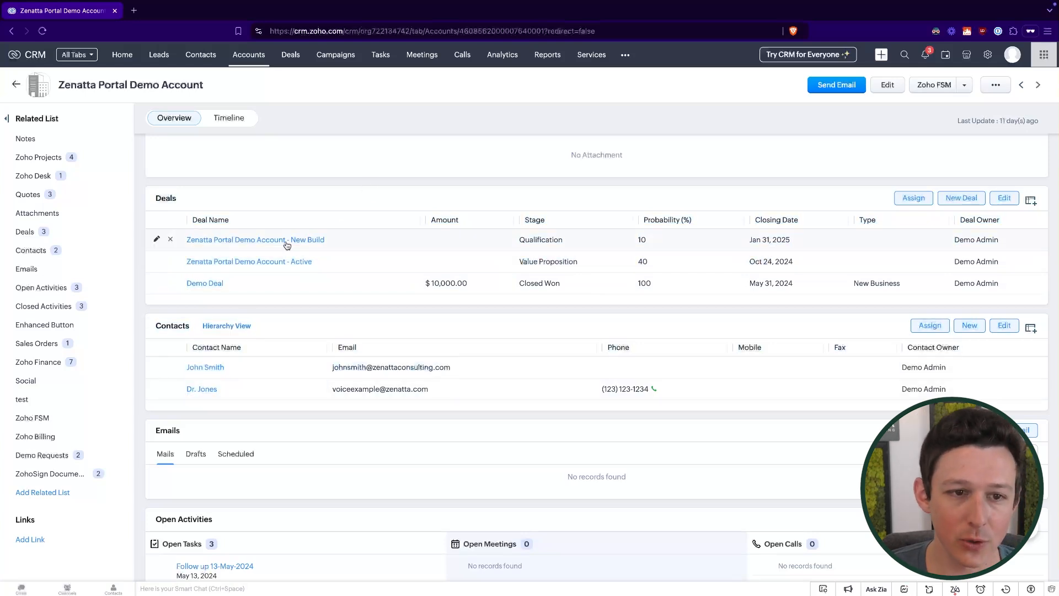
Review the Account Name and Contact Name lookups in the account's New Build deal and open the linked account.
left_click(222, 241)
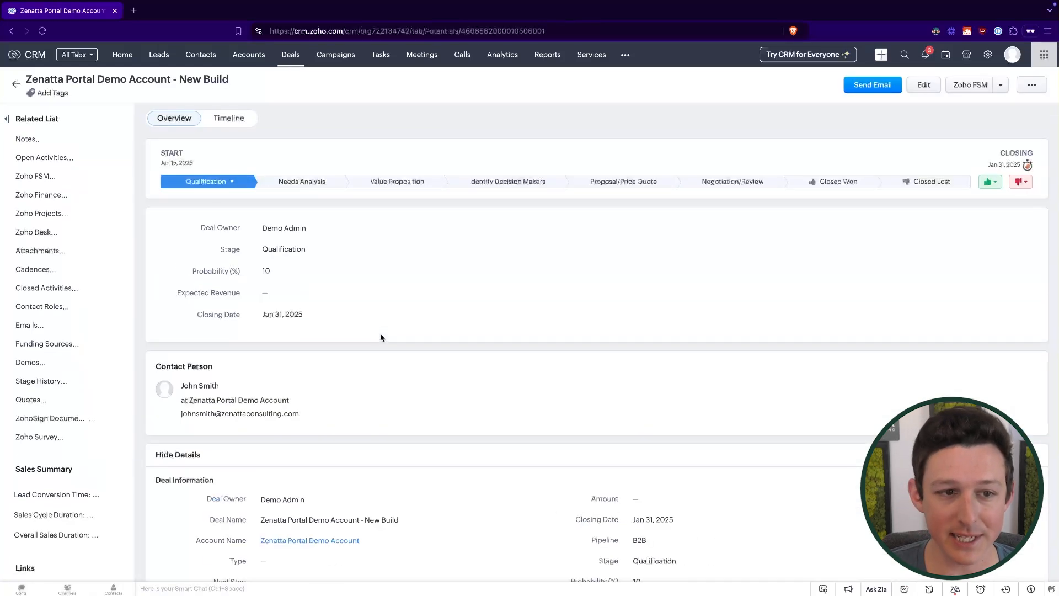
scroll(380, 336, "down", 5)
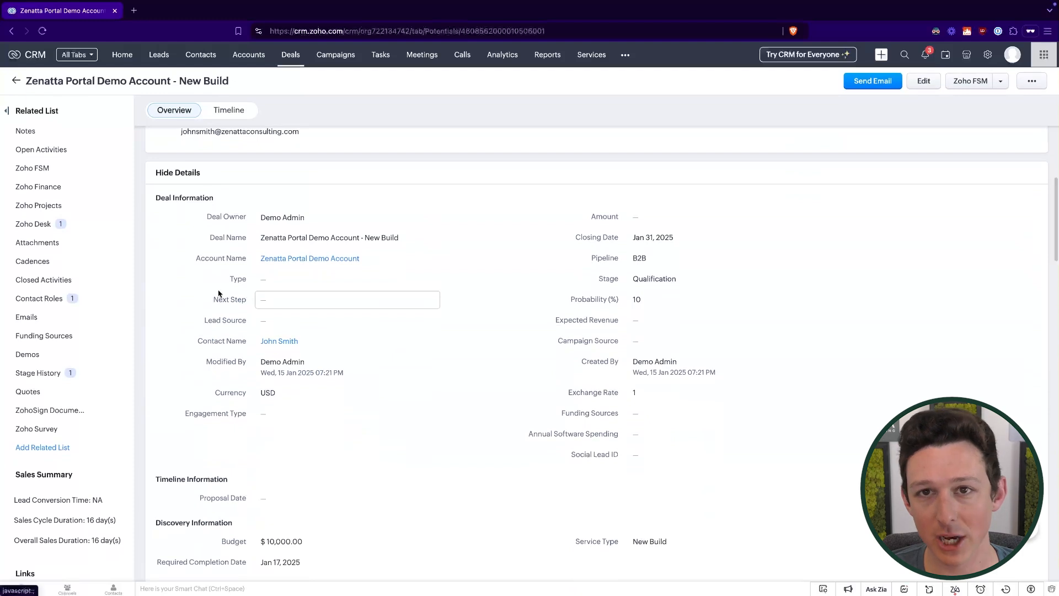
left_click_drag(188, 263, 353, 260)
left_click_drag(194, 340, 292, 341)
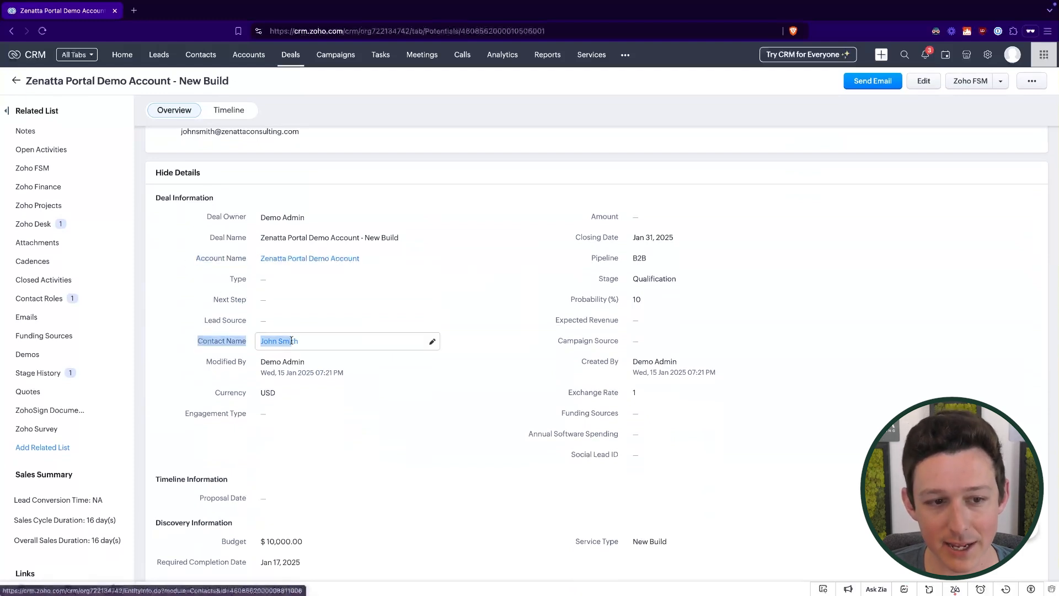
left_click_drag(196, 259, 349, 263)
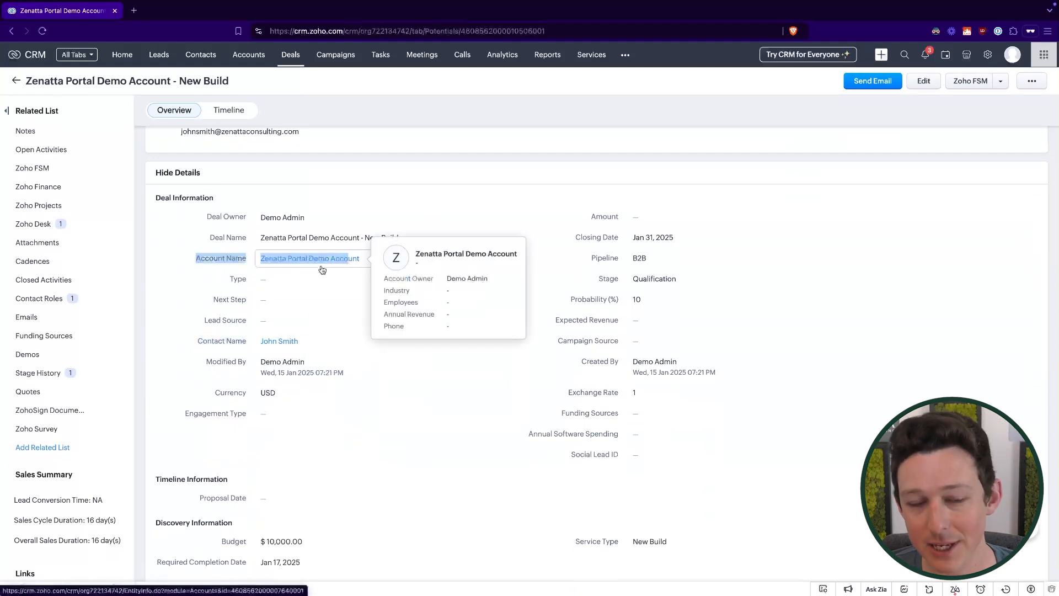
left_click_drag(198, 340, 266, 341)
left_click(200, 349)
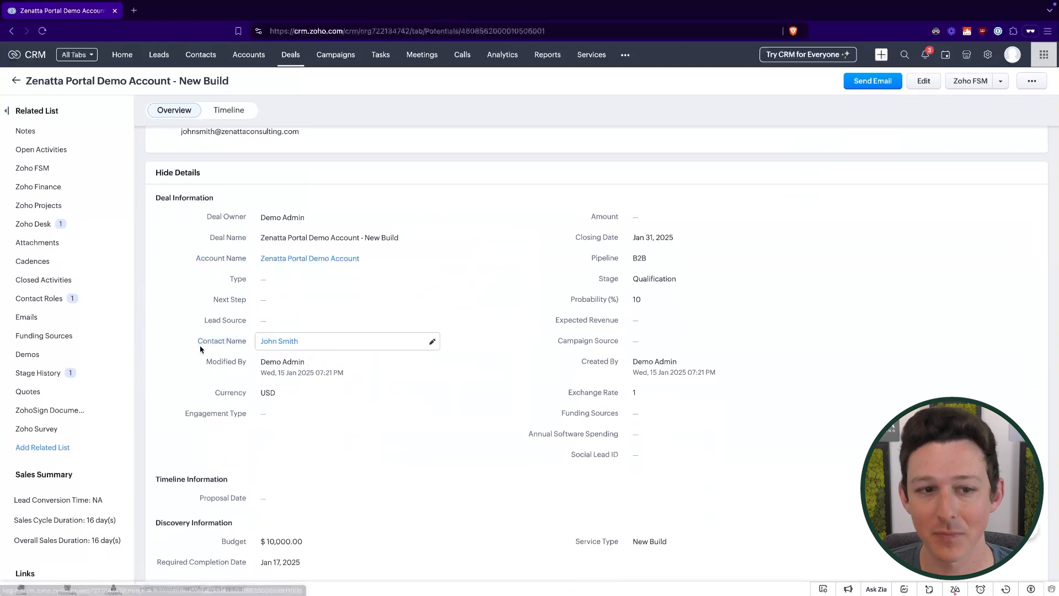
left_click_drag(215, 266, 231, 264)
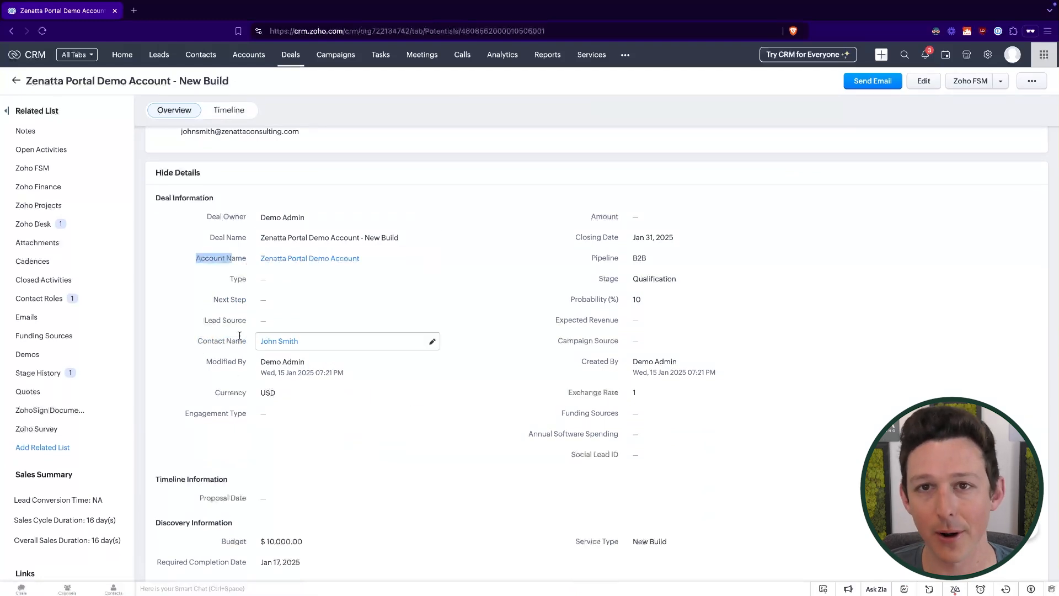
left_click(525, 136)
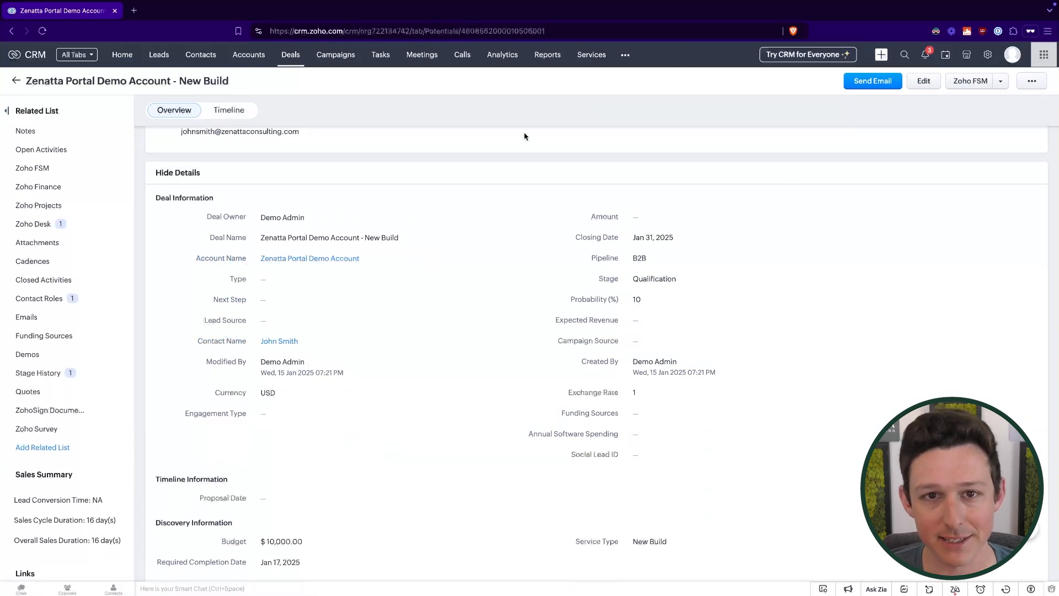
left_click(327, 259)
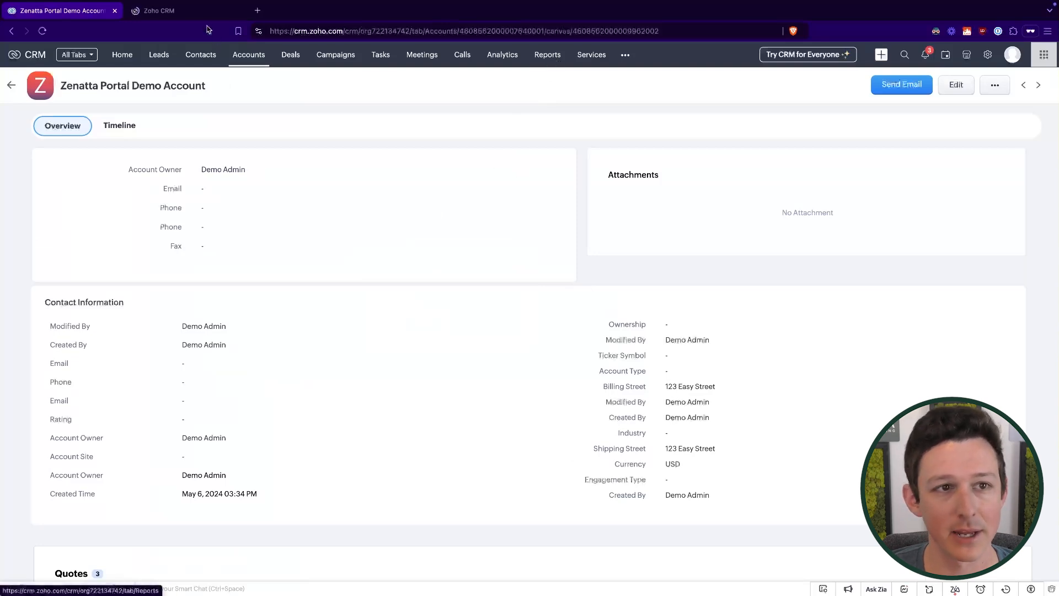
Start a new report in the Reports module with Accounts as the primary module and continue to related module selection.
left_click(208, 16)
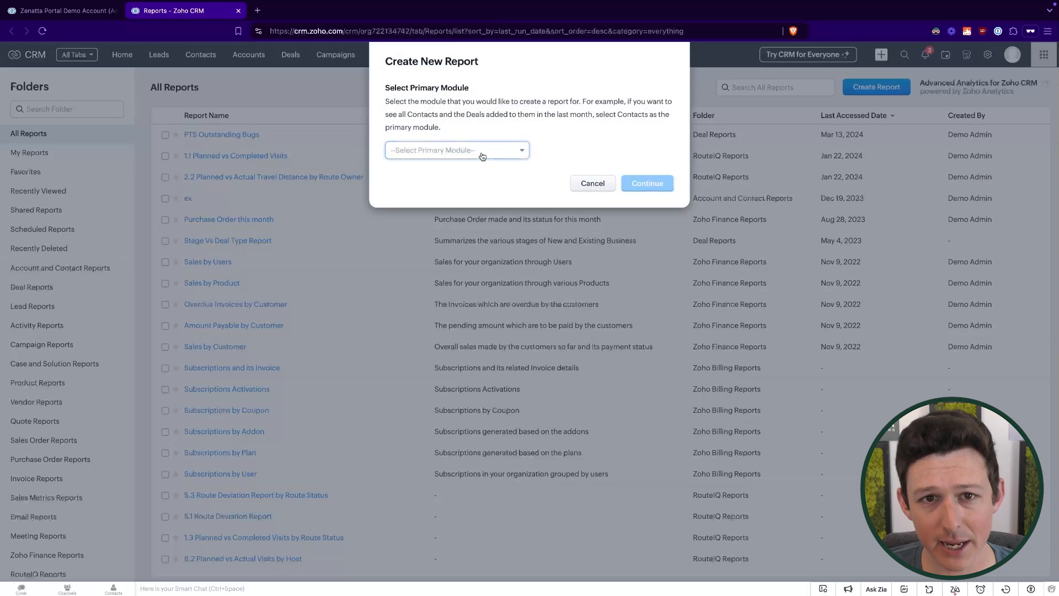
left_click(480, 151)
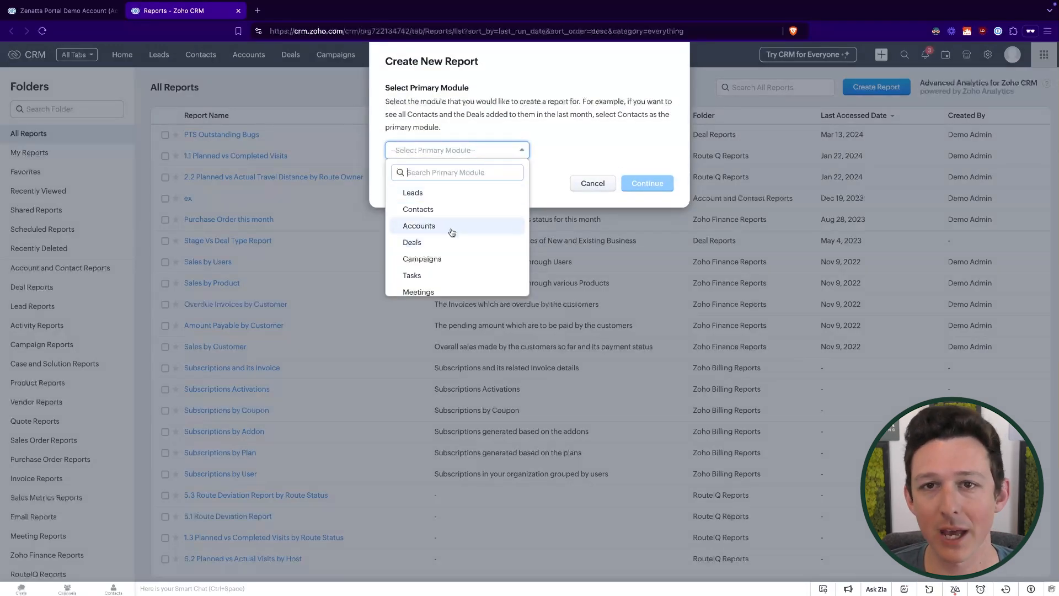
scroll(453, 212, "down", 1)
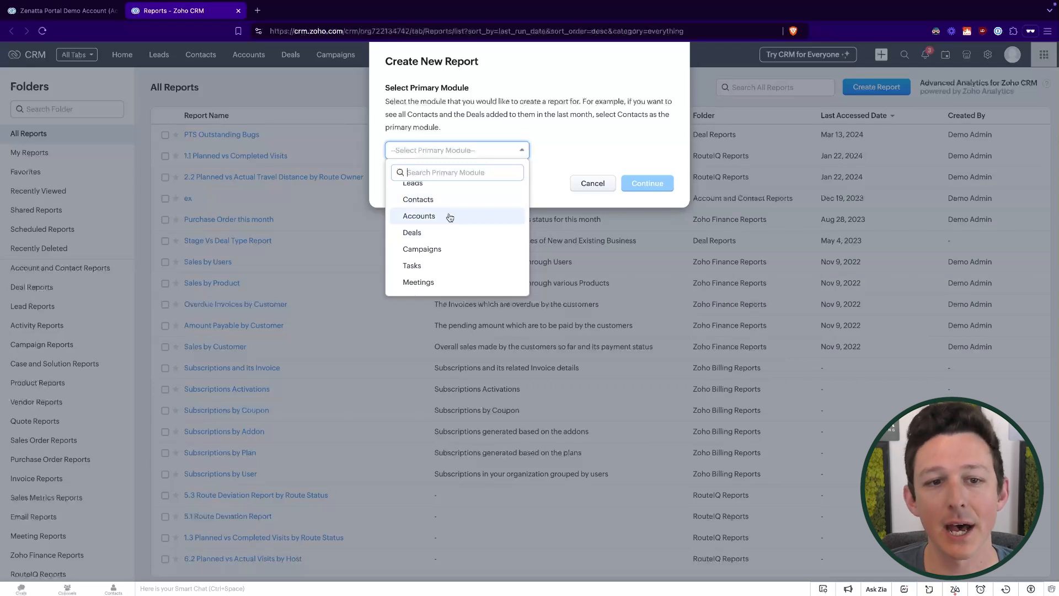
scroll(444, 212, "down", 1)
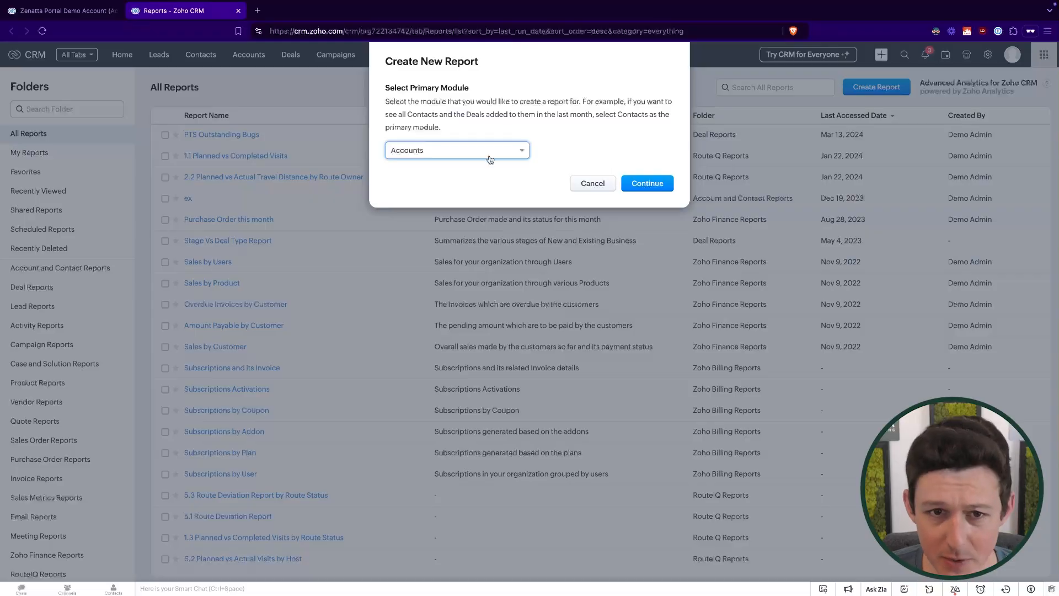
left_click(488, 157)
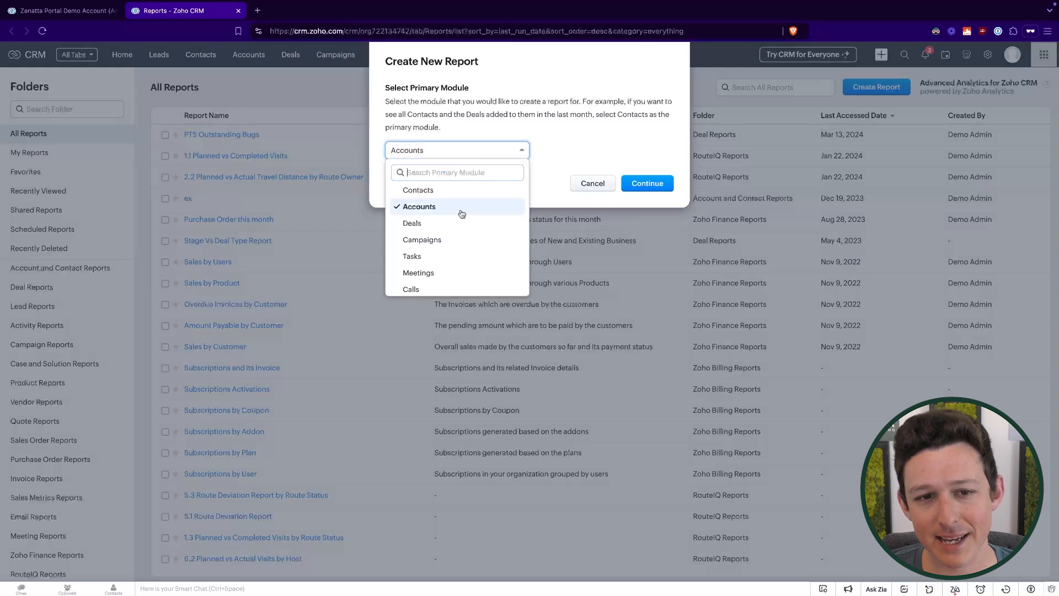
scroll(462, 214, "up", 1)
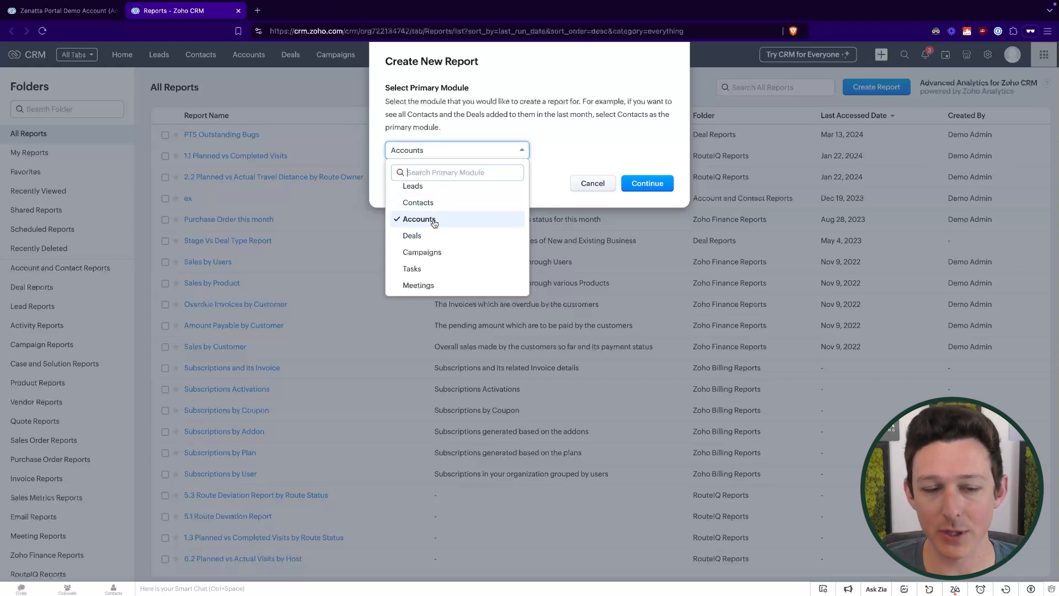
left_click(611, 158)
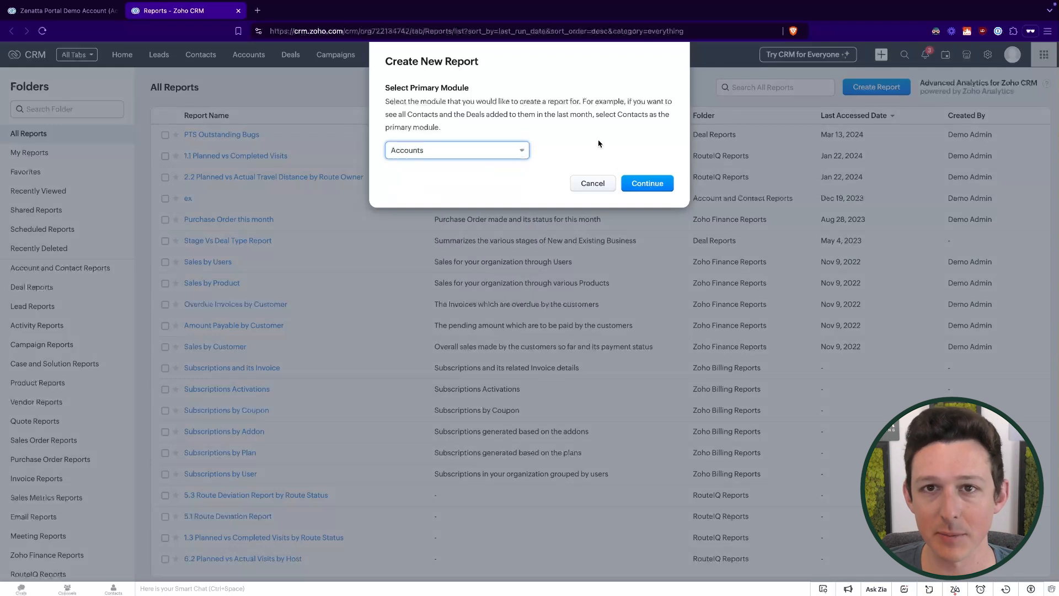
left_click(648, 184)
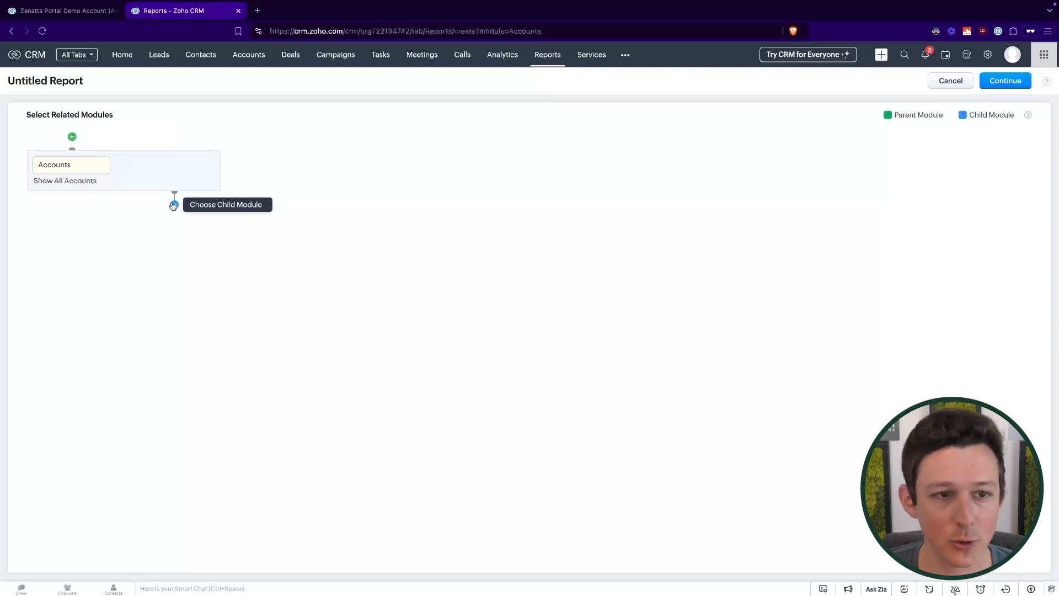
Add a parent module placeholder above Accounts and review which parent modules can be chosen, leaving it at None.
left_click(73, 137)
left_click(76, 165)
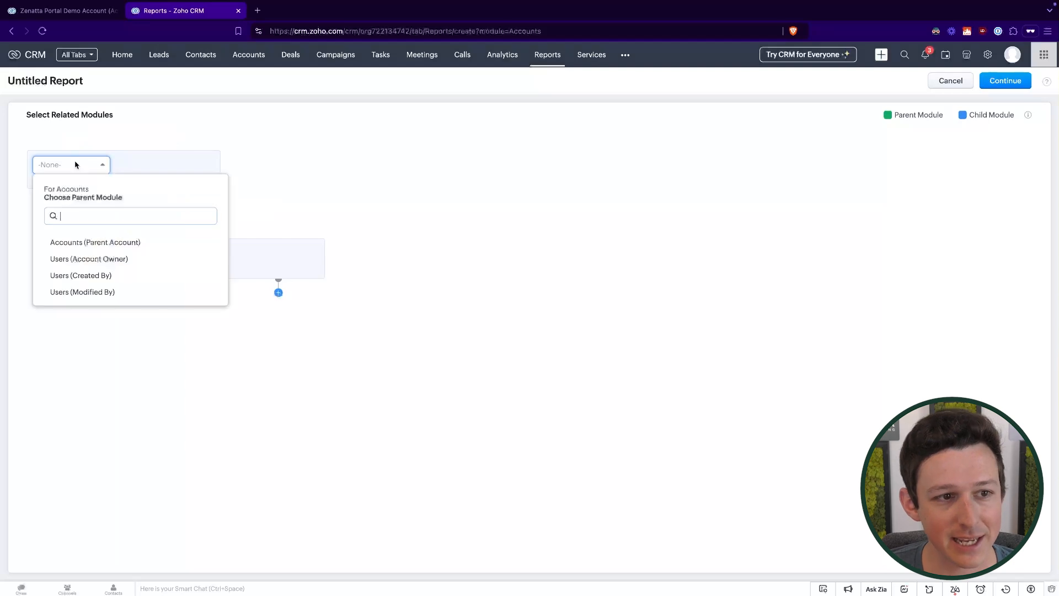
left_click(257, 160)
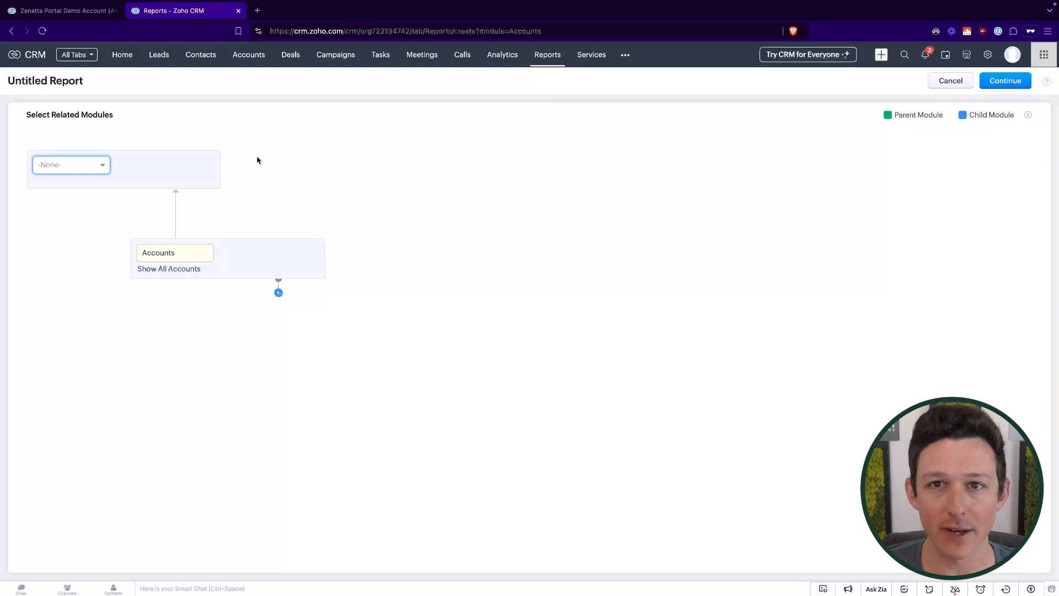
Return to the Zenatta Portal Demo Account record and set its detail page view to Standard View.
left_click(69, 12)
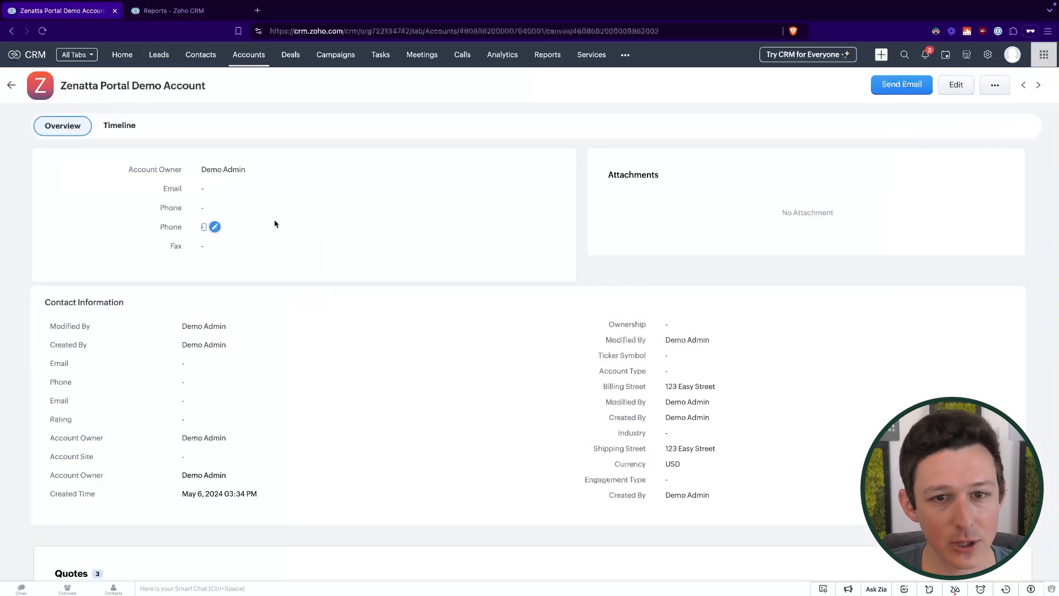
scroll(275, 224, "down", 15)
scroll(669, 563, "down", 1)
left_click(667, 563)
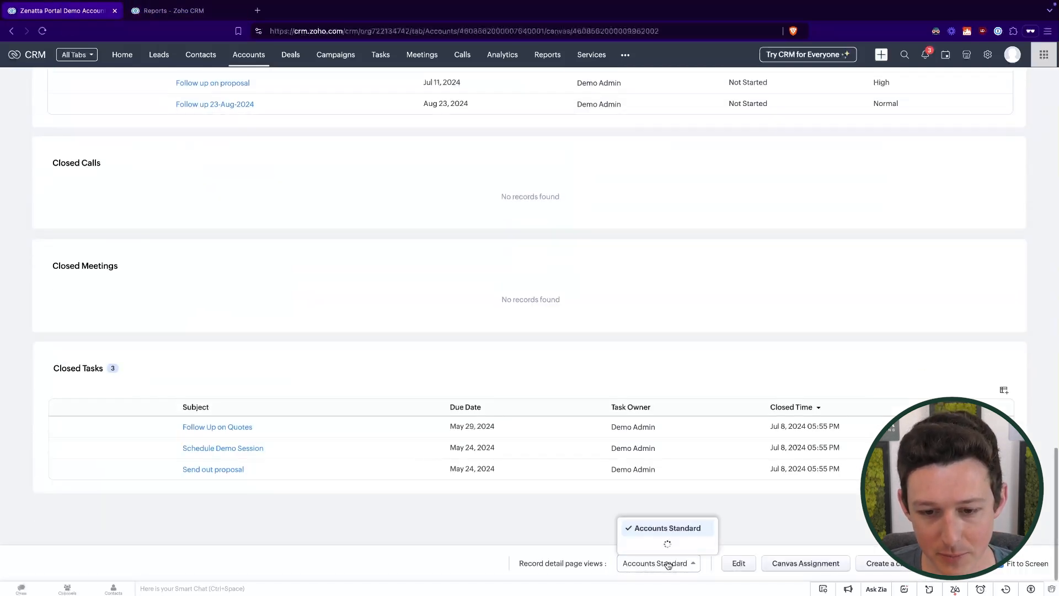
left_click(662, 525)
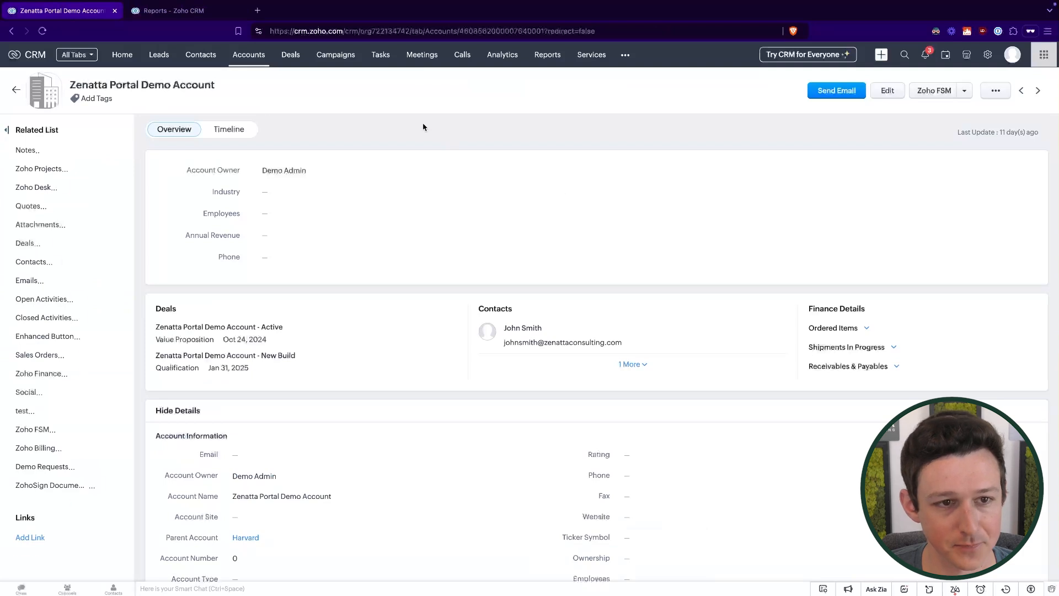
Examine the Account Owner and Parent Account lookup fields in the Zenatta Portal Demo Account details.
scroll(456, 279, "down", 2)
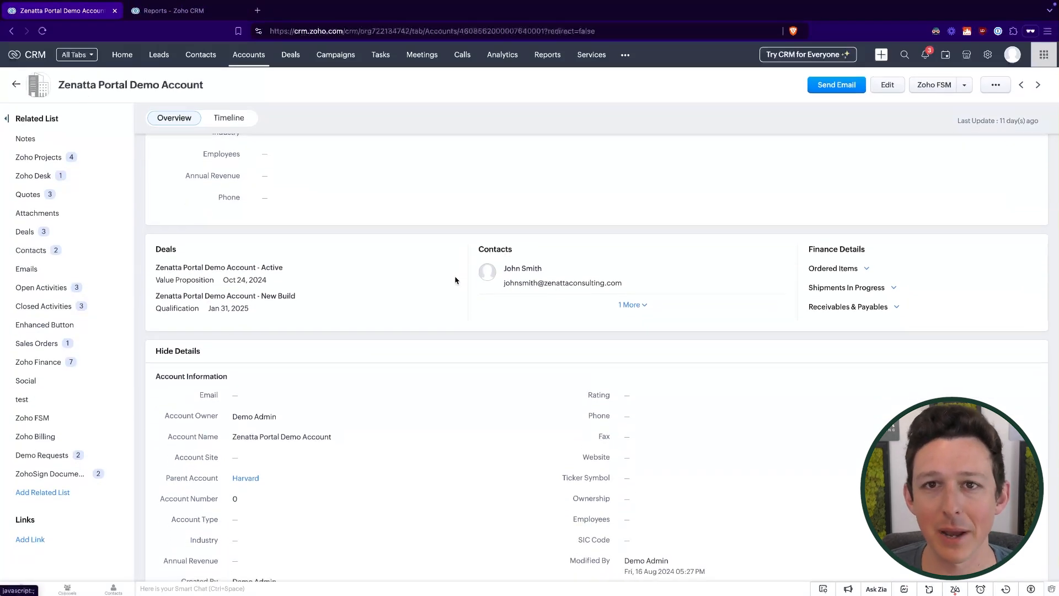
scroll(456, 280, "down", 3)
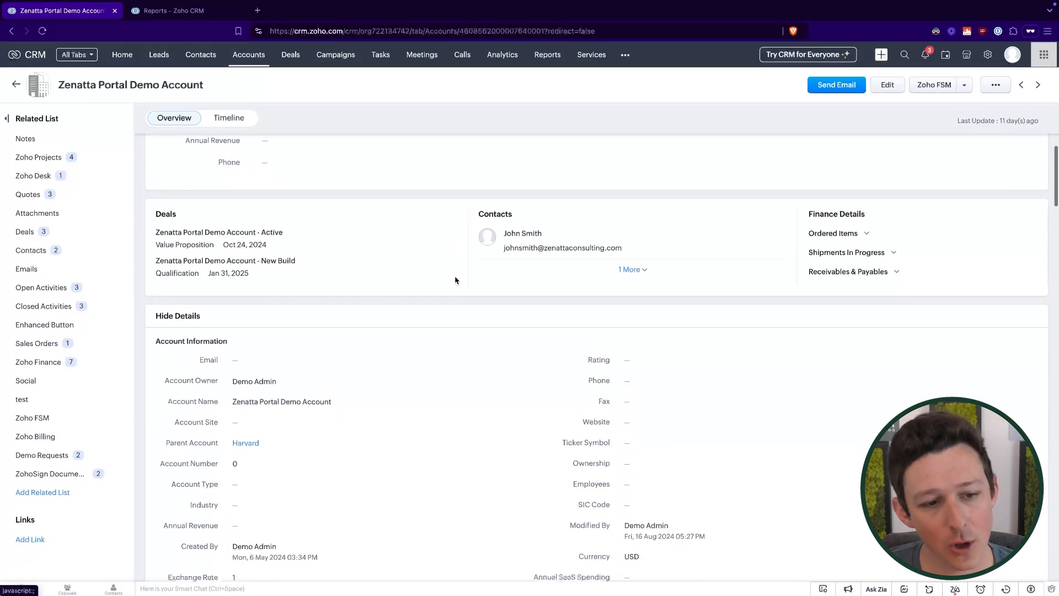
left_click_drag(162, 313, 269, 310)
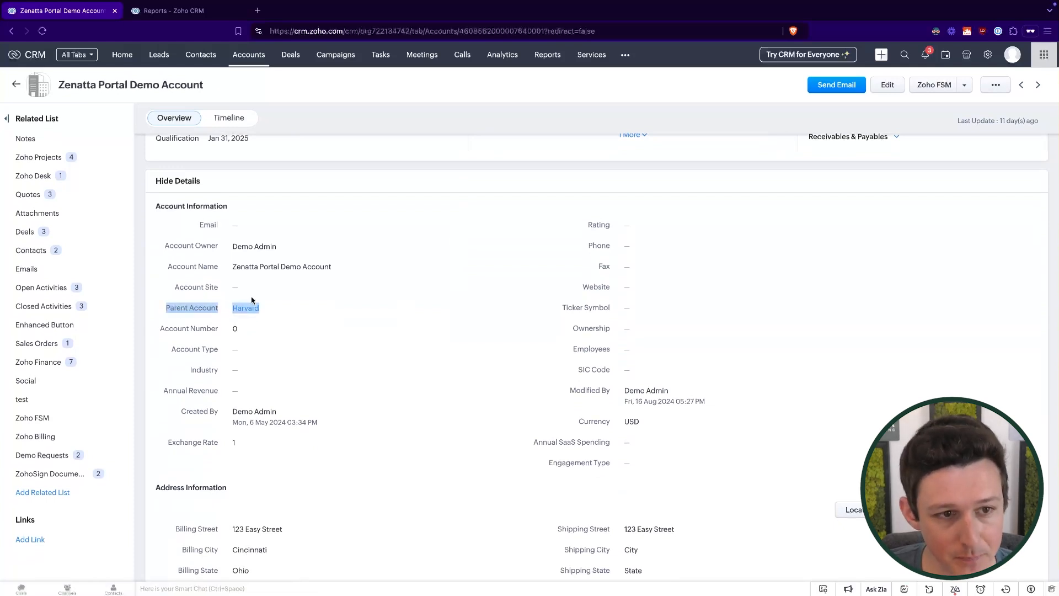
left_click_drag(161, 247, 271, 252)
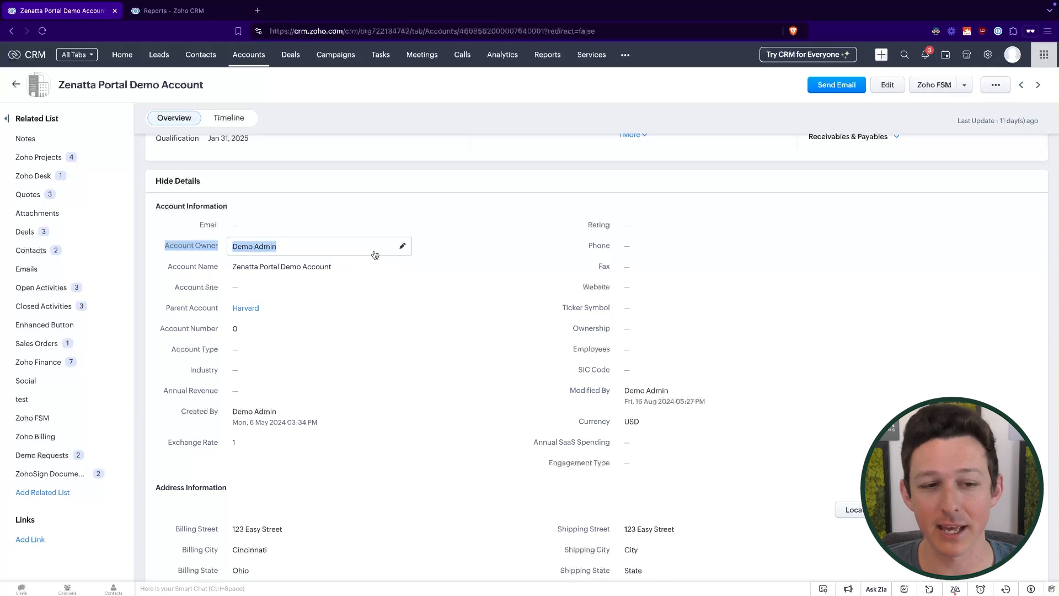
left_click(402, 307)
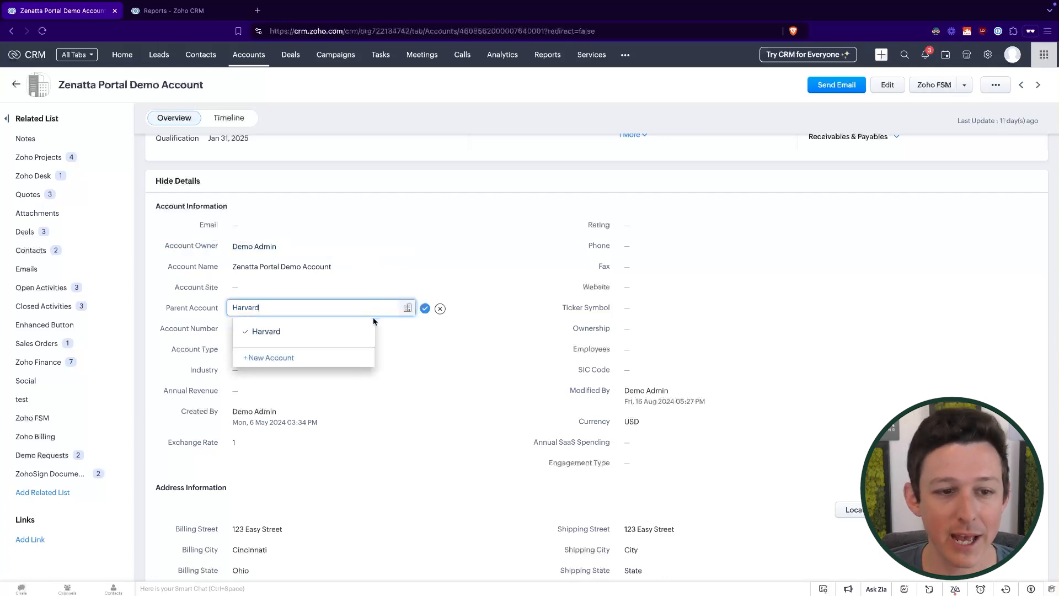
left_click(424, 309)
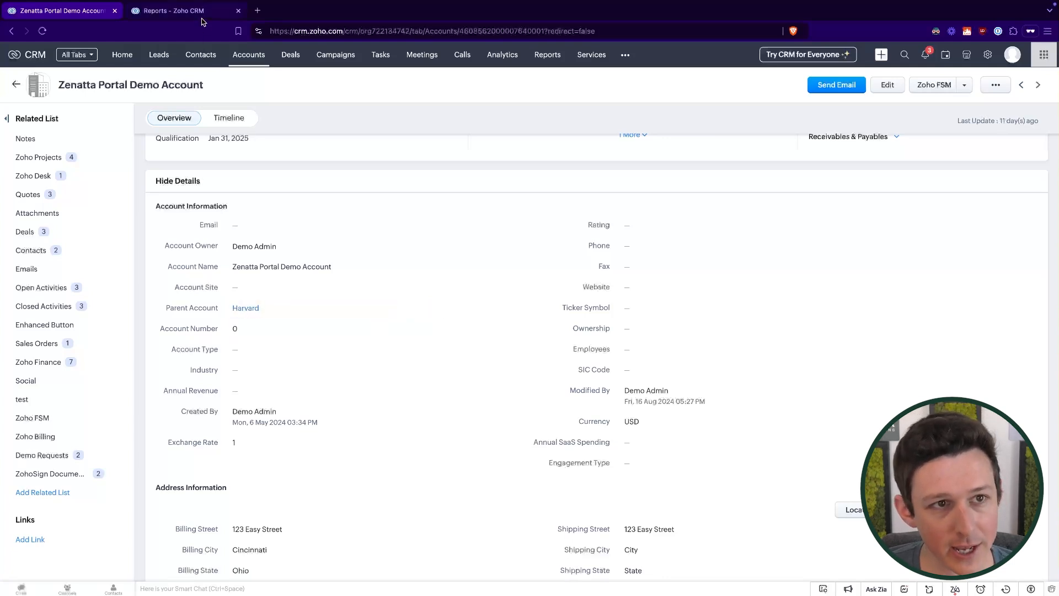
Return to the untitled report, recheck the parent module choices for Accounts and remove the empty parent placeholder.
left_click(201, 12)
left_click(87, 165)
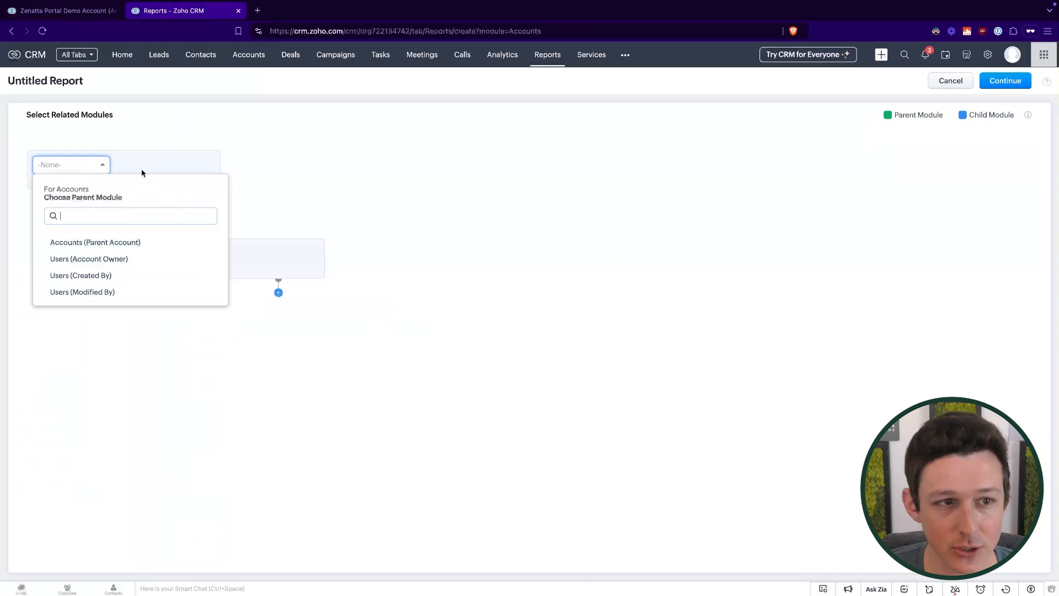
left_click(152, 151)
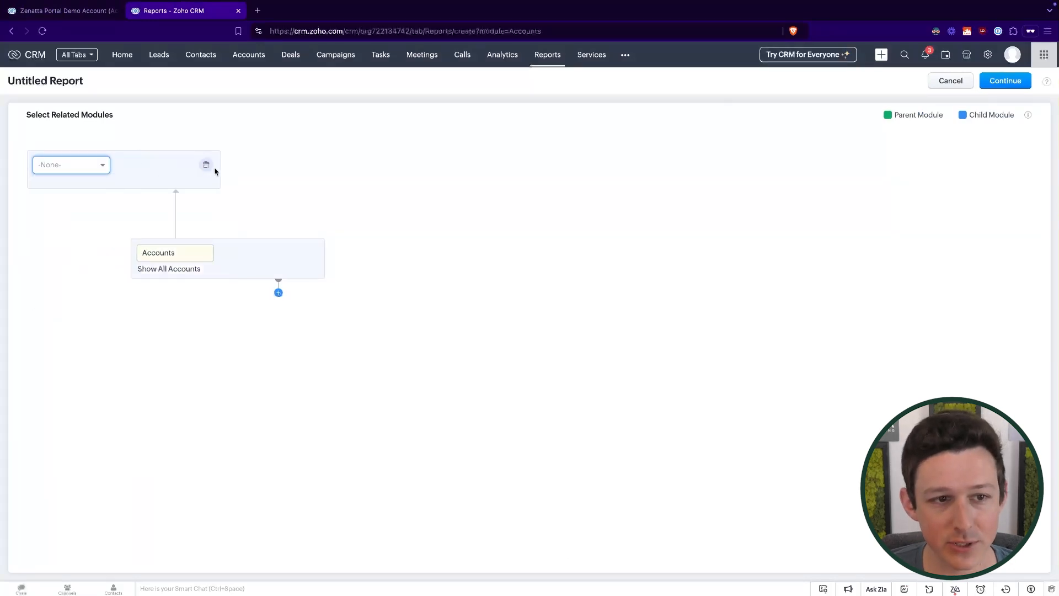
left_click(206, 165)
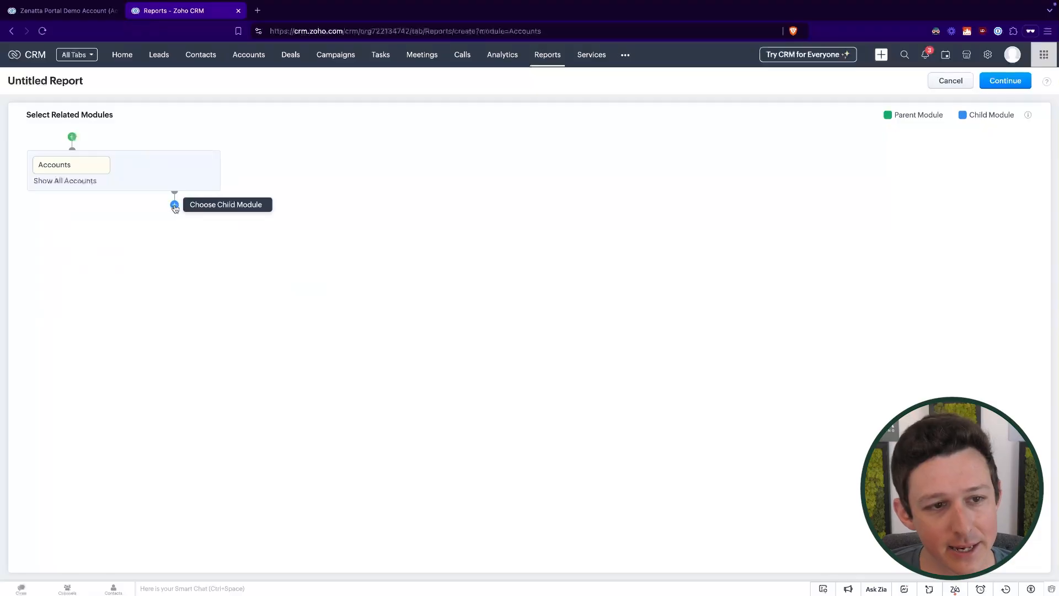
Add a child module placeholder below Accounts and review which child modules can be chosen.
left_click(175, 205)
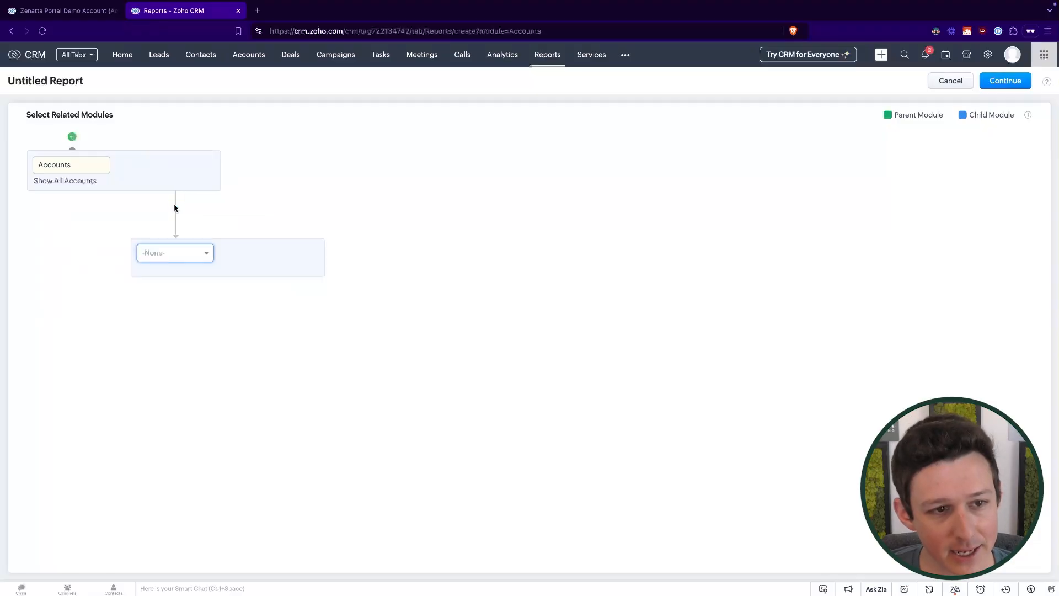
left_click(178, 263)
scroll(180, 347, "down", 2)
scroll(183, 348, "up", 2)
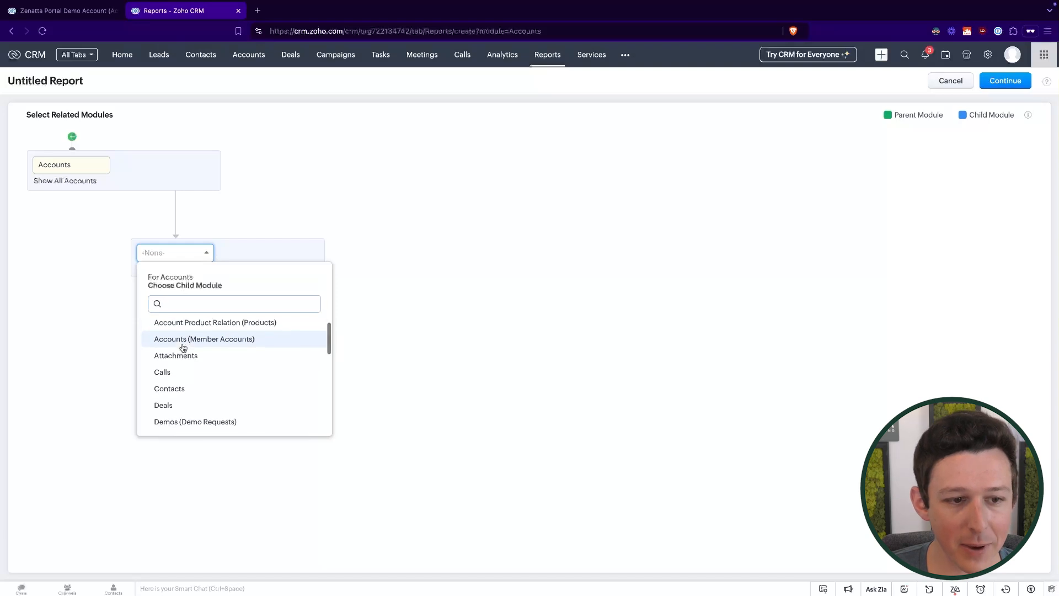
scroll(182, 356, "down", 1)
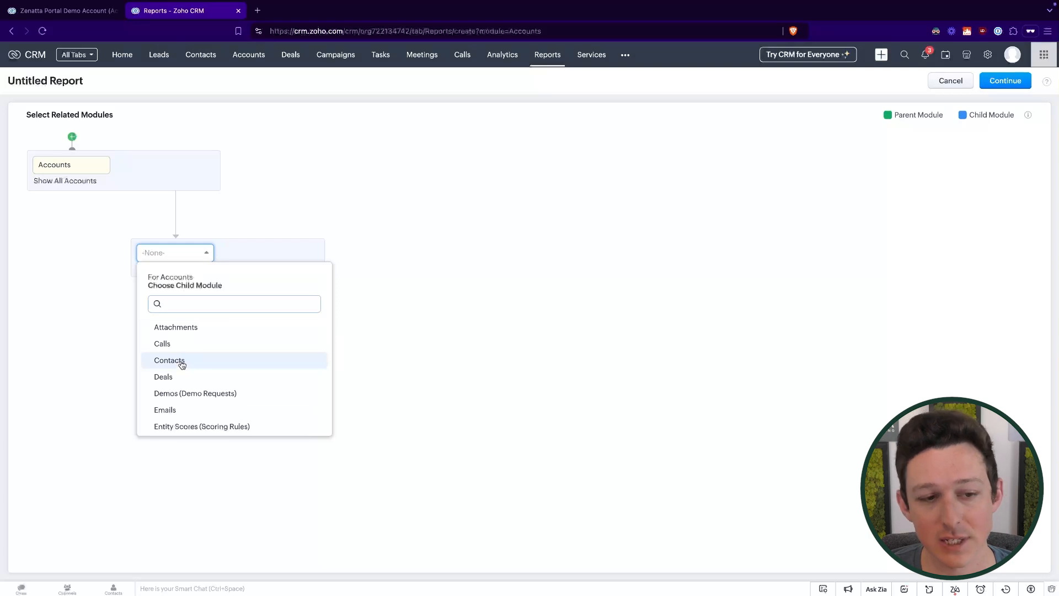
Review the Contacts related list on the Zenatta Portal Demo Account record.
left_click(82, 17)
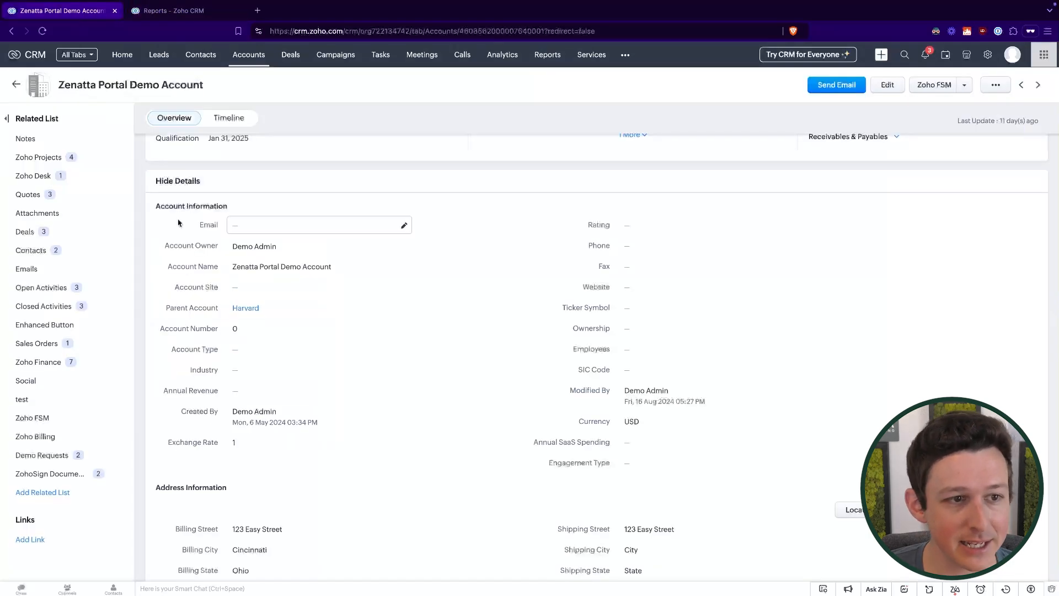
left_click(52, 251)
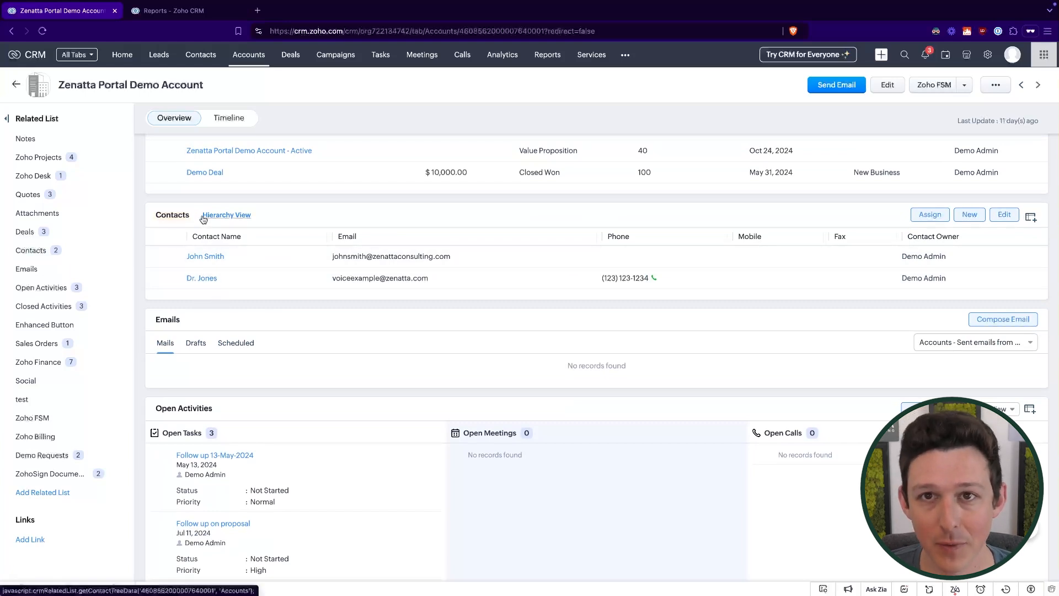
scroll(203, 219, "up", 2)
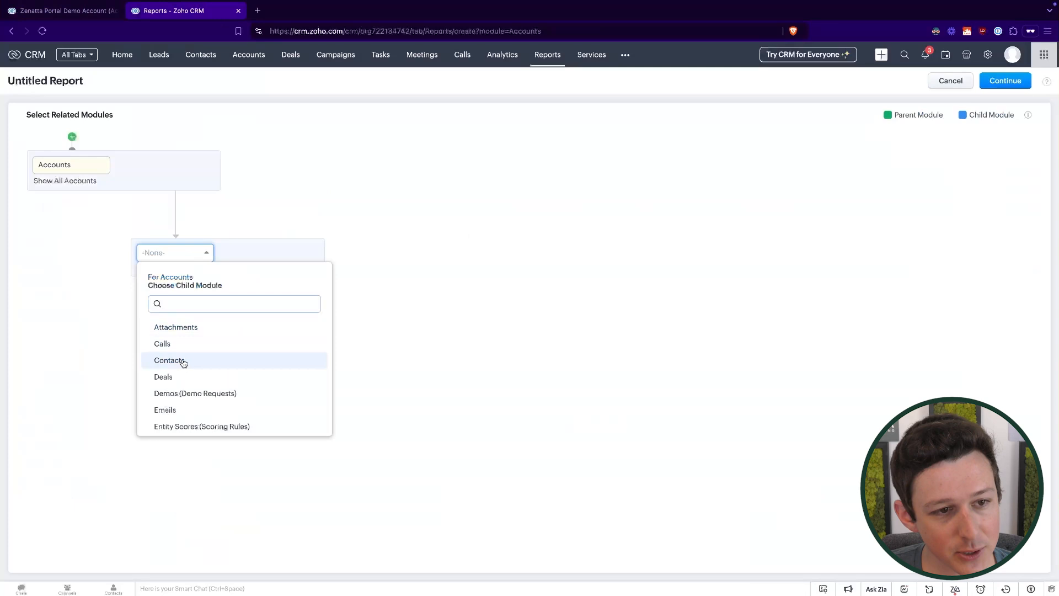
Choose Contacts as the child module of Accounts and give it the Exclusive relationship type.
left_click(215, 361)
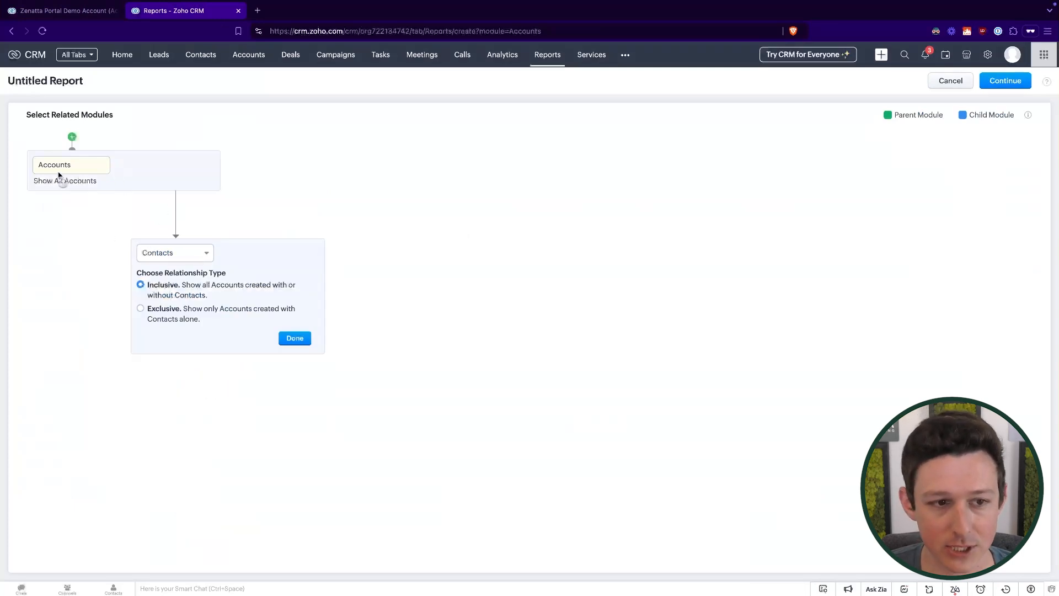
left_click_drag(155, 273, 227, 275)
left_click(228, 275)
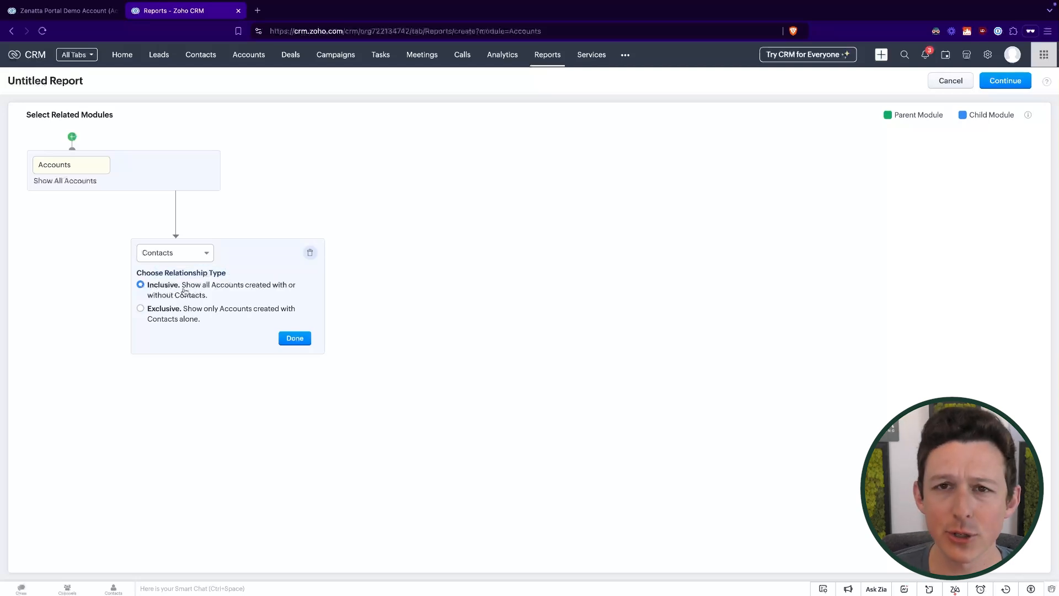
left_click_drag(224, 298, 148, 285)
left_click_drag(218, 330, 158, 305)
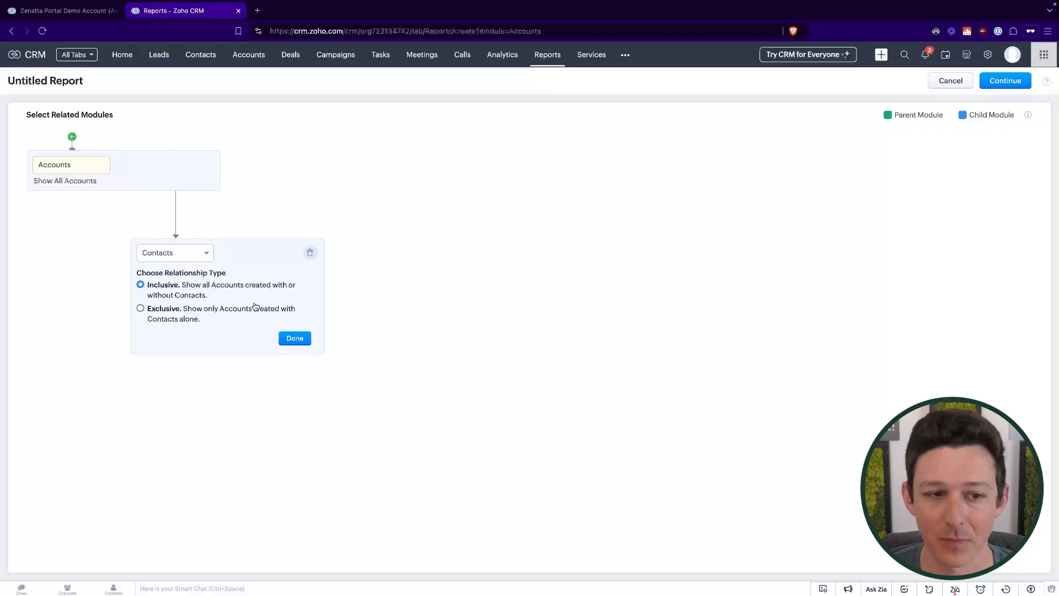
left_click(178, 315)
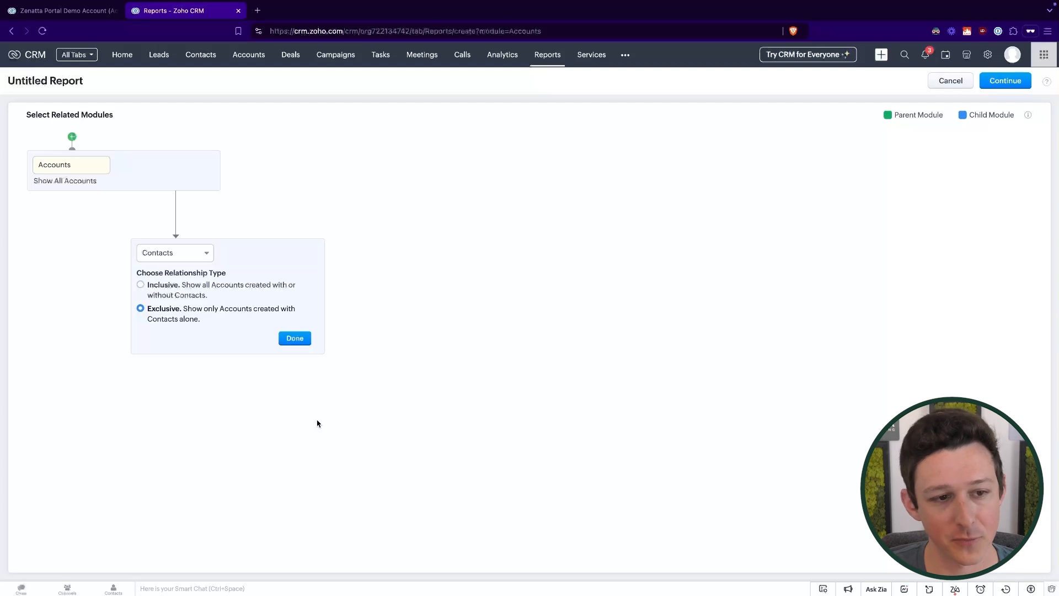
left_click(295, 339)
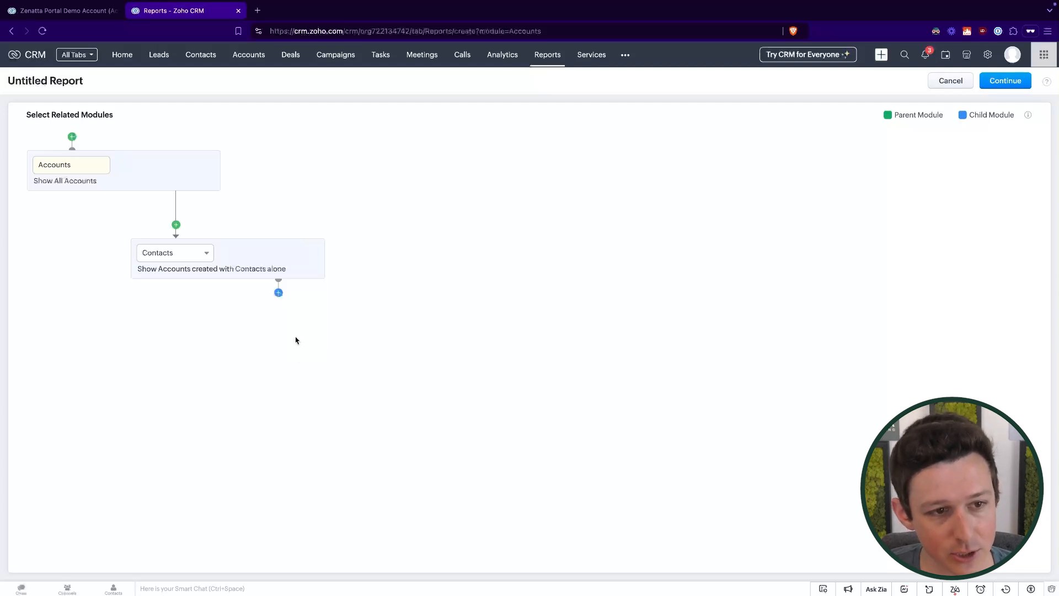
Add Deals as a child module of Contacts with the Exclusive relationship type.
left_click(278, 293)
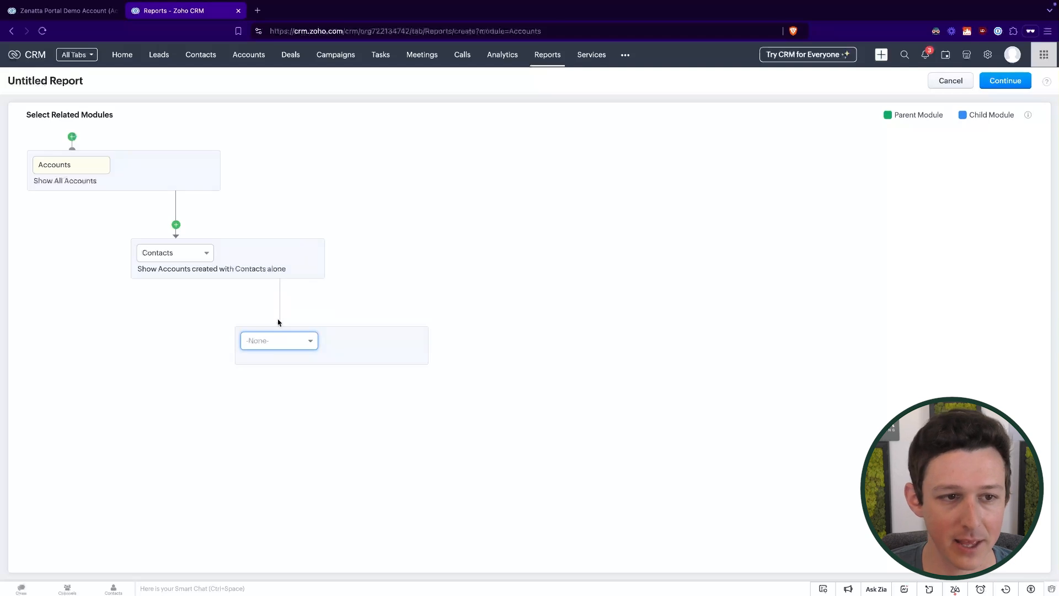
left_click(280, 343)
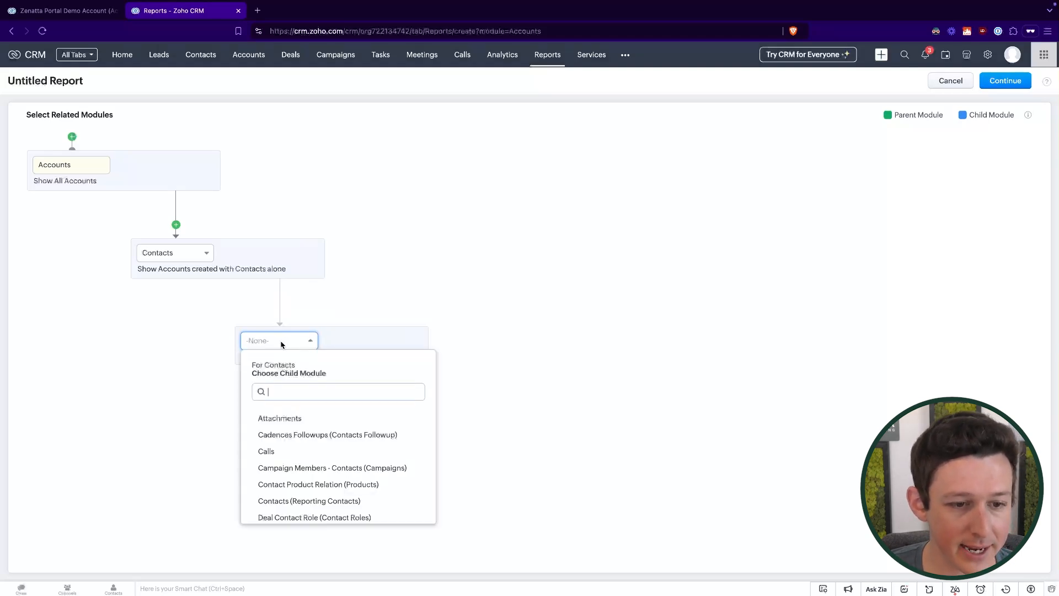
scroll(331, 439, "down", 3)
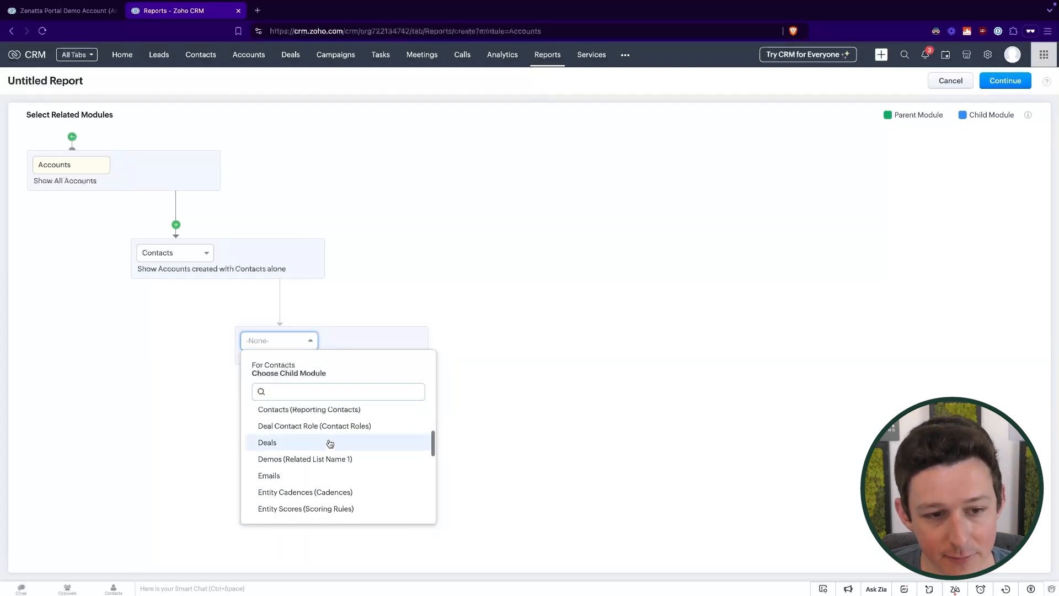
left_click(330, 443)
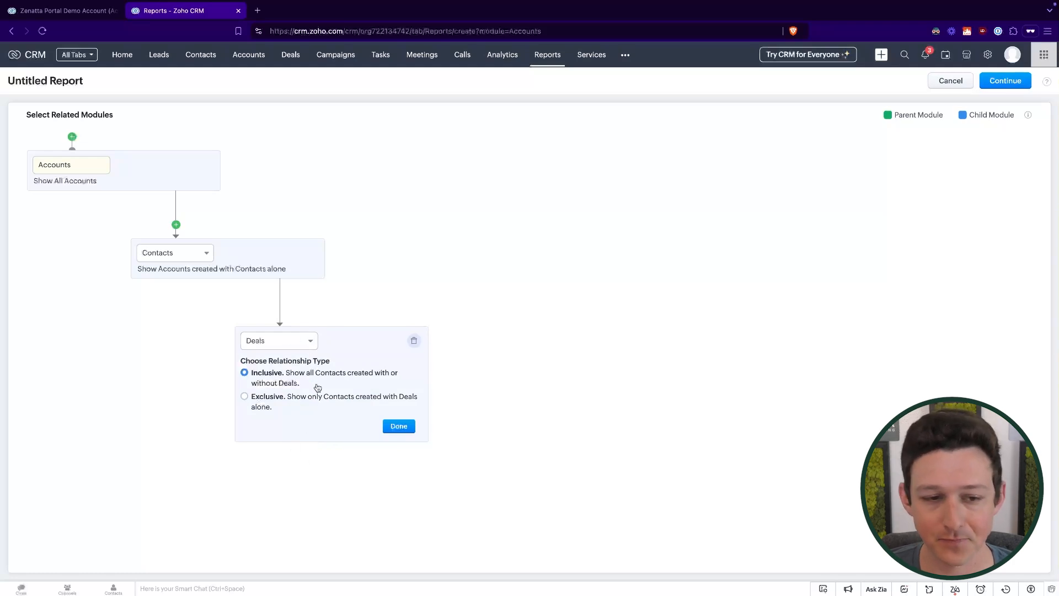
left_click(264, 400)
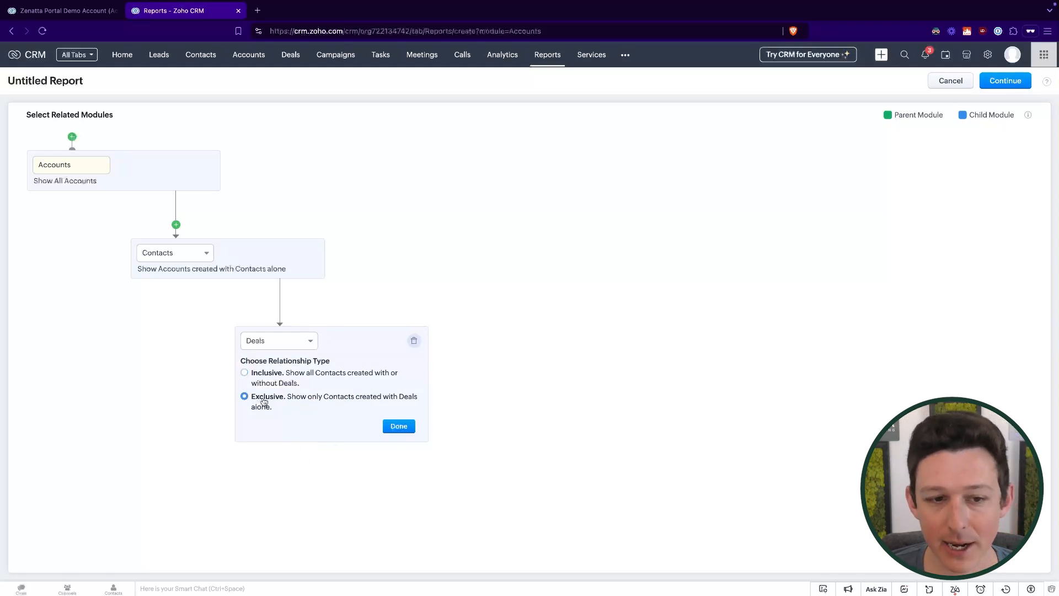
left_click(400, 426)
Review which child modules can be added below Deals, using a temporary placeholder, and remove that placeholder.
left_click(382, 381)
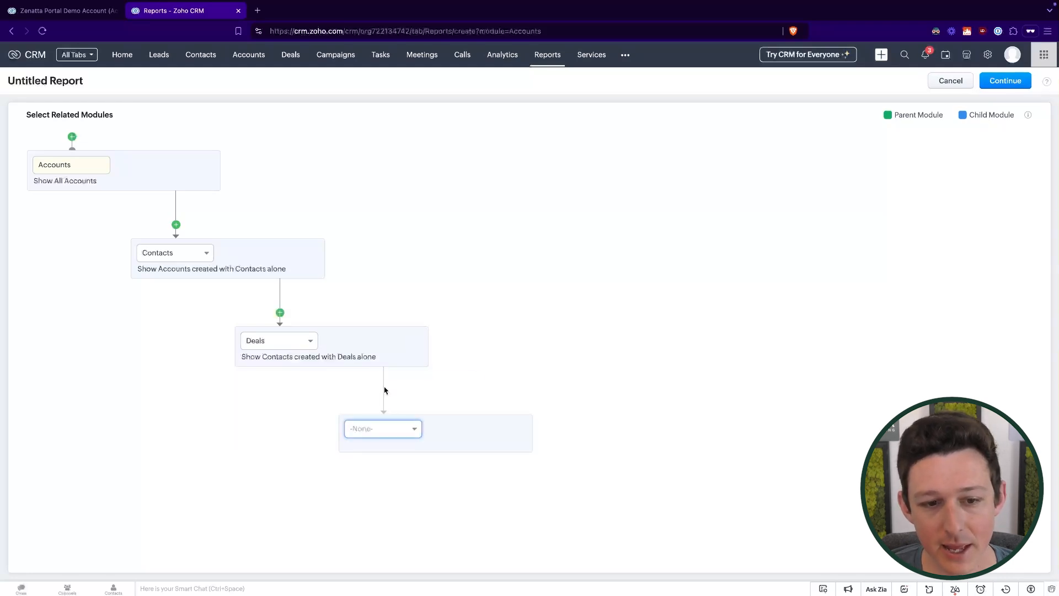
left_click(390, 429)
scroll(419, 358, "down", 1)
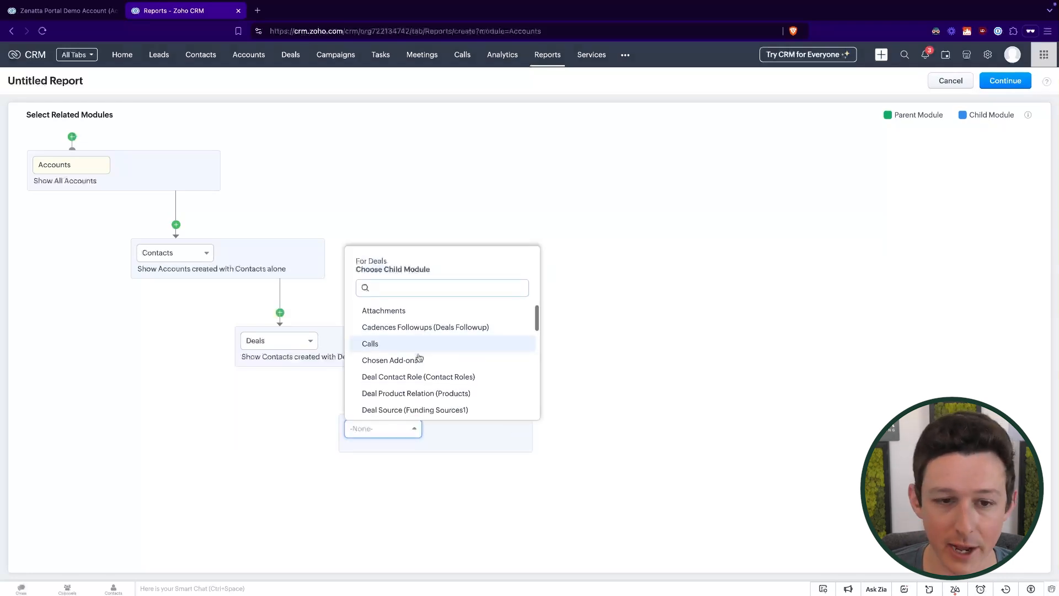
scroll(418, 357, "up", 1)
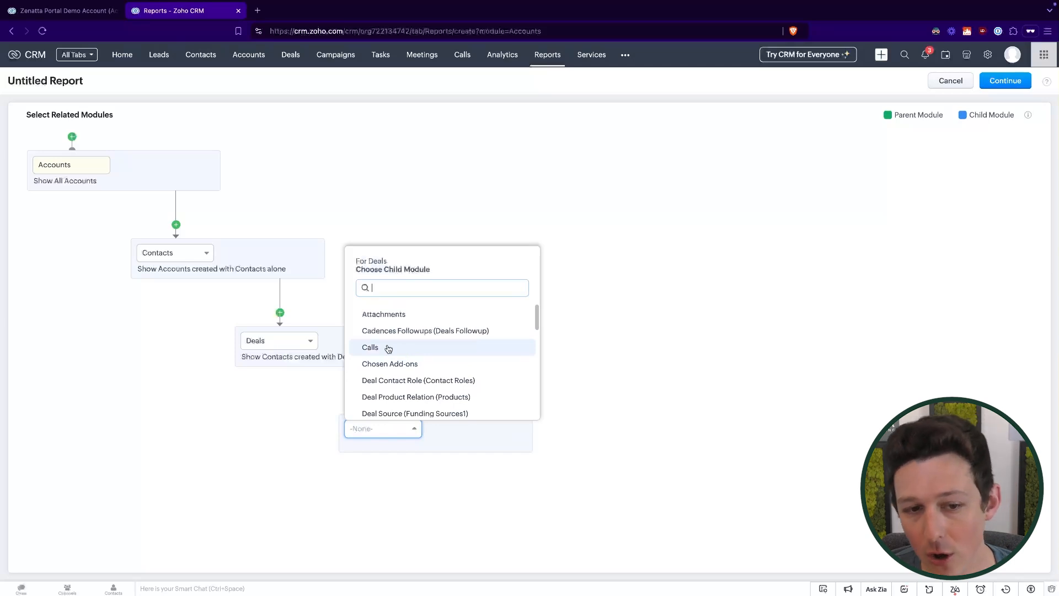
scroll(387, 356, "down", 2)
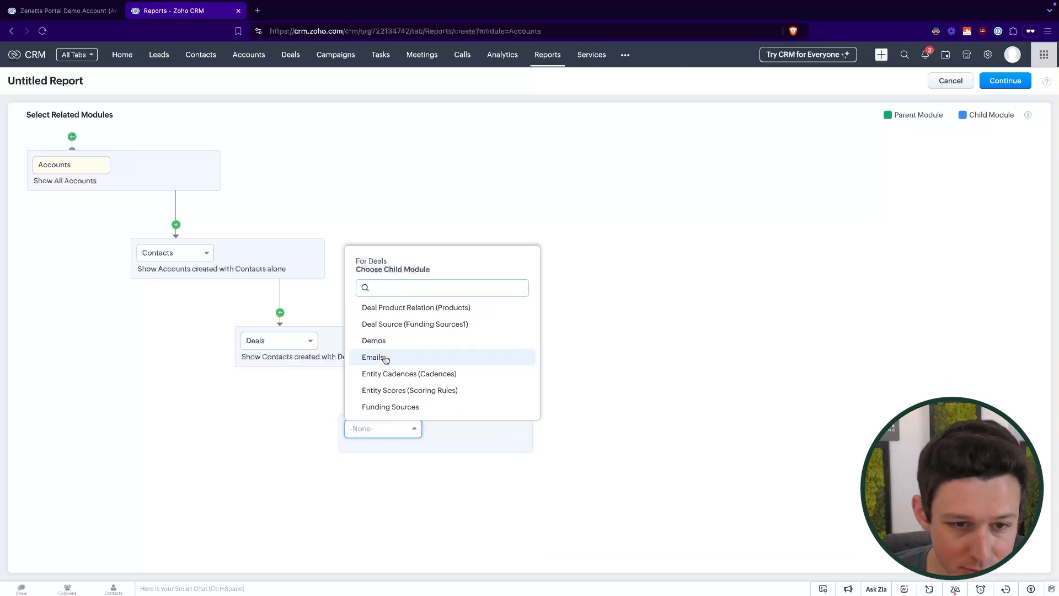
scroll(385, 359, "down", 5)
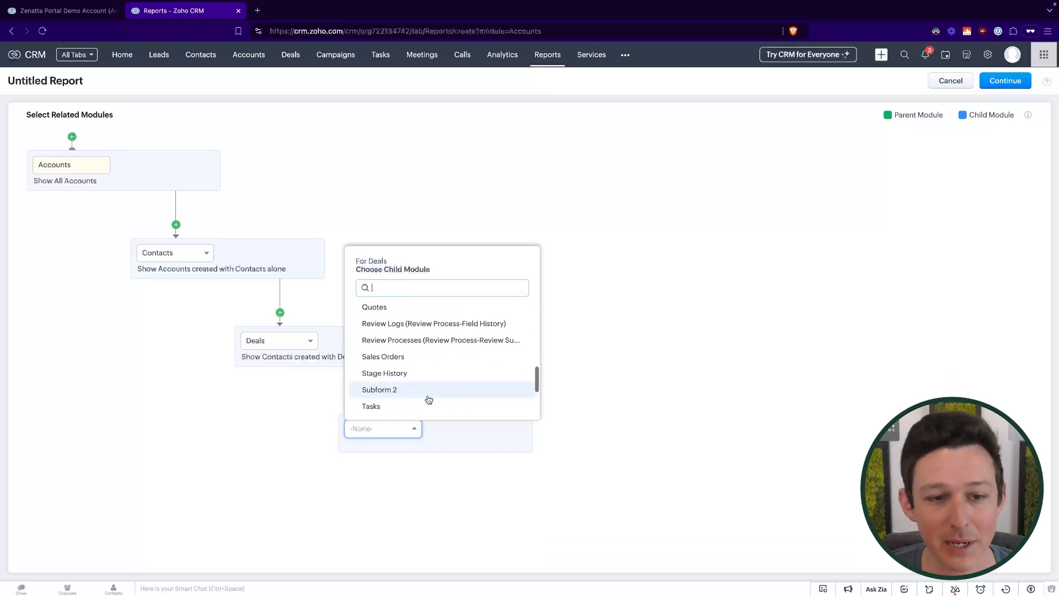
scroll(429, 399, "down", 1)
key("Escape")
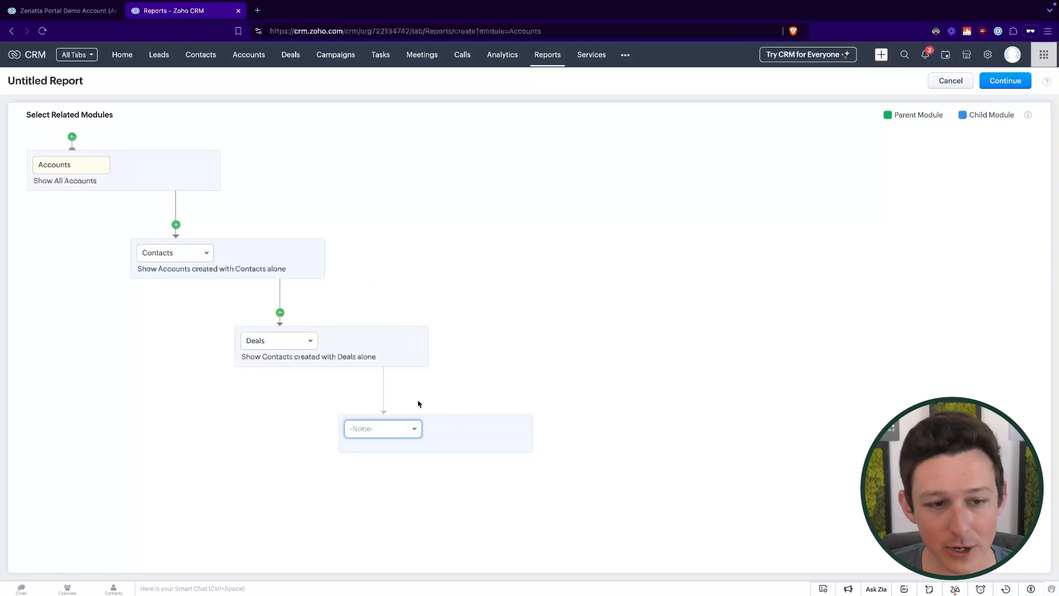
left_click(519, 431)
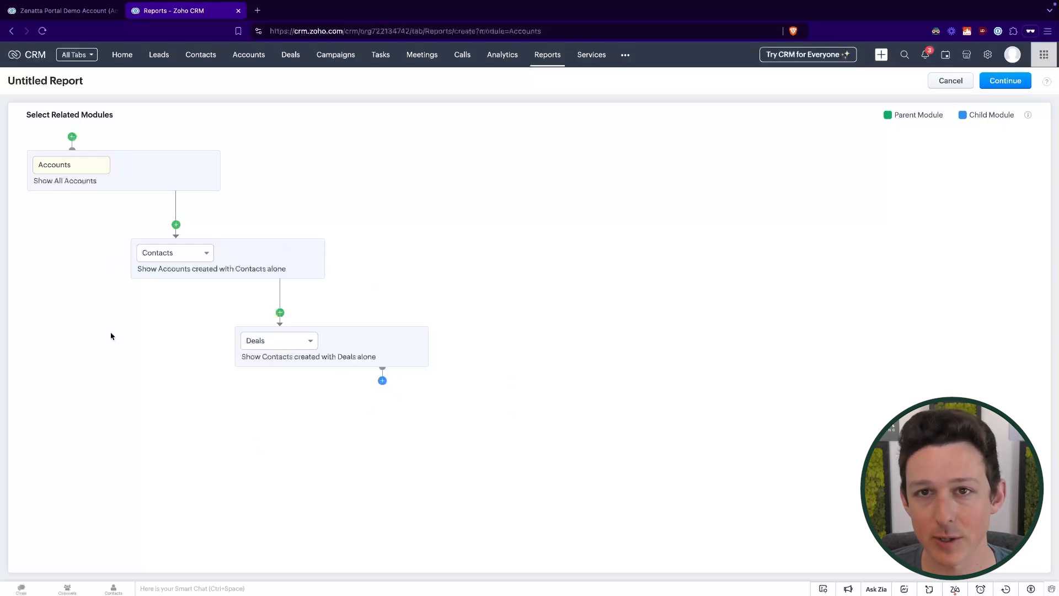
Add a parent module placeholder for Deals and review the selectable parent modules, leaving it at None.
left_click(280, 313)
left_click(375, 252)
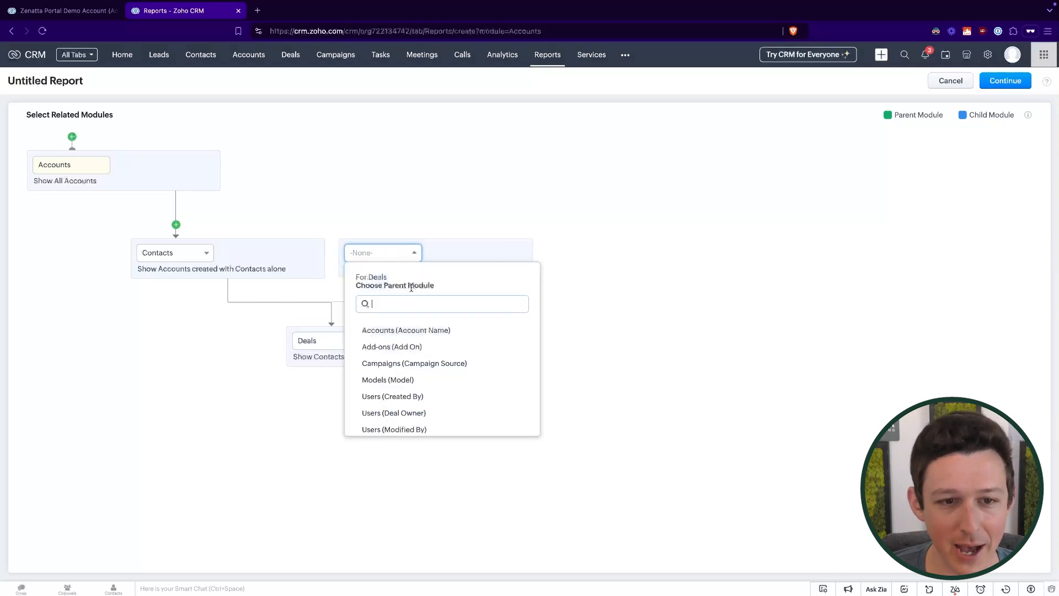
type("ve")
key("BackSpace")
key("BackSpace")
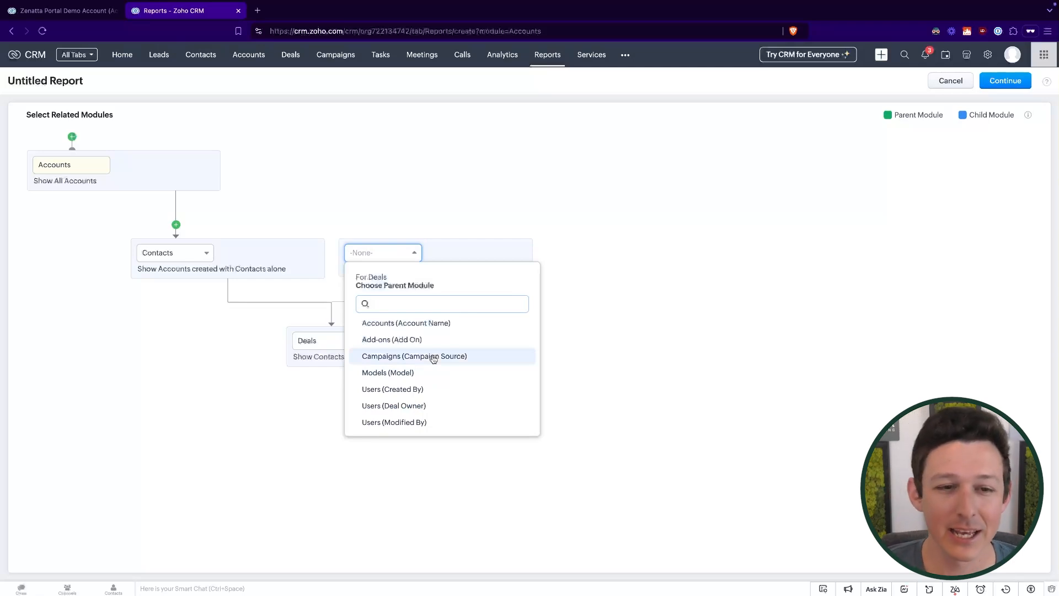
left_click(652, 334)
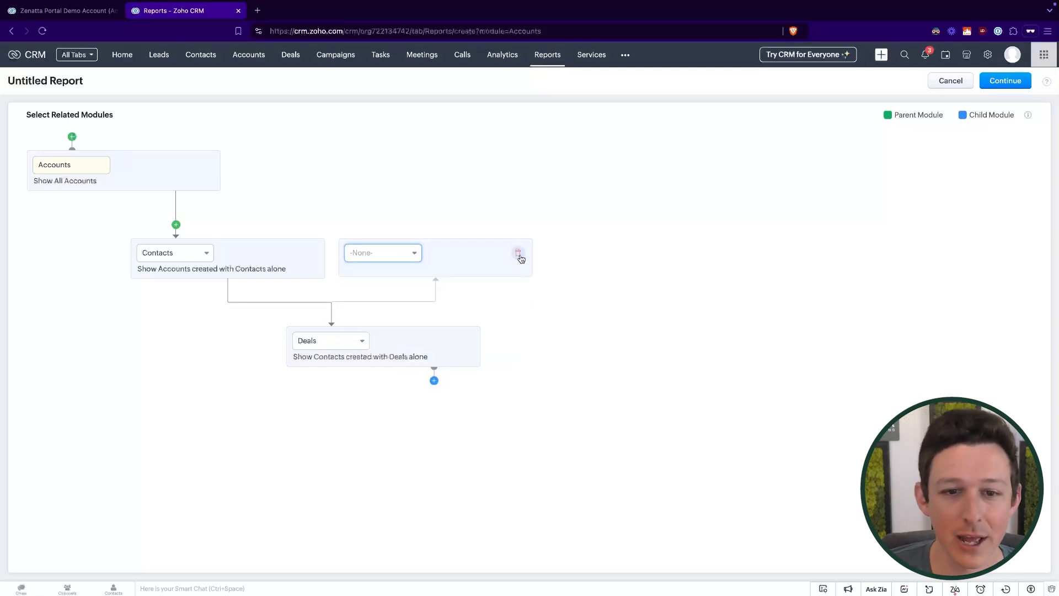
Remove the empty parent module placeholder beside Contacts and continue to the report's column setup.
left_click(519, 254)
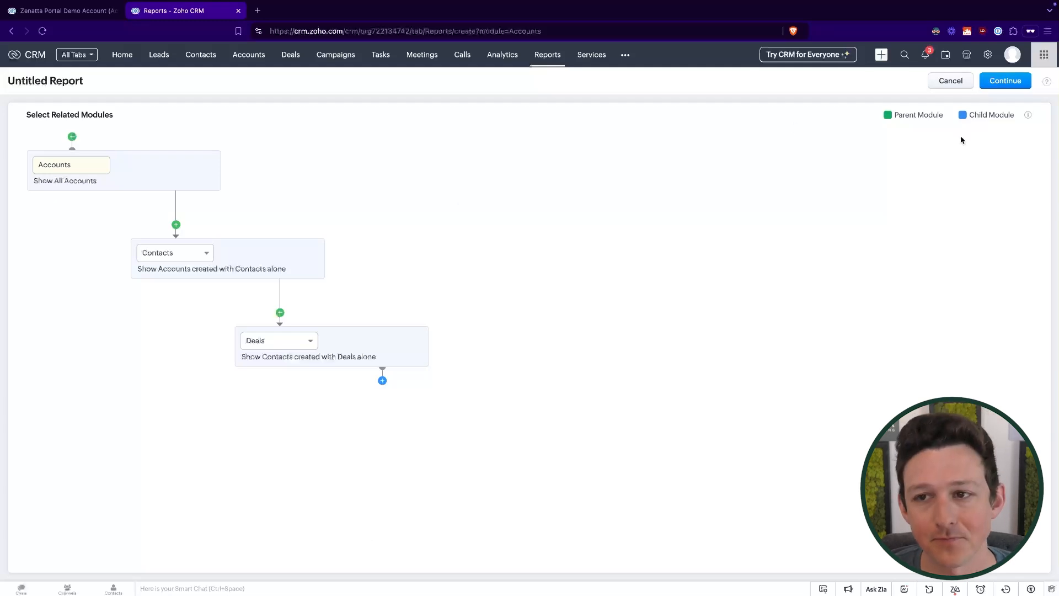
left_click(1002, 84)
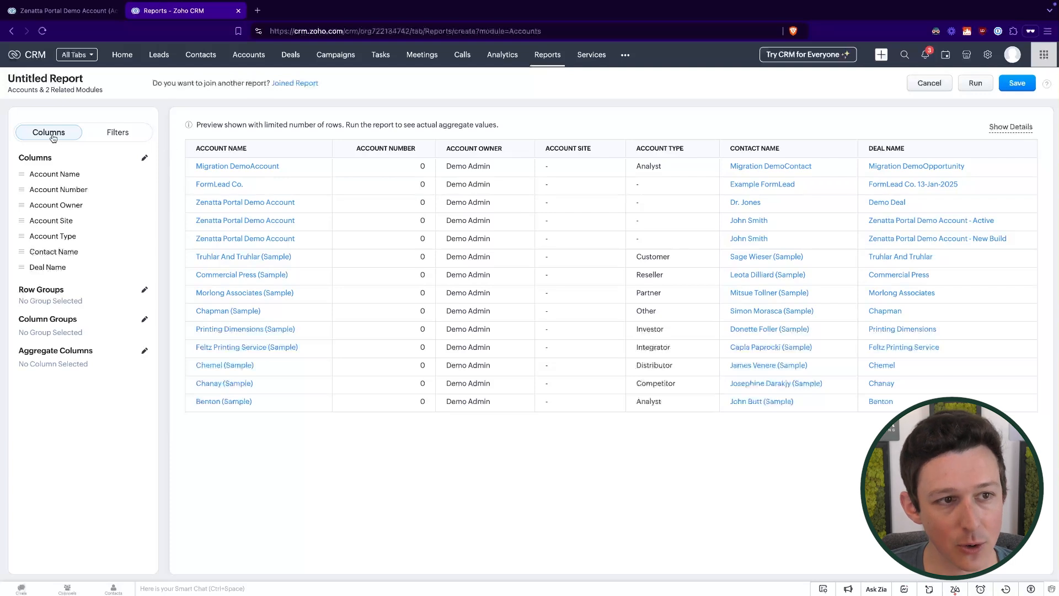
mouse_move(39, 172)
left_mouse_down()
mouse_move(44, 189)
mouse_move(55, 171)
mouse_move(22, 189)
mouse_move(22, 172)
mouse_move(22, 192)
mouse_move(23, 172)
left_mouse_up()
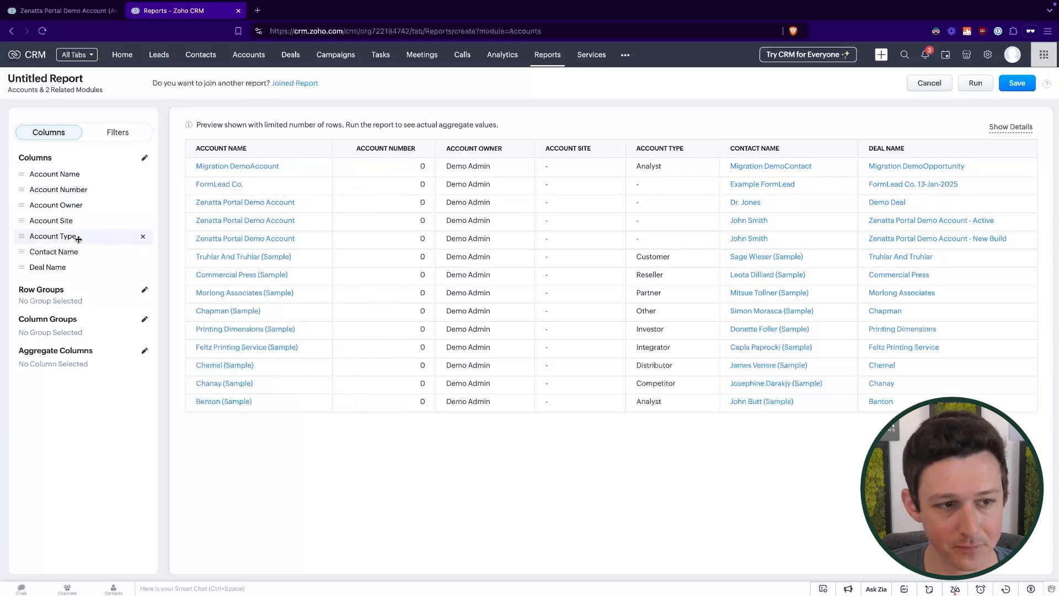
Remove the Account Number, Account Site and Account Type columns from the report, postponing the category columns offer.
left_click(144, 160)
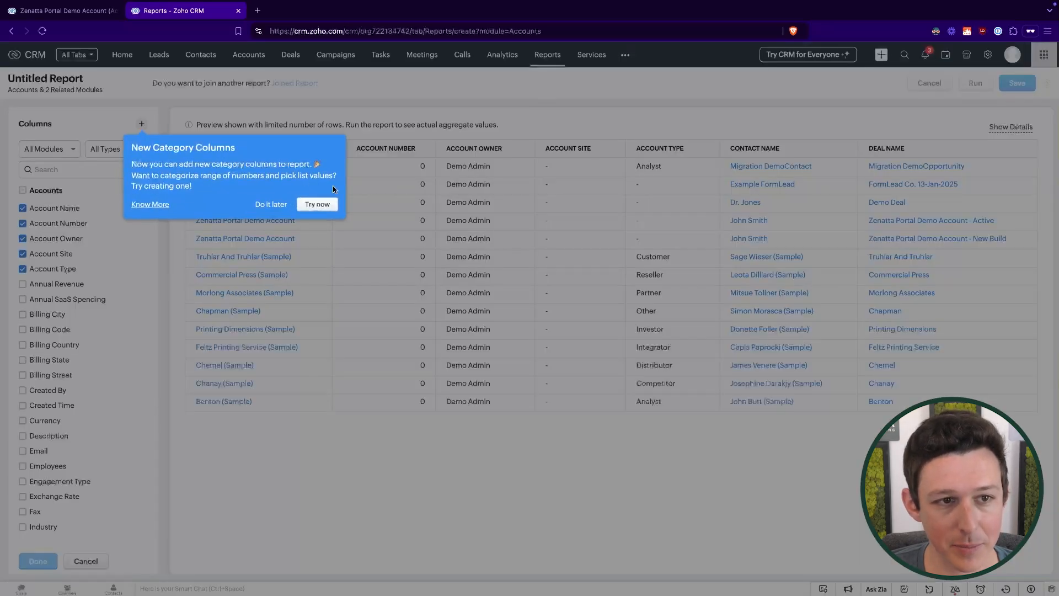
left_click(271, 205)
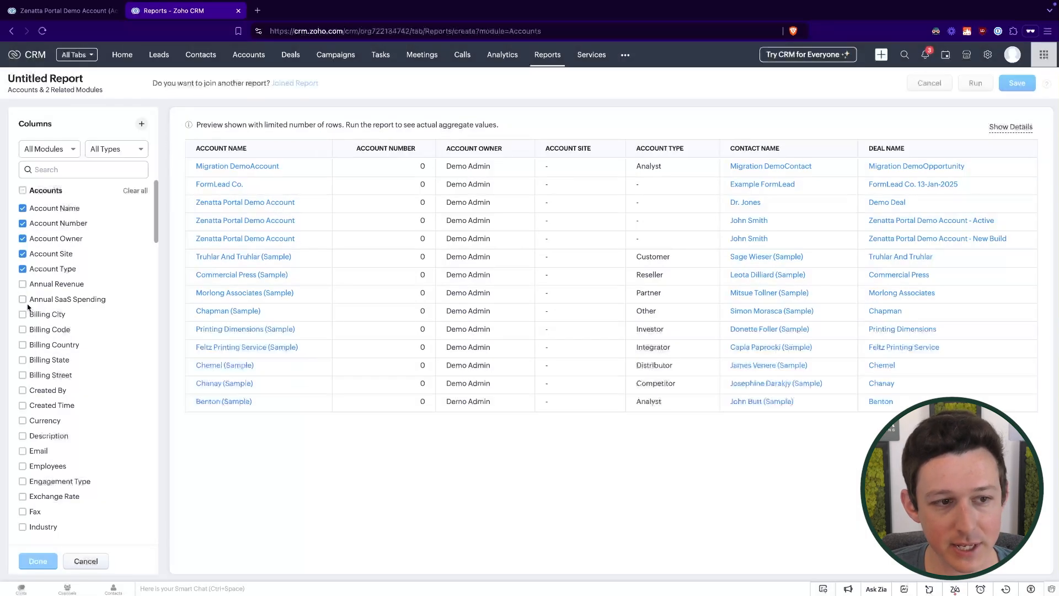
left_click(22, 285)
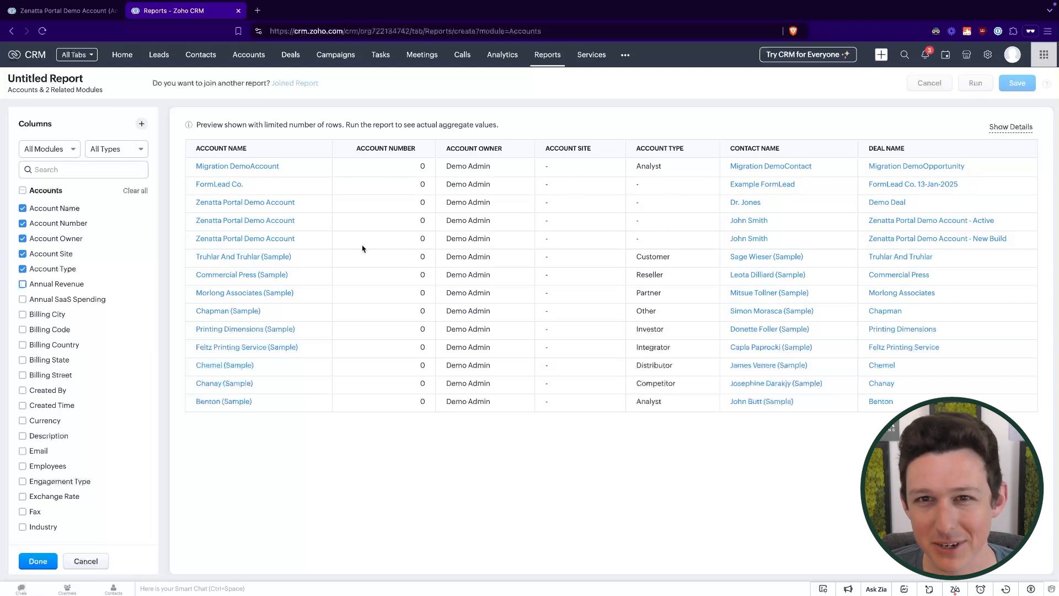
left_click(23, 224)
left_click(22, 254)
left_click(23, 269)
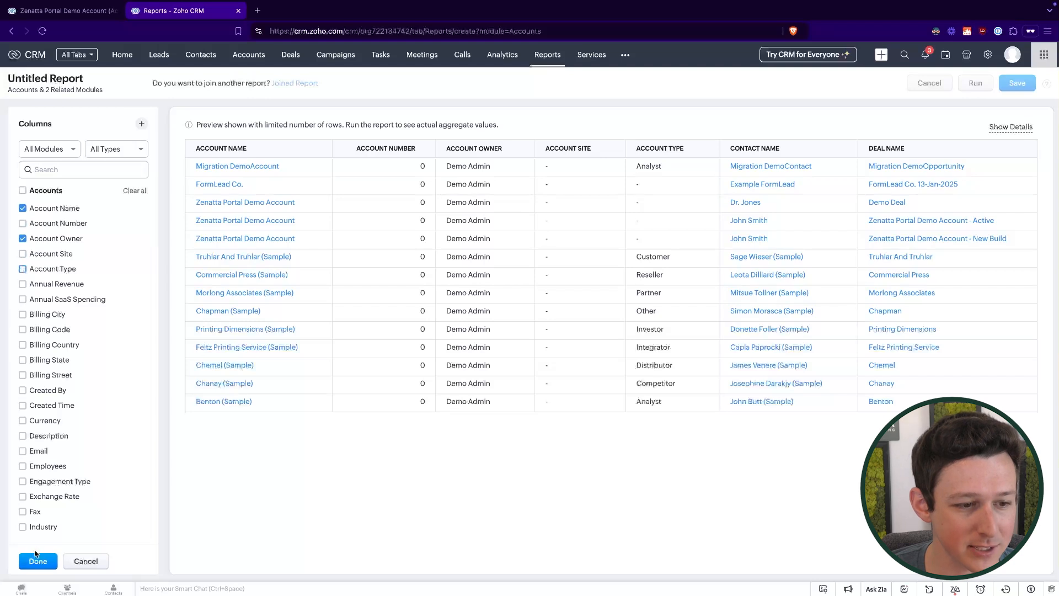
left_click(36, 560)
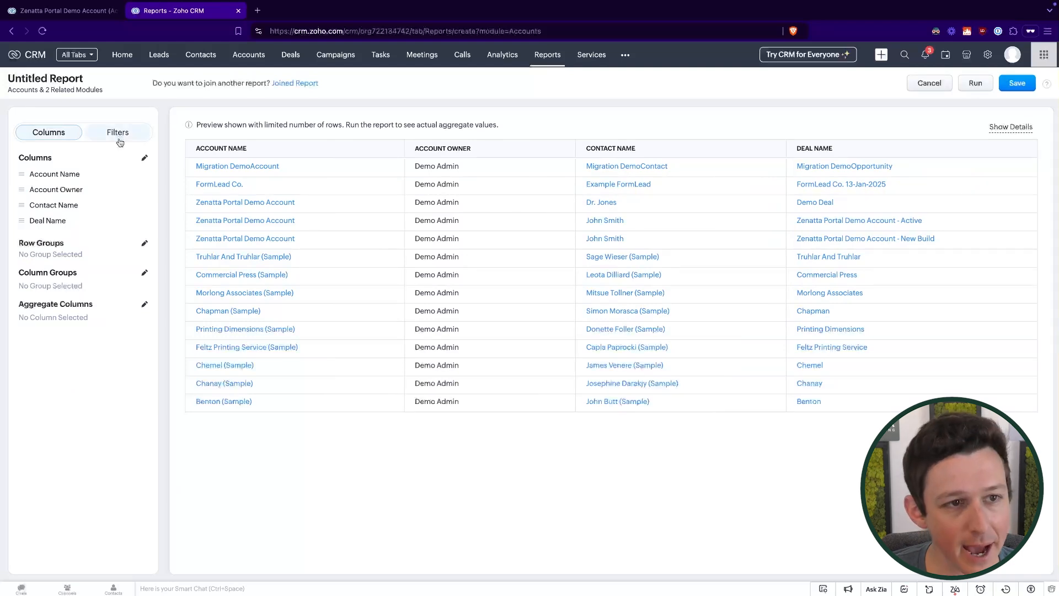
Add the Deals fields Stage, Amount and Closing Date as report columns, and move Stage to the first column position.
left_click(144, 158)
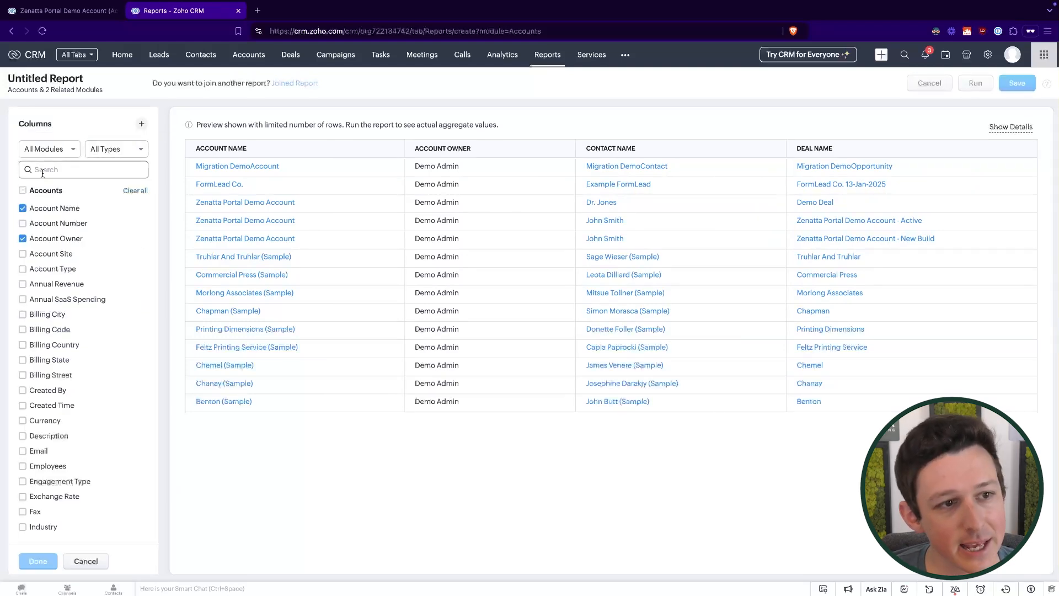
left_click(65, 151)
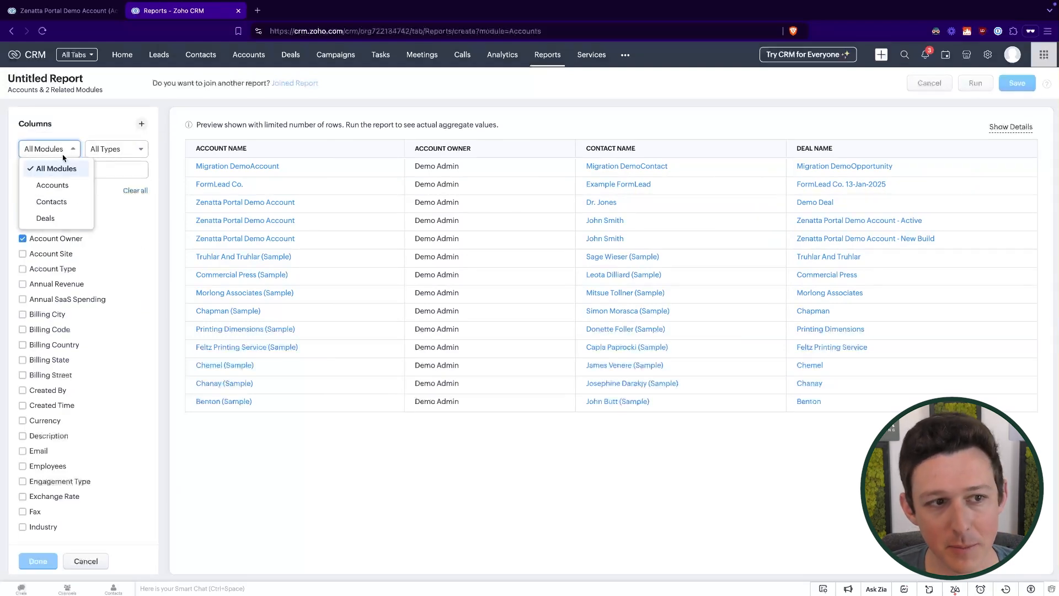
left_click(52, 221)
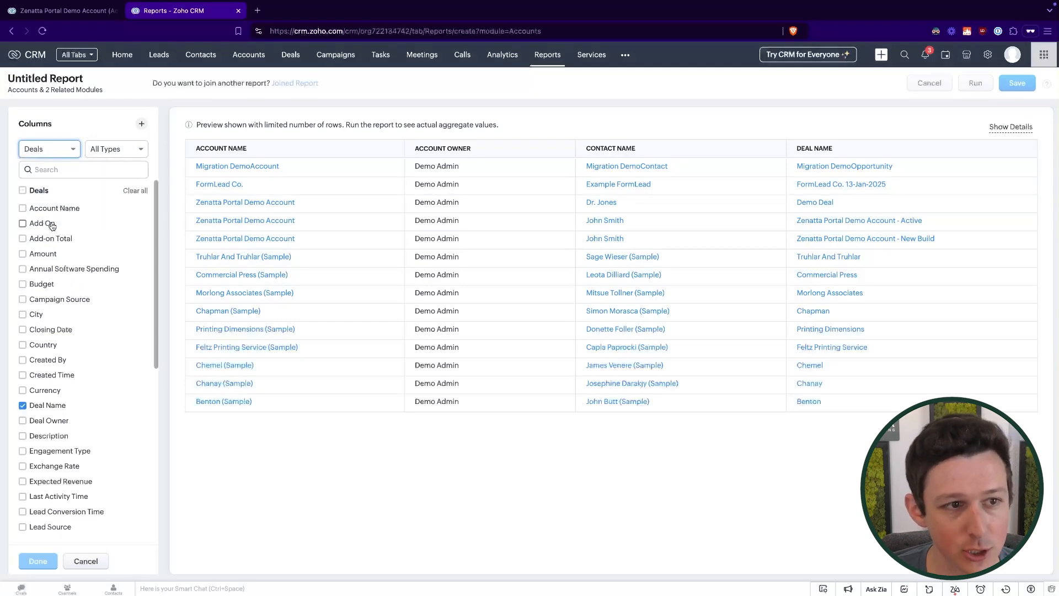
scroll(52, 226, "down", 1)
scroll(52, 226, "down", 5)
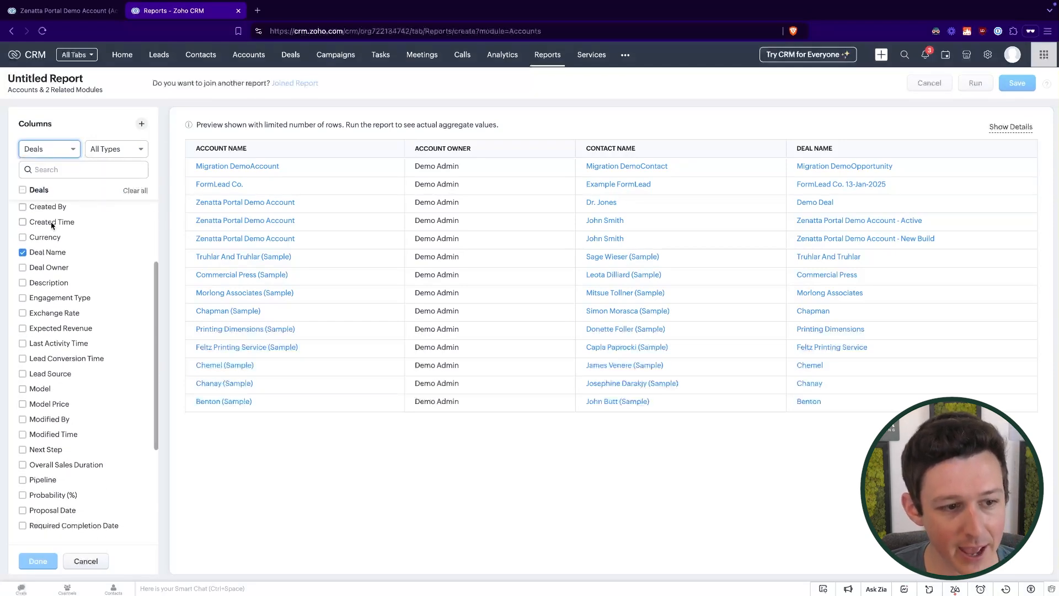
scroll(51, 226, "down", 1)
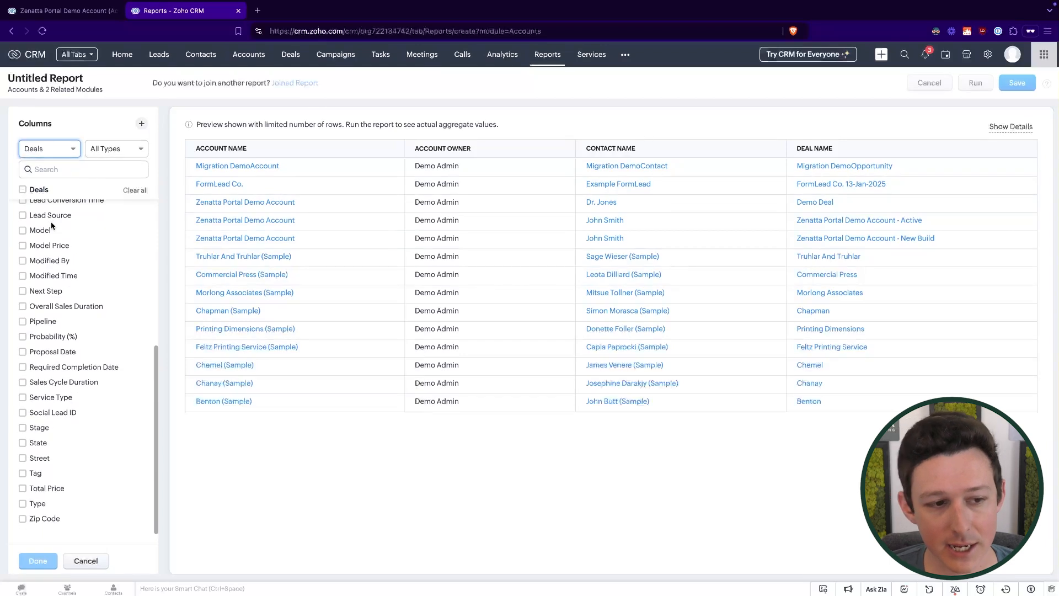
left_click(23, 430)
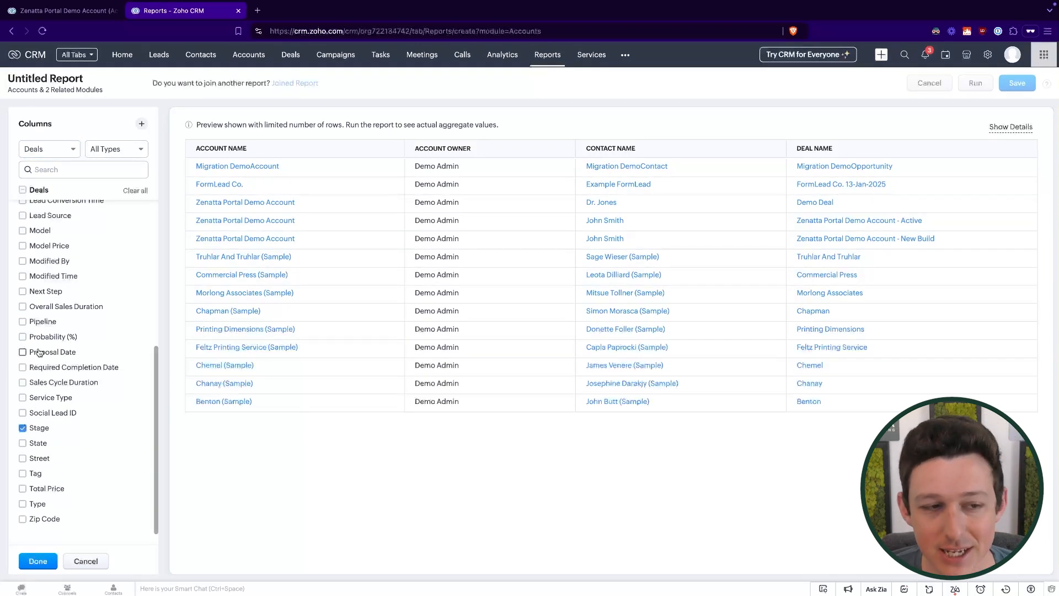
scroll(38, 352, "up", 6)
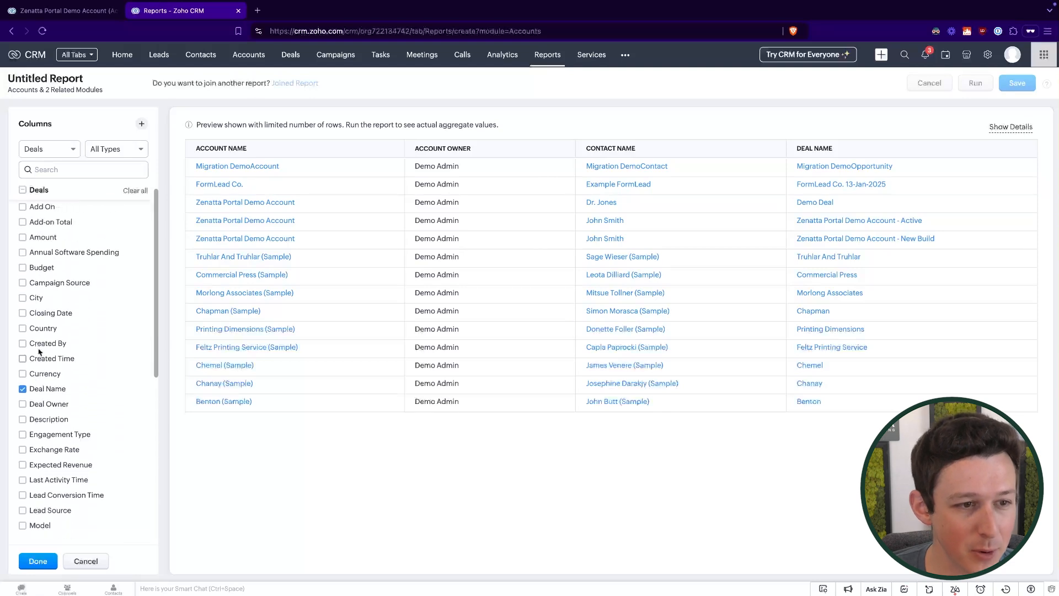
scroll(38, 352, "up", 1)
left_click(40, 255)
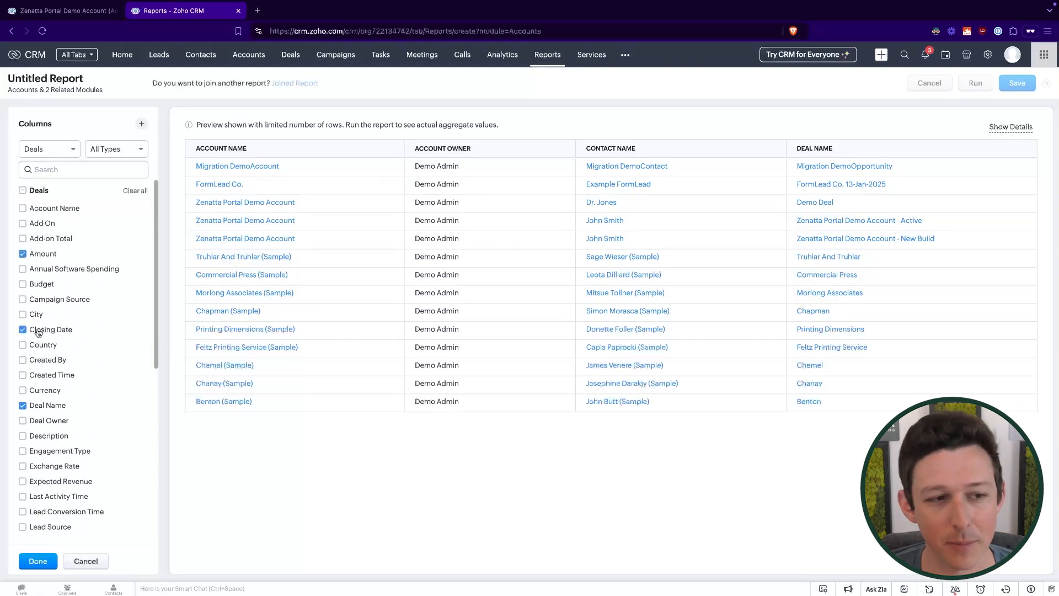
left_click(44, 563)
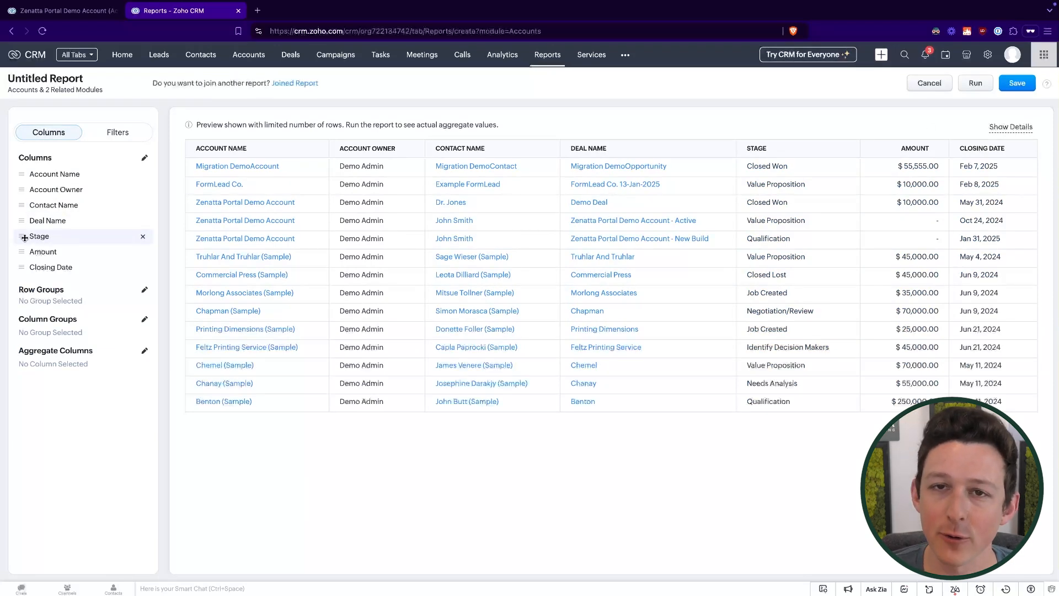
left_click_drag(24, 238, 28, 168)
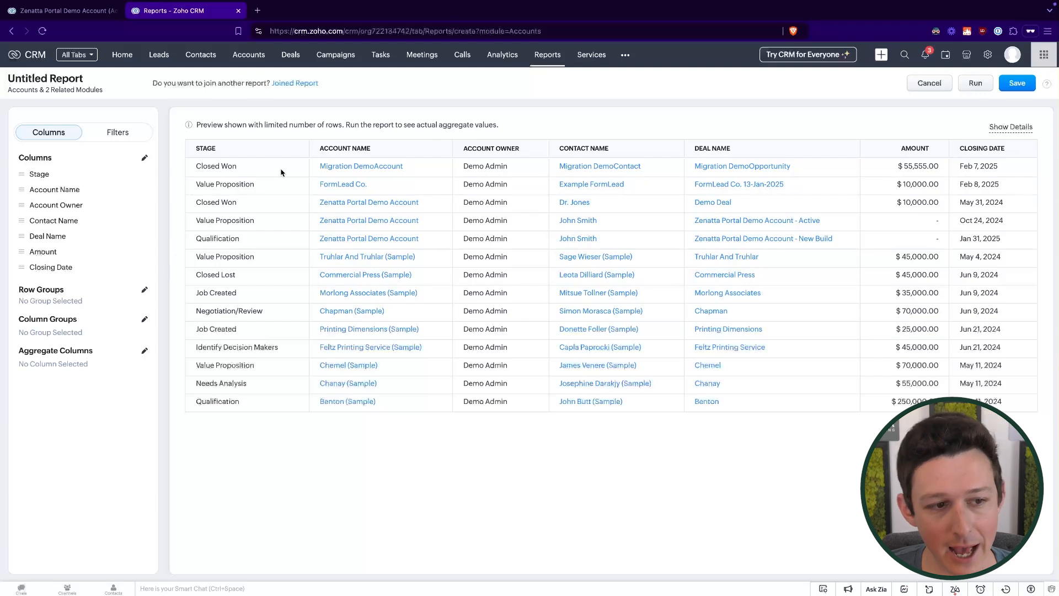
Examine the Row Groups, Column Groups and Aggregate Columns sections of the report setup.
left_click_drag(18, 291, 91, 320)
left_click(88, 305)
left_click(87, 300)
left_click(91, 320)
double_click(77, 353)
left_click(104, 351)
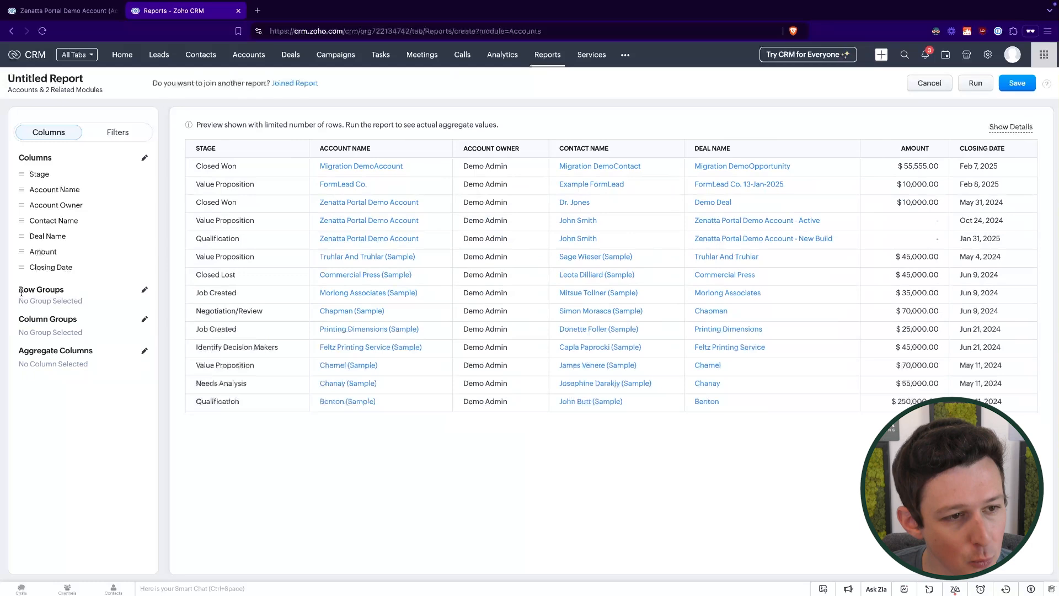
left_click_drag(19, 291, 93, 301)
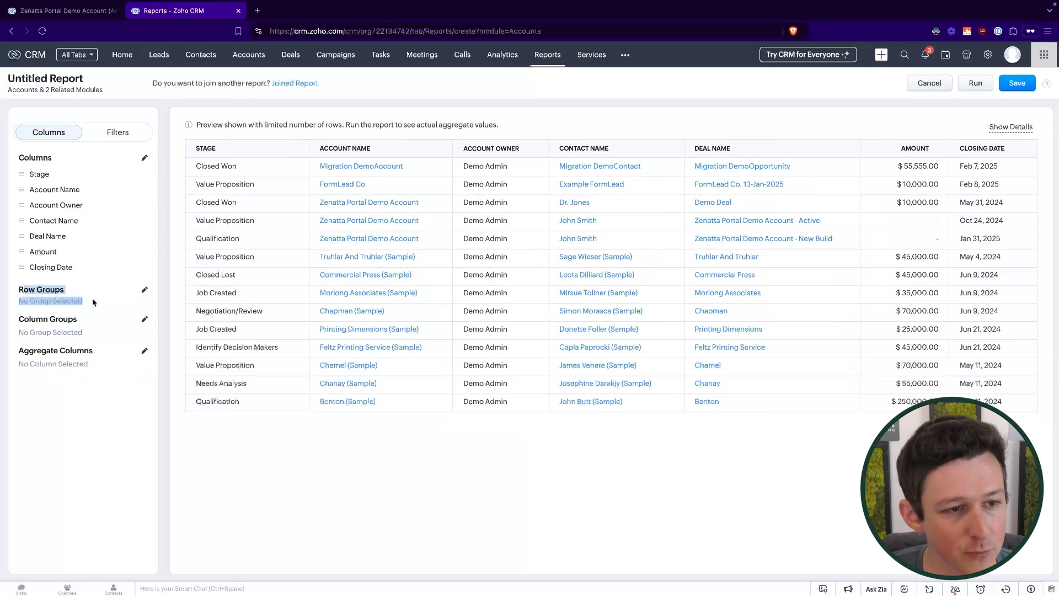
left_click(93, 301)
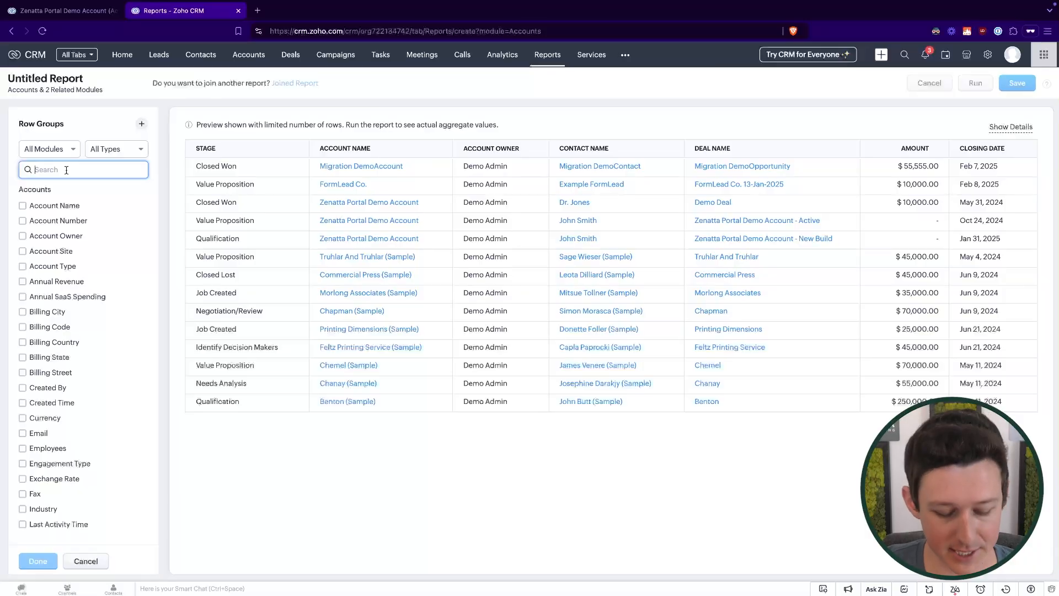
Group the report's rows by the Deals field Stage.
type("stage")
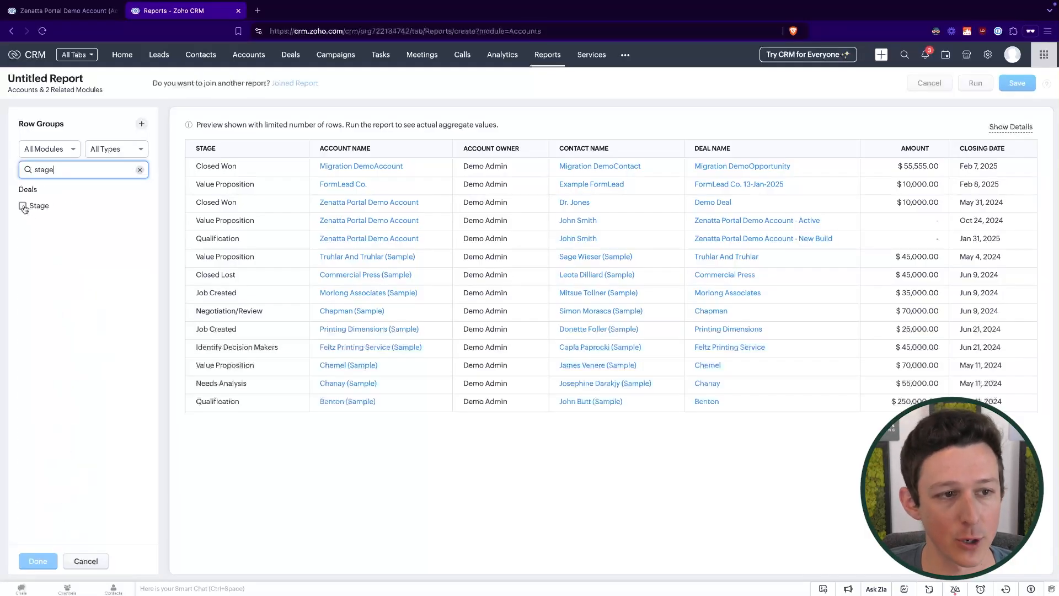
left_click(23, 207)
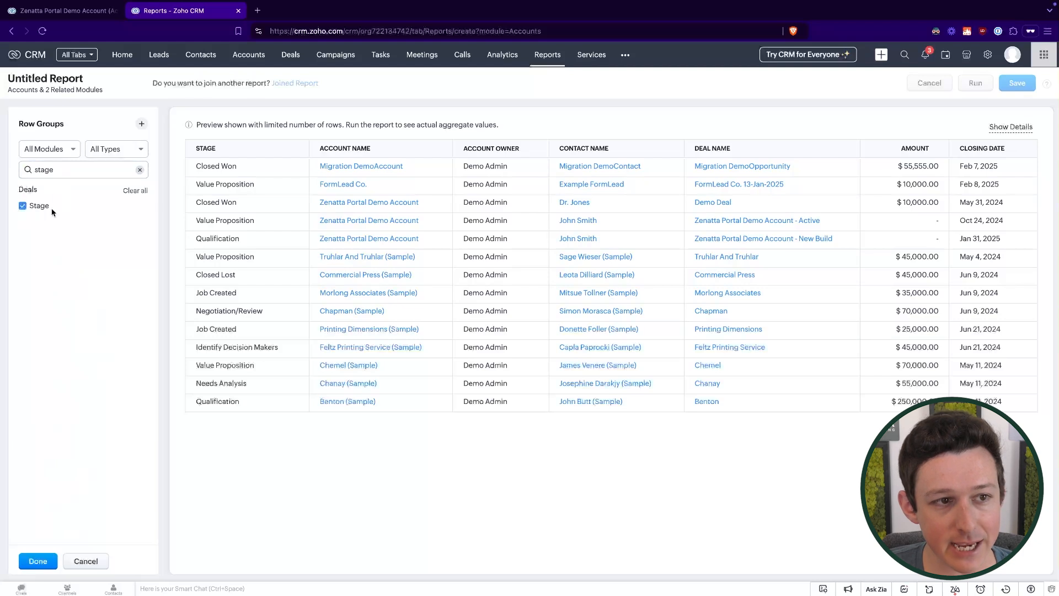
left_click(37, 561)
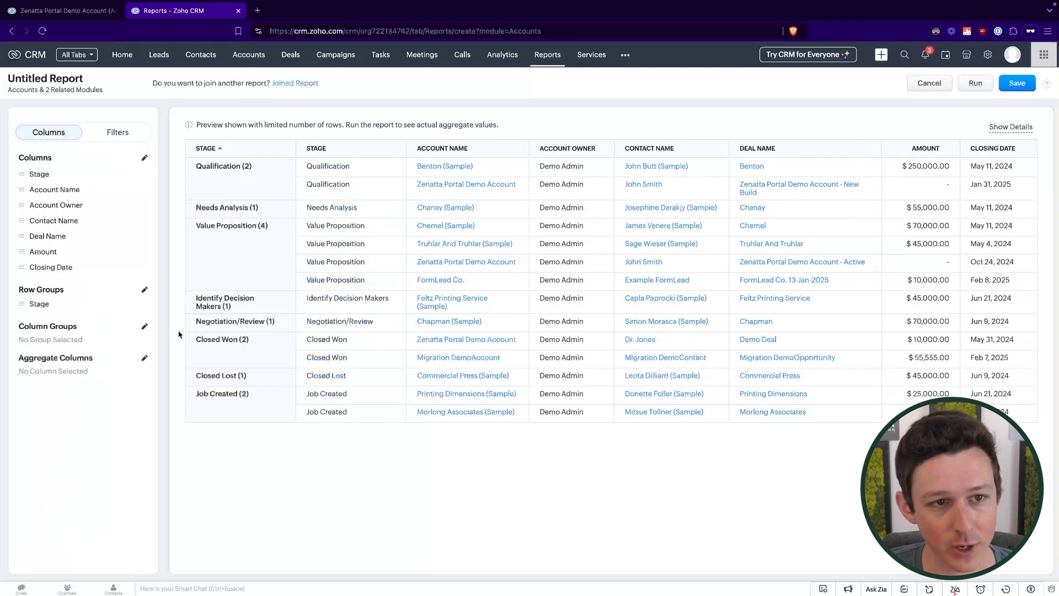
Examine the stage groups in the preview and compare them with the separate Stage column.
left_click_drag(194, 168, 245, 167)
left_click(194, 213)
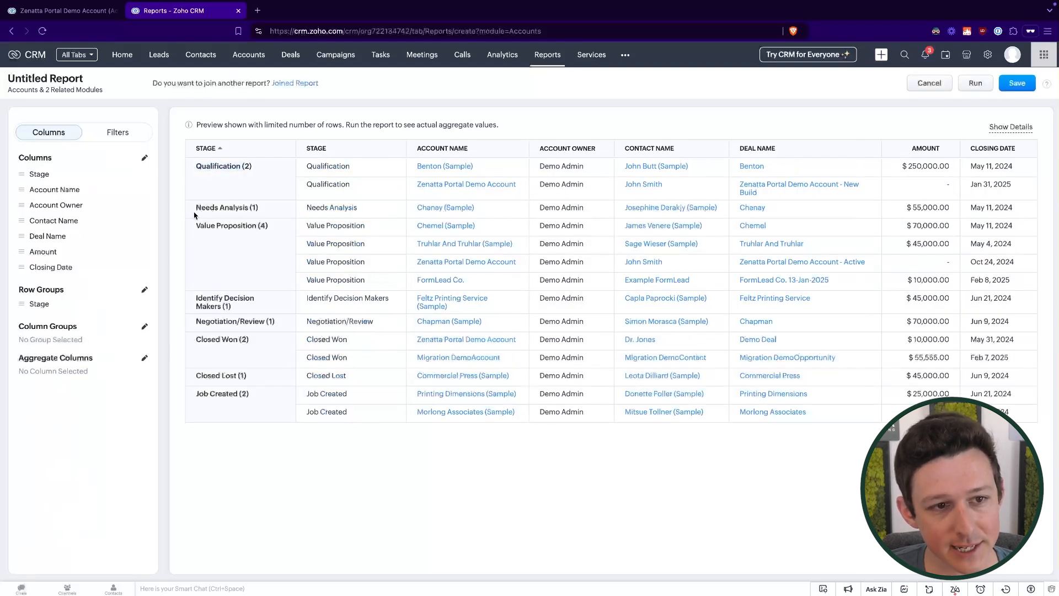
left_click_drag(200, 223, 267, 227)
left_click(206, 295)
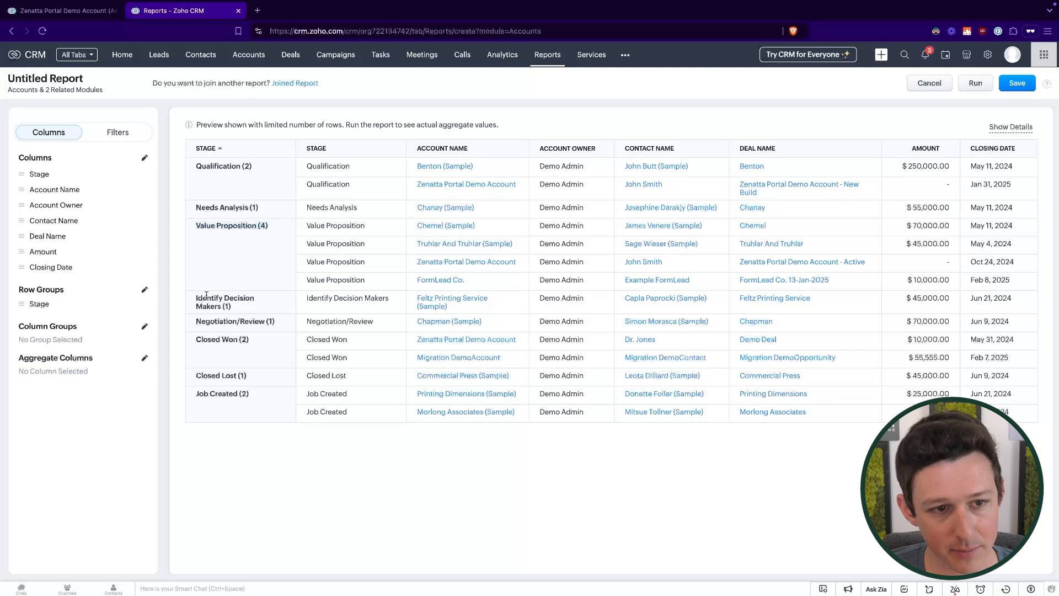
left_click_drag(195, 302, 246, 309)
left_click(247, 311)
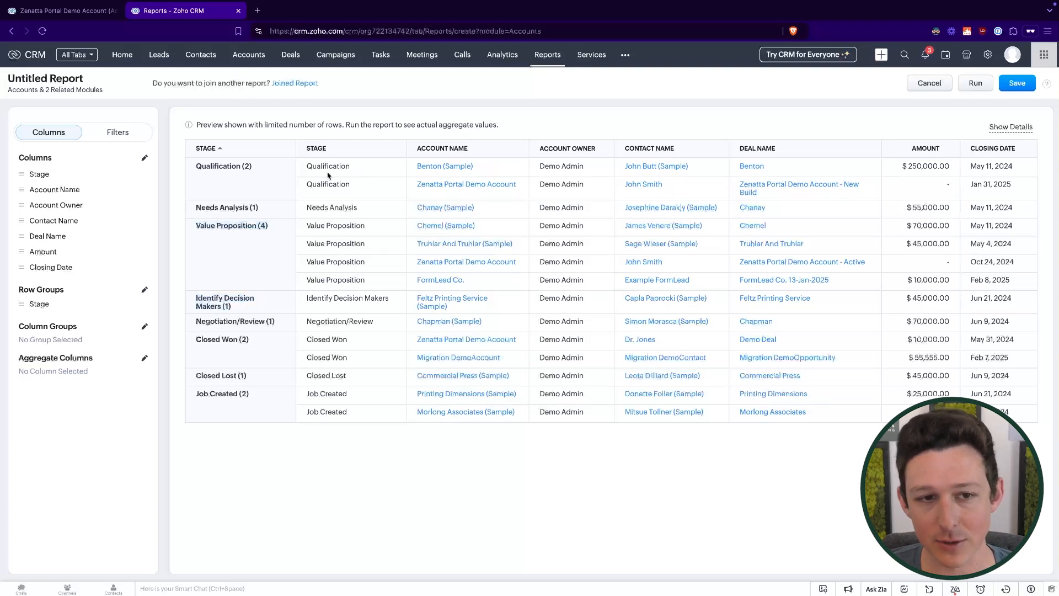
left_click_drag(327, 176, 350, 410)
left_click(351, 410)
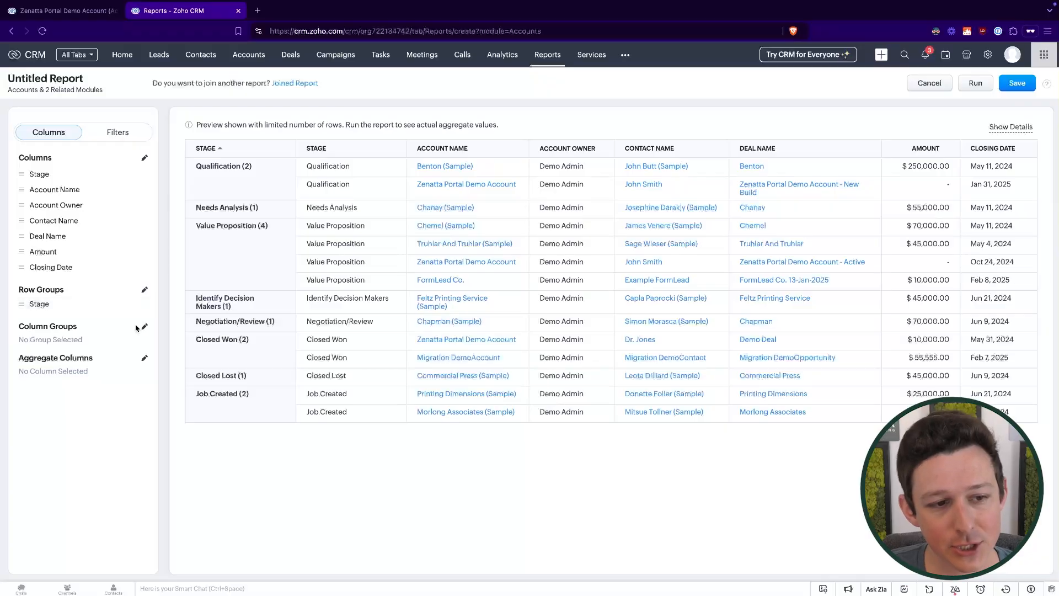
Group the report's columns by the Accounts field Account Type and look across the resulting matrix.
left_click(144, 327)
left_click(91, 169)
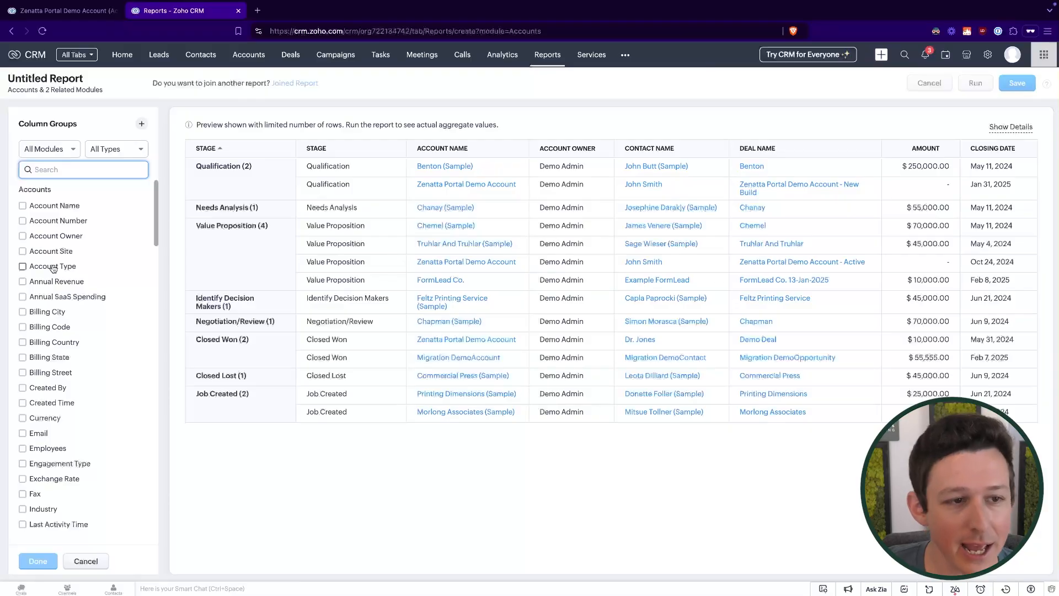
left_click(25, 266)
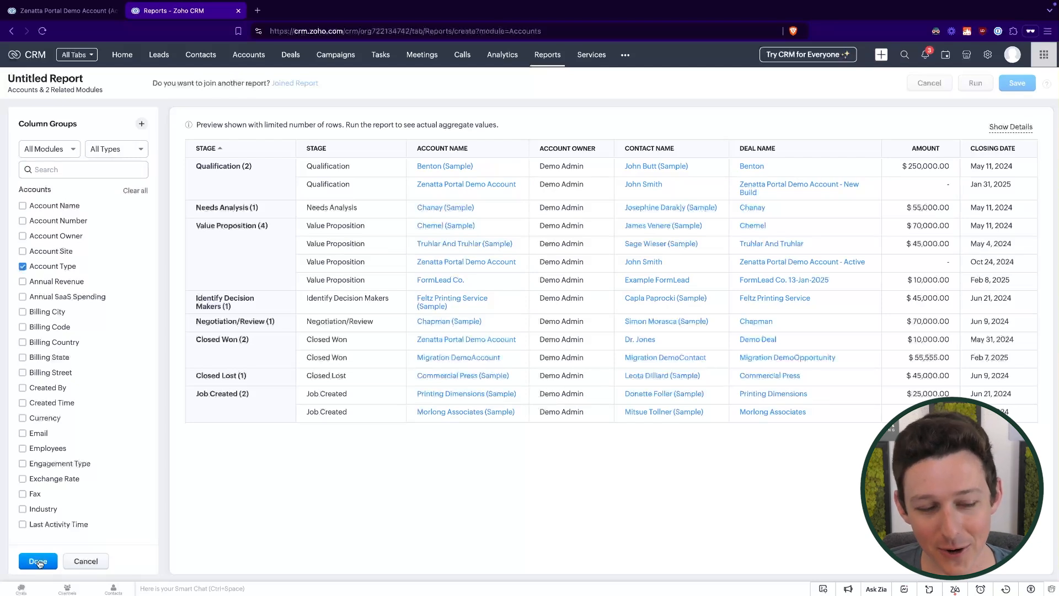
left_click(38, 562)
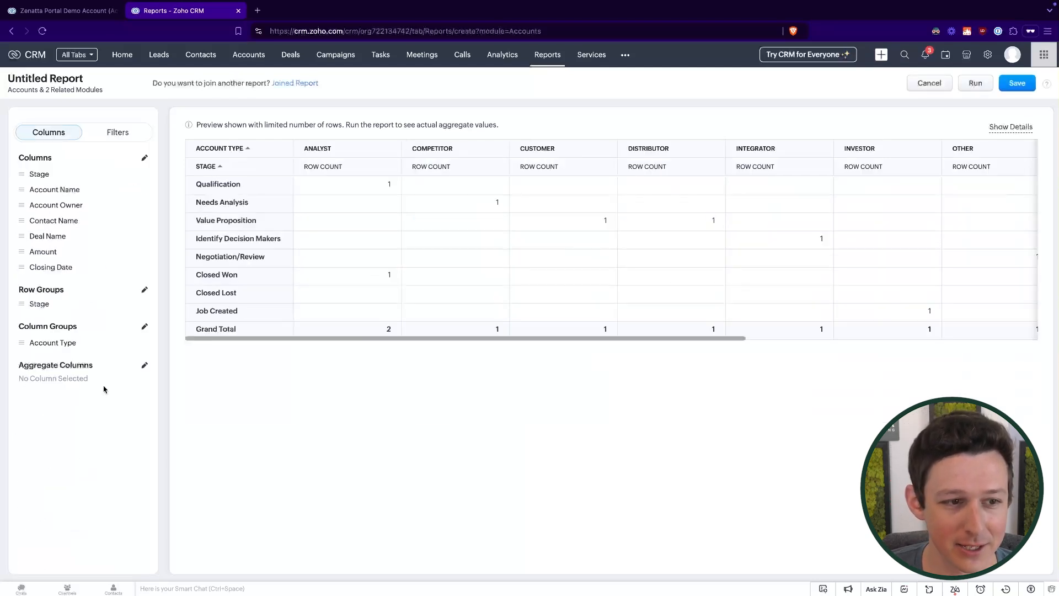
scroll(392, 236, "right", 10)
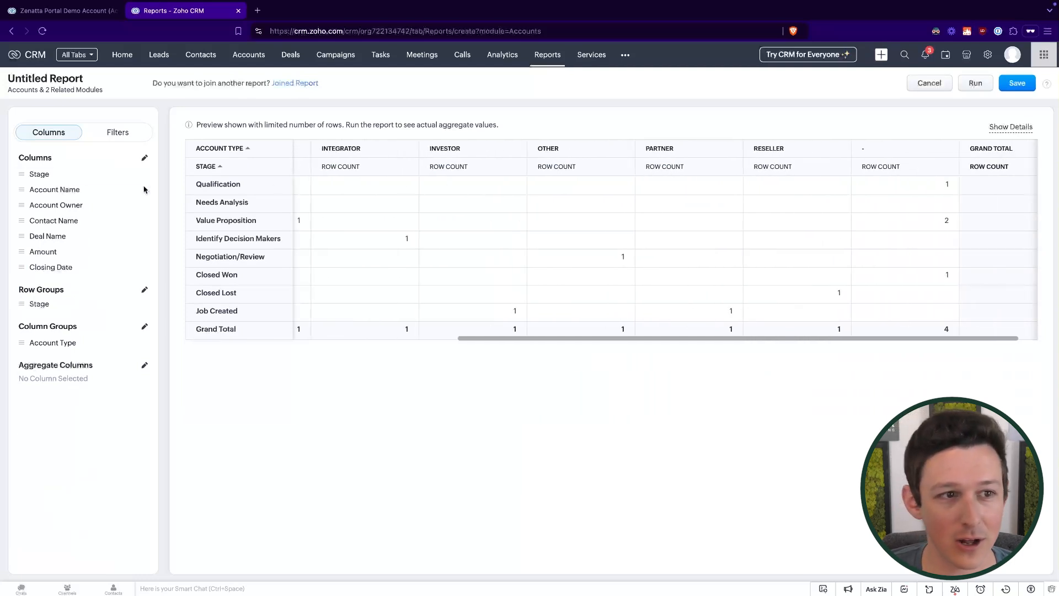
scroll(670, 242, "left", 10)
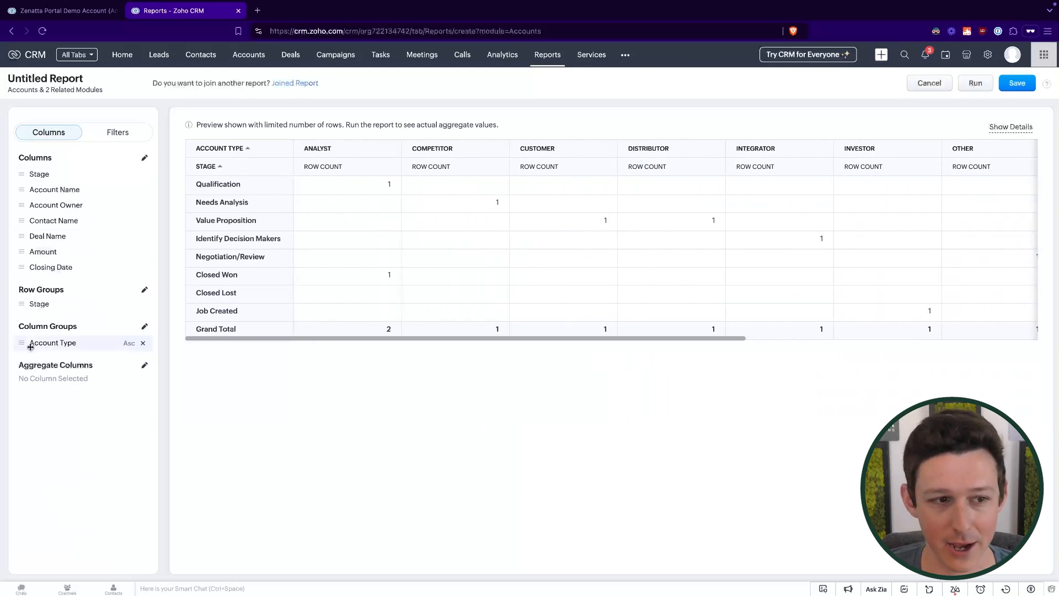
left_click_drag(23, 290, 51, 290)
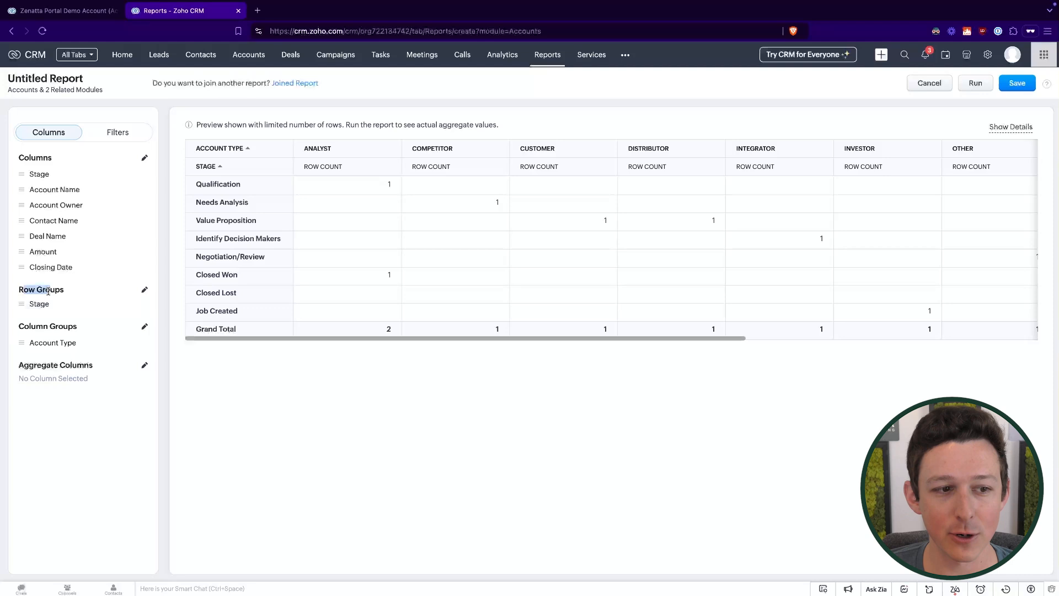
left_click(21, 334)
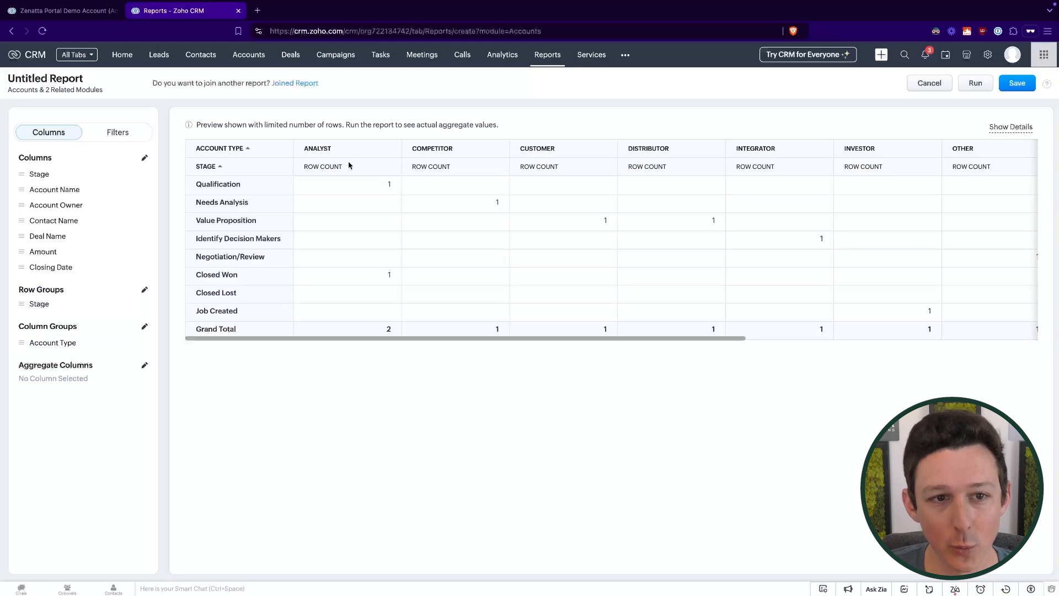
Compare the Qualification row with the Analyst column in the matrix preview and check the Row Groups section.
left_click_drag(199, 188, 241, 187)
left_click(261, 189)
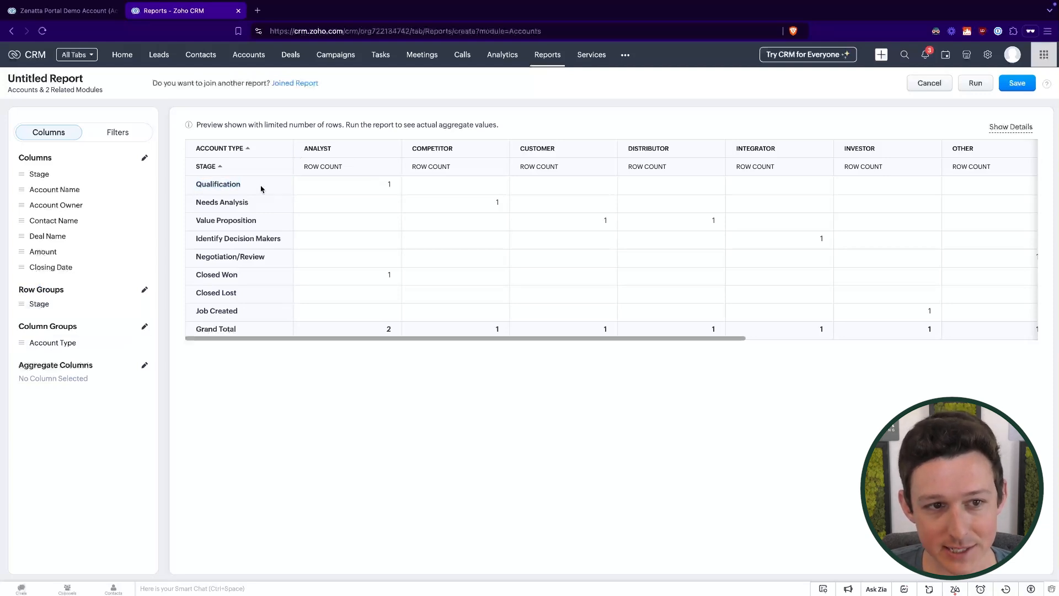
left_click_drag(304, 150, 347, 150)
left_click(346, 150)
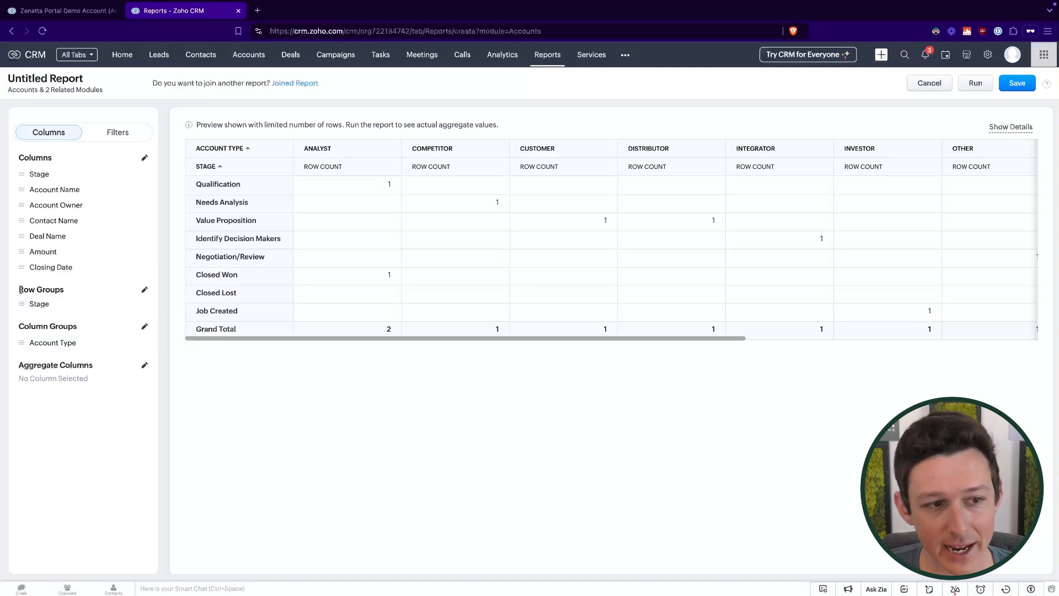
left_click_drag(19, 289, 56, 290)
left_click(55, 290)
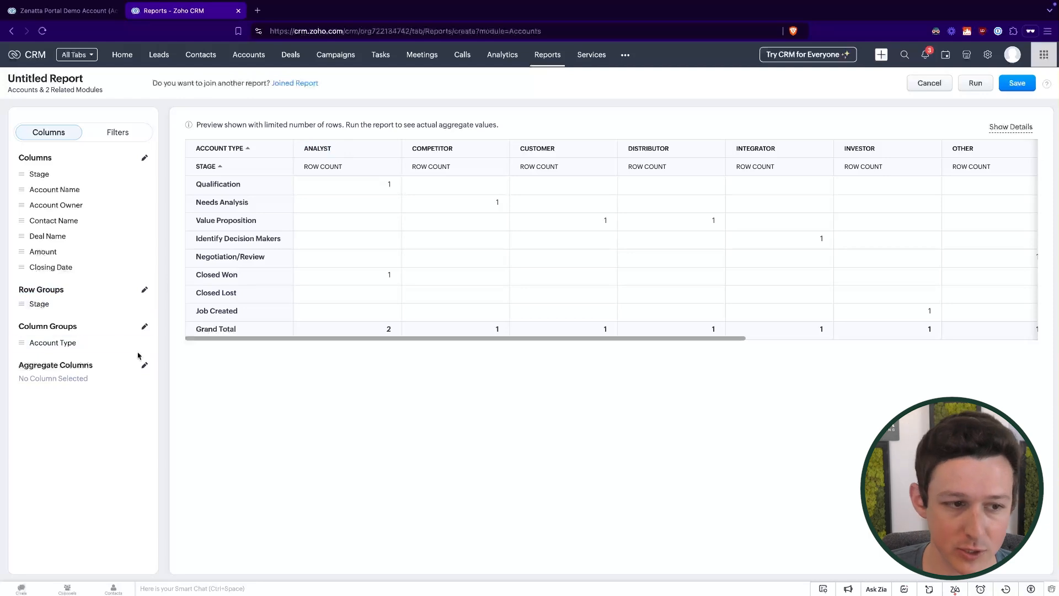
Remove Account Type from the report's column groups.
mouse_move(144, 345)
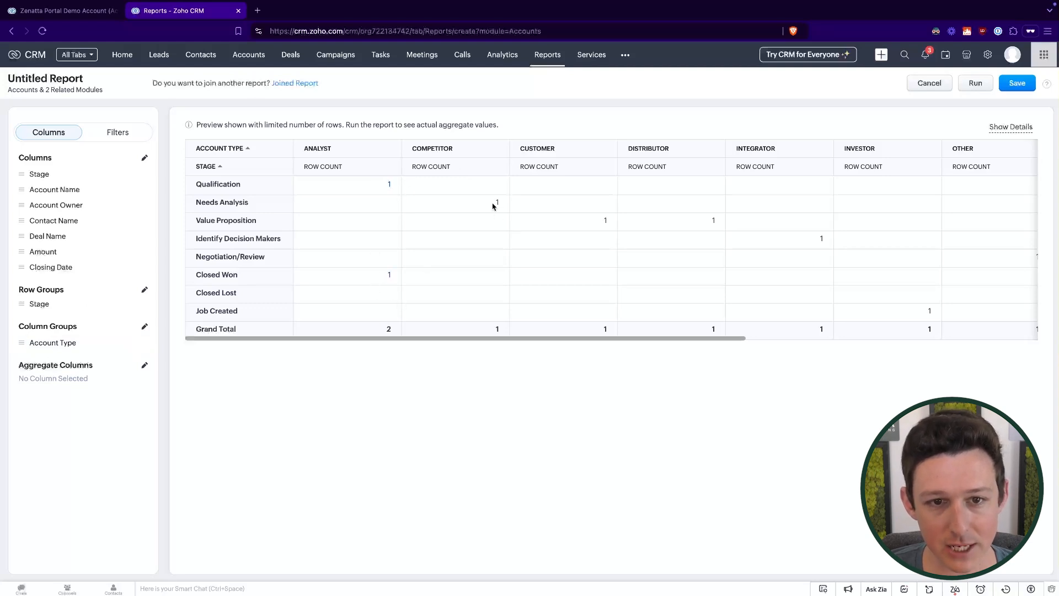
left_click_drag(493, 206, 511, 203)
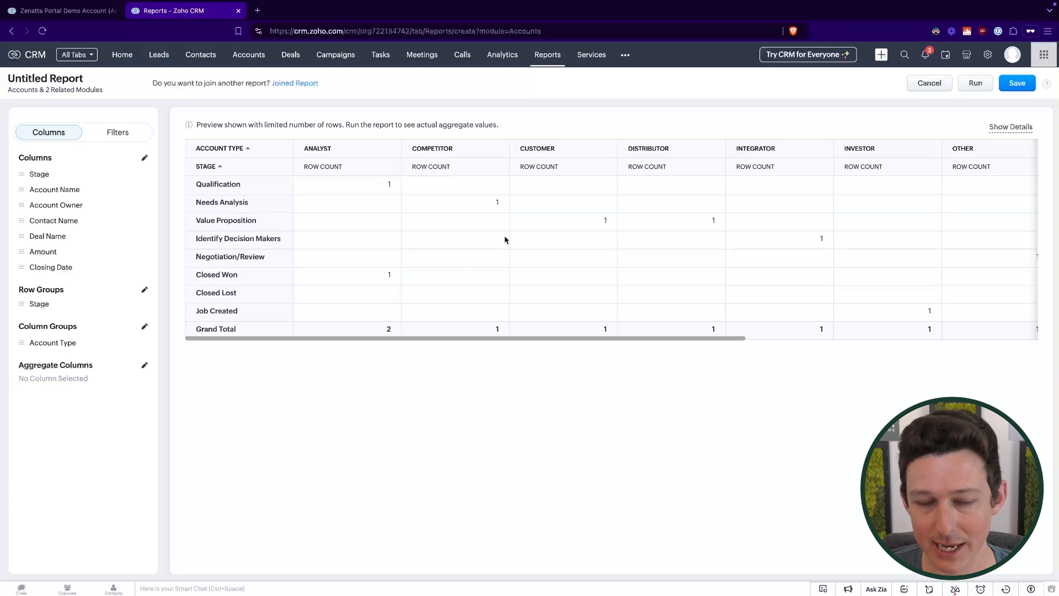
left_click(142, 344)
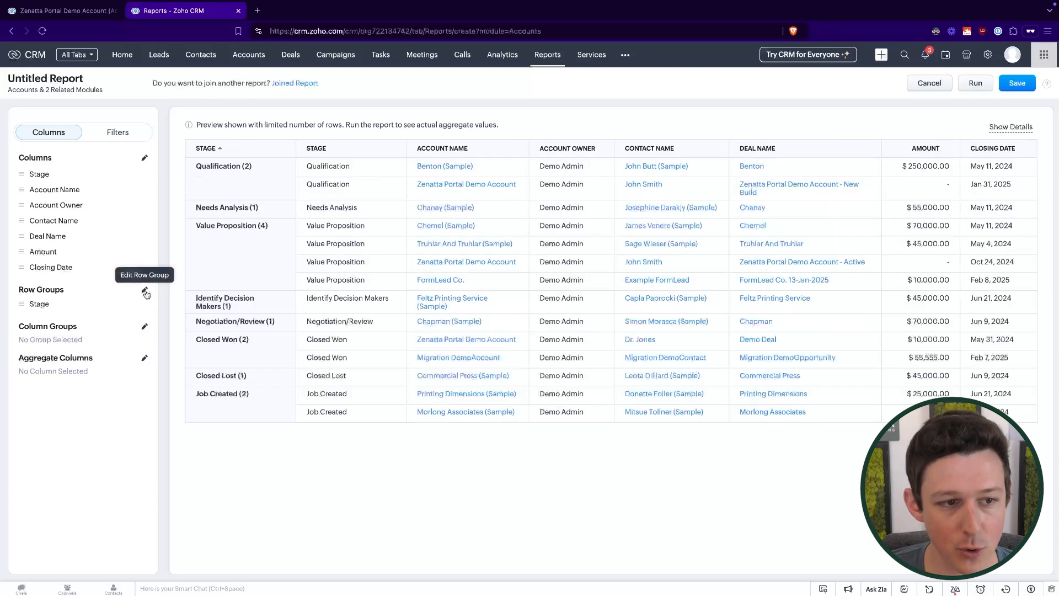
Try the Accounts field Account Type as a second row group beneath Stage, and remove it again.
left_click(145, 292)
left_click(59, 269)
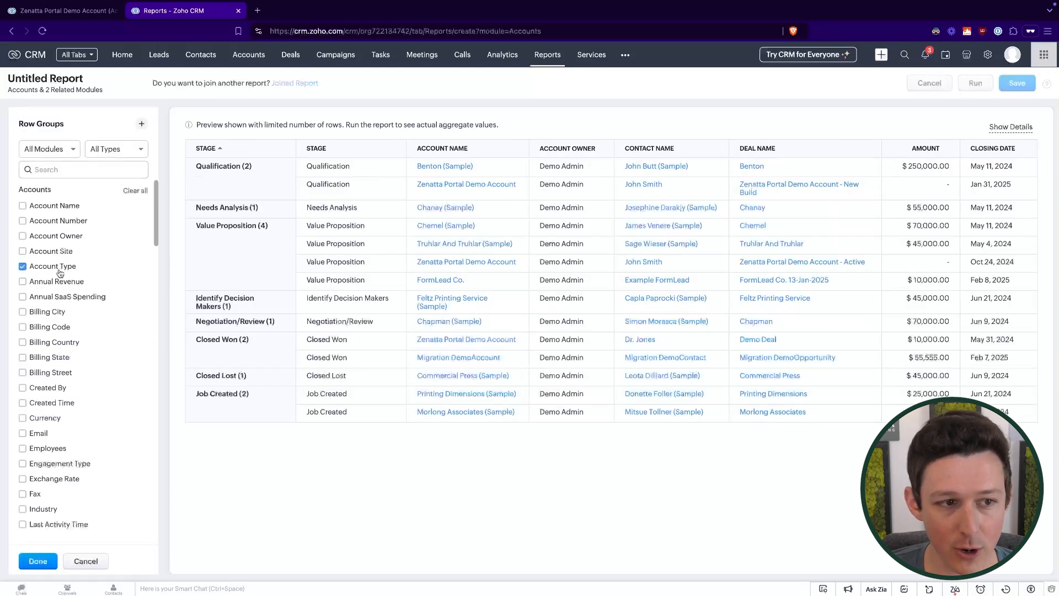
left_click(40, 558)
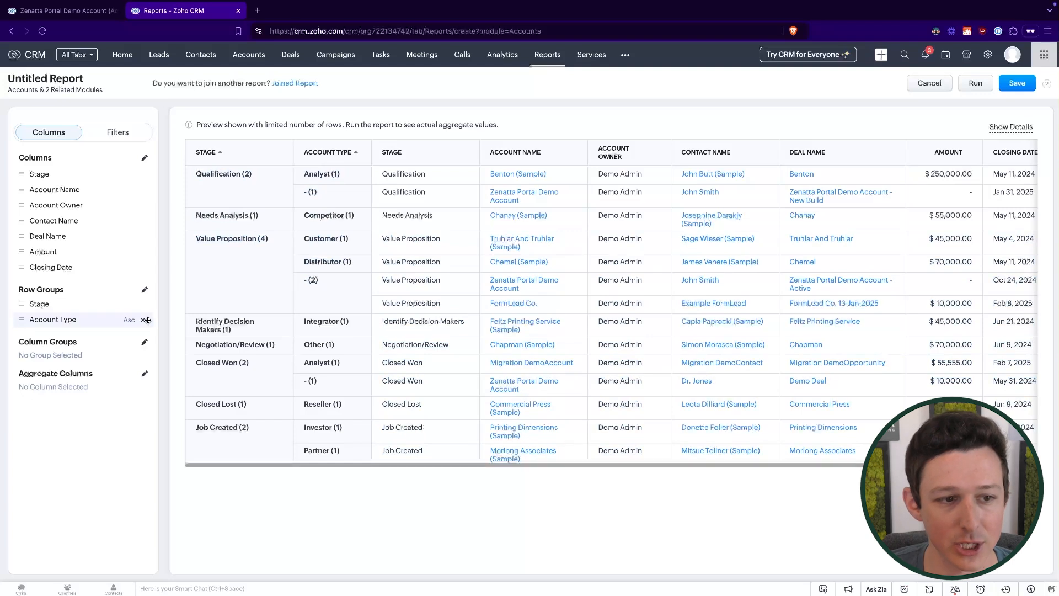
left_click(144, 319)
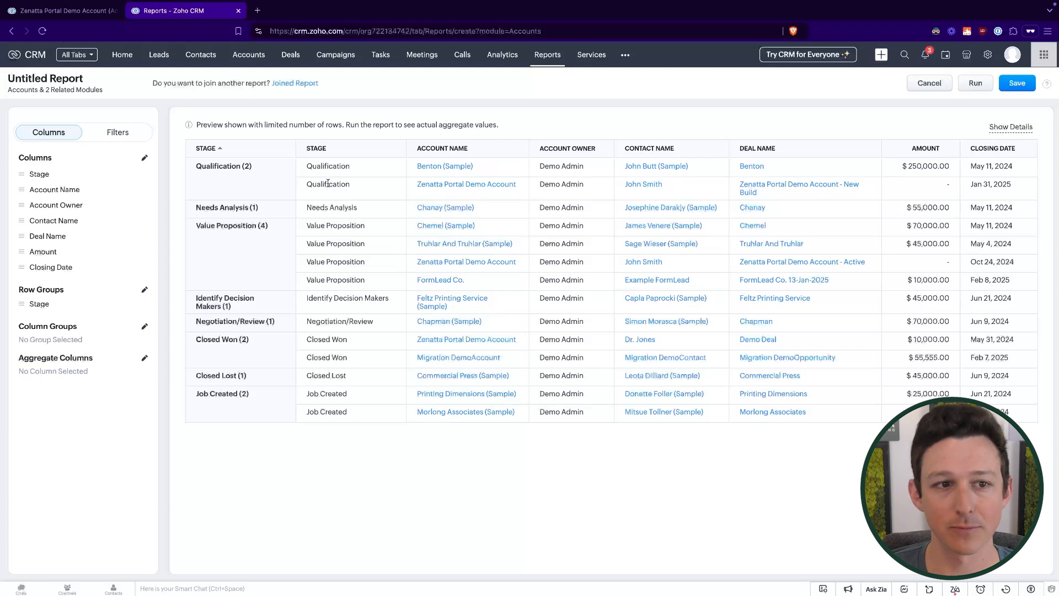
Examine the Qualification and Value Proposition stage groups in the report preview.
left_click_drag(196, 167, 256, 167)
left_click(256, 166)
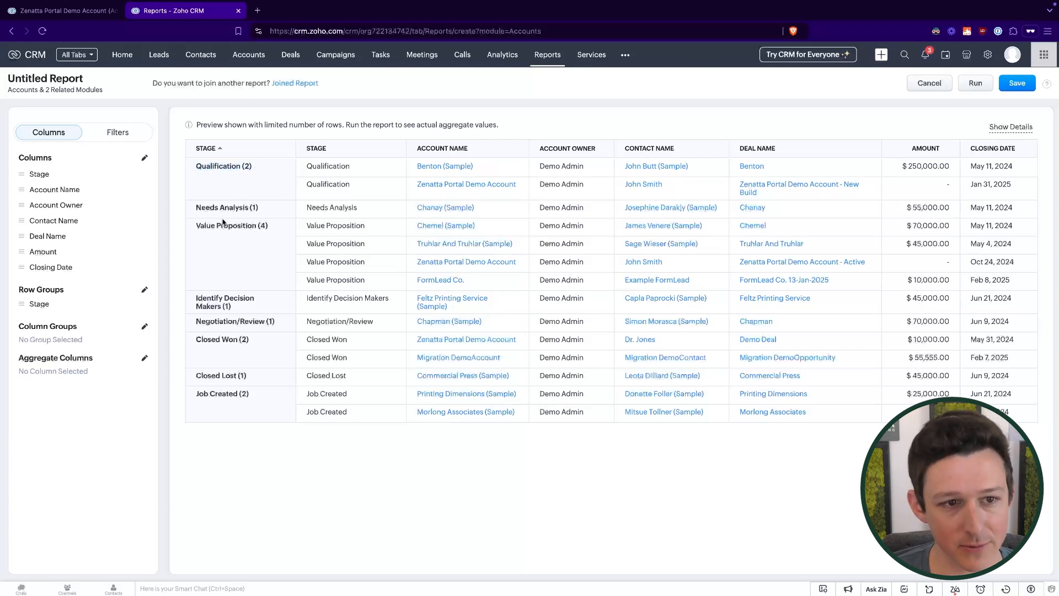
left_click_drag(195, 227, 293, 227)
left_click(292, 227)
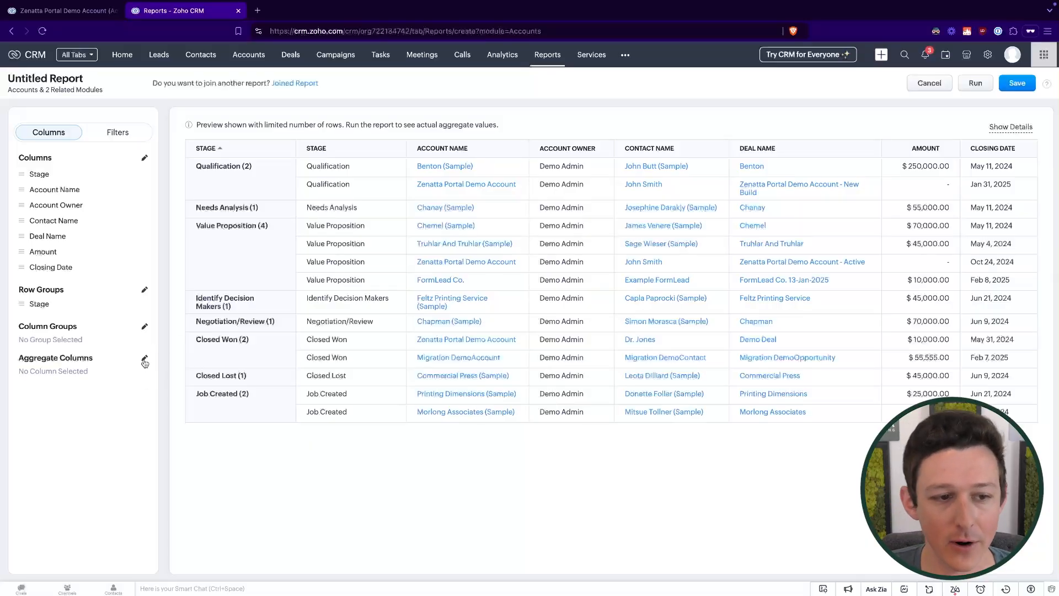
Add the Deals aggregate Sum of Amount to the report's aggregate columns, leaving the row count shown.
left_click(144, 359)
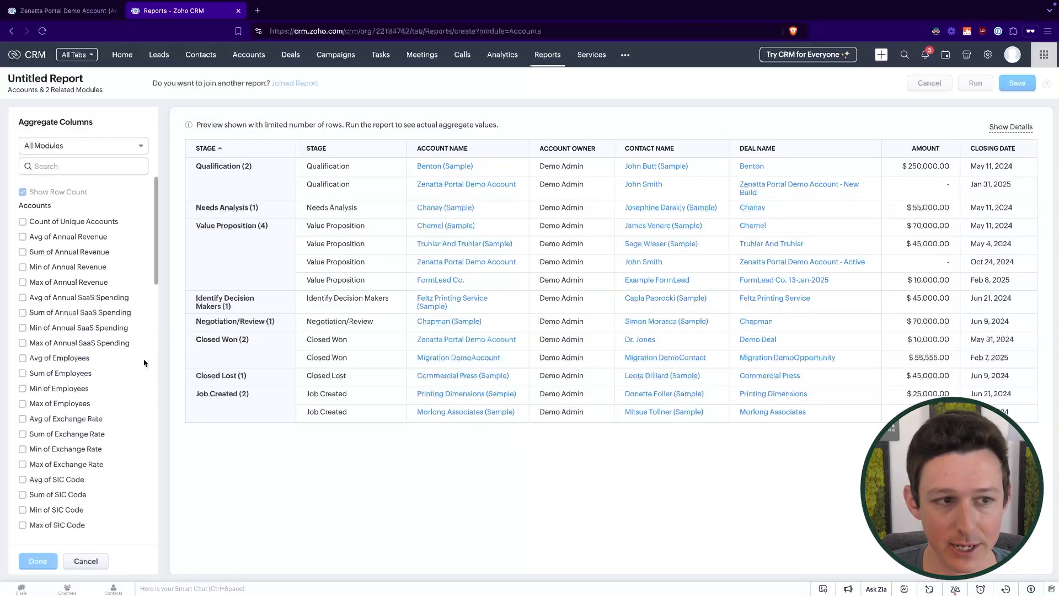
left_click(120, 165)
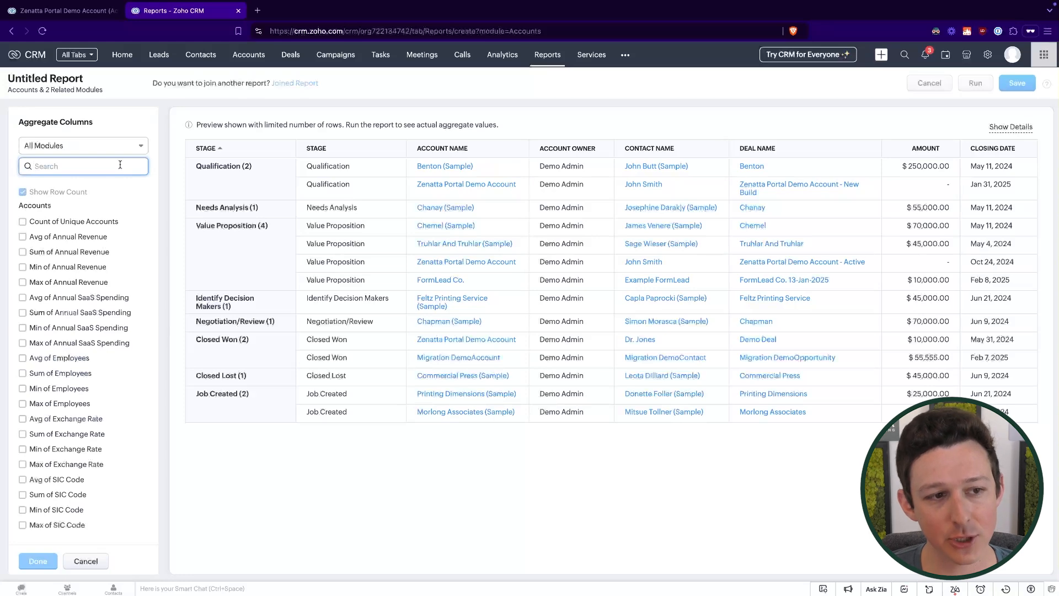
scroll(80, 393, "down", 10)
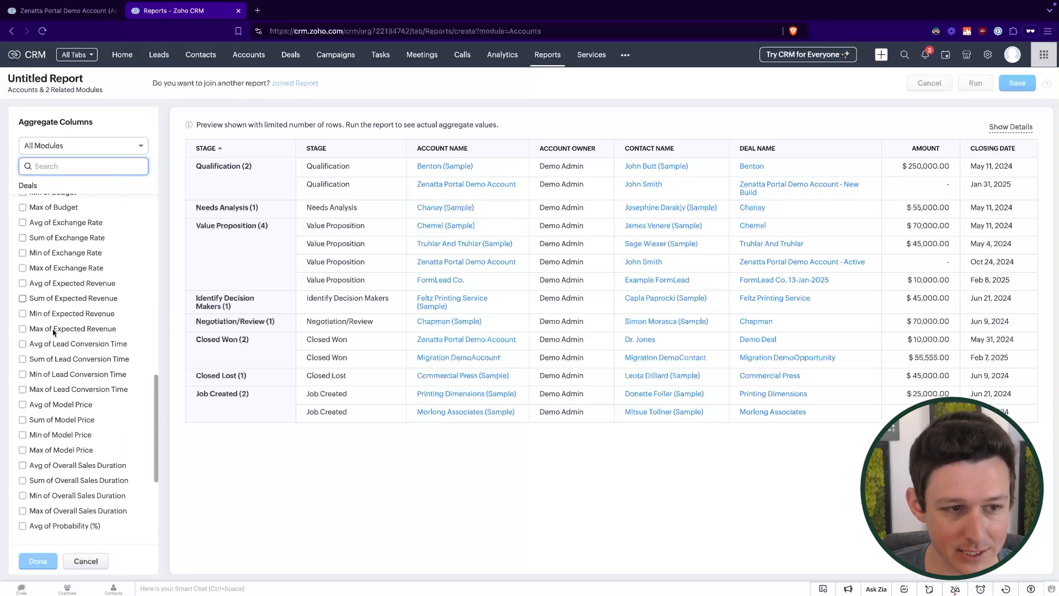
scroll(80, 393, "up", 9)
scroll(81, 393, "up", 1)
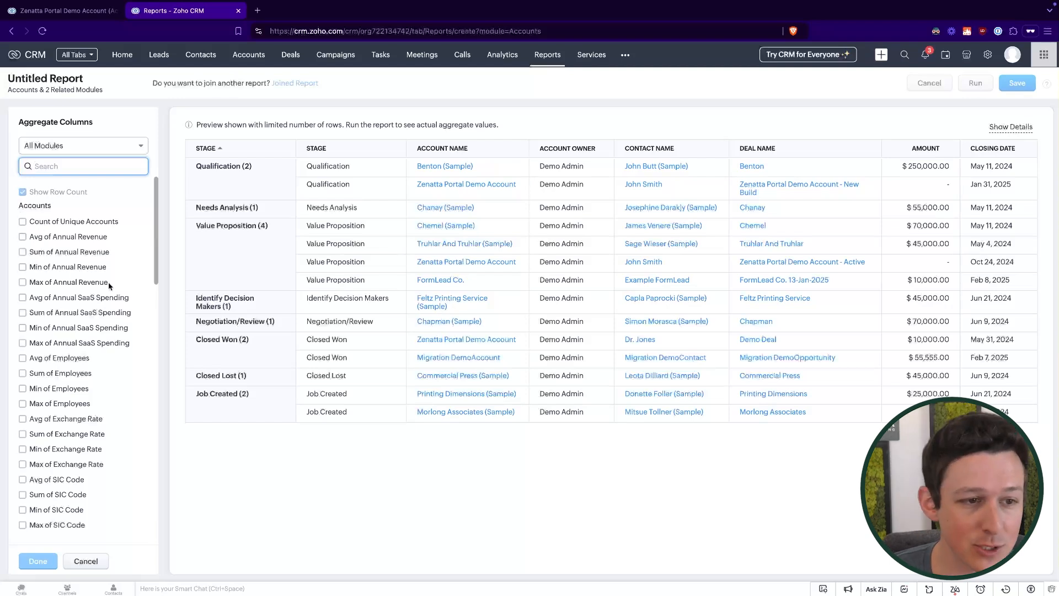
scroll(65, 280, "down", 5)
scroll(70, 382, "down", 1)
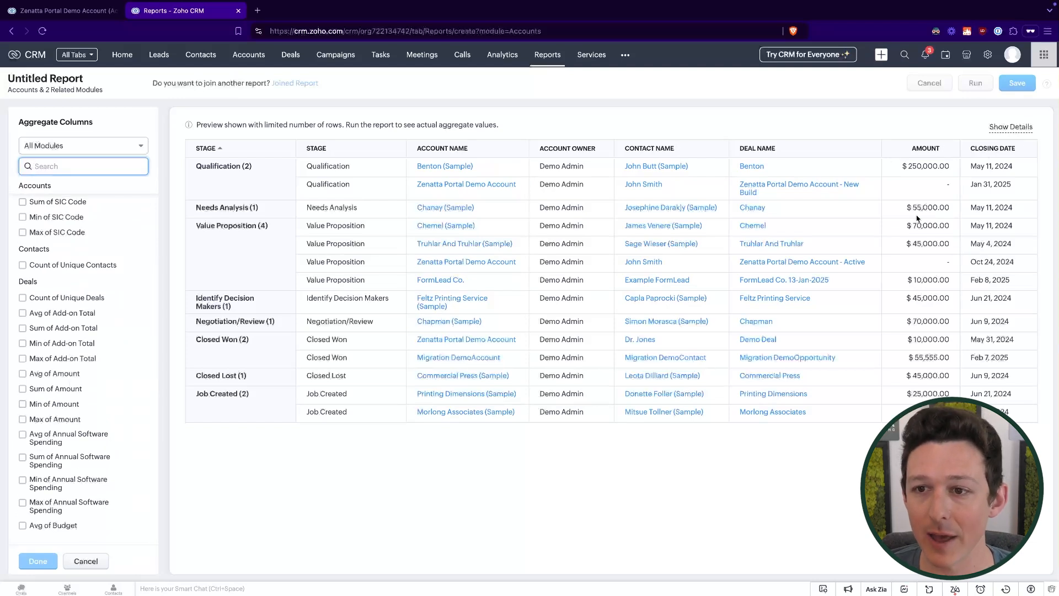
type("amount")
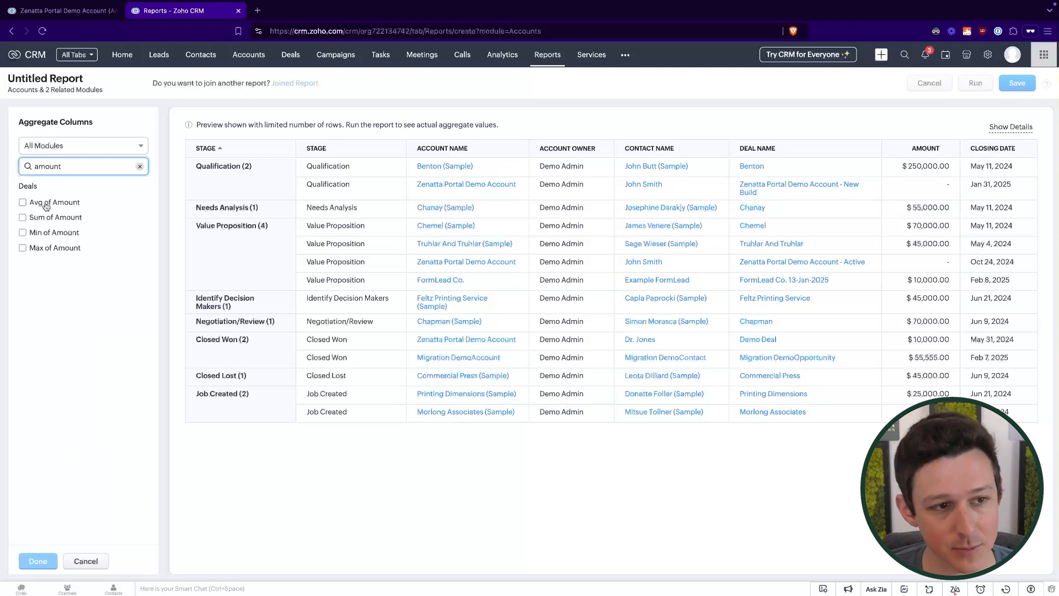
left_click(40, 218)
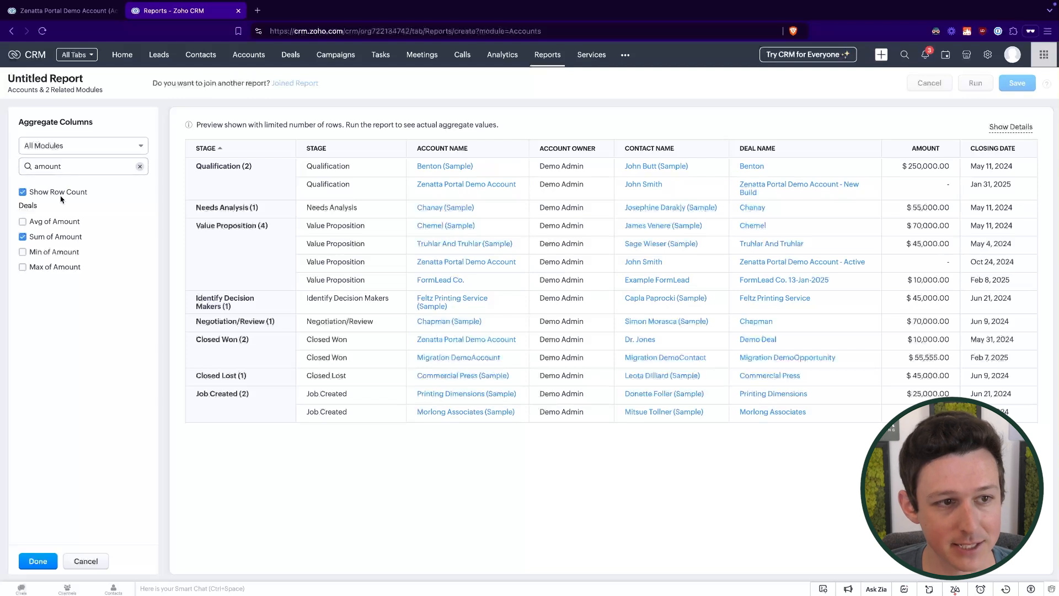
left_click(38, 561)
Look over the Amount sums under each stage in the preview and bring up the report's filters.
scroll(857, 236, "right", 2)
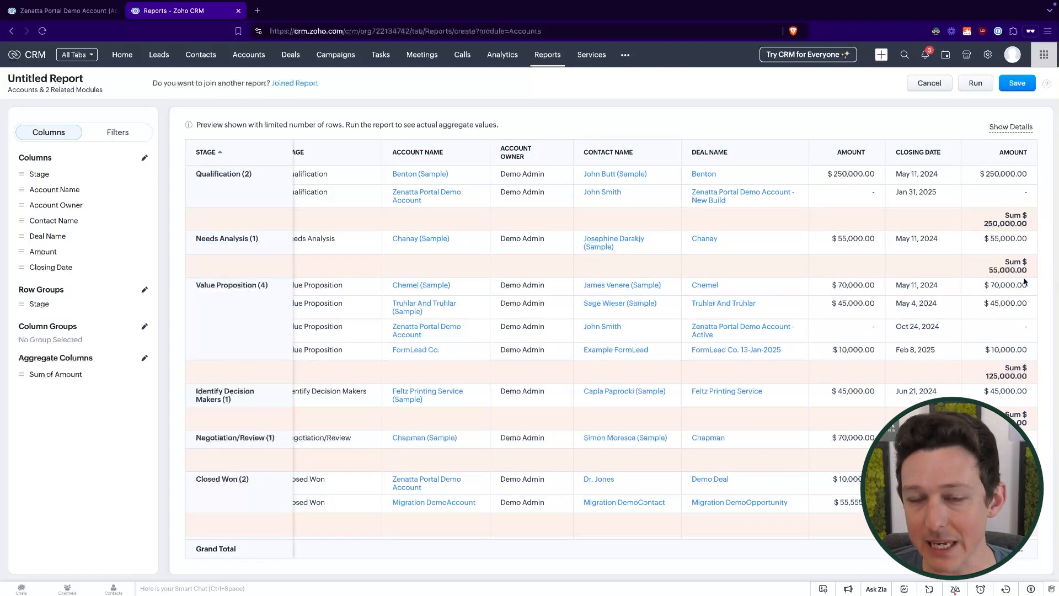
scroll(348, 347, "left", 2)
scroll(348, 346, "down", 1)
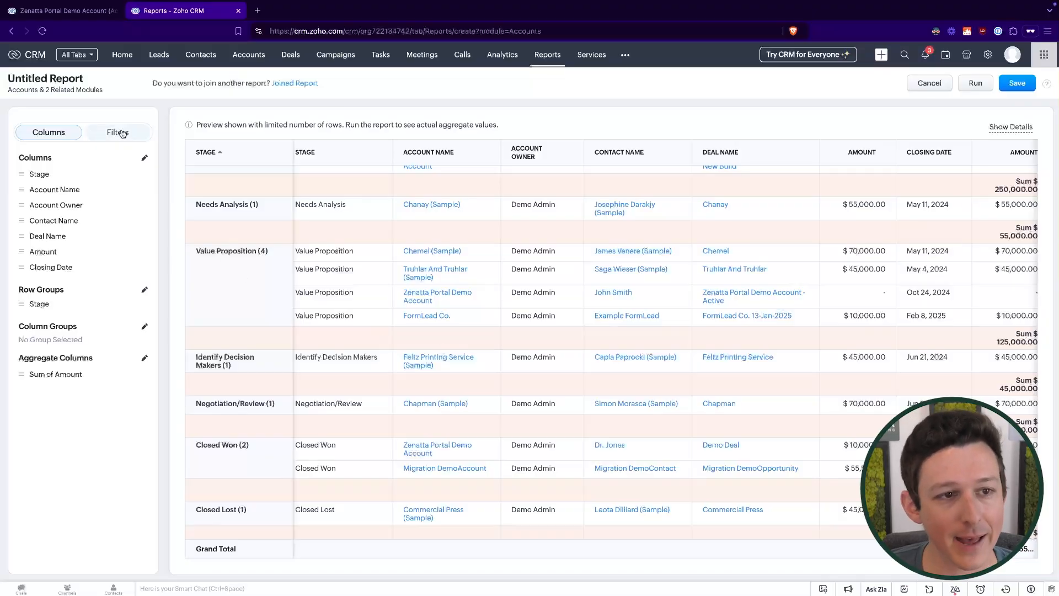
left_click(123, 134)
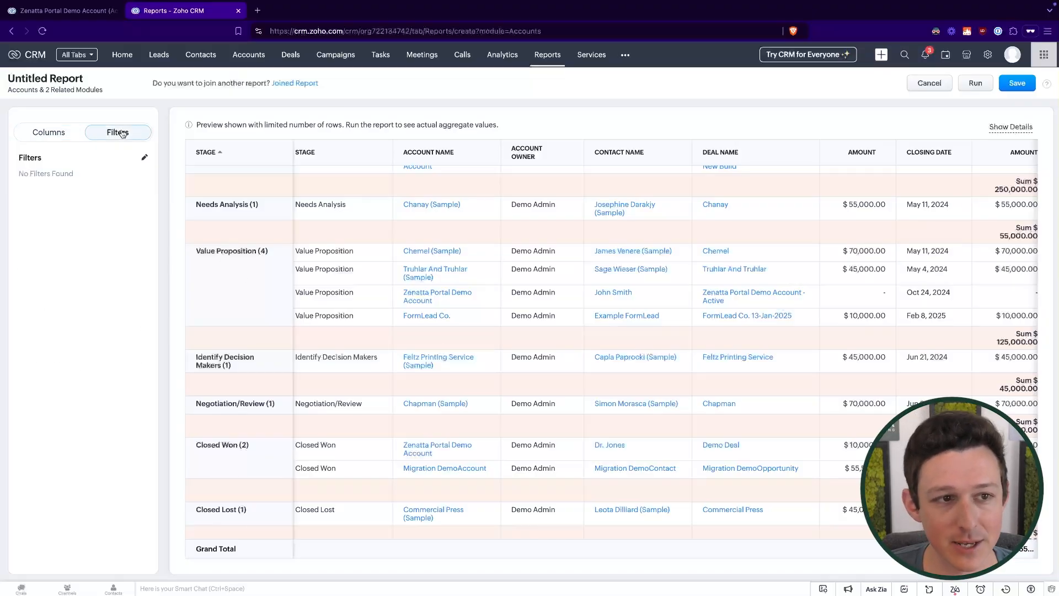
scroll(365, 356, "down", 1)
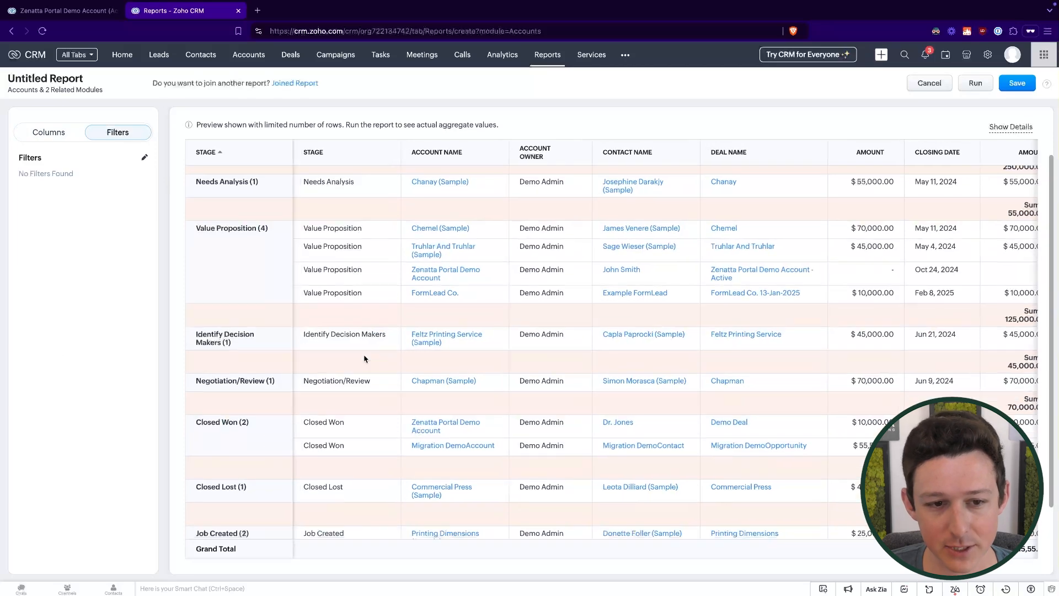
scroll(364, 357, "up", 1)
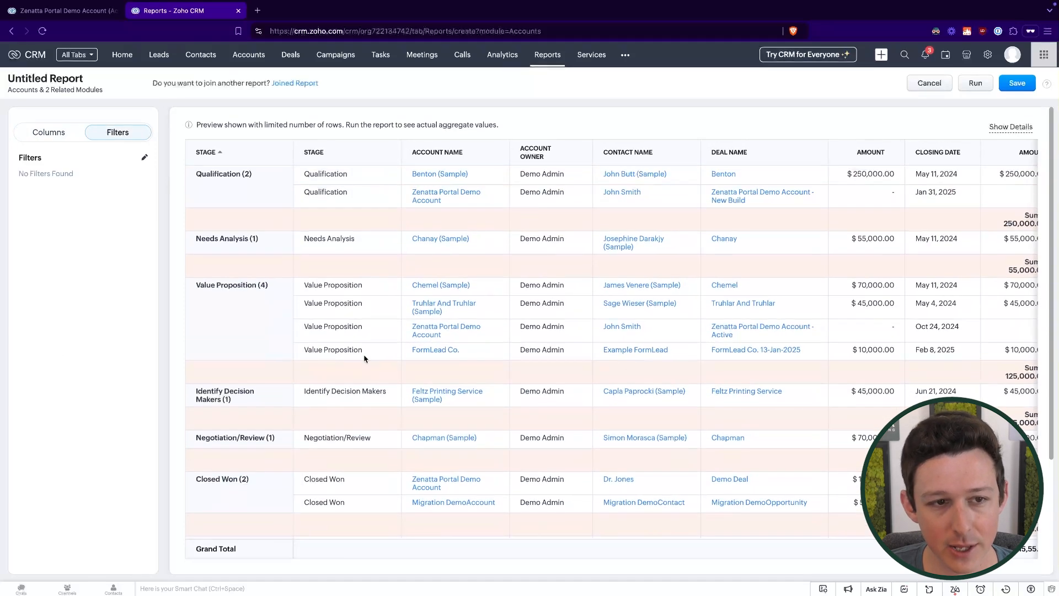
Start adding filters to the report and set the quick view filter to the field Stage with the condition "is".
left_click(145, 158)
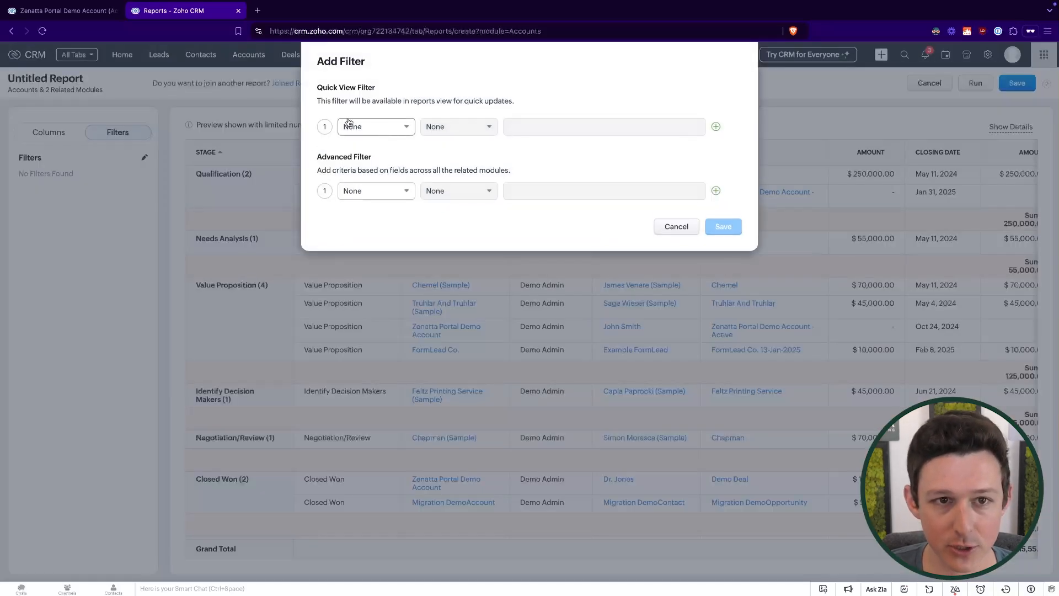
left_click_drag(319, 99, 506, 107)
left_click(390, 130)
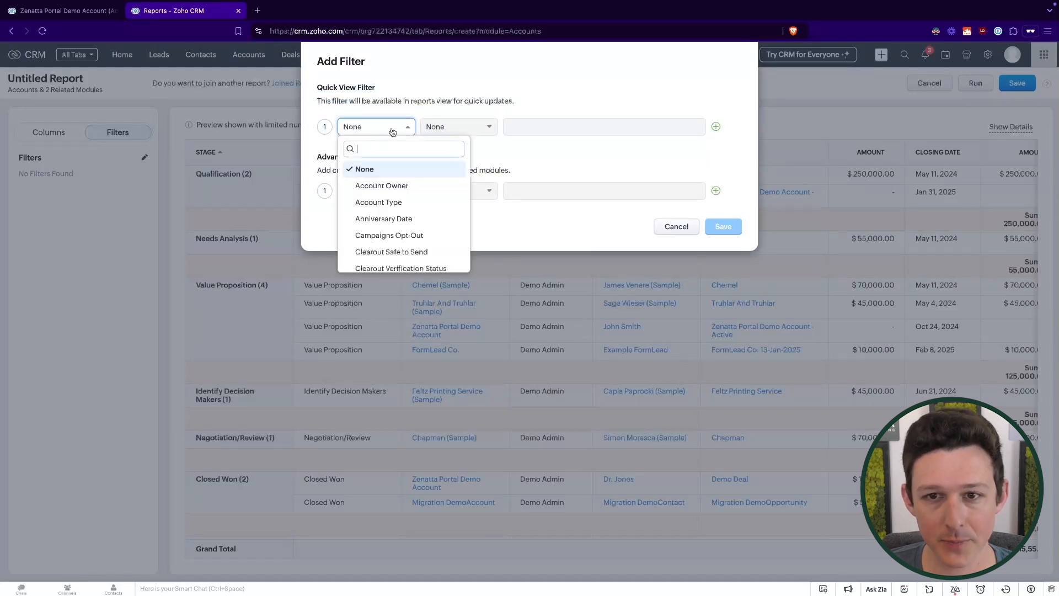
scroll(392, 195, "down", 1)
scroll(393, 194, "up", 1)
left_click(399, 186)
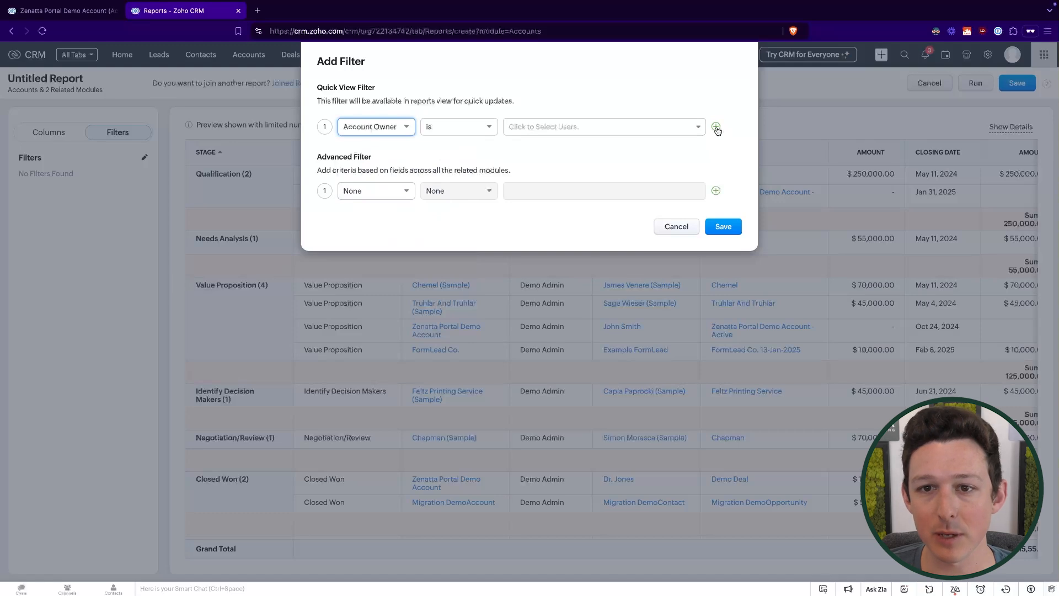
left_click(395, 132)
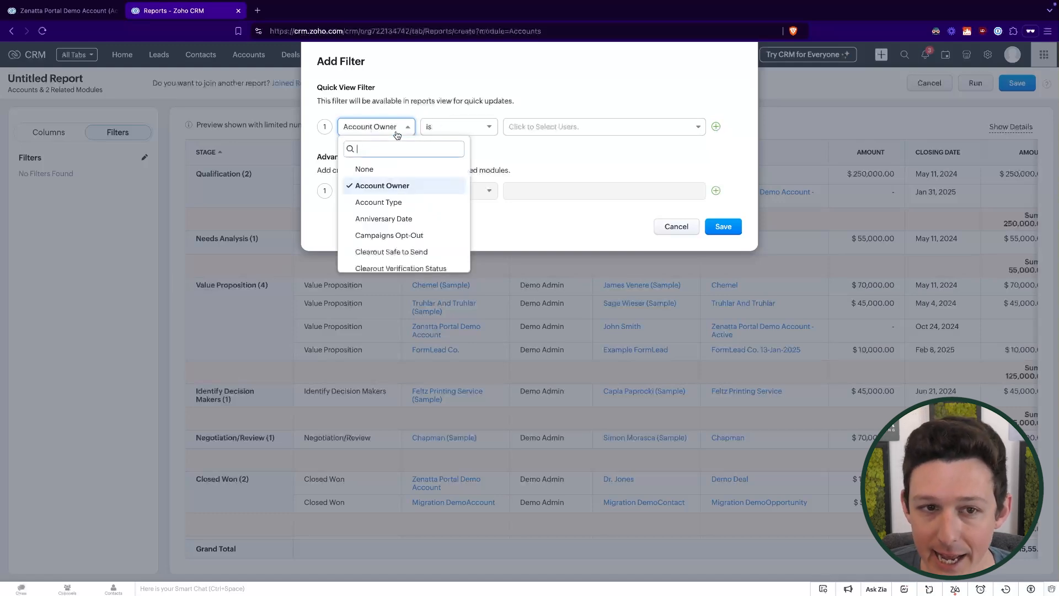
type("stage")
left_click(365, 169)
left_click(441, 127)
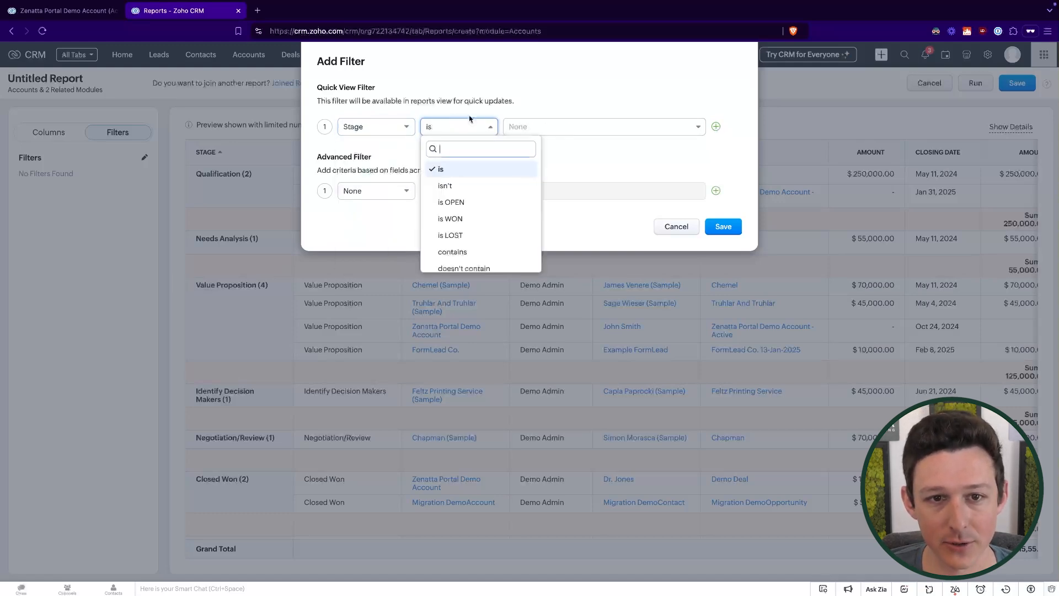
left_click(433, 168)
Set the advanced filter to the field Stage with the condition "isn't".
left_click(396, 192)
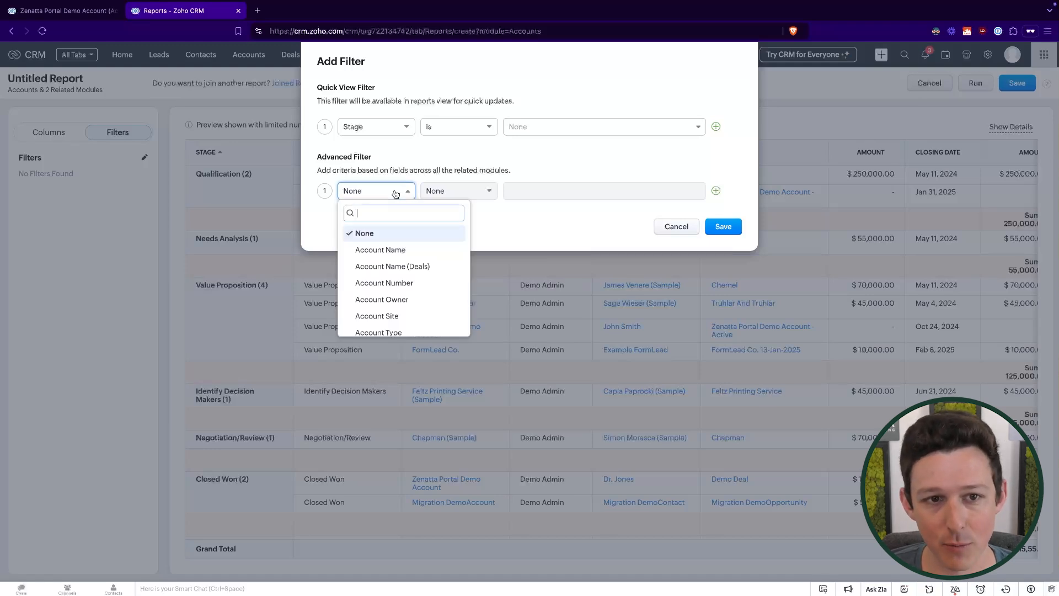
type("st")
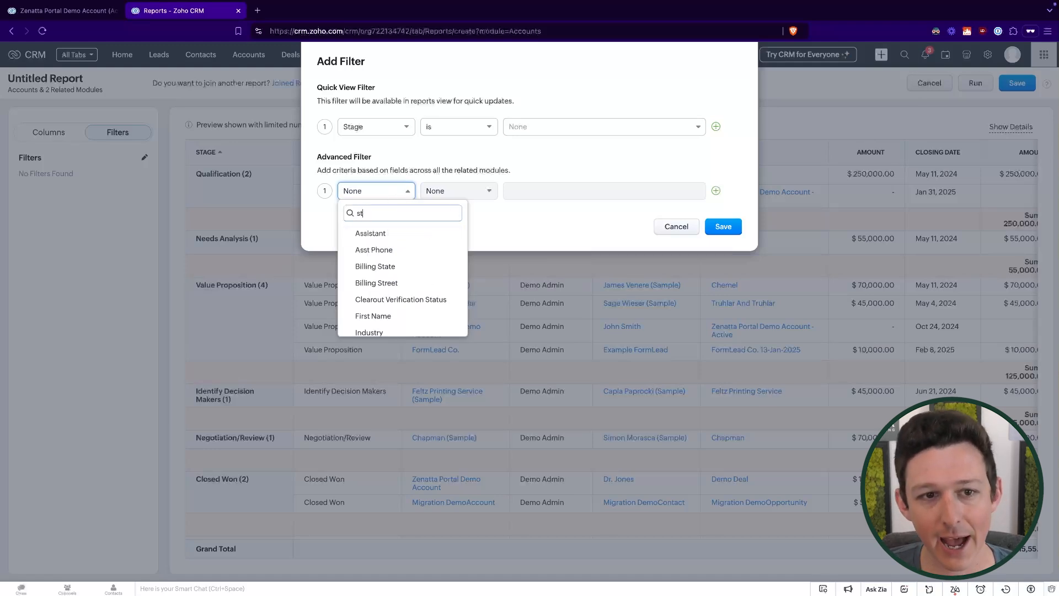
type("age")
left_click(393, 233)
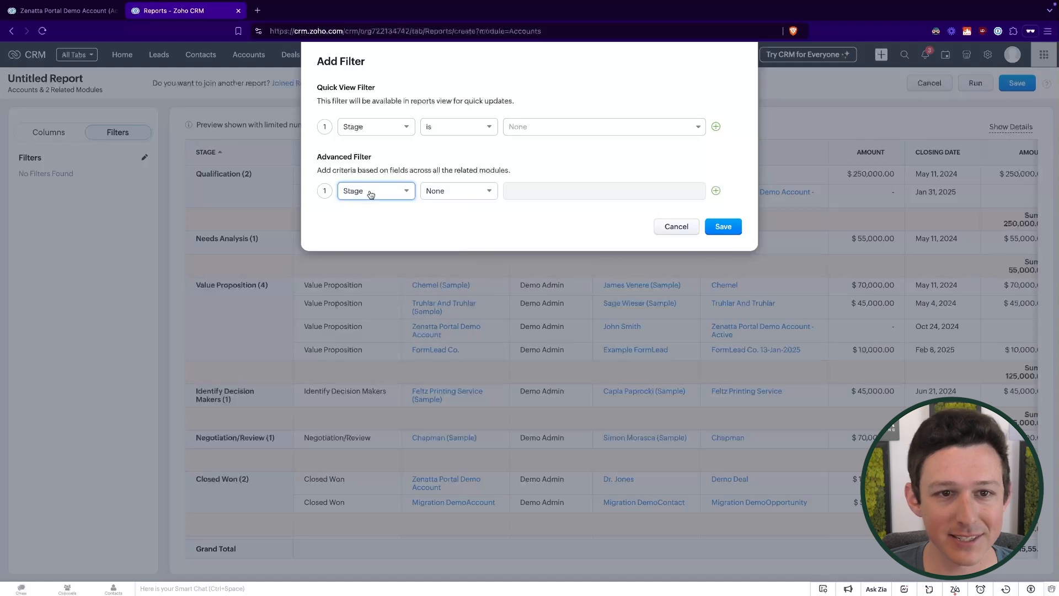
left_click(313, 165)
left_click(468, 193)
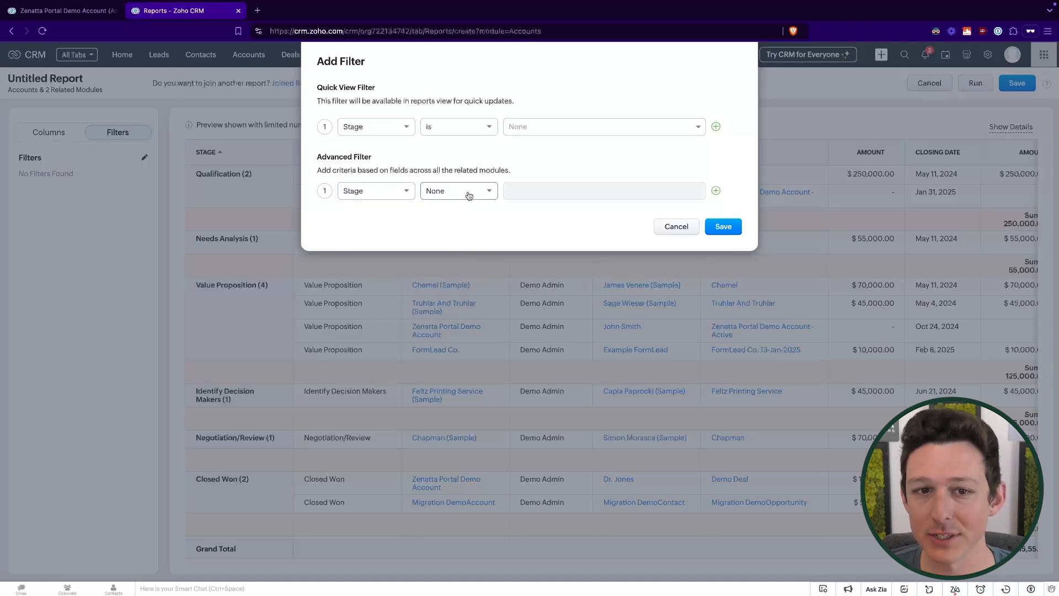
left_click(464, 195)
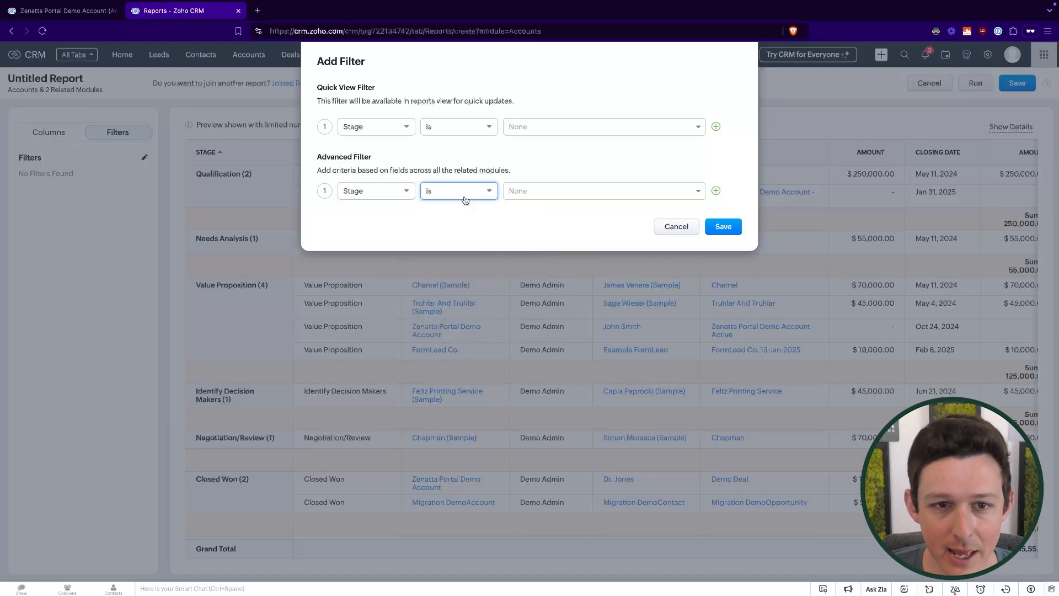
left_click(464, 196)
left_click(445, 266)
Choose Closed Lost as the only excluded stage in the advanced filter.
left_click(532, 191)
type("clo")
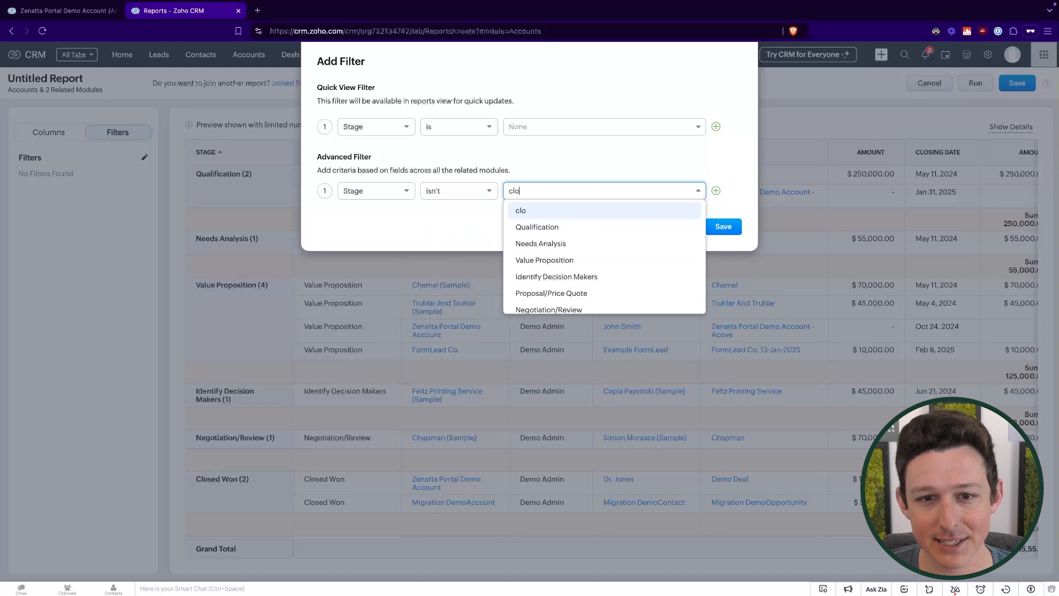
type("sed lost")
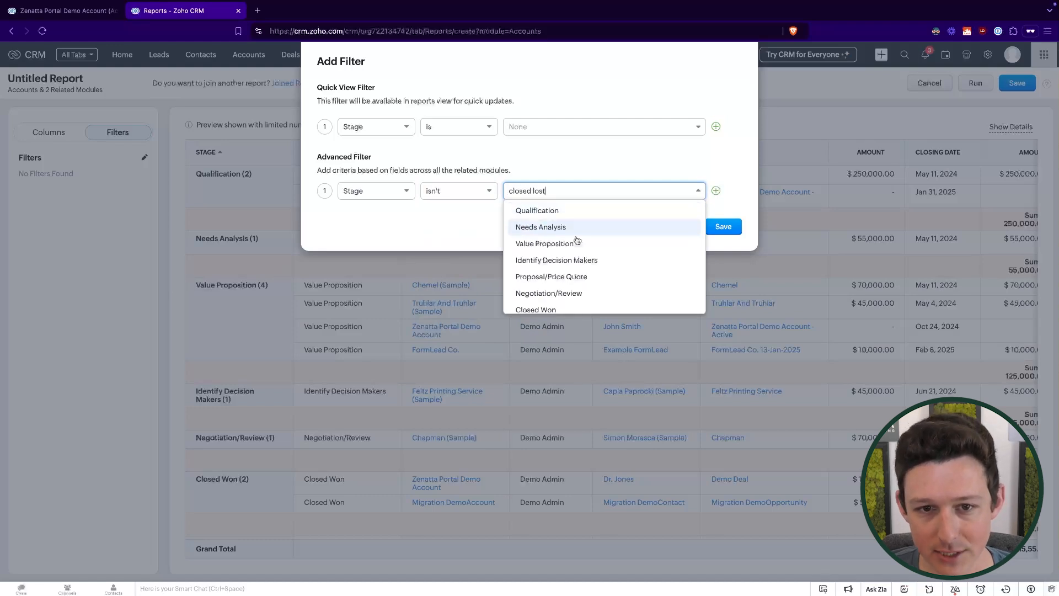
scroll(567, 276, "down", 1)
left_click(561, 293)
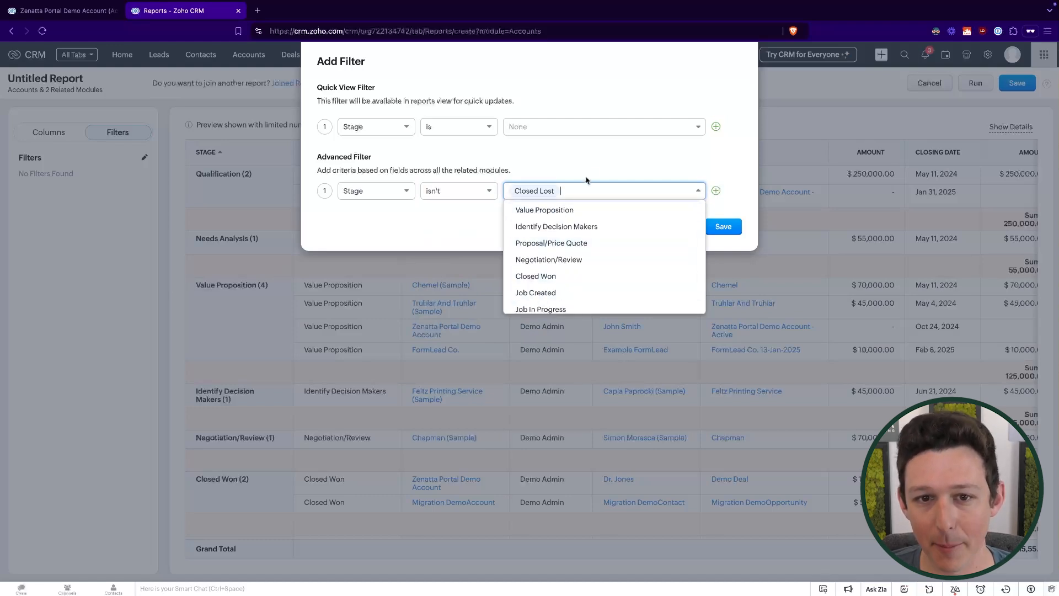
left_click(586, 180)
left_click(586, 183)
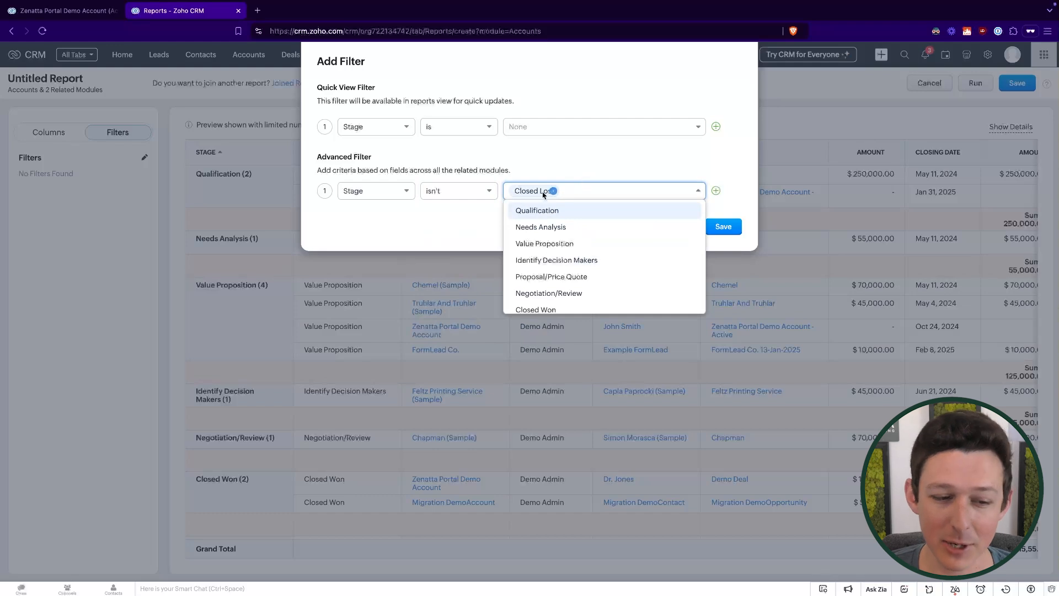
scroll(588, 240, "down", 2)
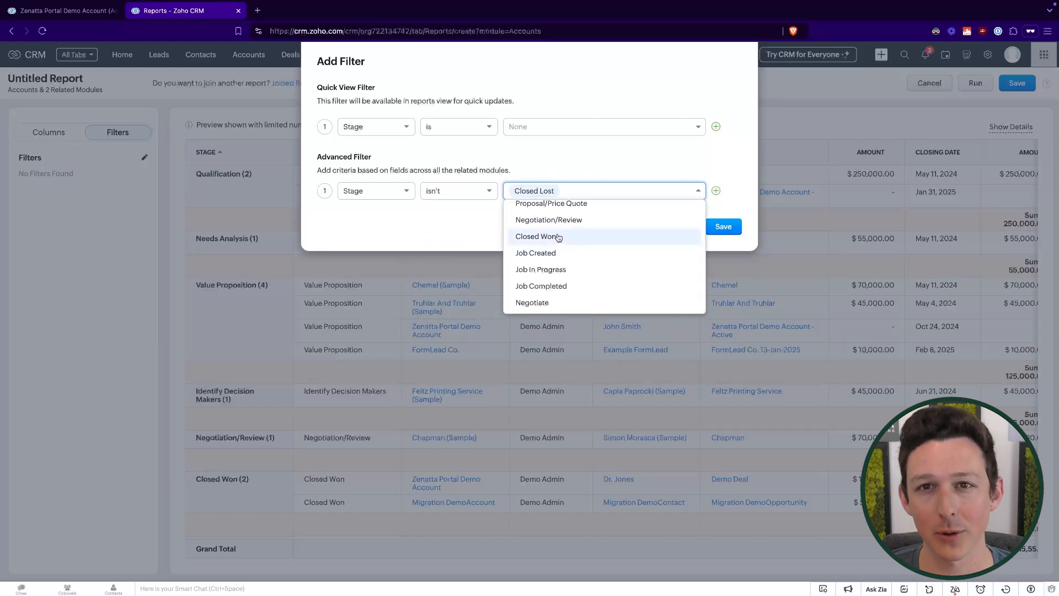
left_click(574, 156)
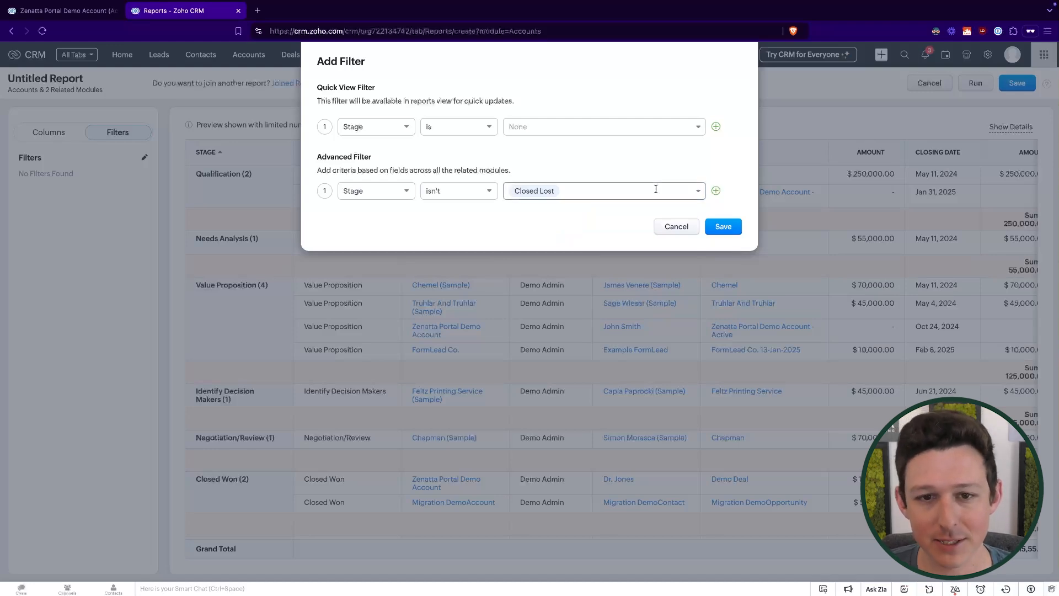
left_click(728, 228)
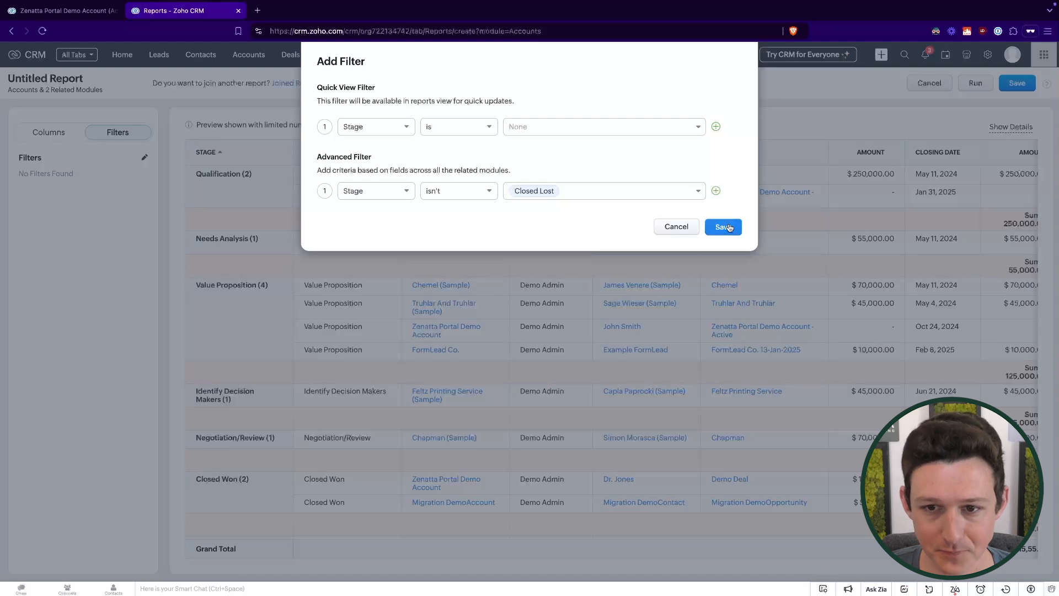
Save the quick view Stage filter with Qualification, Needs Analysis, Value Proposition, Identify Decision Makers, Proposal/Price Quote, Negotiation/Review, Closed Won, Job Created and Job Completed.
left_click(596, 95)
left_click(577, 126)
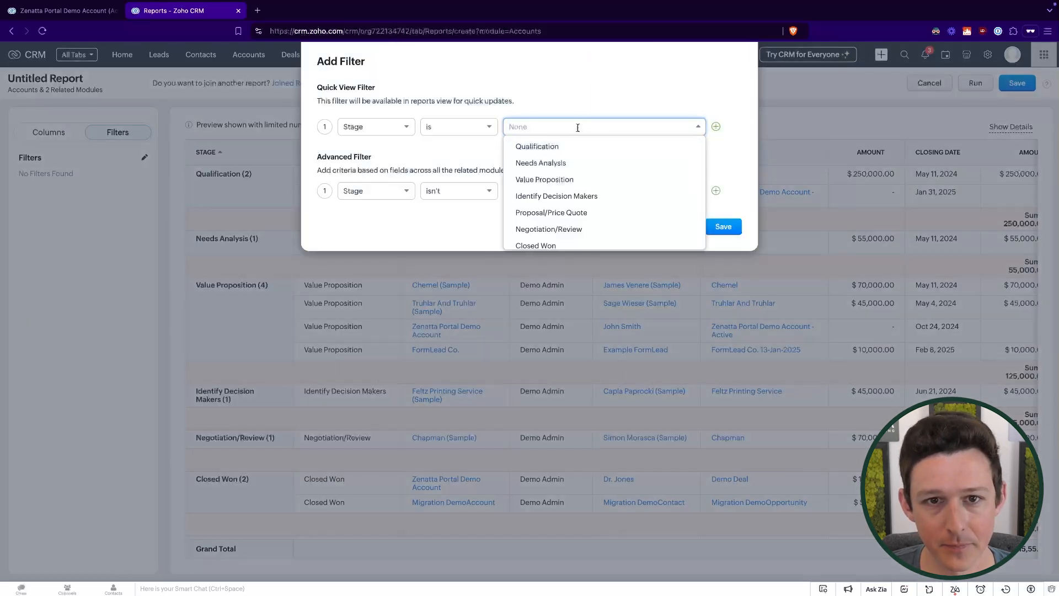
left_click(568, 148)
left_click(568, 152)
left_click(570, 155)
left_click(568, 179)
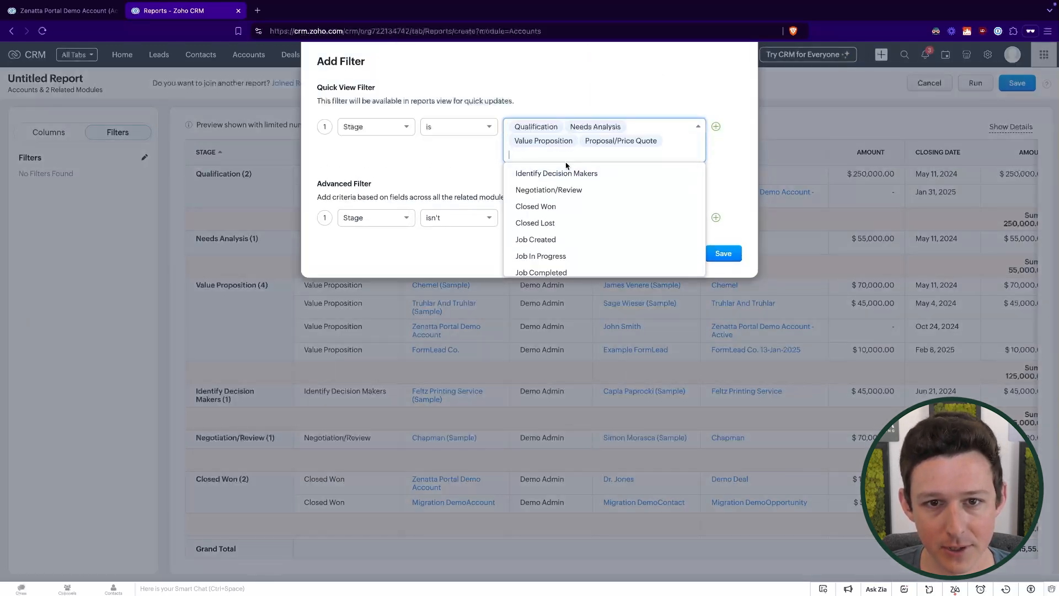
left_click(569, 180)
left_click(567, 176)
left_click(563, 188)
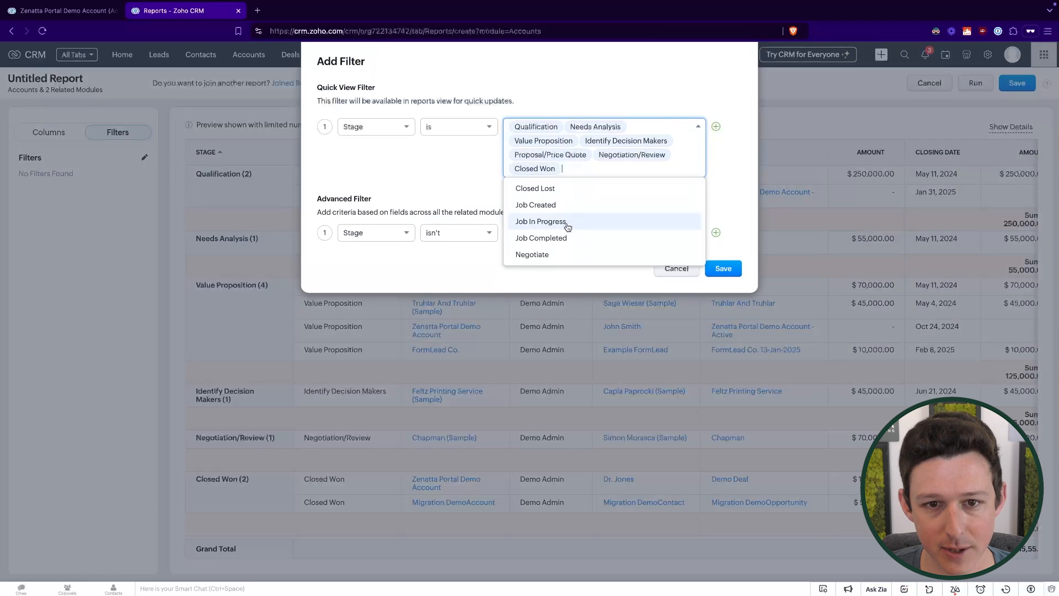
left_click(567, 206)
left_click(638, 224)
left_click(724, 271)
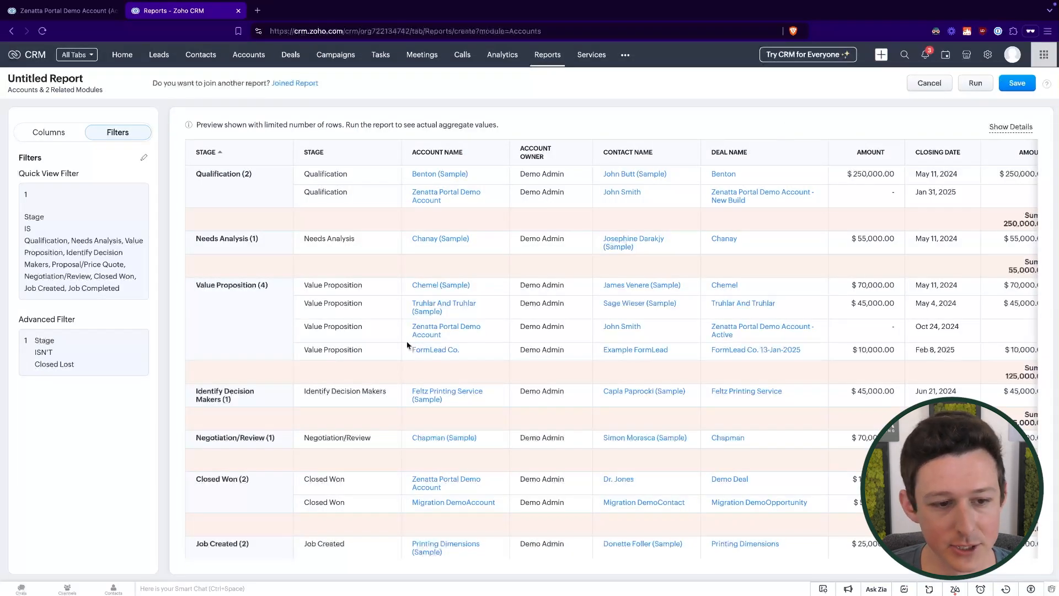
Save the report as "Accounts with Pipeline Deals" in the Deal Reports folder.
scroll(406, 342, "down", 2)
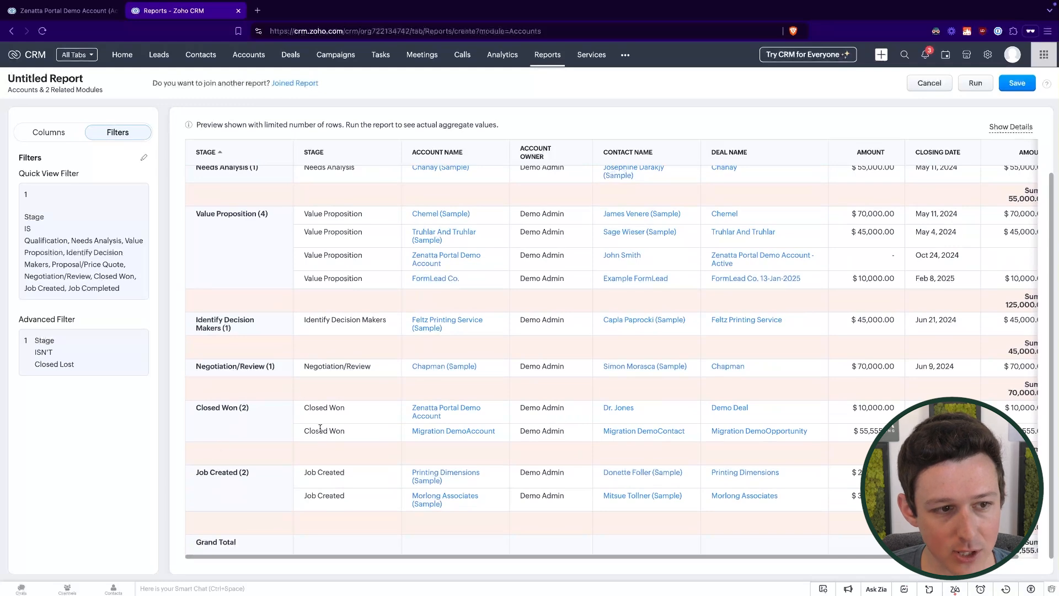
scroll(288, 404, "up", 2)
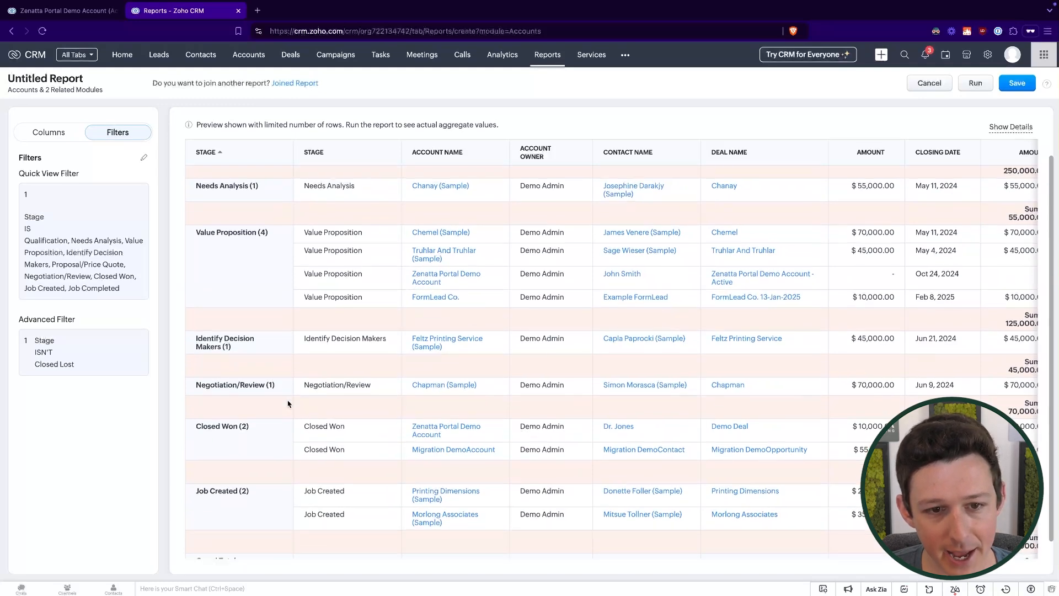
left_click(1003, 84)
double_click(501, 92)
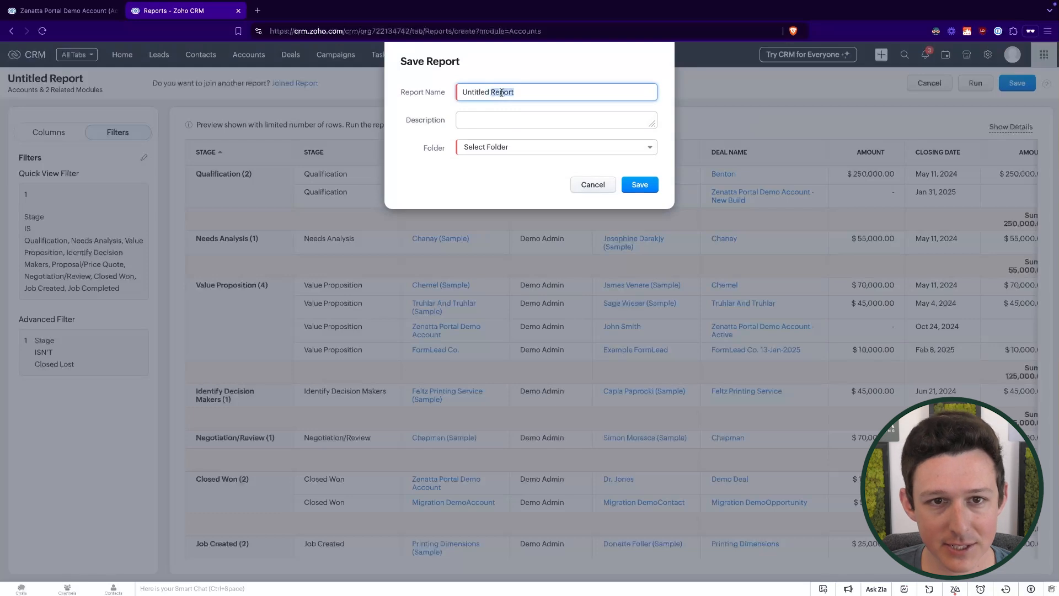
key("ctrl+a")
type("Accounts with ")
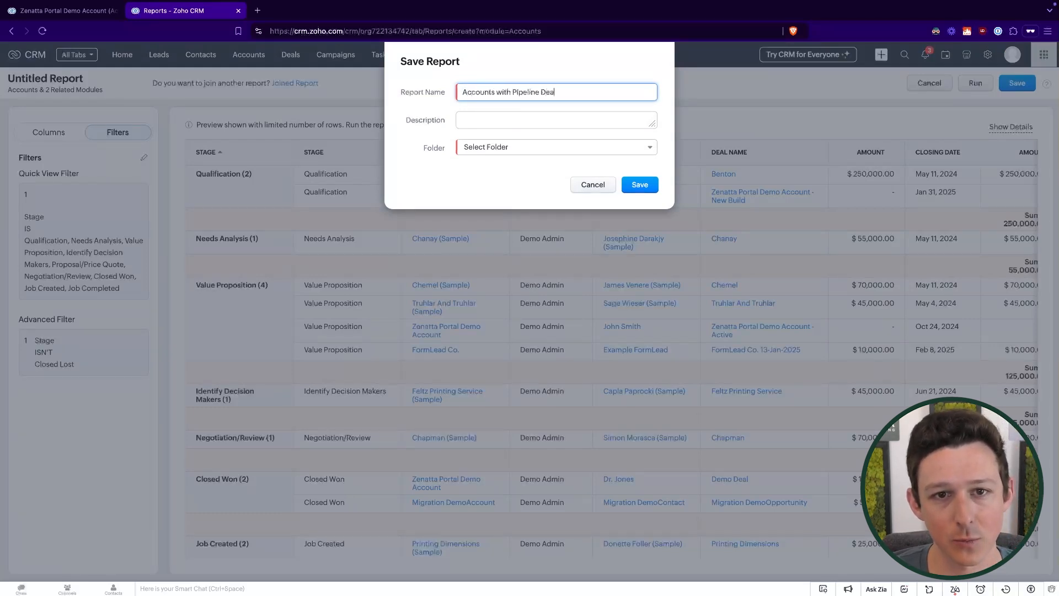
type("Pipeline Deals")
left_click(495, 147)
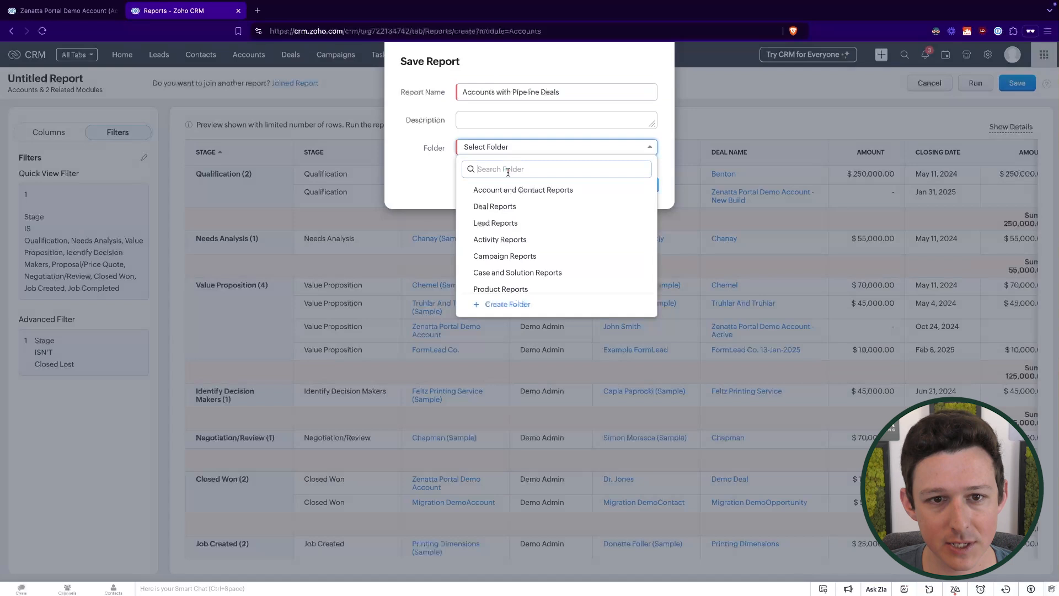
left_click(511, 206)
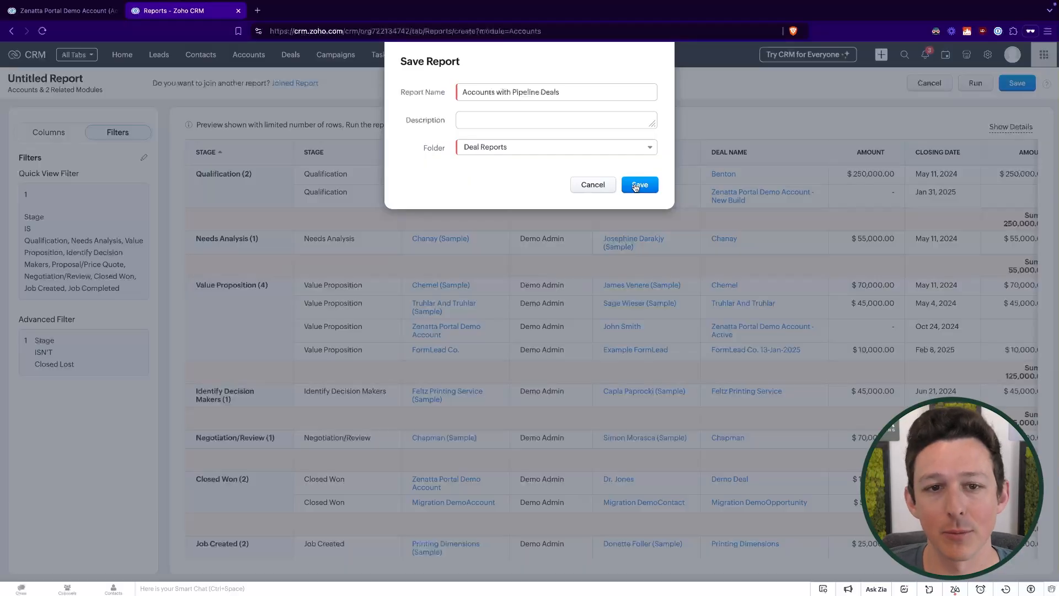
left_click(637, 186)
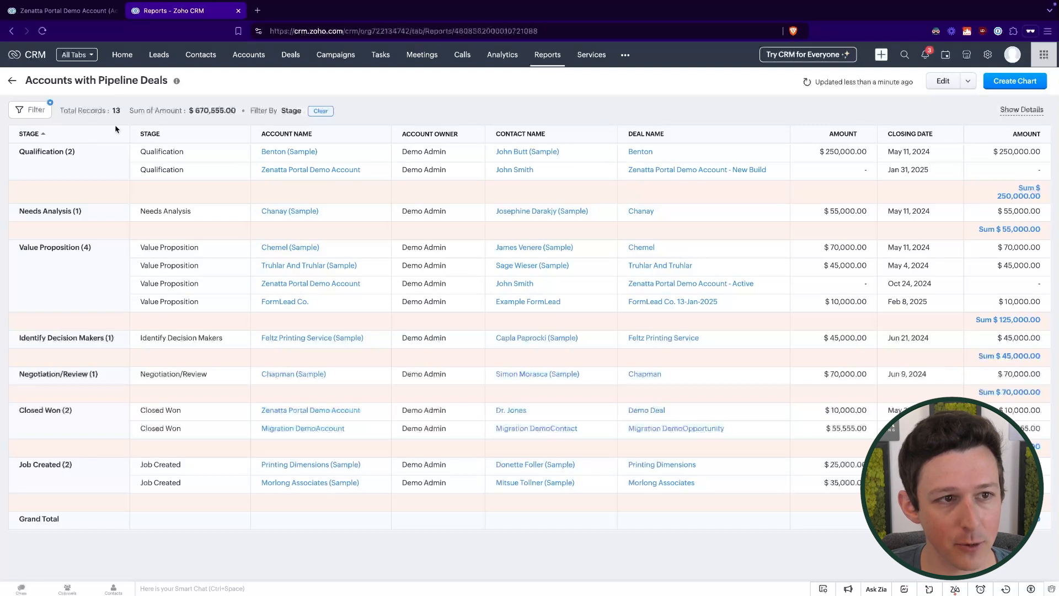
Remove Closed Won from the saved report's quick Stage filter and apply the filter.
left_click(29, 110)
scroll(105, 225, "down", 1)
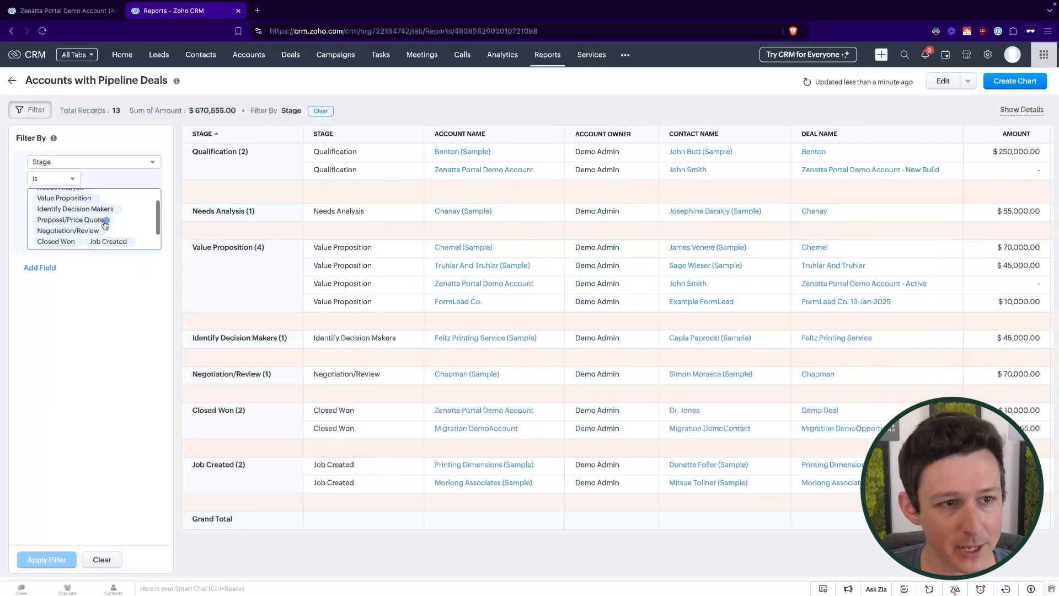
scroll(104, 226, "up", 2)
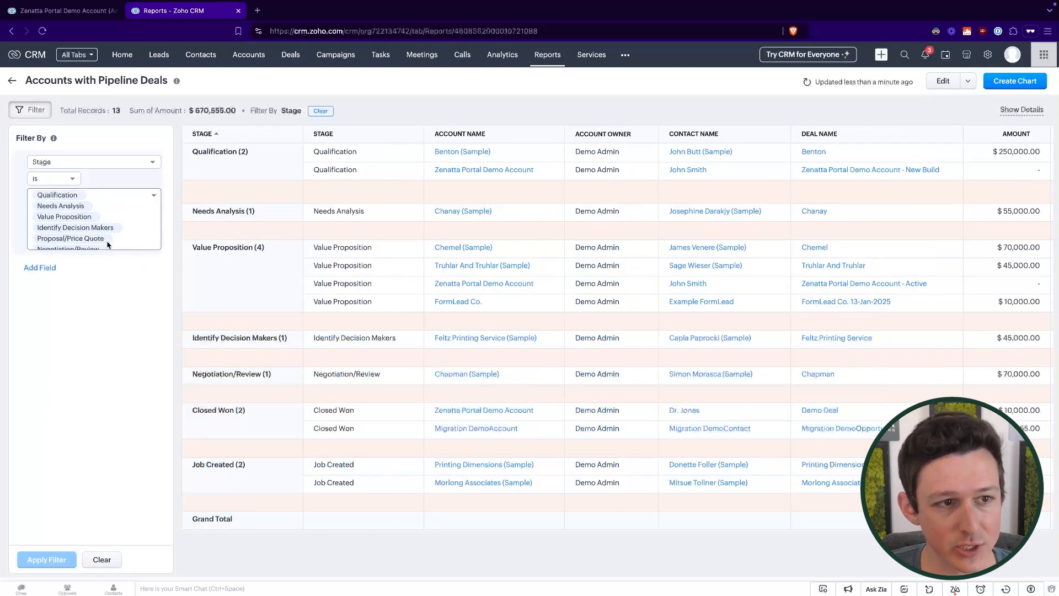
scroll(87, 210, "down", 2)
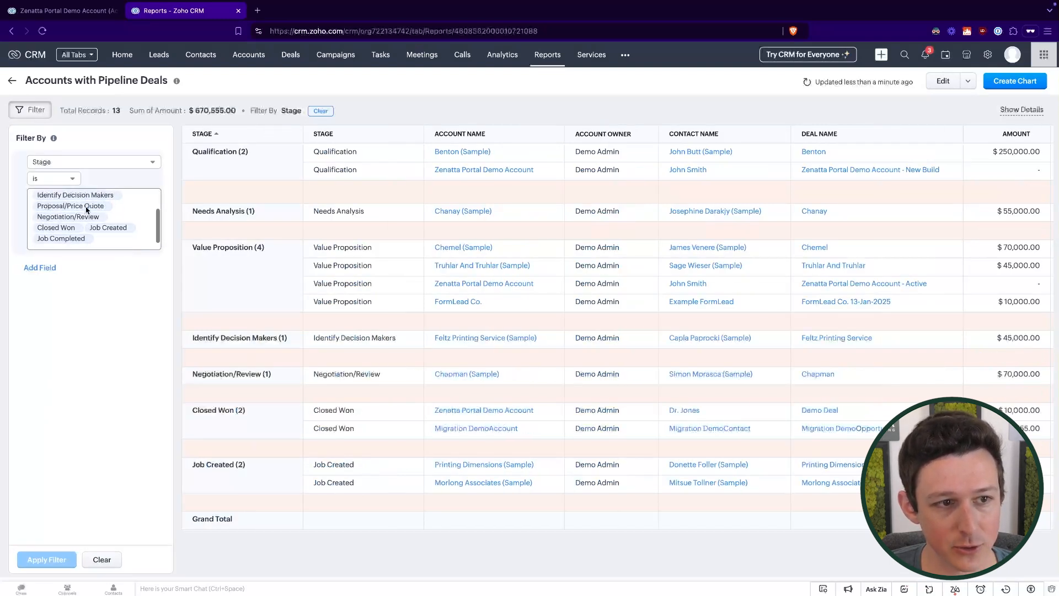
left_click(78, 228)
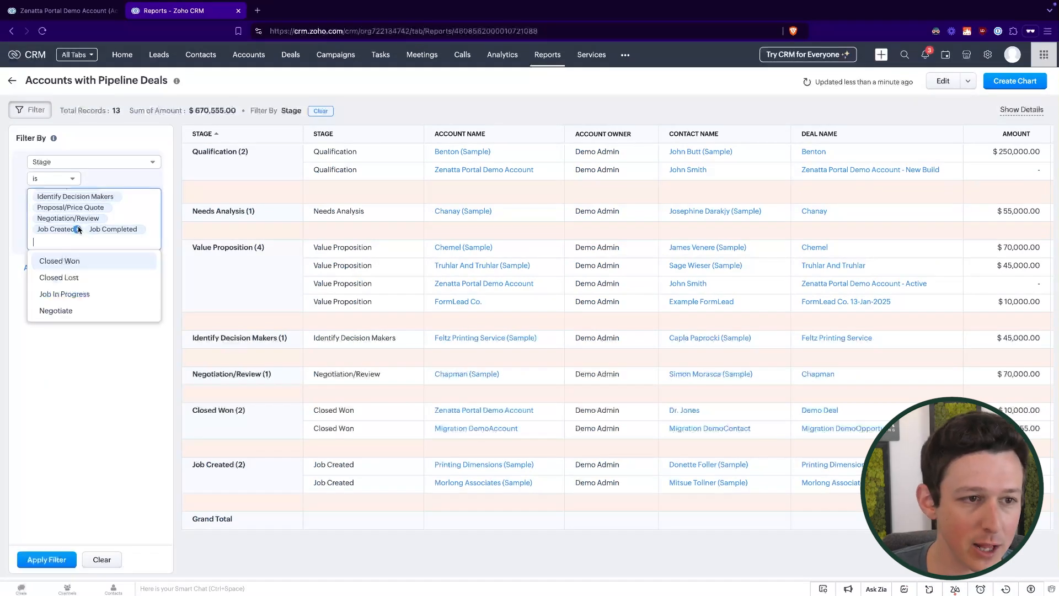
left_click(83, 437)
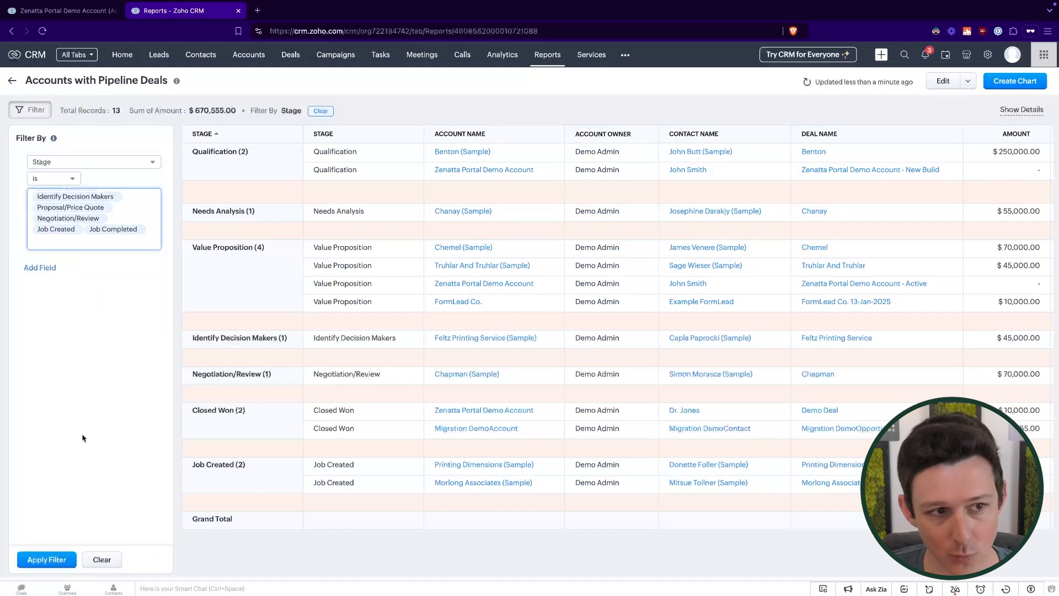
left_click(49, 559)
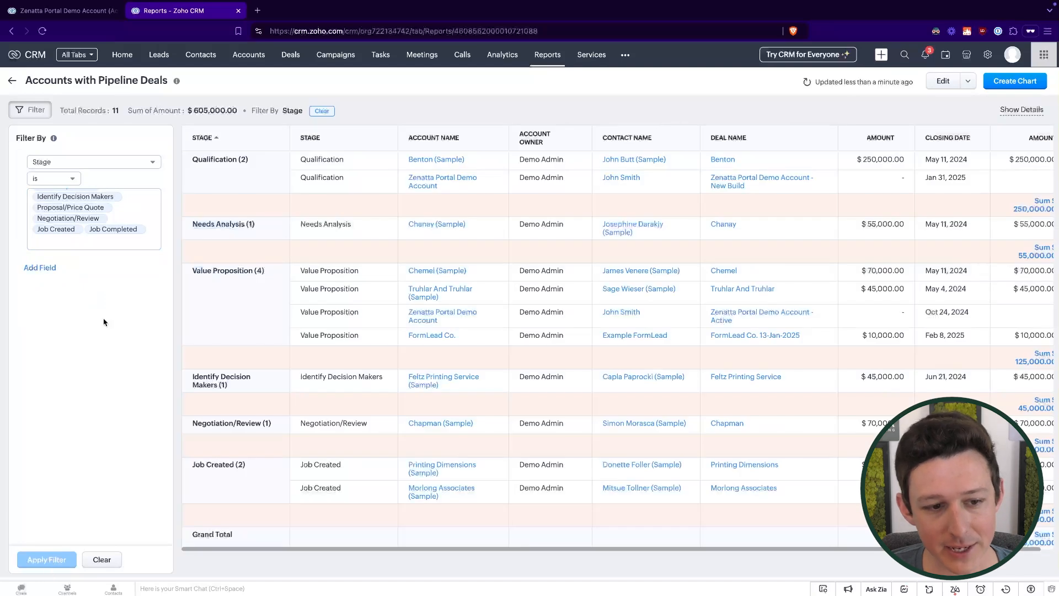
Add Closed Won back to the report's quick Stage filter and apply it again.
left_click(69, 240)
left_click(61, 263)
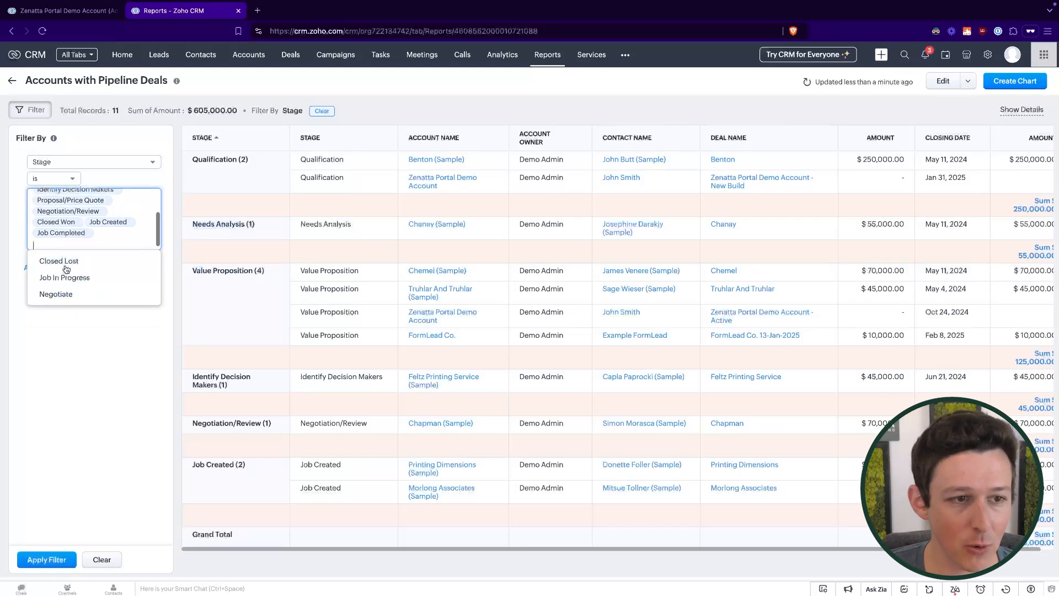
left_click(49, 561)
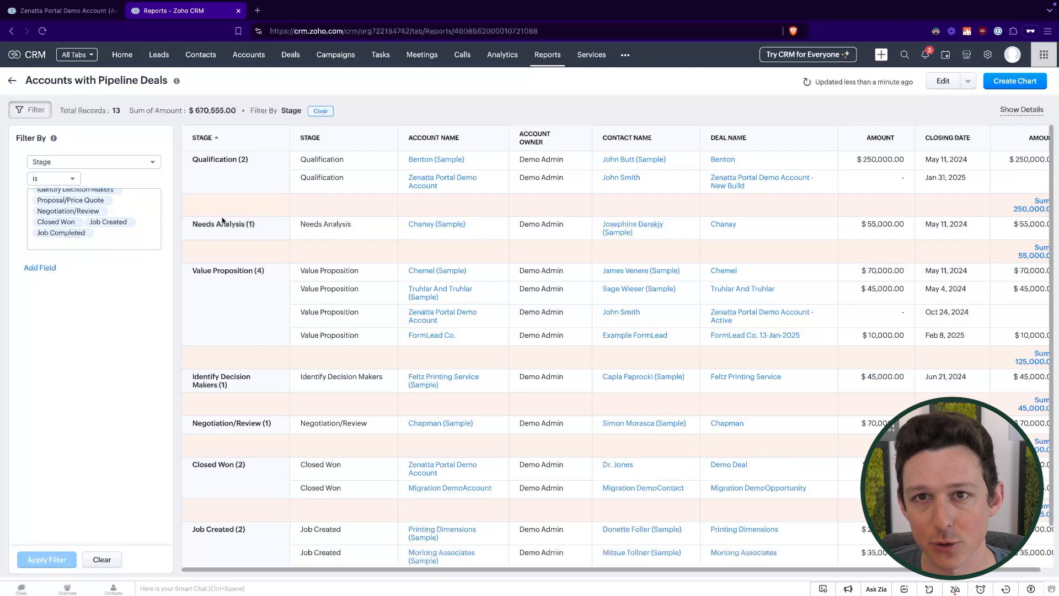
Add a second quick filter, browse the fields available for it, and remove the empty filter.
left_click(48, 267)
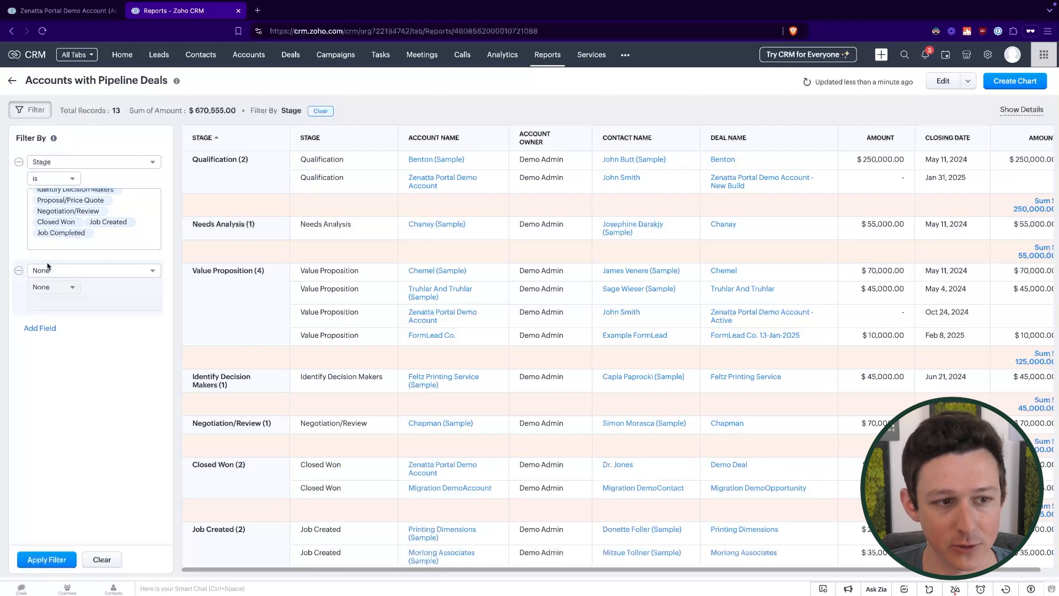
left_click(48, 271)
scroll(82, 331, "down", 5)
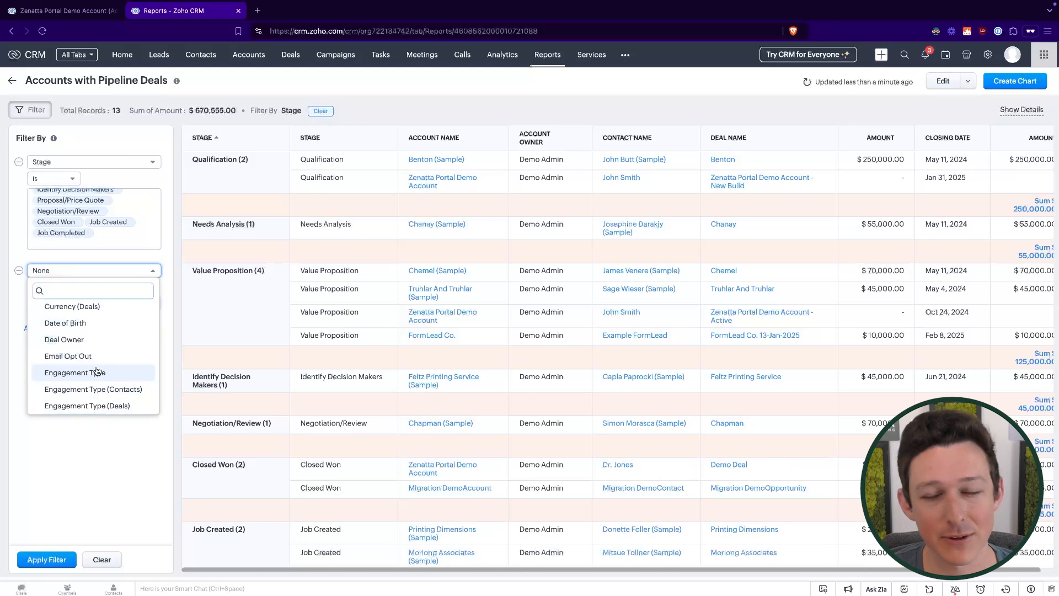
left_click(101, 442)
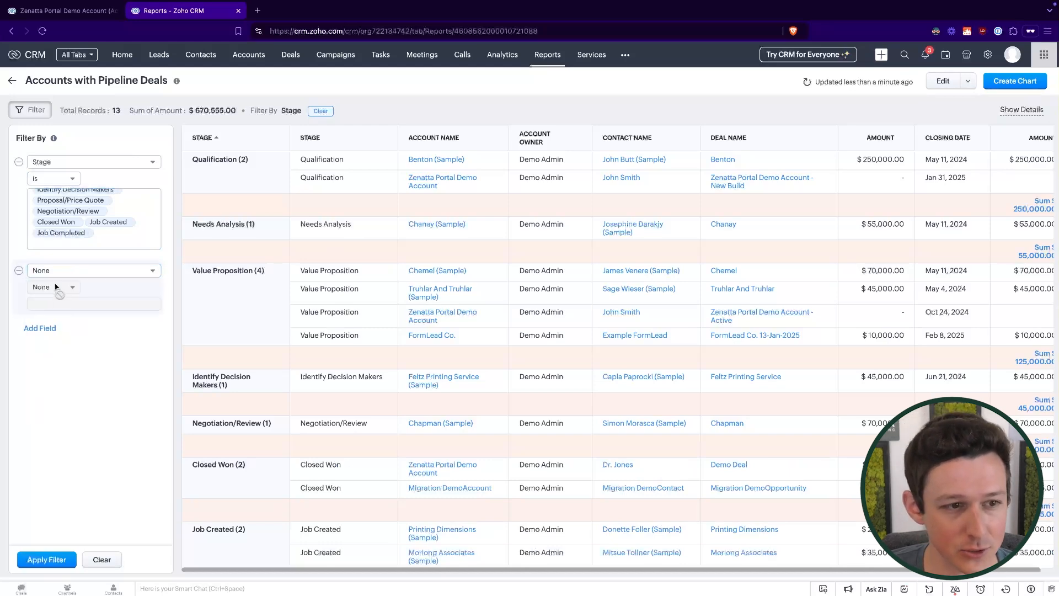
left_click(66, 271)
left_click(25, 272)
left_click(19, 271)
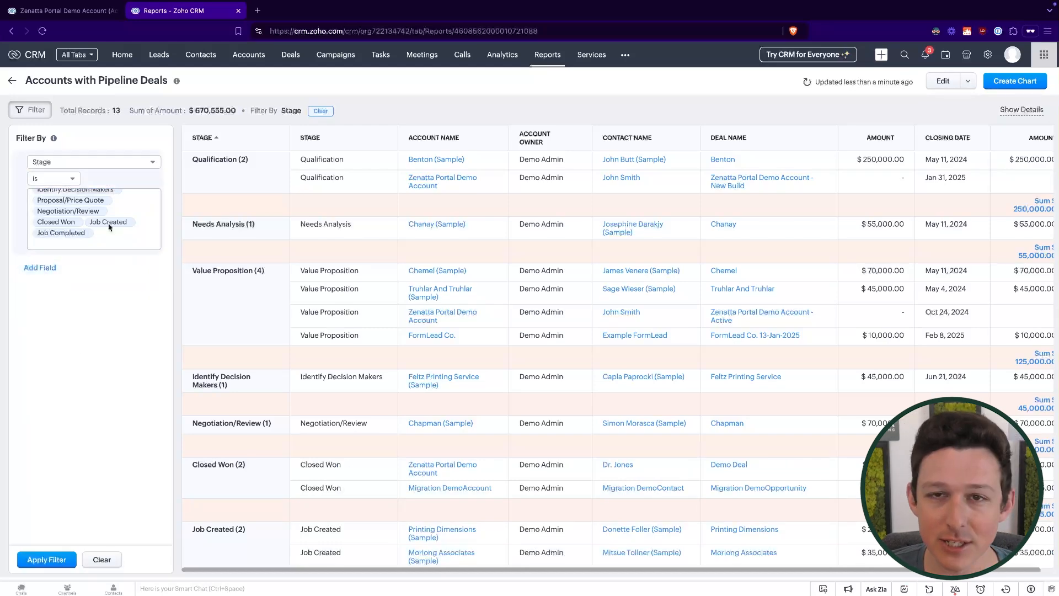
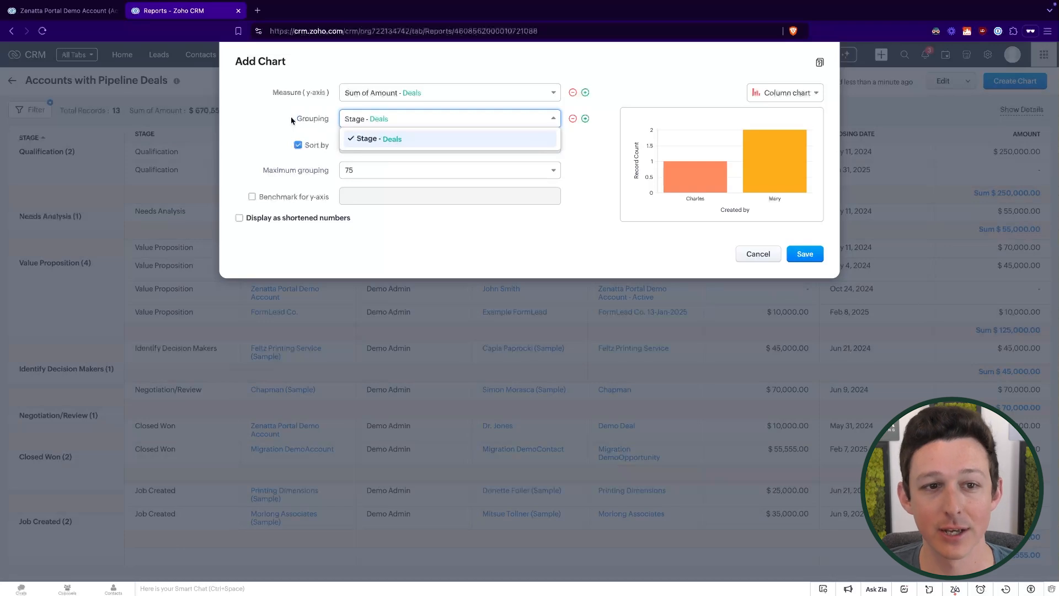
Try a y-axis benchmark of 500 in the new chart's settings and remove it again.
left_click(291, 120)
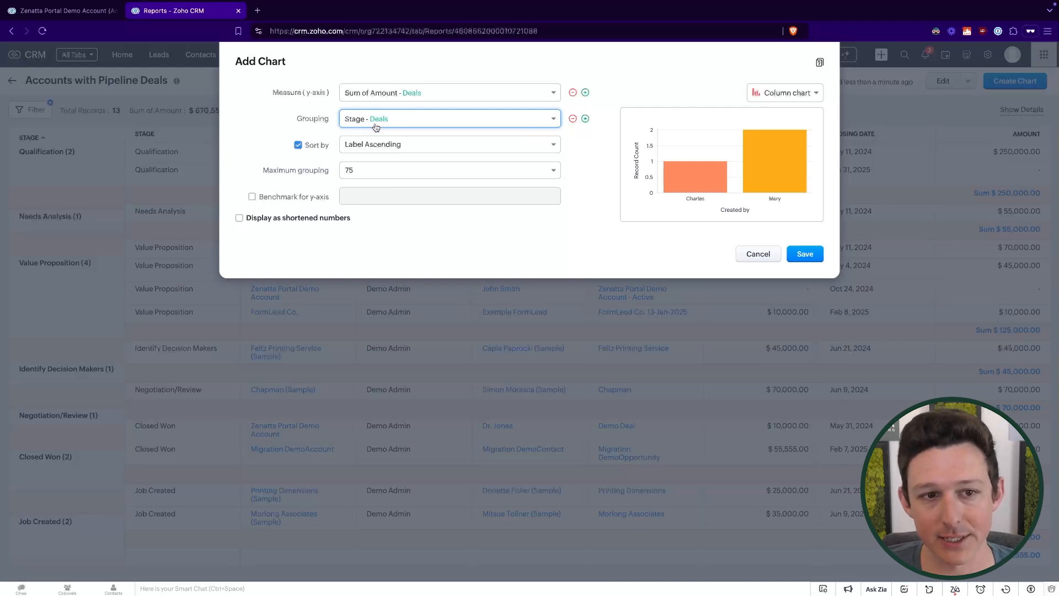
left_click(444, 175)
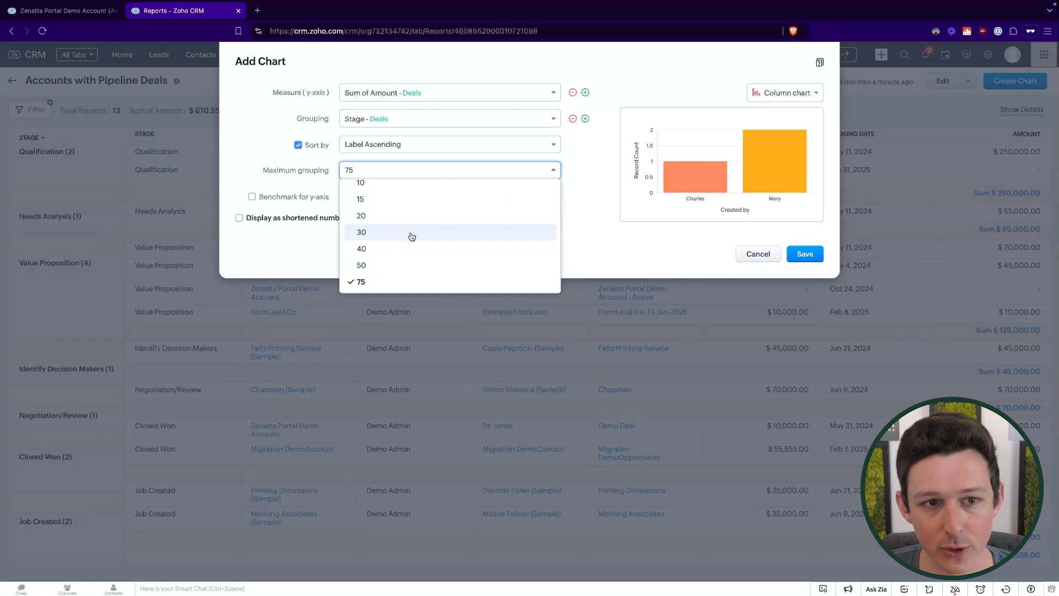
left_click(252, 196)
left_click(400, 194)
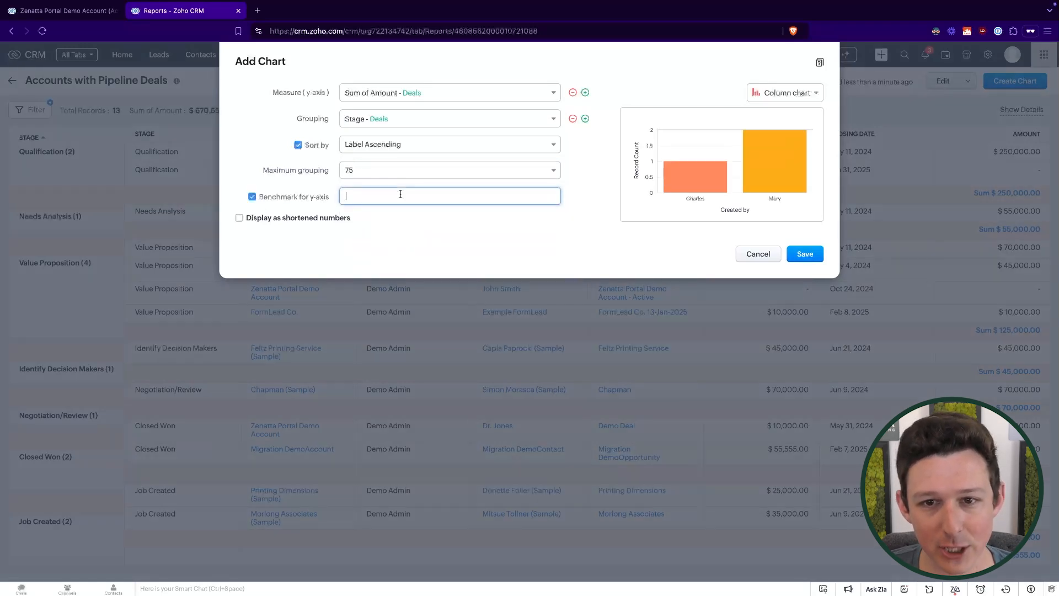
left_click(421, 245)
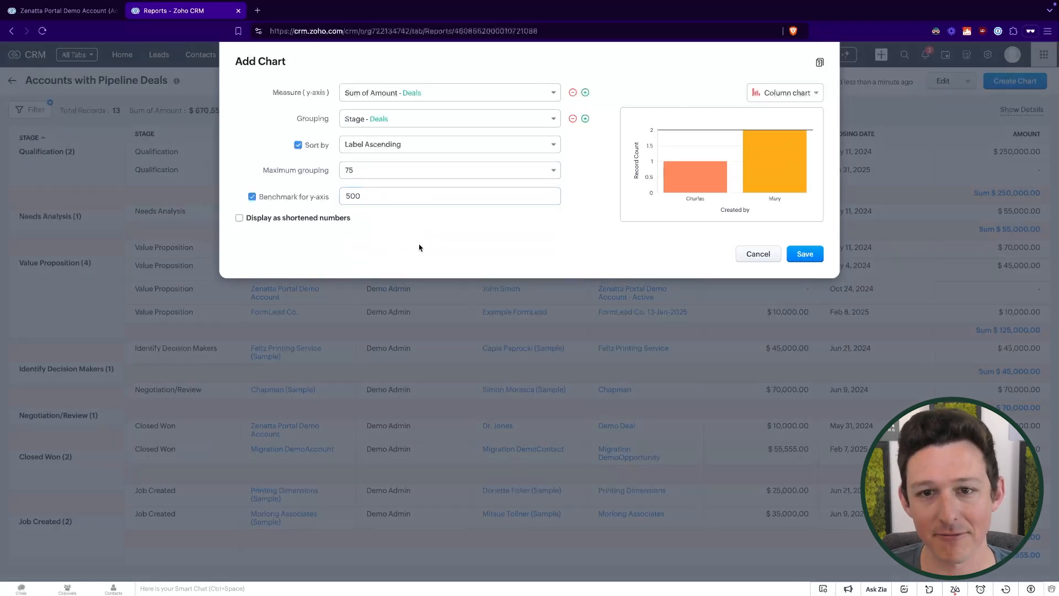
double_click(419, 196)
key("BackSpace")
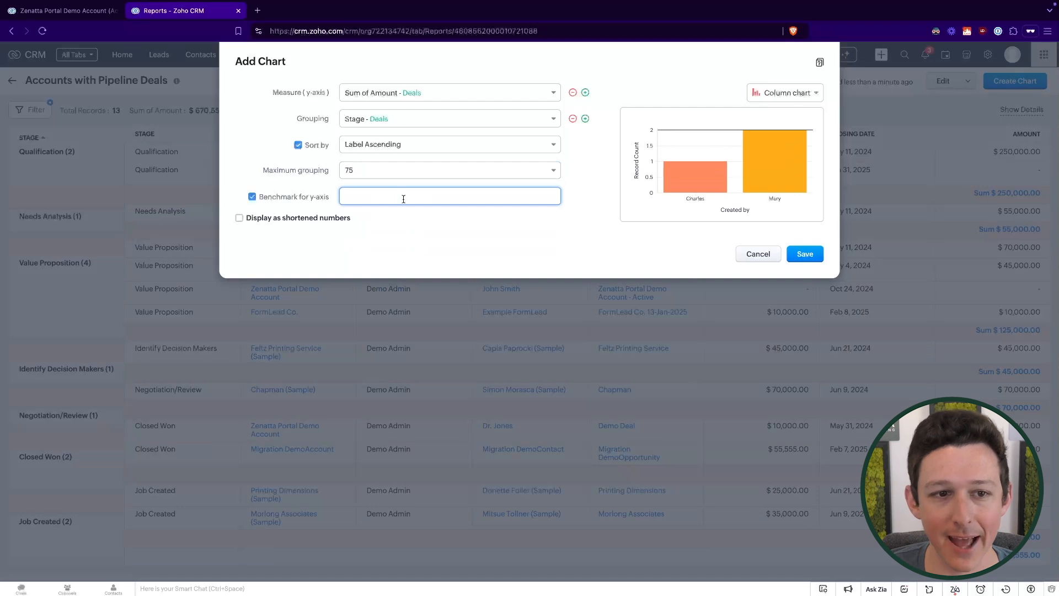
left_click(253, 197)
Set the chart type to Funnel chart for the Sum of Amount grouped by Stage and save the chart.
left_click(792, 95)
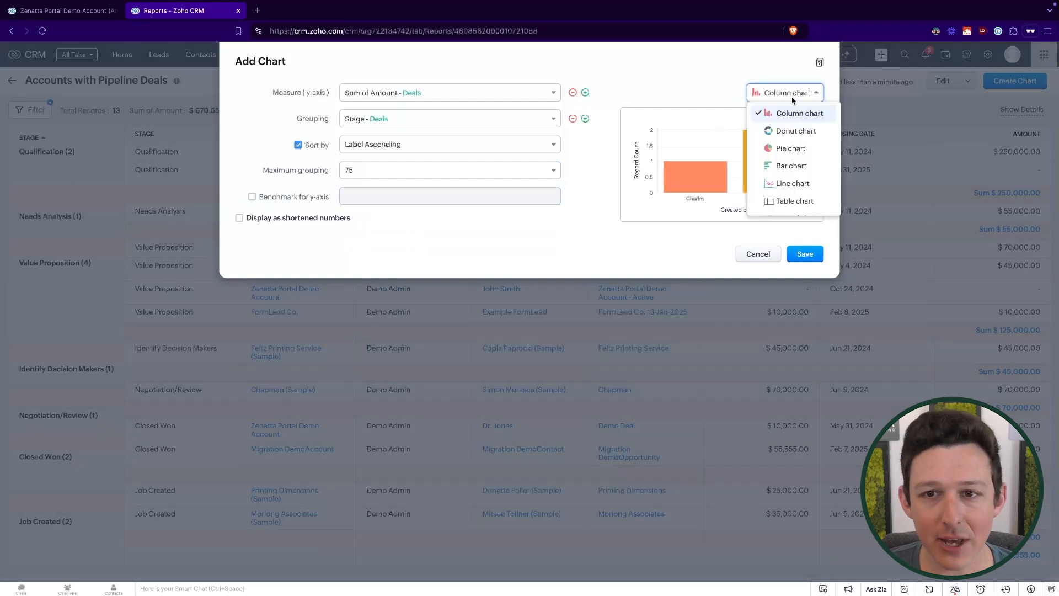
scroll(791, 131, "down", 3)
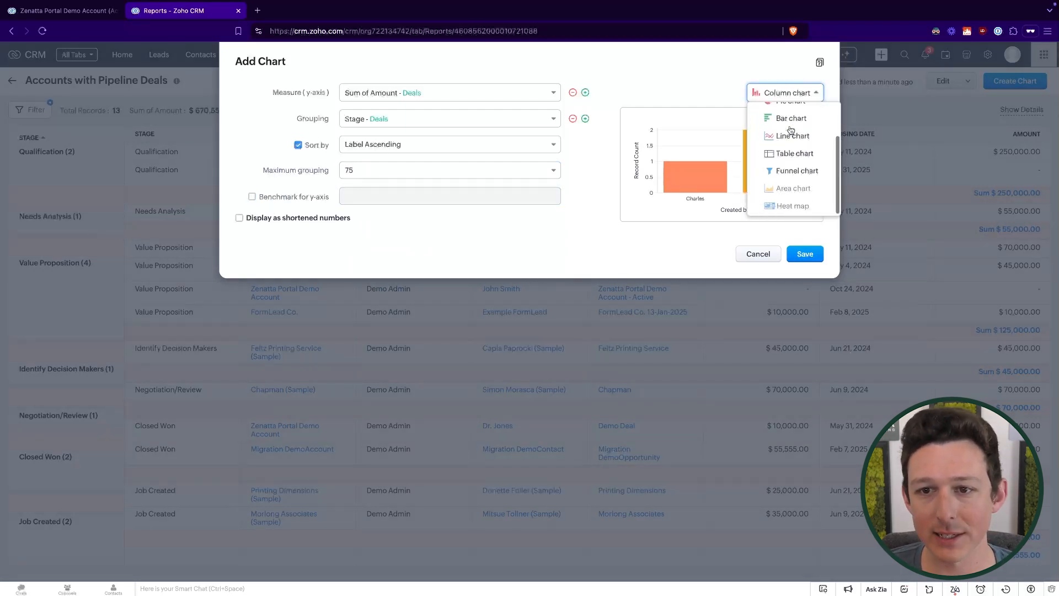
scroll(791, 130, "up", 3)
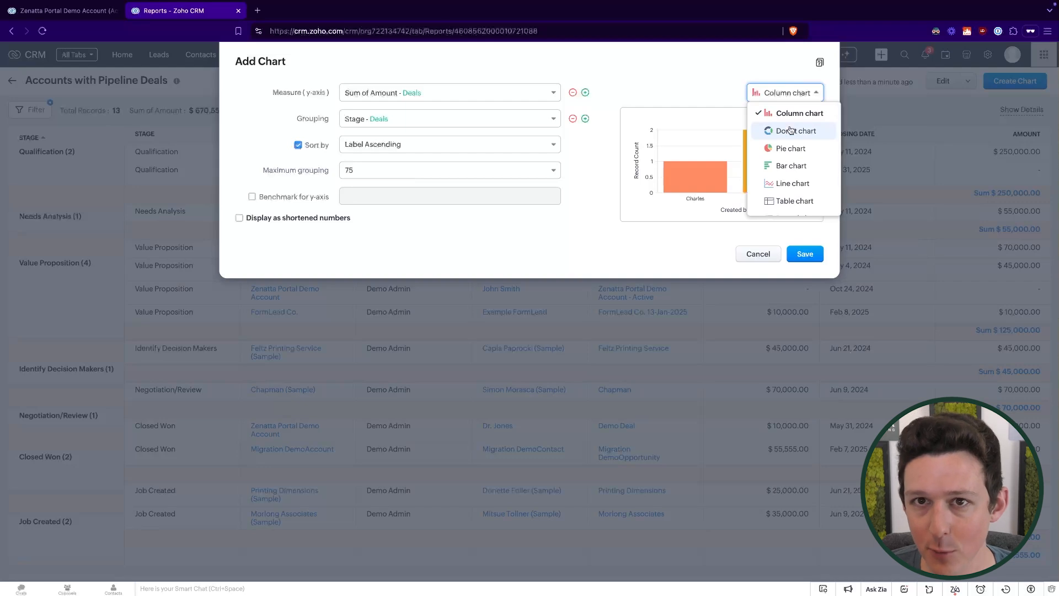
left_click(713, 94)
left_click(769, 92)
scroll(793, 150, "down", 1)
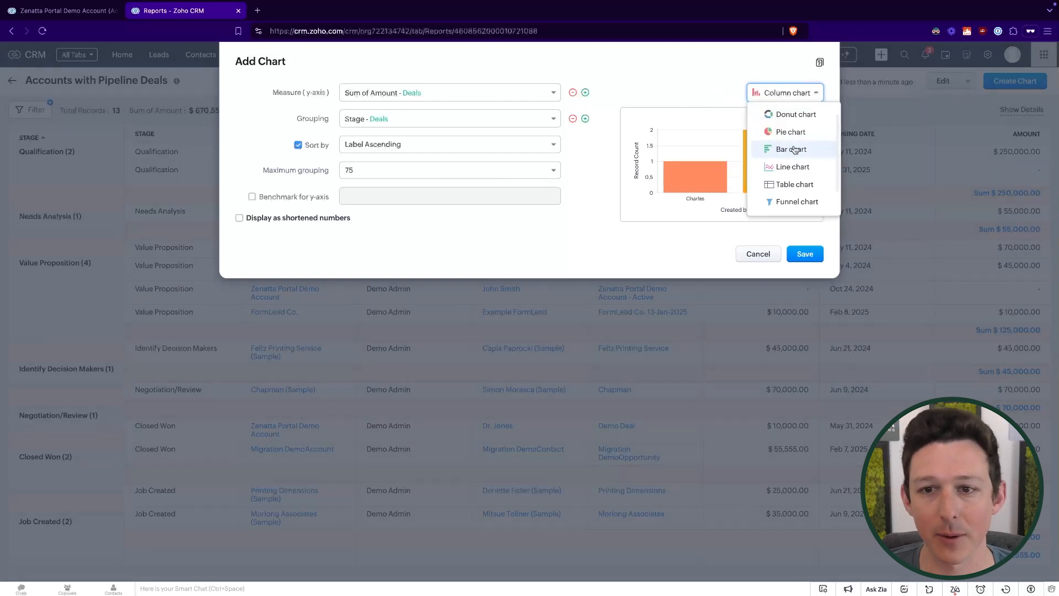
left_click(794, 201)
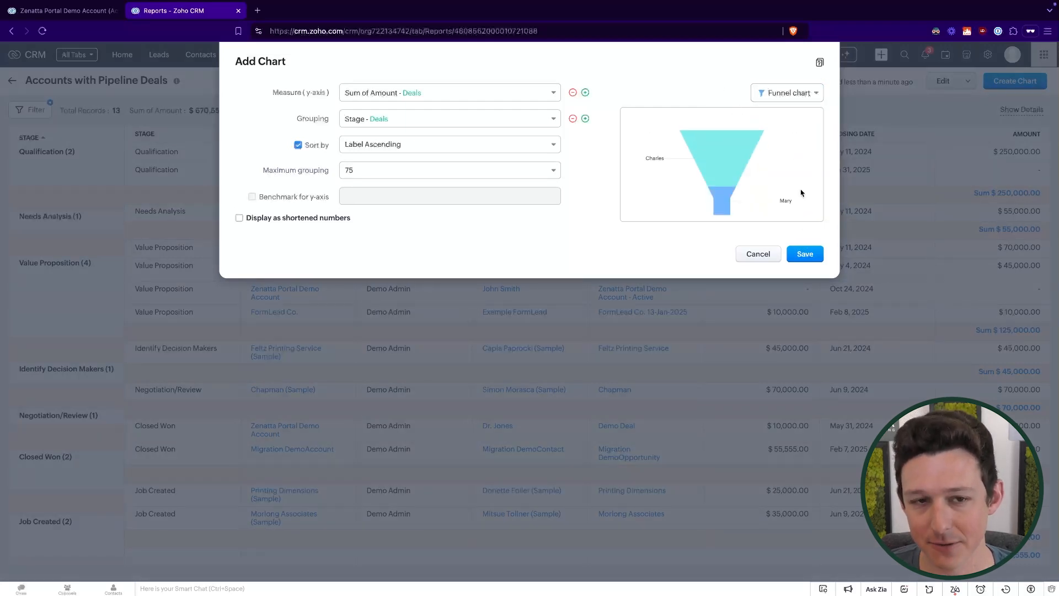
left_click(805, 257)
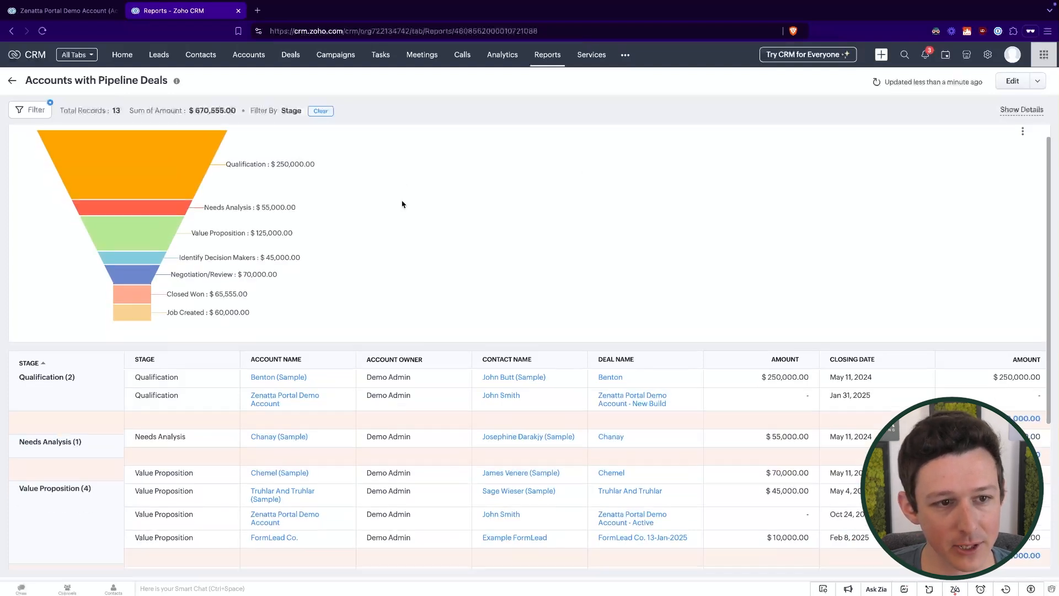
Examine the amount of each stage in the funnel chart and the report rows beneath it.
mouse_move(161, 170)
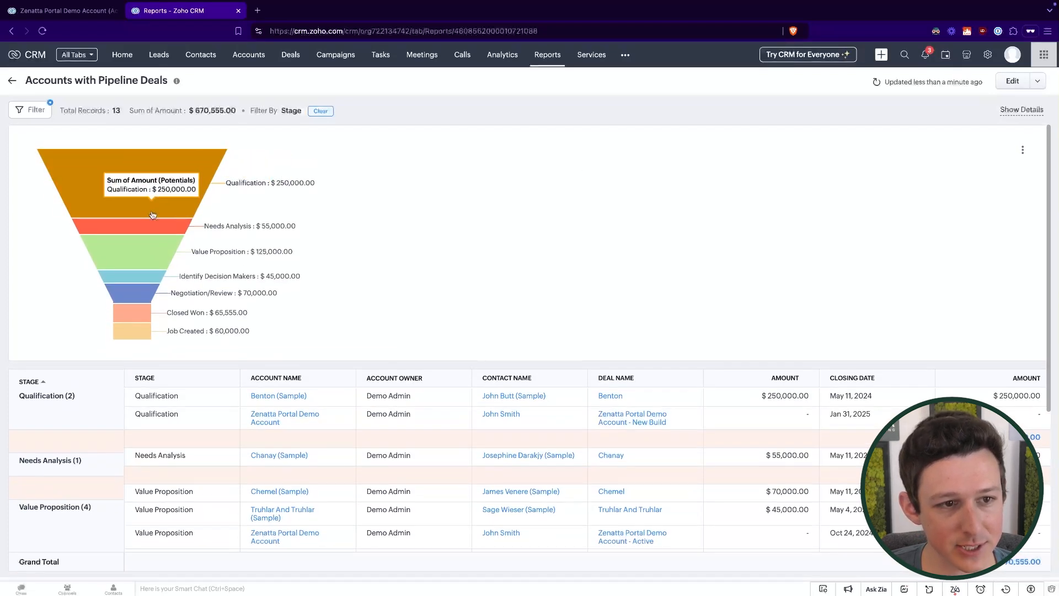
mouse_move(141, 279)
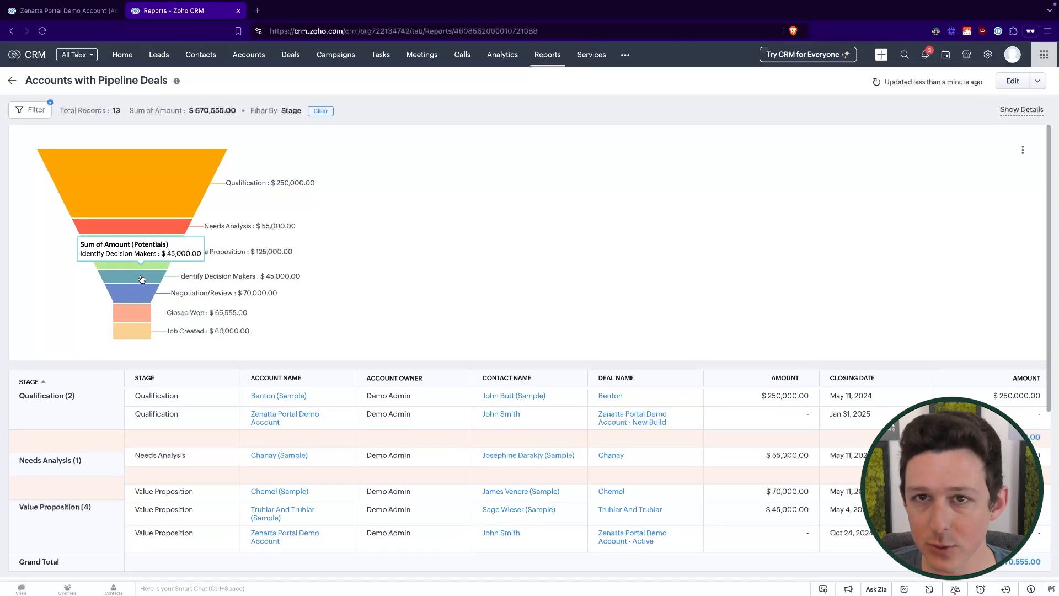
mouse_move(133, 320)
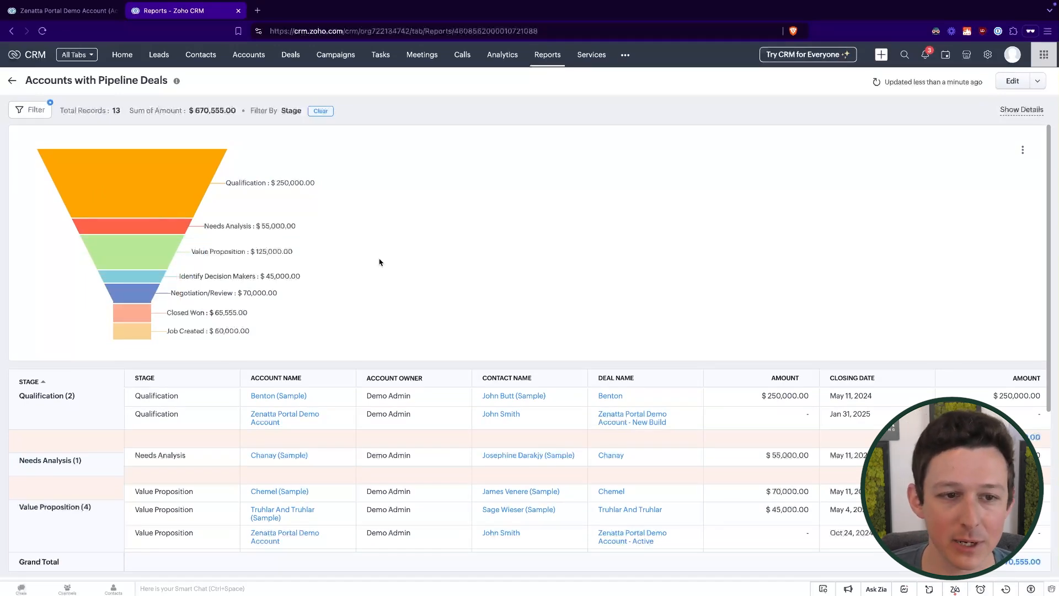
scroll(296, 201, "down", 1)
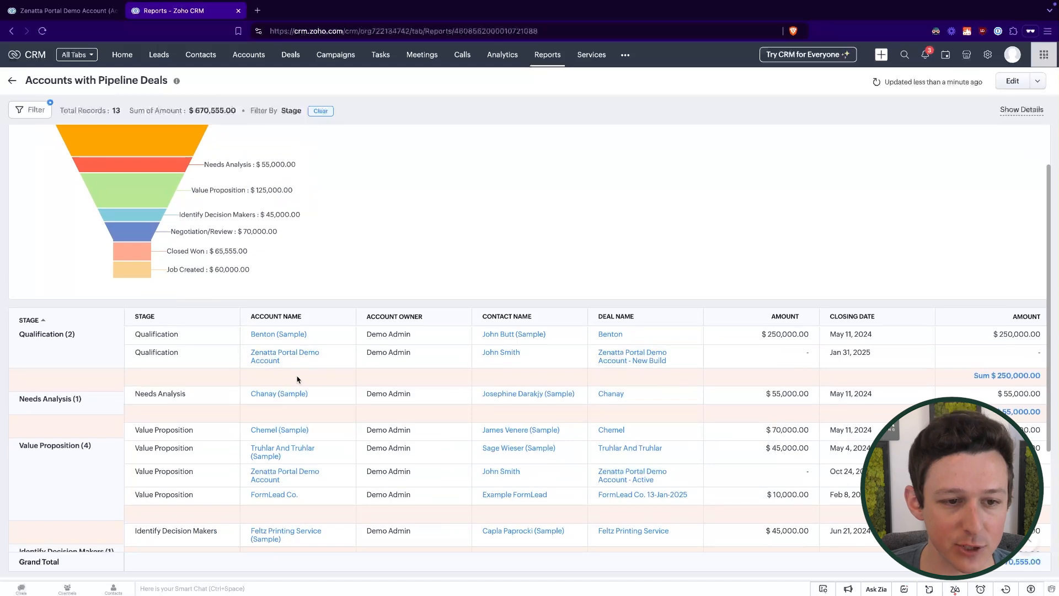
scroll(296, 379, "up", 1)
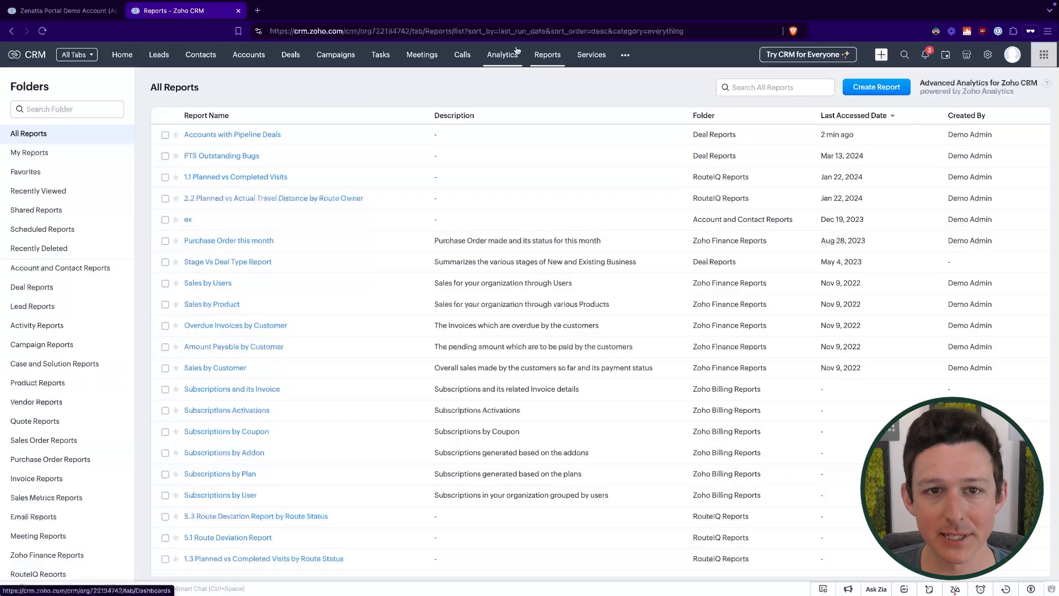
Browse the prebuilt reports in the Account and Contact, Deal, Lead, Activity and Campaign Reports folders.
left_click(34, 267)
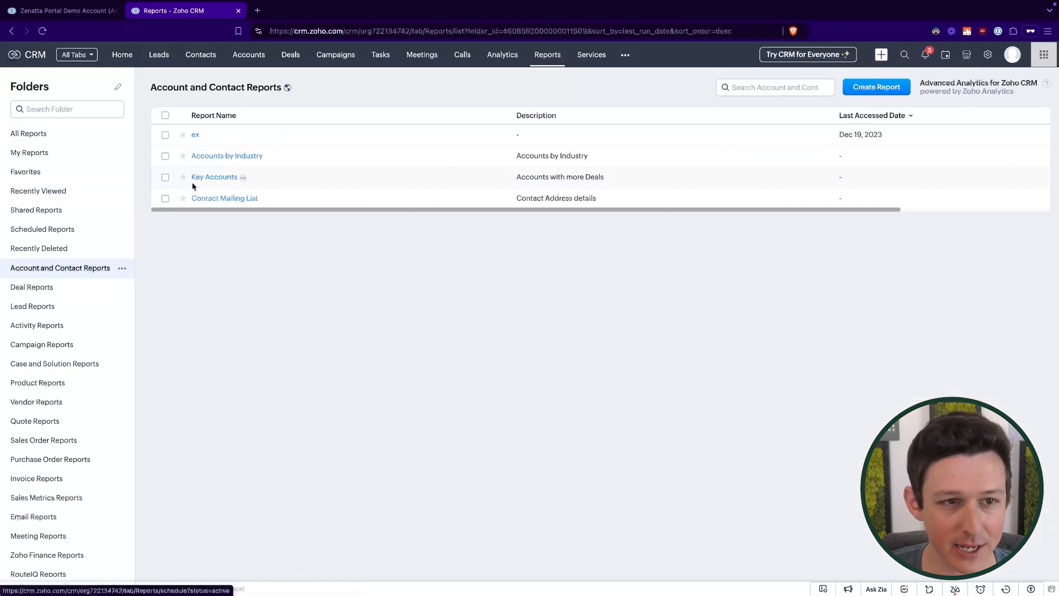
left_click(52, 290)
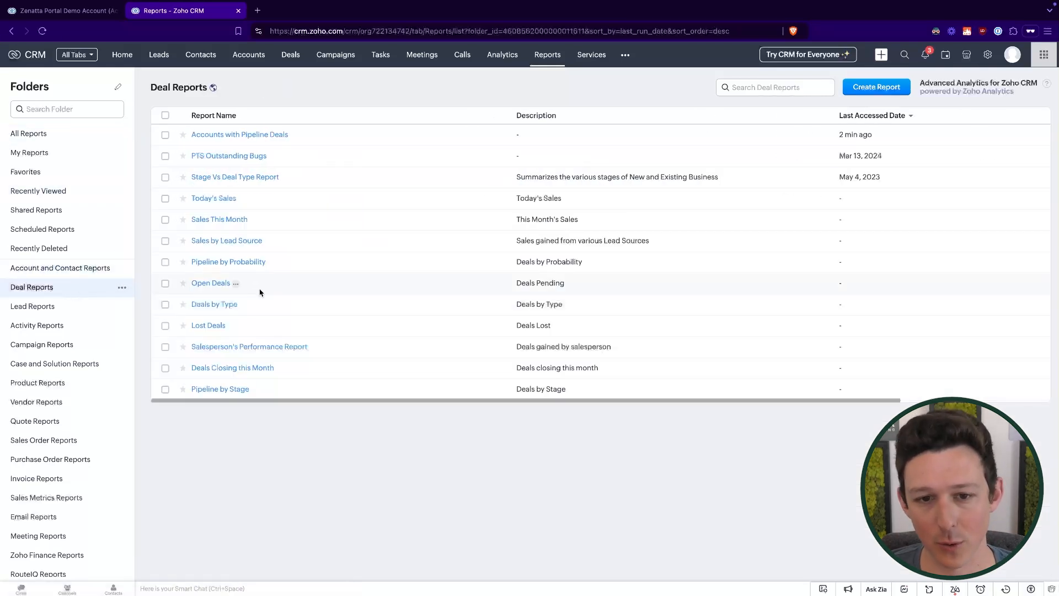
left_click(36, 307)
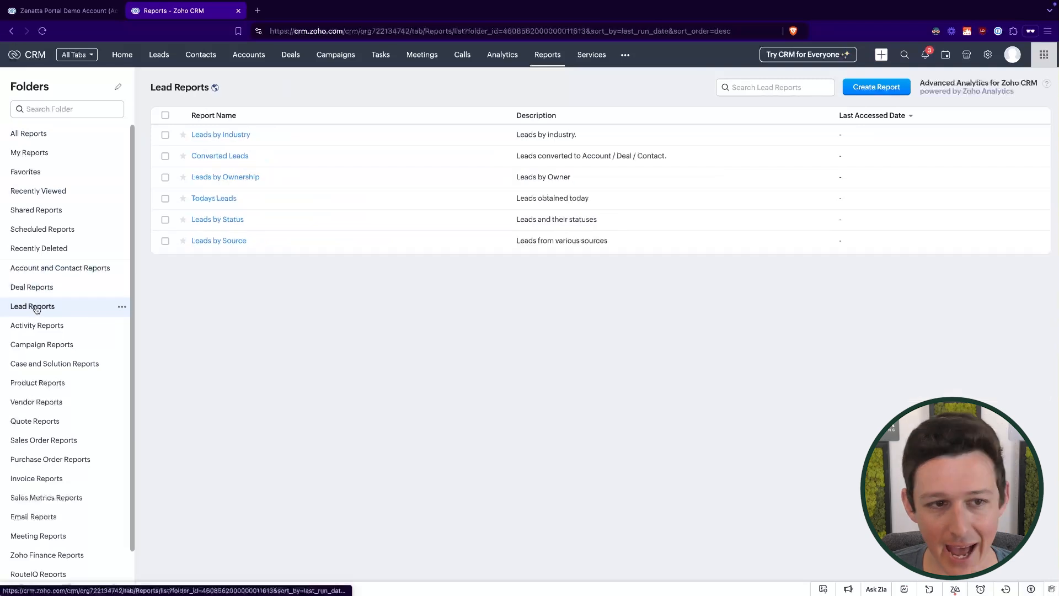
left_click(36, 326)
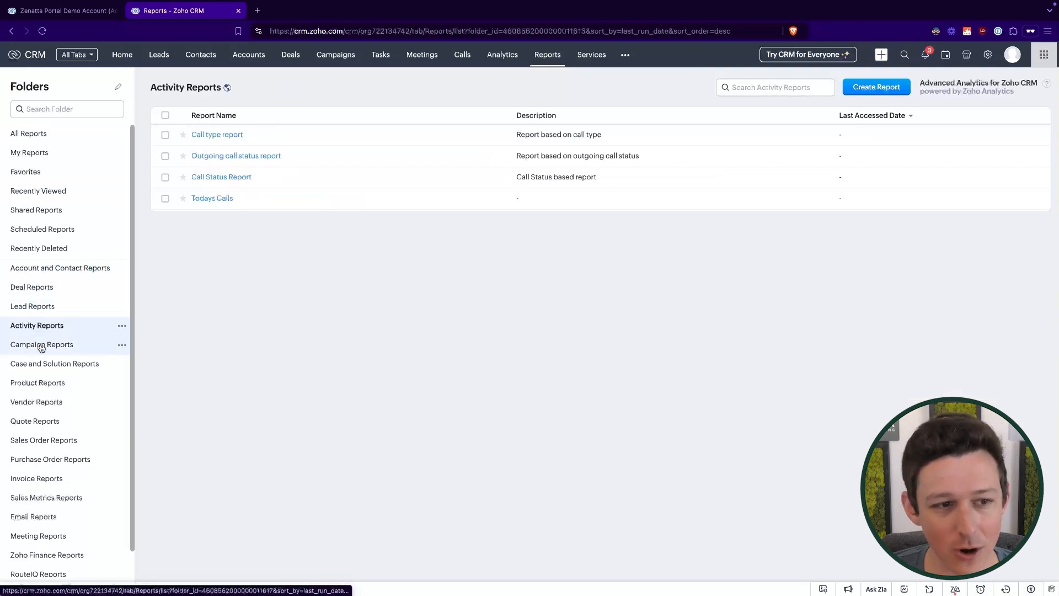
left_click(41, 346)
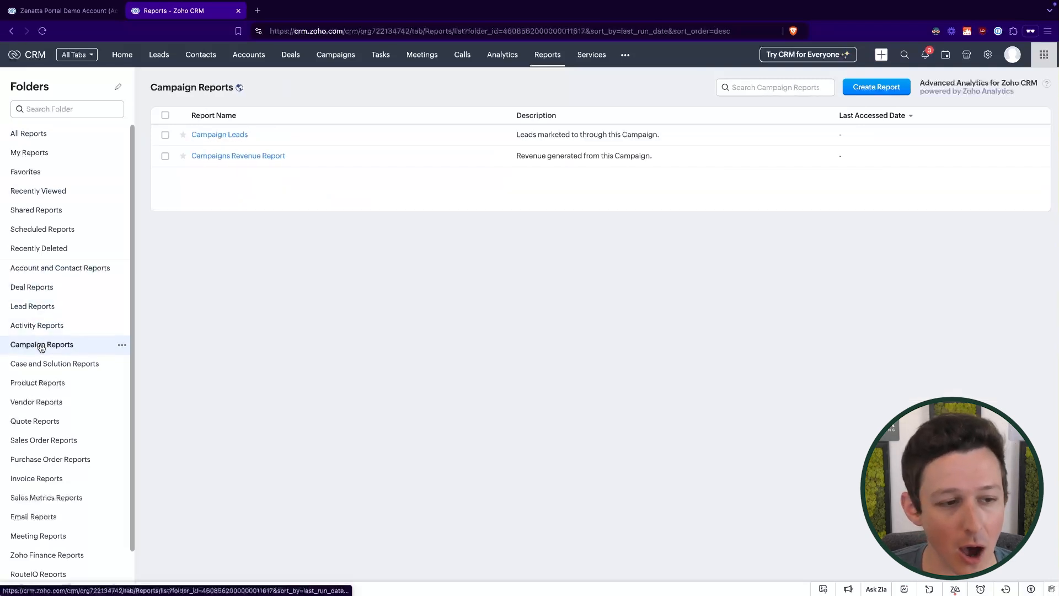
Open the Open Deals report from the Deal Reports folder in edit mode and review its filters and columns.
left_click(33, 287)
left_click(213, 285)
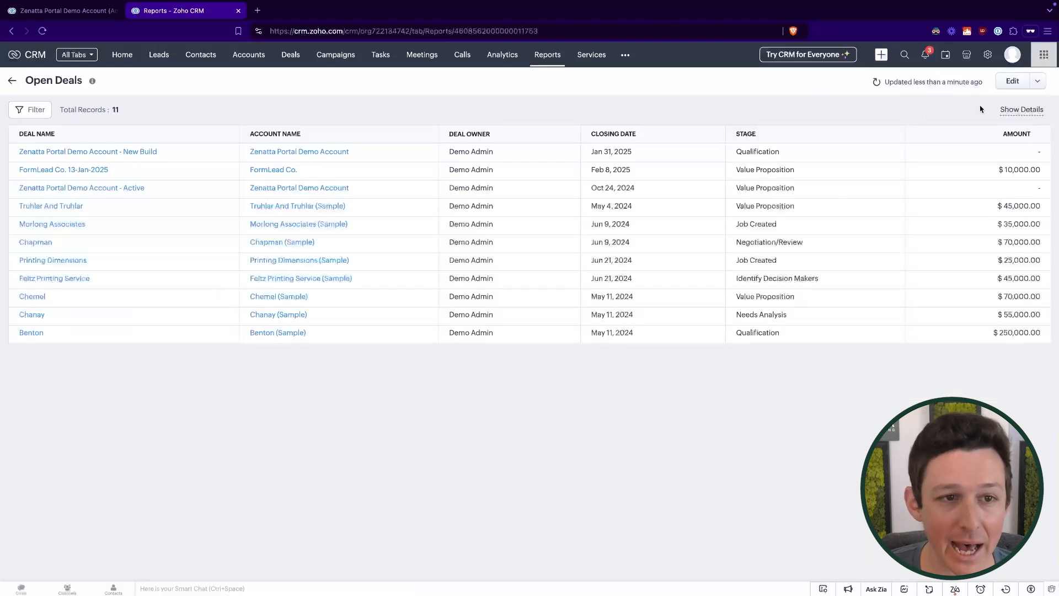
left_click(1013, 81)
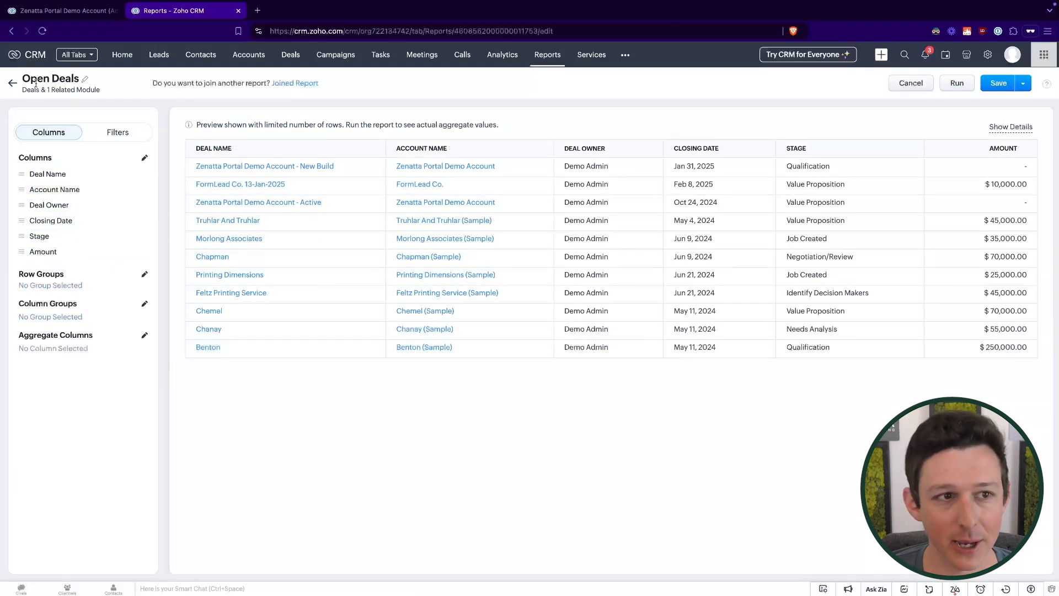
left_click_drag(22, 80, 90, 83)
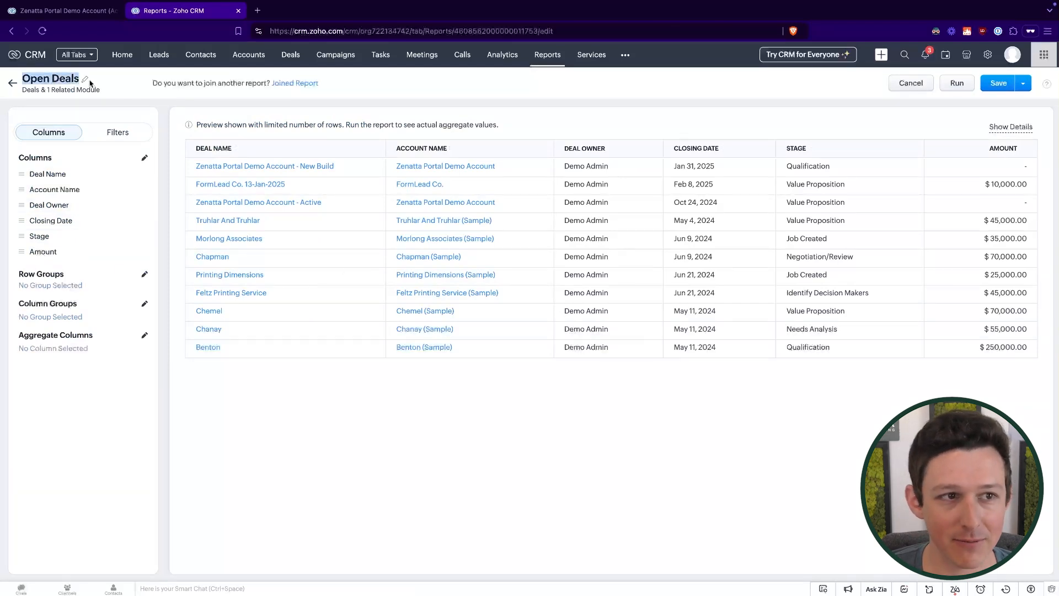
left_click(105, 134)
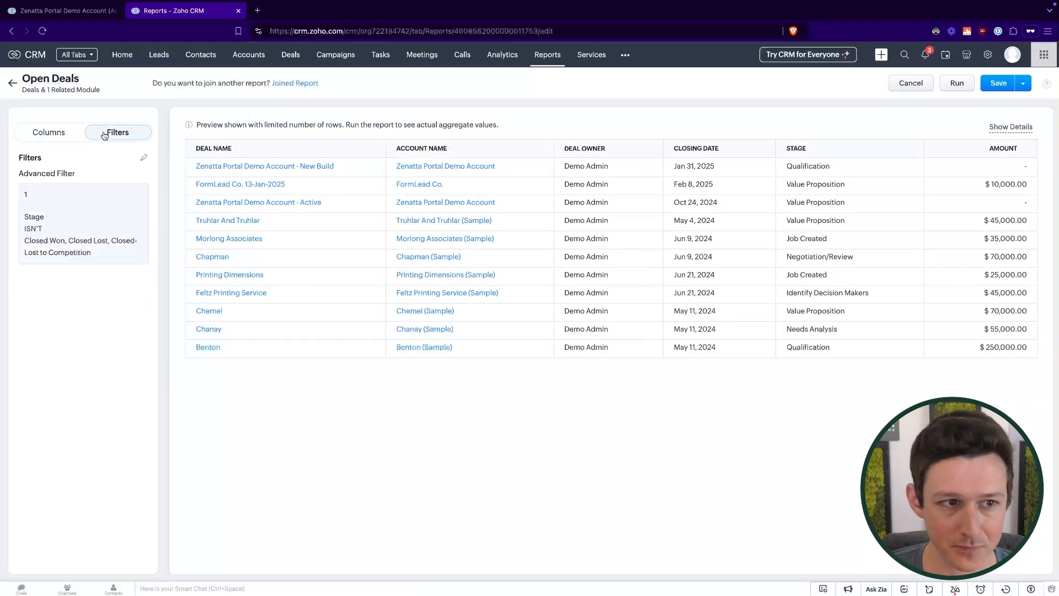
left_click(55, 132)
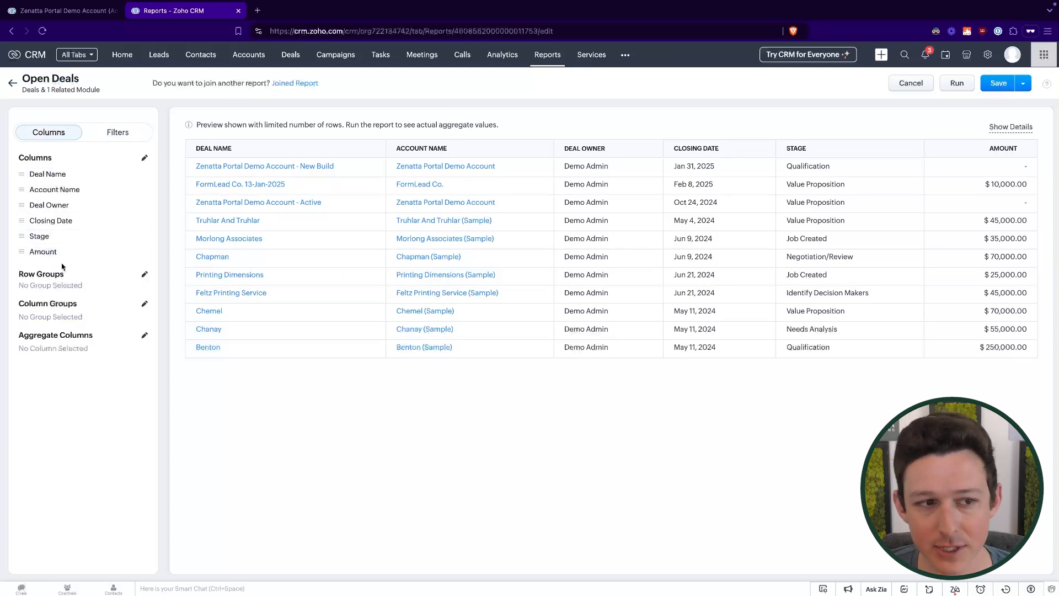
Try grouping the Open Deals report's rows by Stage, and discard the edit.
left_click(144, 274)
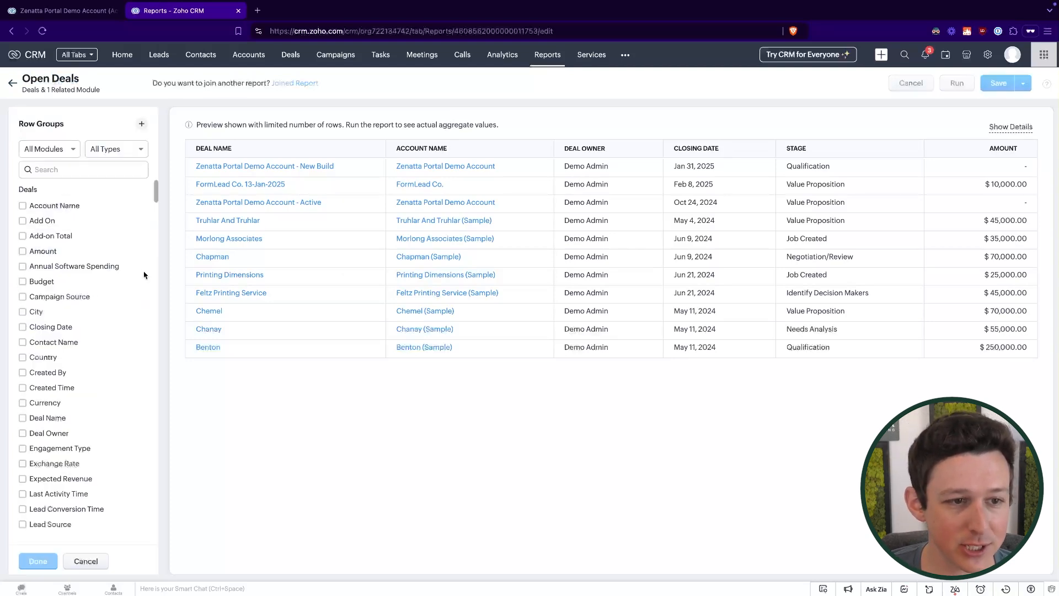
left_click(77, 170)
type("stage")
left_click(39, 206)
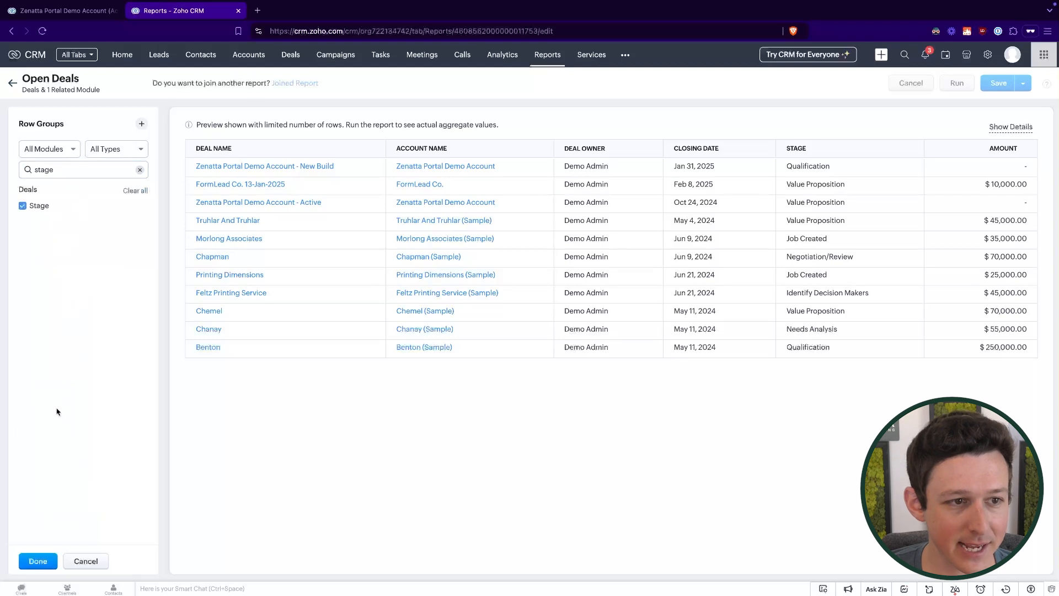
left_click(37, 561)
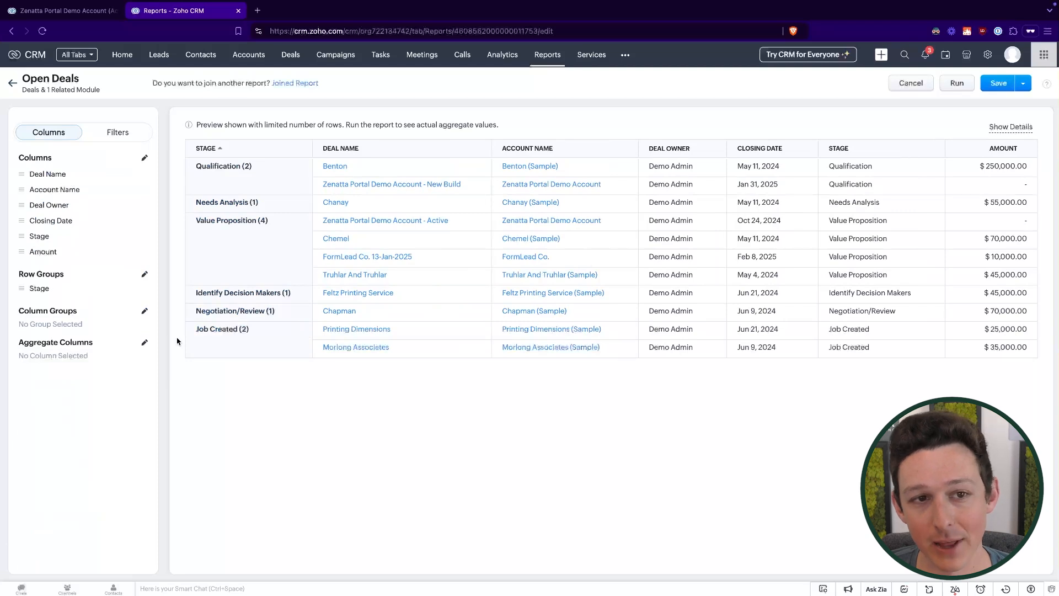
left_click(912, 85)
left_click(629, 104)
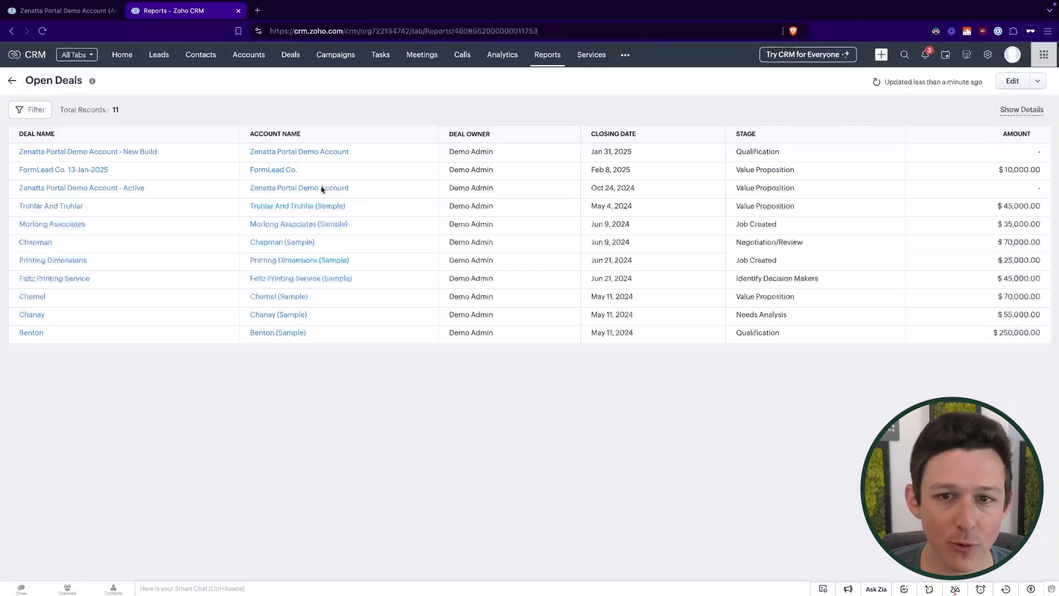
Return to the report folders and look through the Email Reports and Deal Reports lists.
left_click(11, 83)
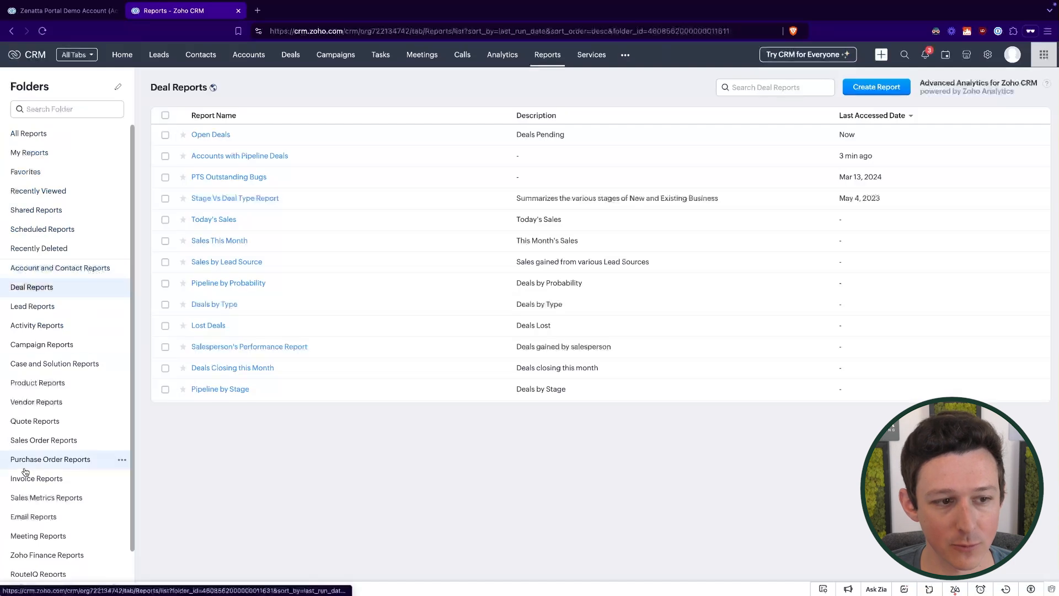
scroll(23, 469, "down", 1)
left_click(26, 491)
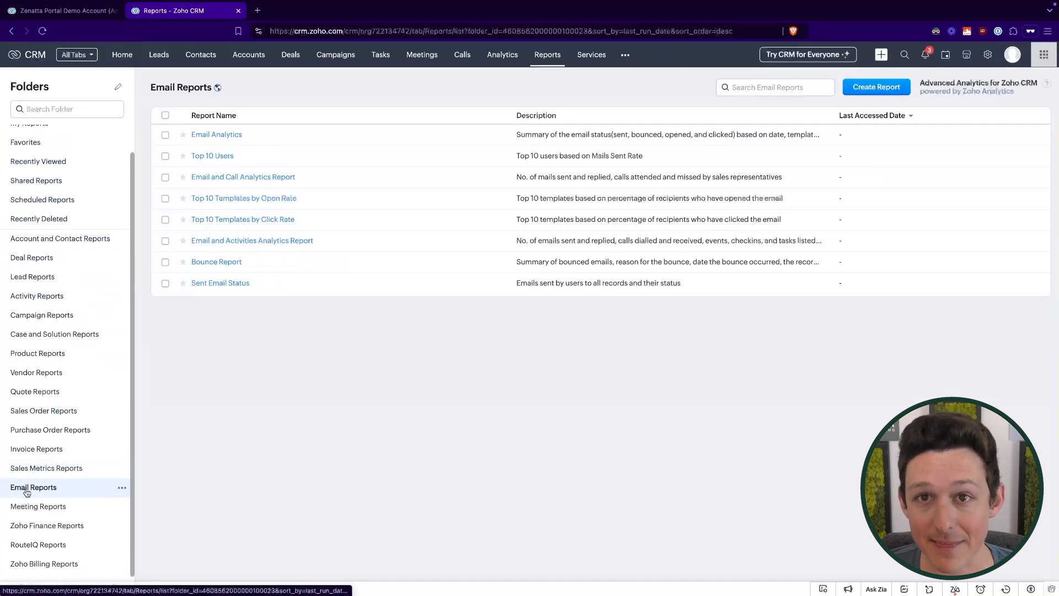
scroll(27, 492, "up", 1)
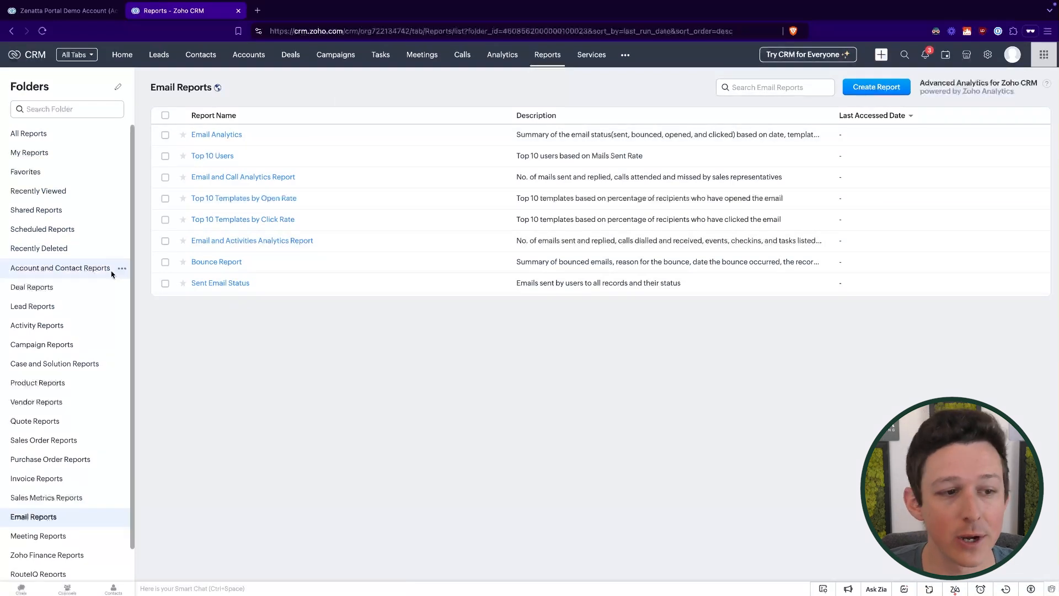
left_click(31, 287)
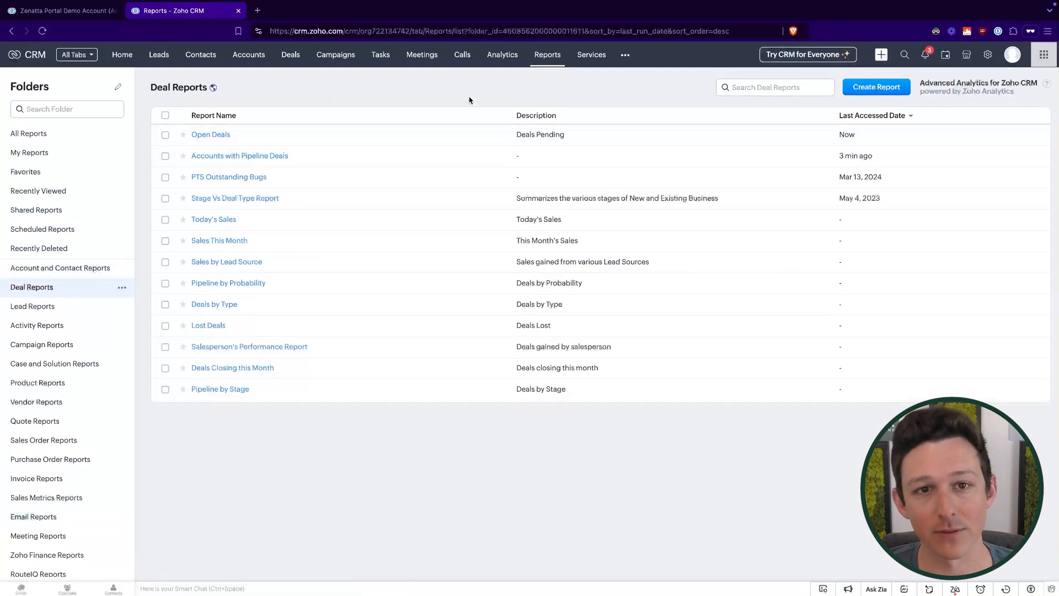
Go to the Analytics dashboards and start a new dashboard named Example Dashboard.
left_click(511, 56)
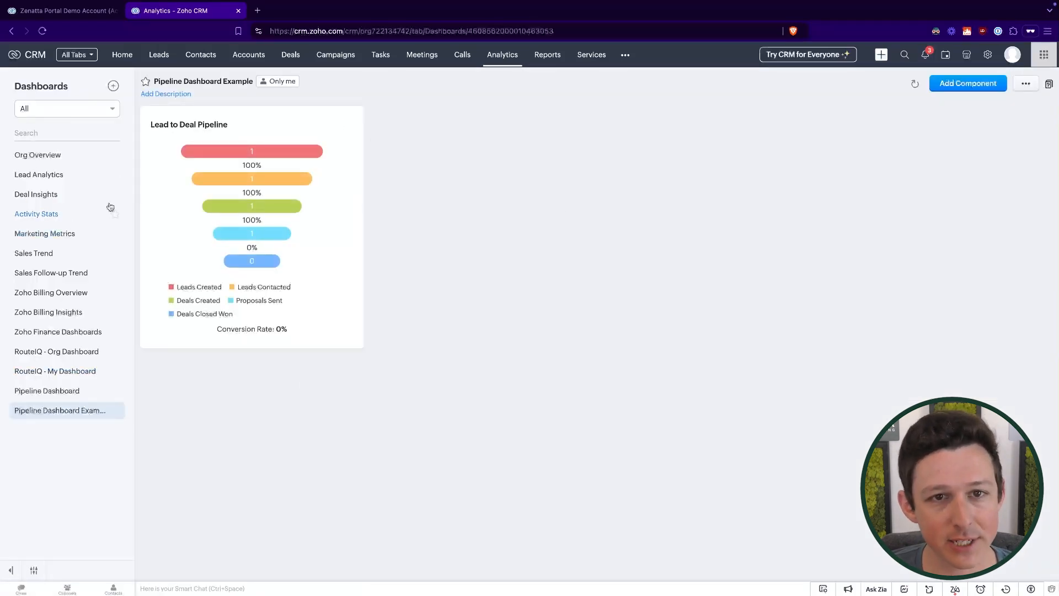
left_click(47, 110)
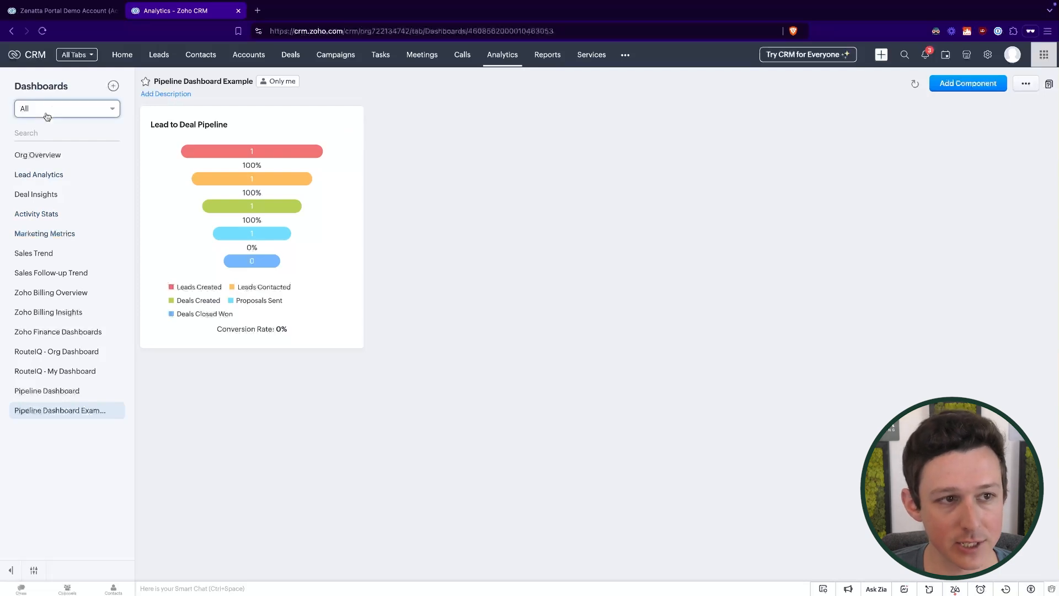
left_click(113, 86)
left_click(207, 83)
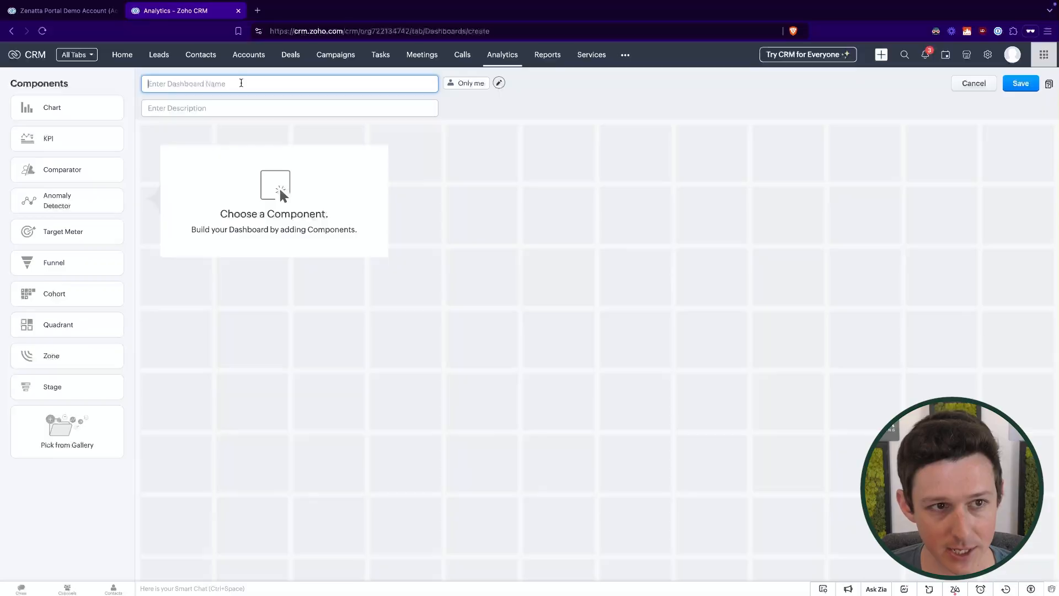
type("Example ")
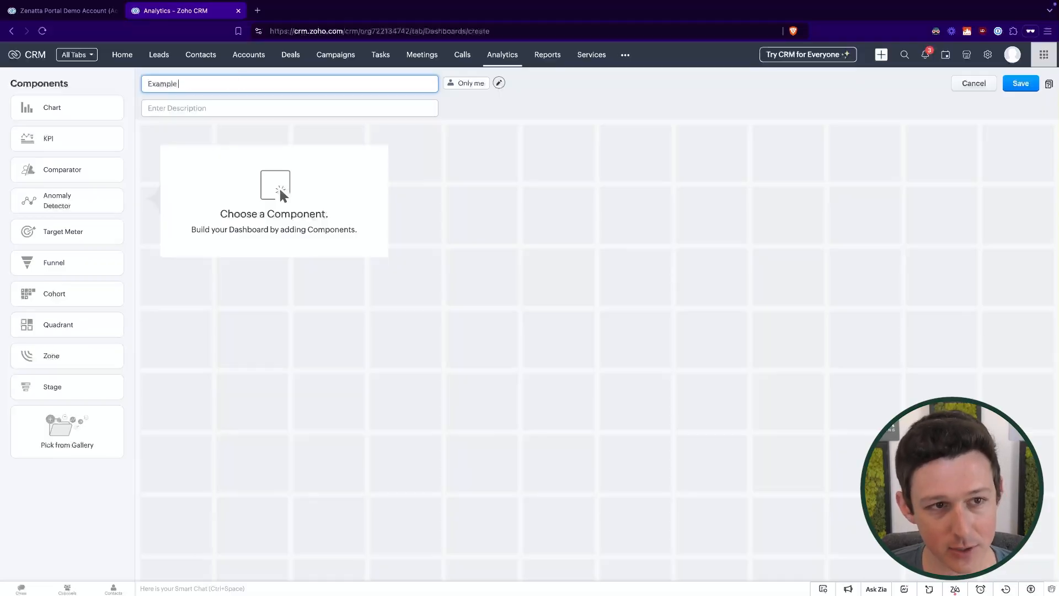
type("Dashboard")
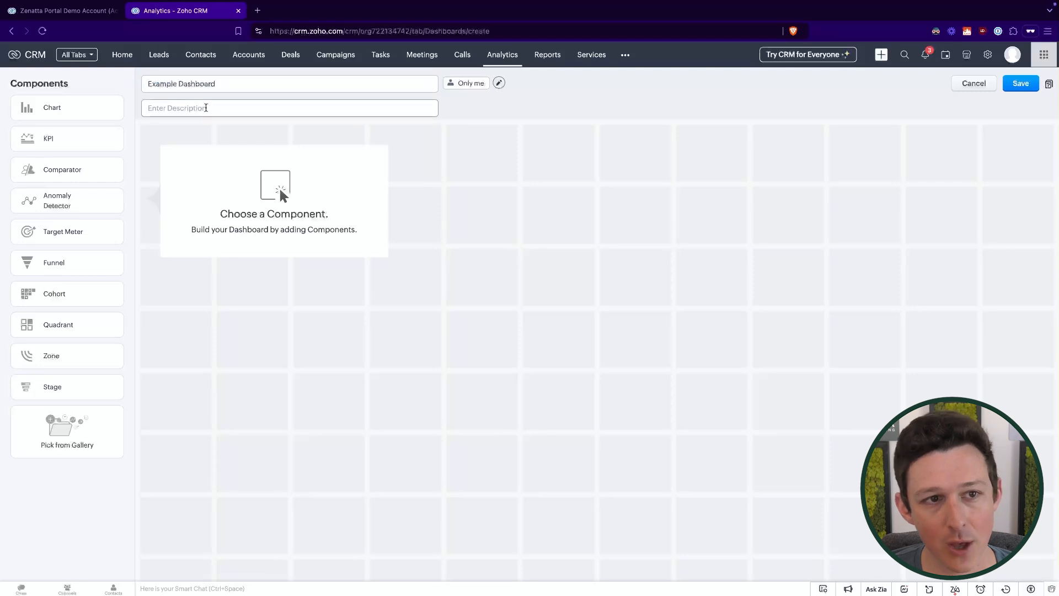
Review the new dashboard's sharing options for all users and for custom users, groups and roles, and discard the changes.
left_click(458, 93)
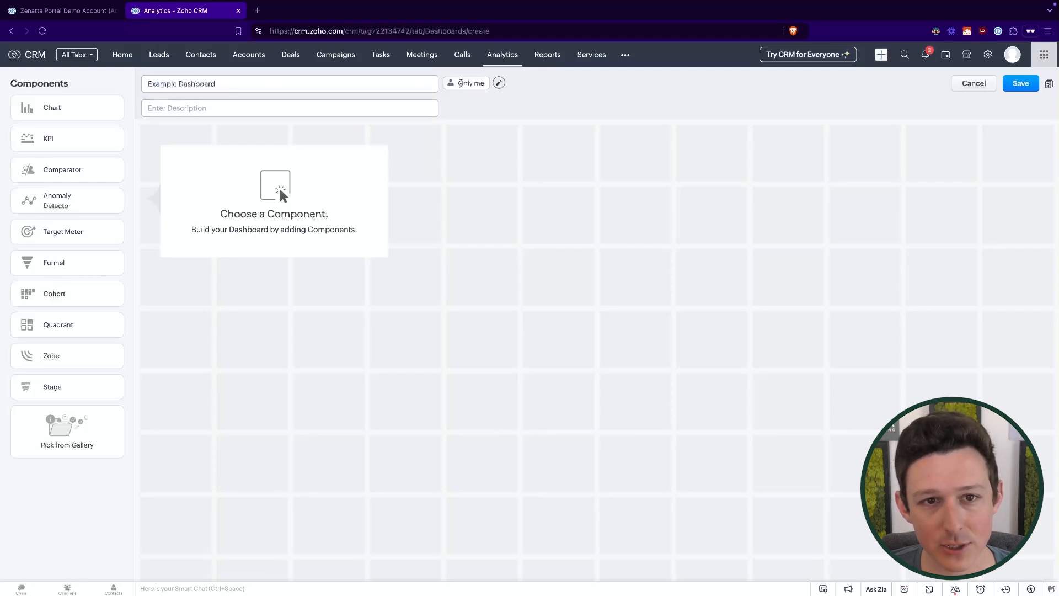
left_click(498, 82)
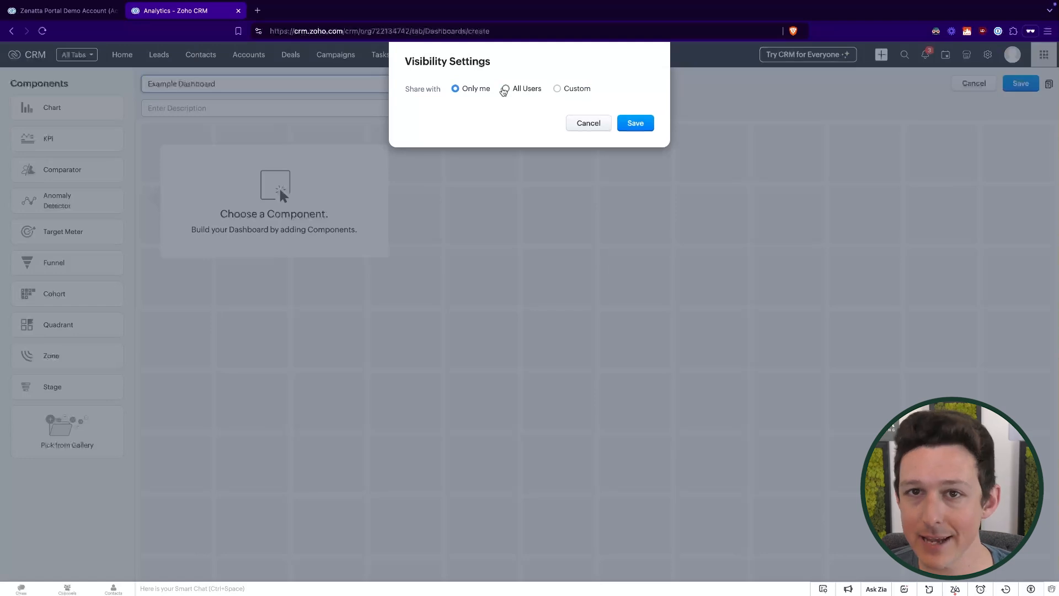
left_click(504, 89)
left_click(557, 88)
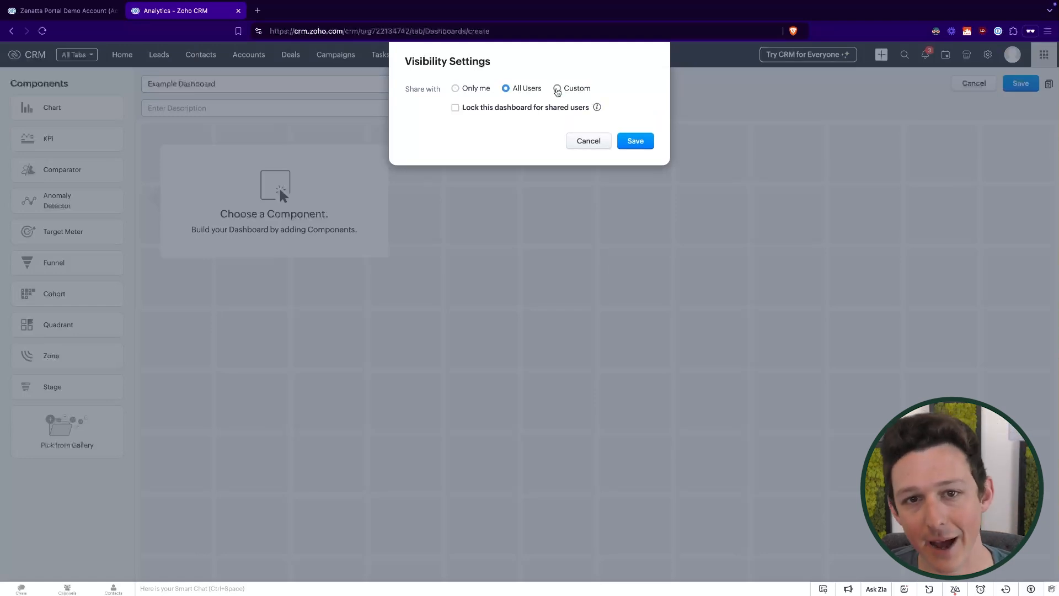
left_click(286, 107)
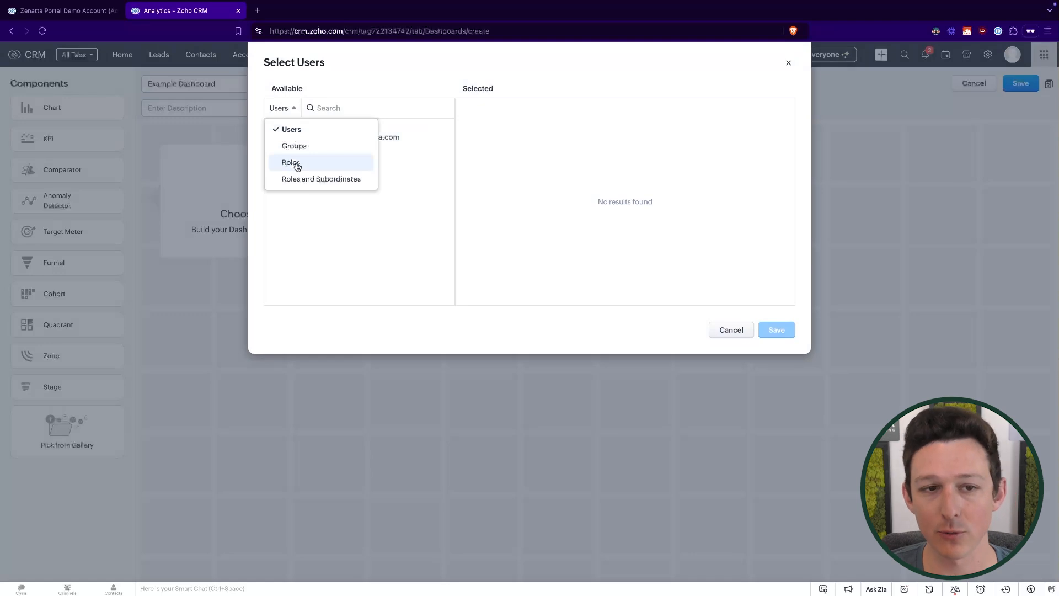
left_click(671, 246)
left_click(725, 329)
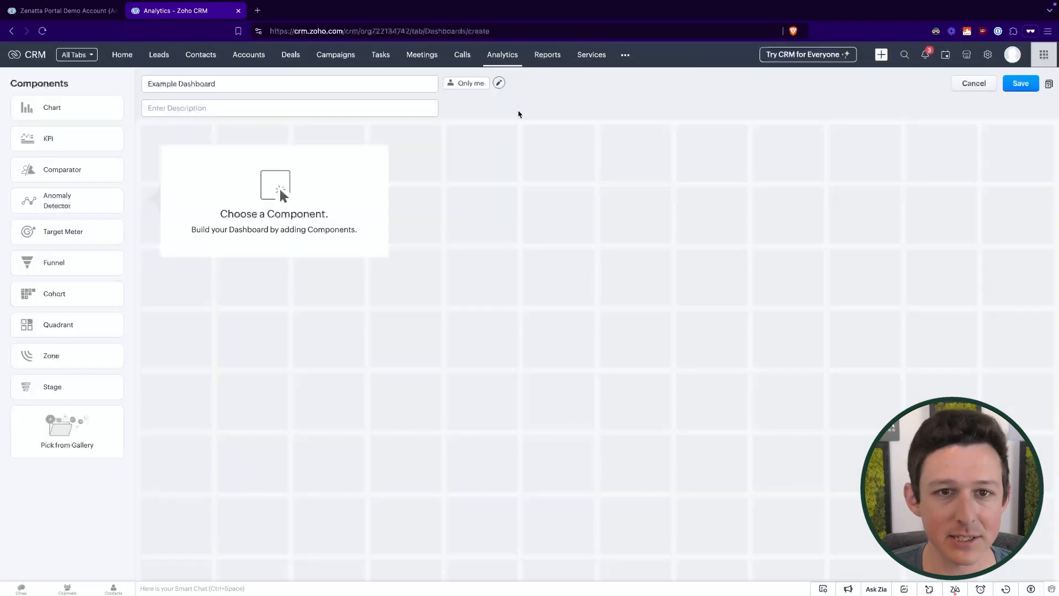
left_click(496, 85)
left_click(600, 129)
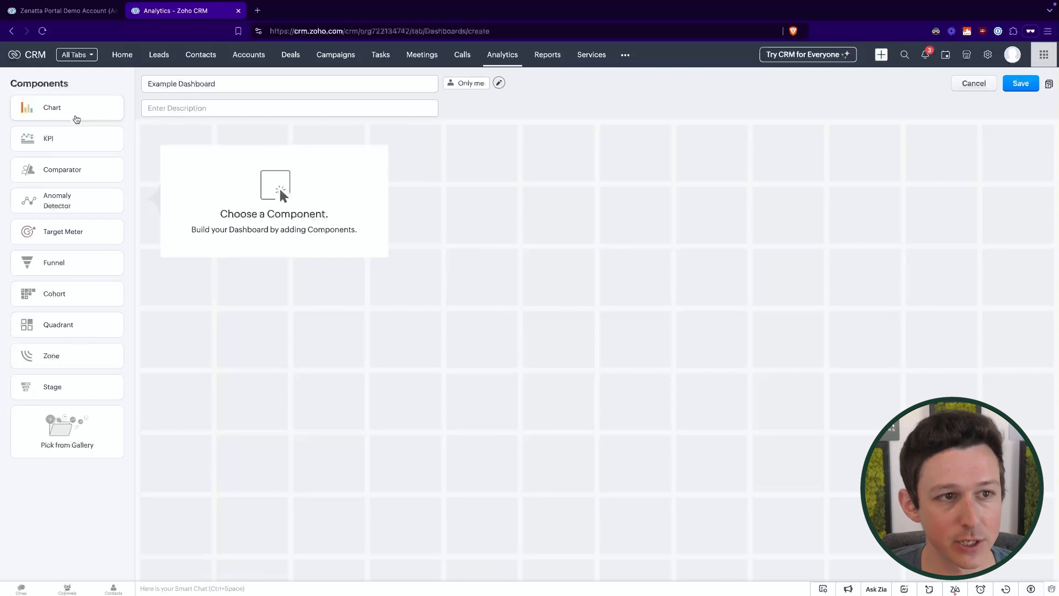
Start a chart from the Accounts with Pipeline Deals report, measuring the Sum of Amount for Deals and grouping by Stage.
left_click(75, 115)
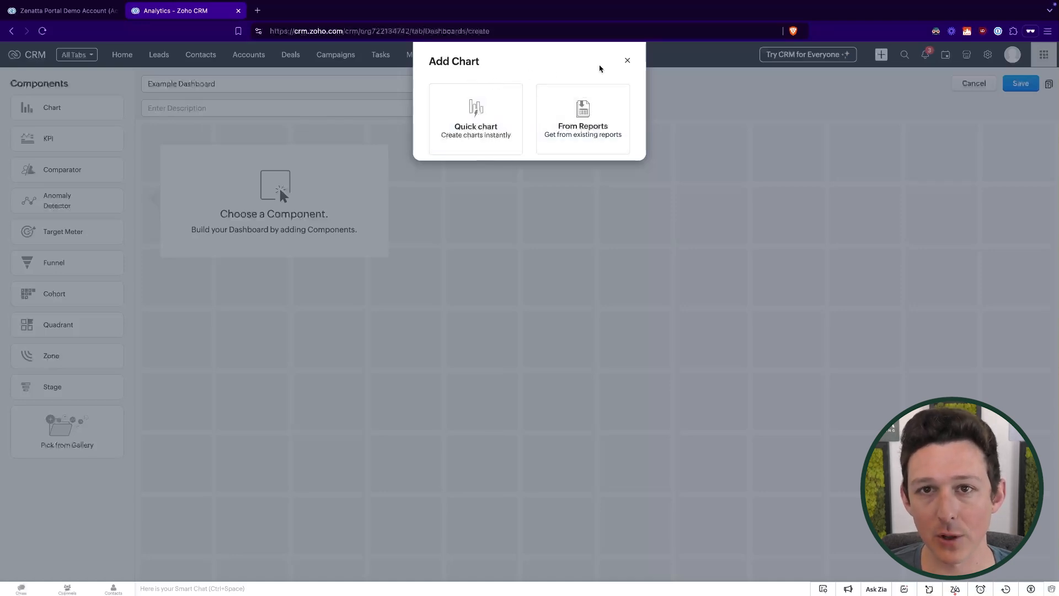
left_click(587, 135)
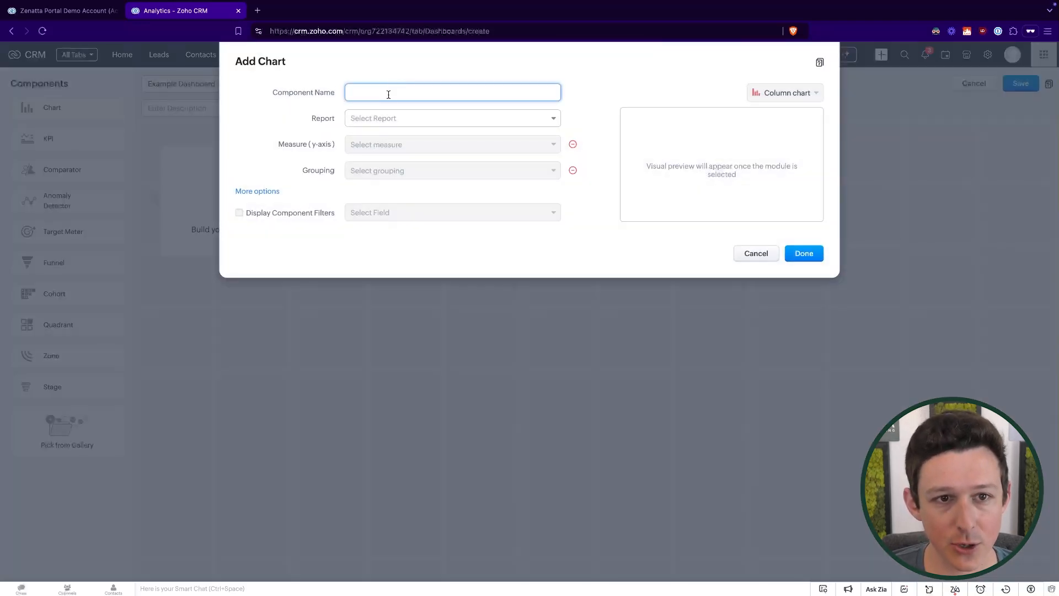
left_click(385, 118)
scroll(398, 189, "down", 2)
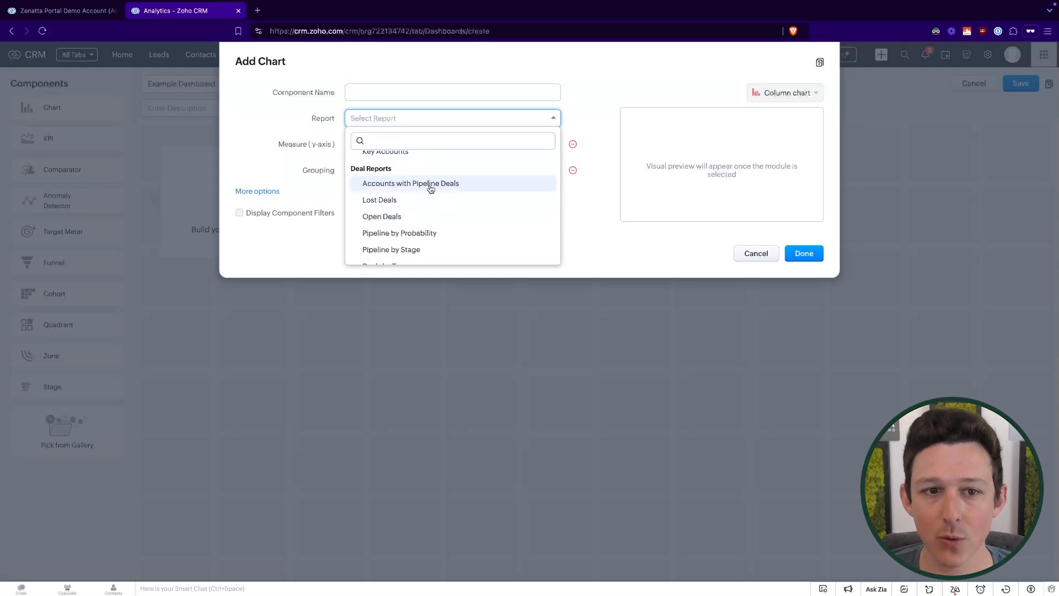
left_click(431, 184)
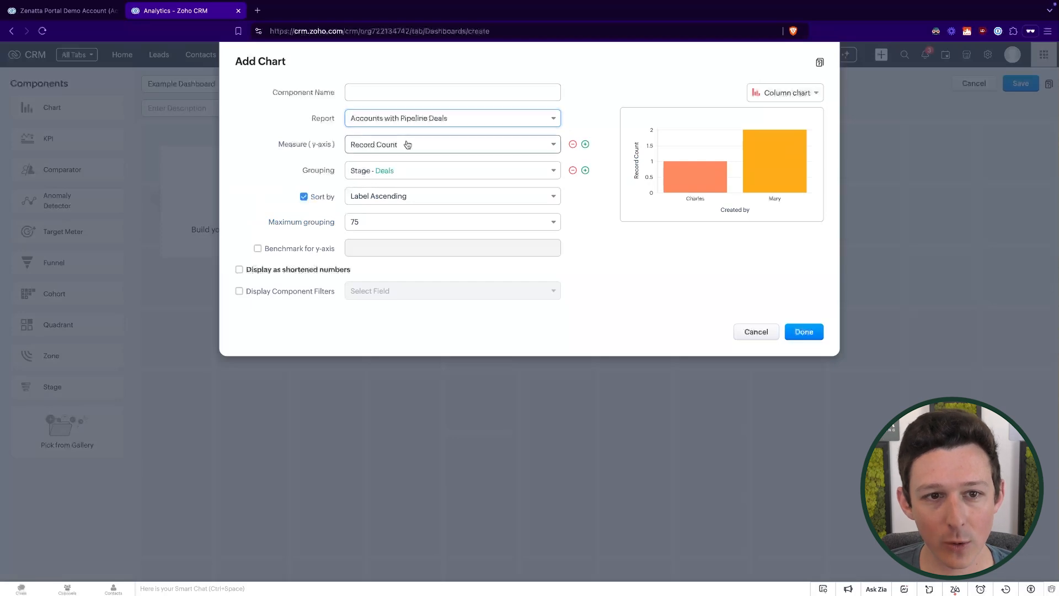
left_click(407, 145)
left_click(404, 175)
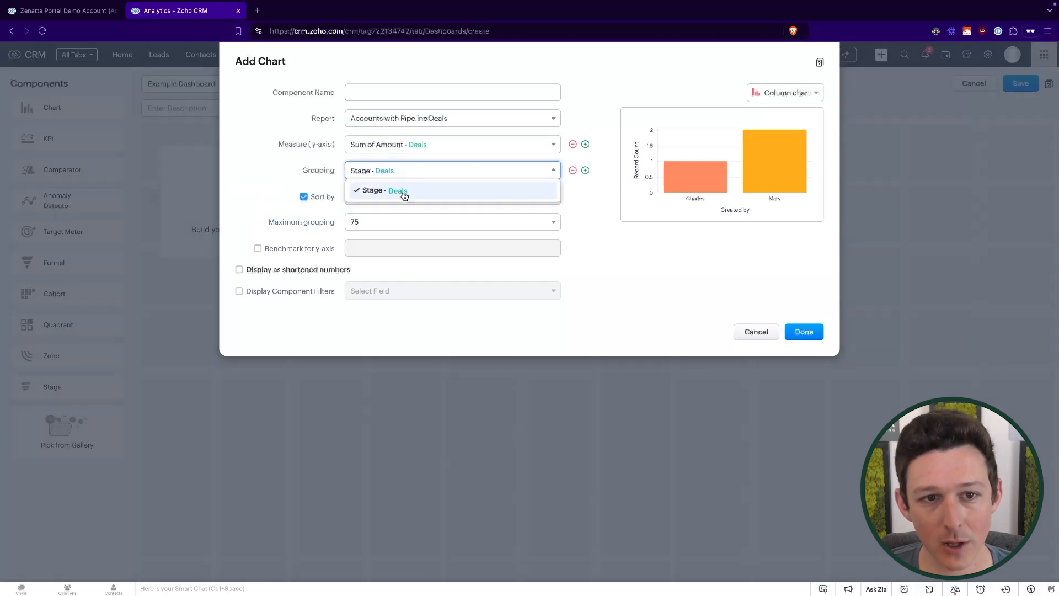
left_click(615, 228)
Name the chart component Amounts by Pipeline Stage.
left_click(392, 95)
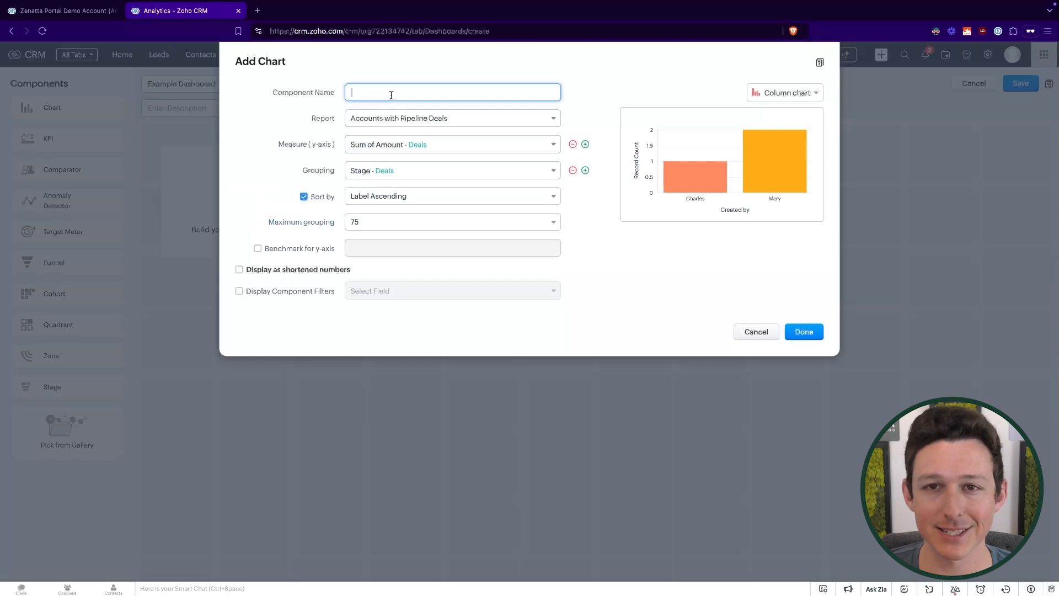
type("Acco")
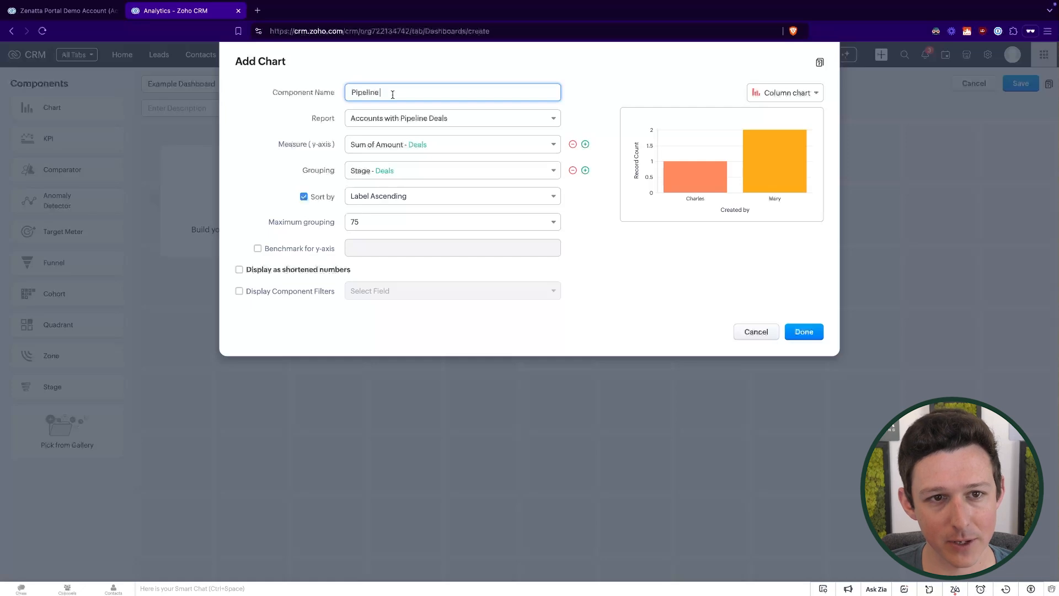
key("ctrl+a")
type("Amounts by Pipeline")
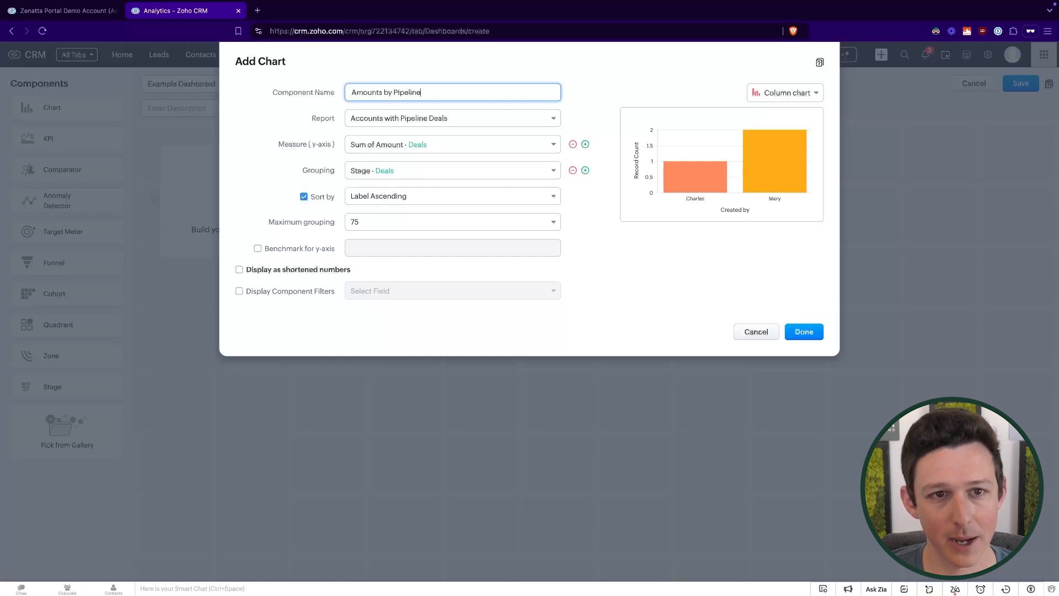
type(" Stga")
key("BackSpace")
key("BackSpace")
type("age")
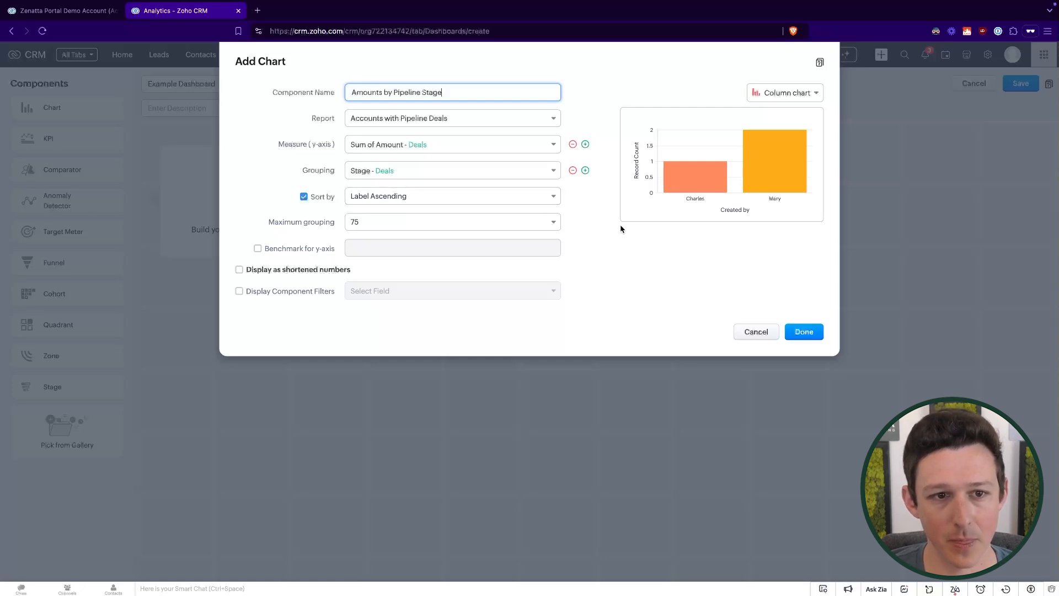
left_click(623, 228)
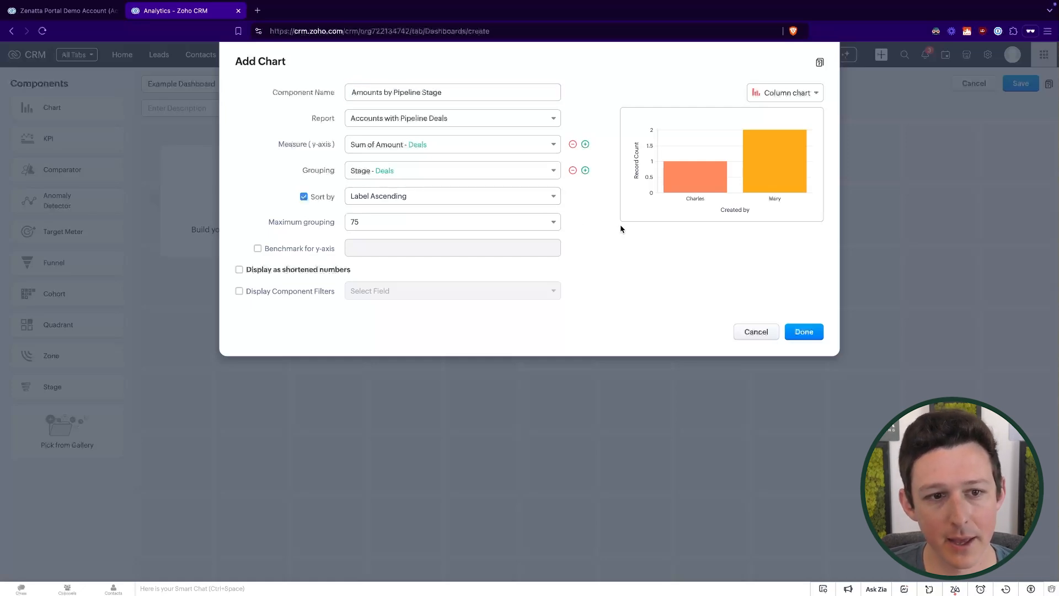
Check the chart type, measure and grouping choices available for the Amounts by Pipeline Stage chart.
left_click(807, 96)
left_click(455, 152)
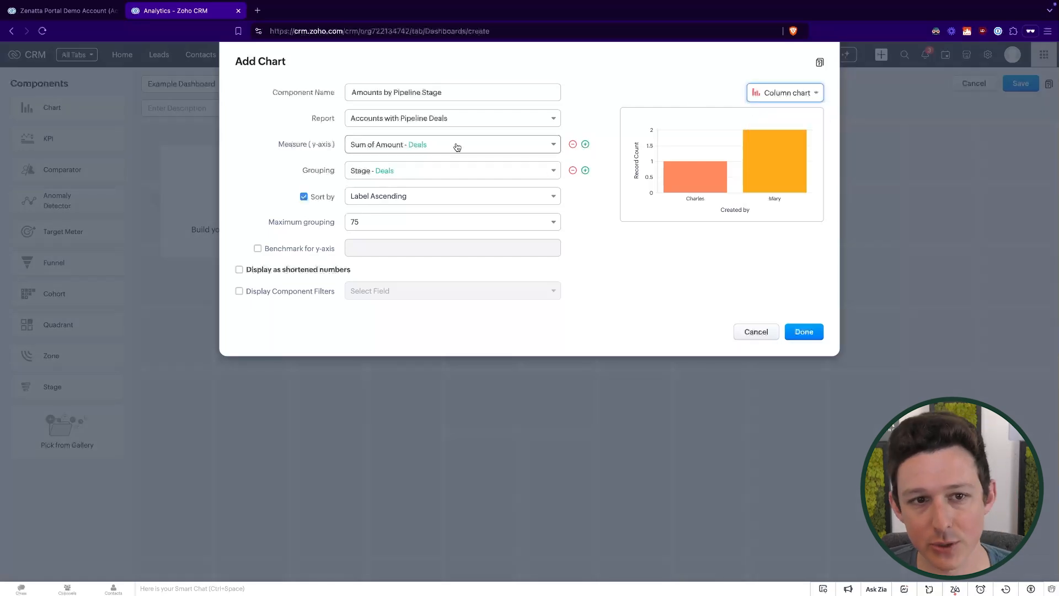
left_click(456, 147)
left_click(297, 178)
left_click(407, 170)
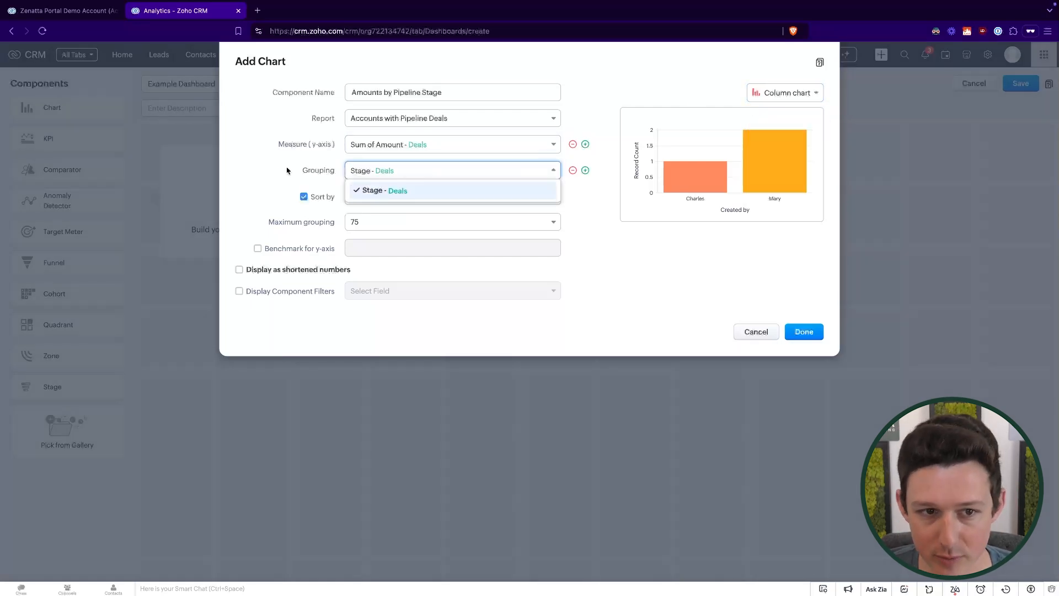
left_click(279, 174)
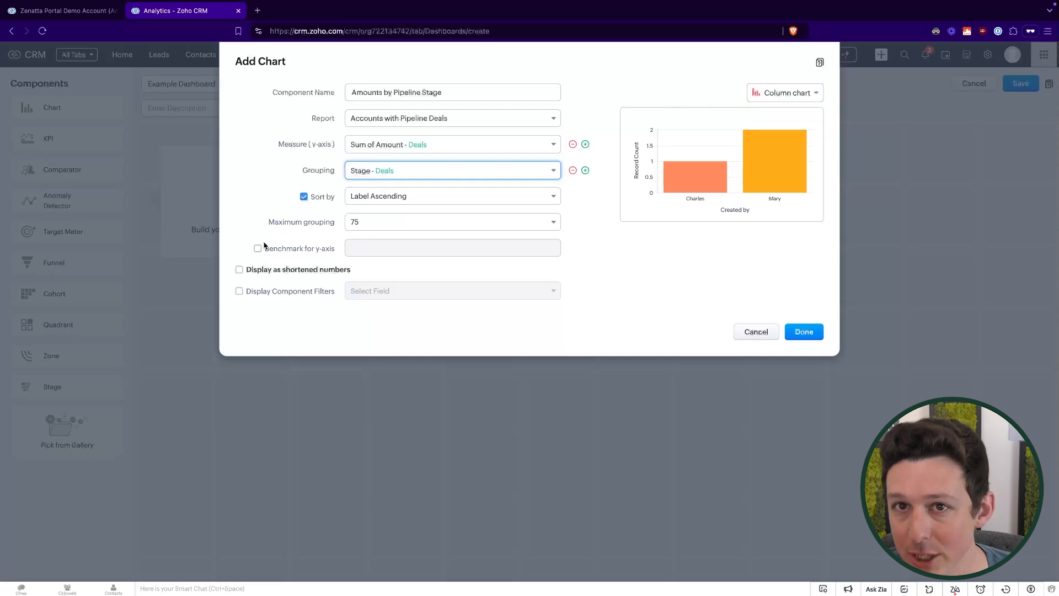
Change the Amounts by Pipeline Stage chart to a funnel chart and save it on Example Dashboard.
left_click(786, 93)
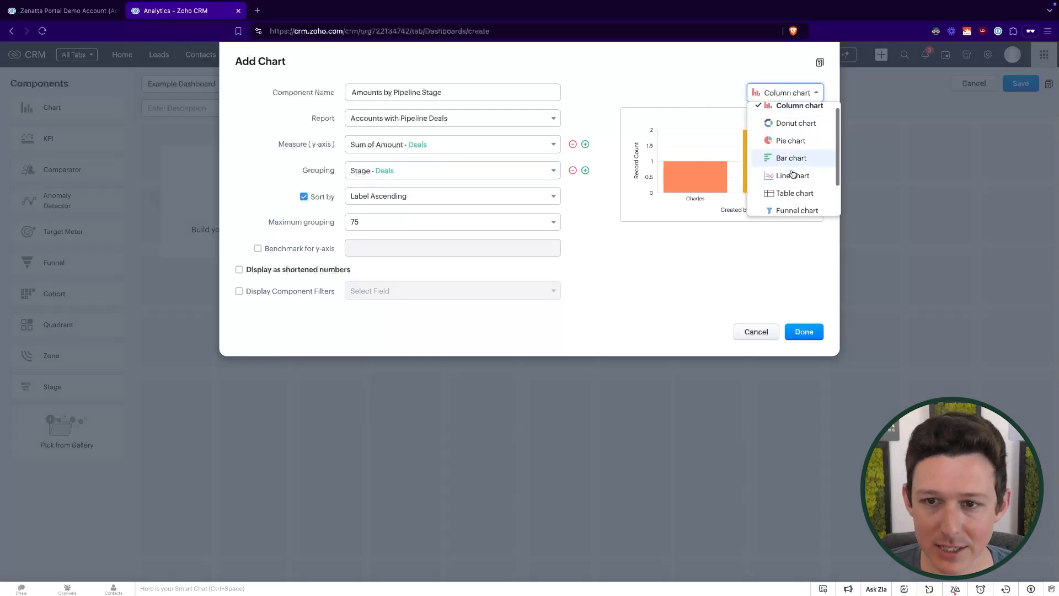
scroll(793, 175, "down", 1)
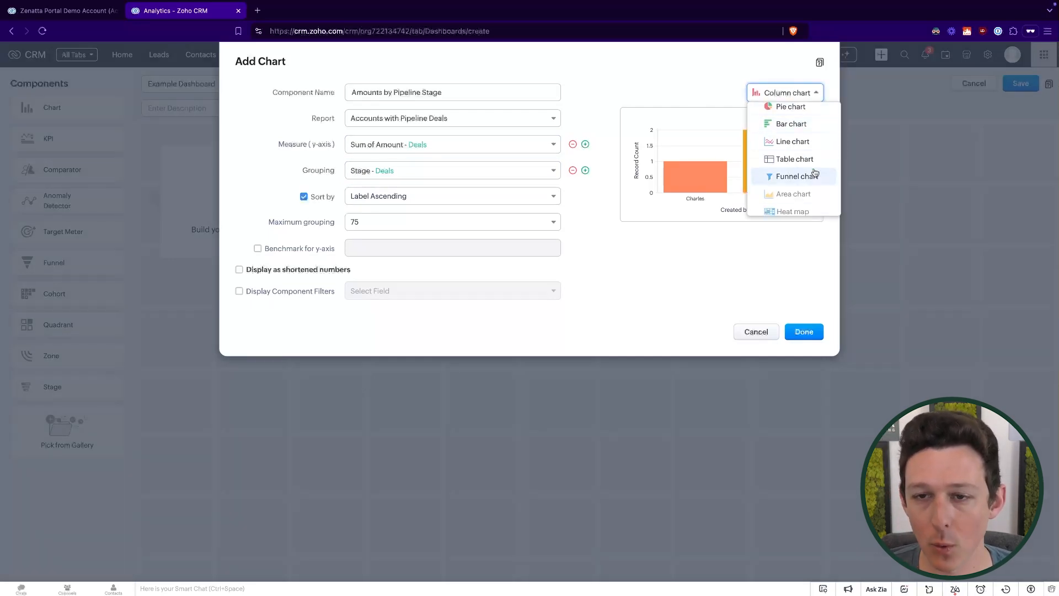
scroll(775, 133, "up", 1)
scroll(775, 133, "down", 2)
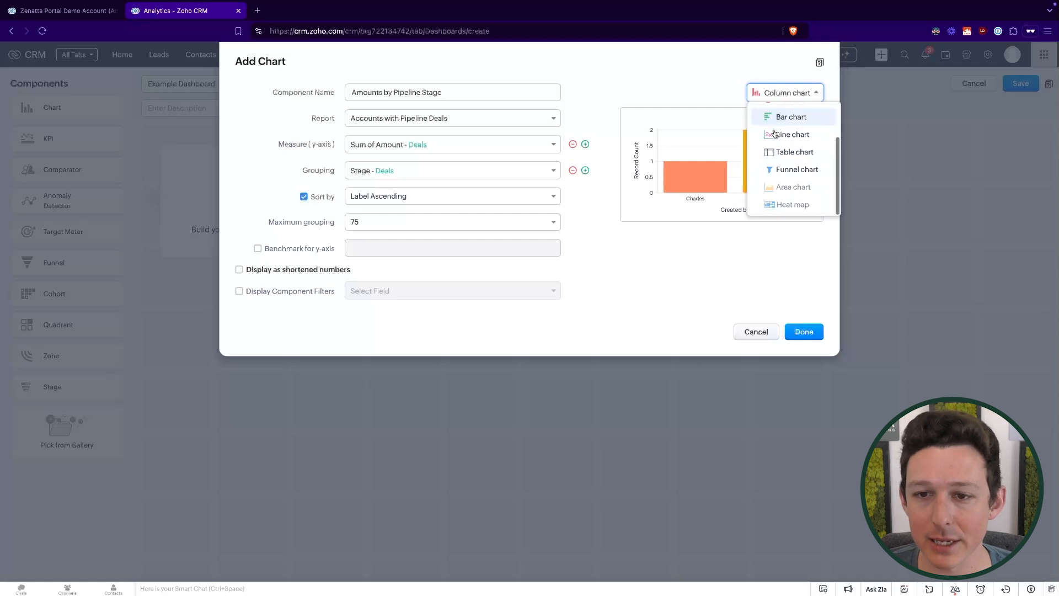
left_click(789, 172)
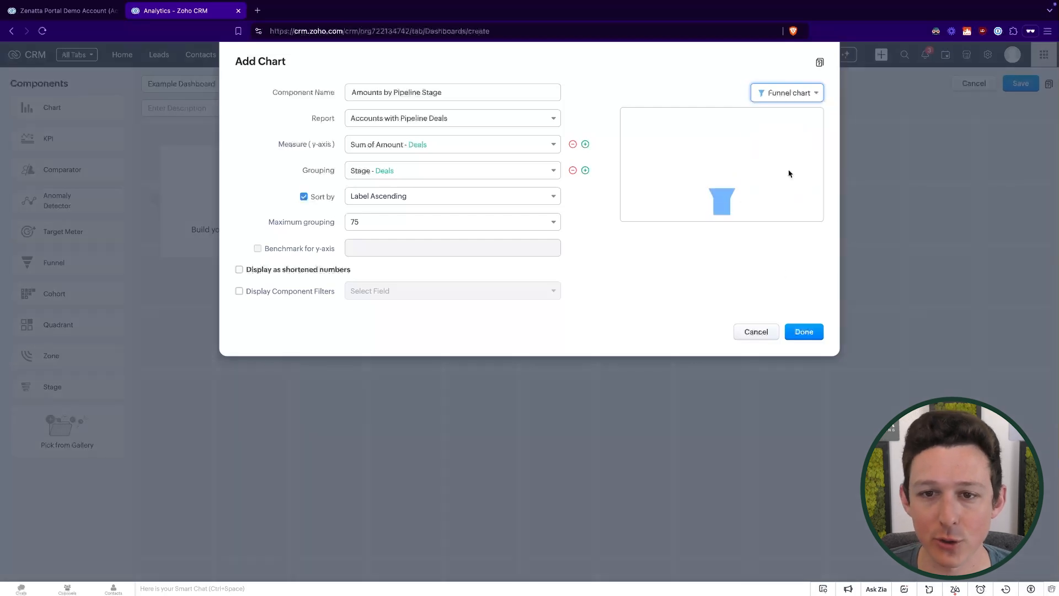
left_click(804, 331)
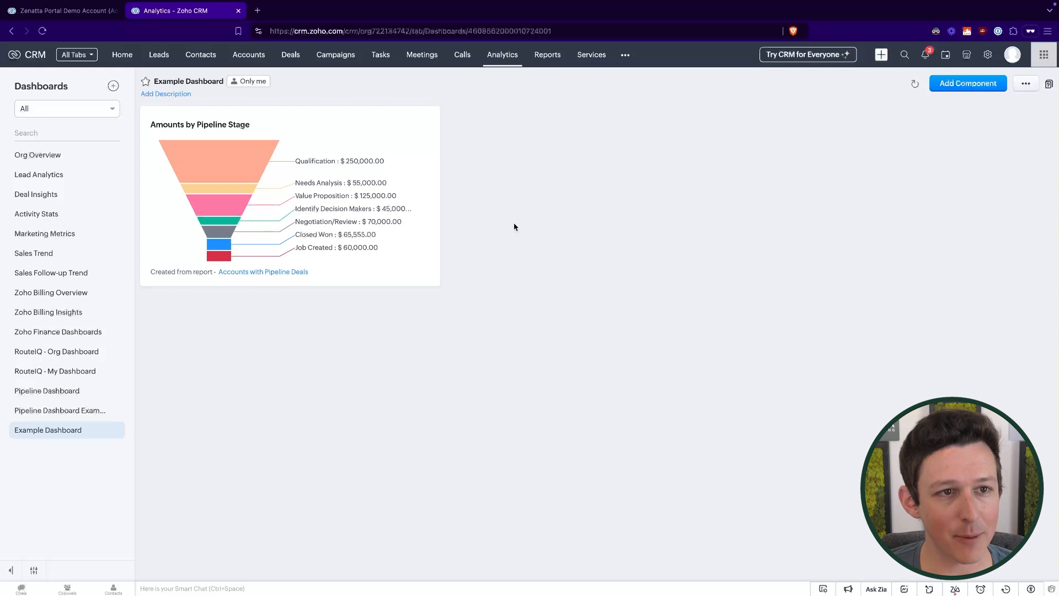
Start another dashboard component as a quick chart and select Leads as its module.
left_click(1020, 90)
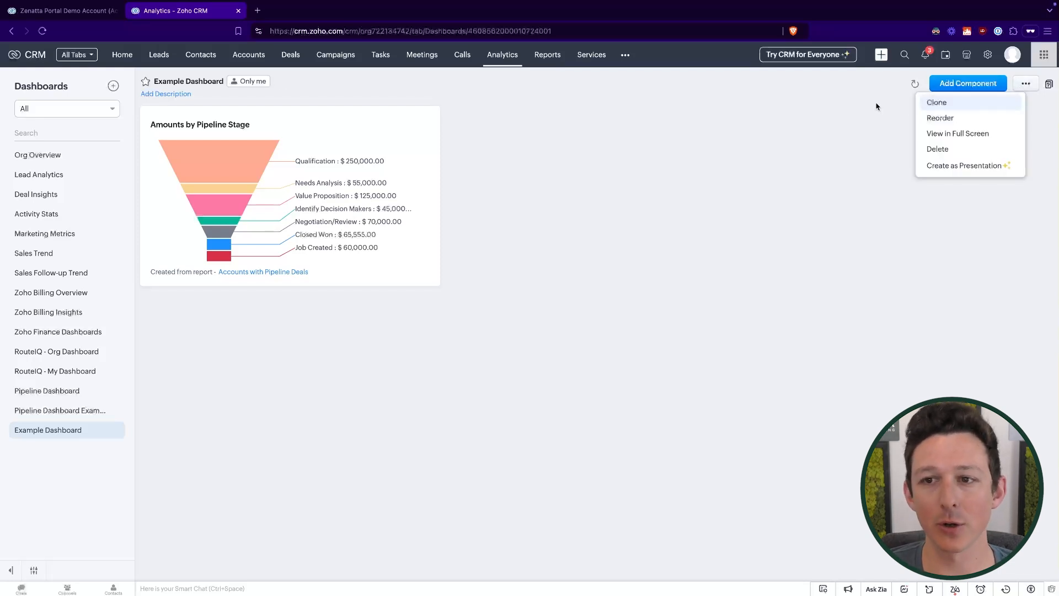
left_click(968, 83)
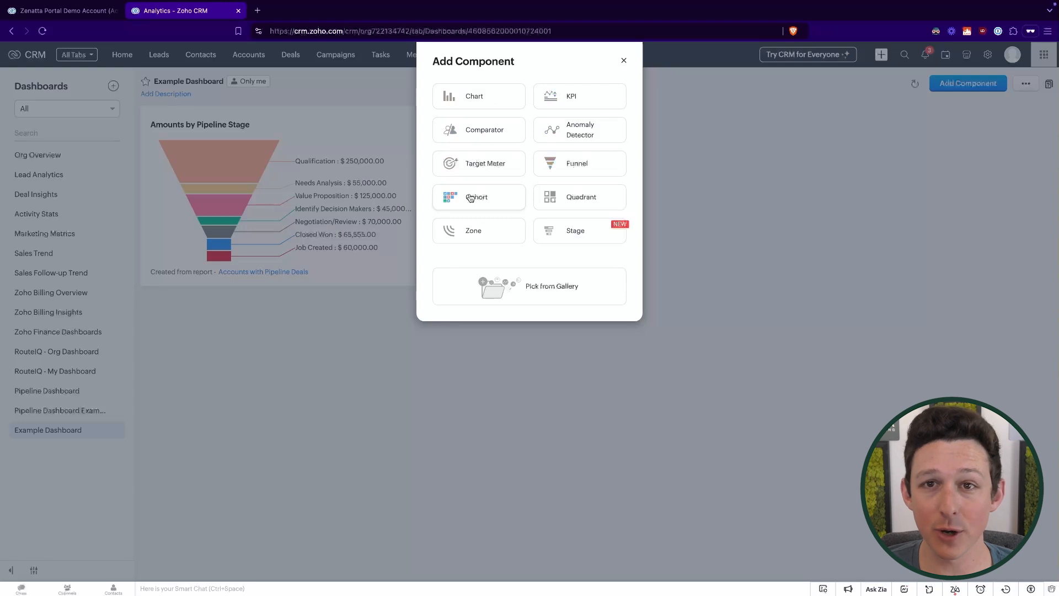
left_click(481, 102)
left_click(480, 119)
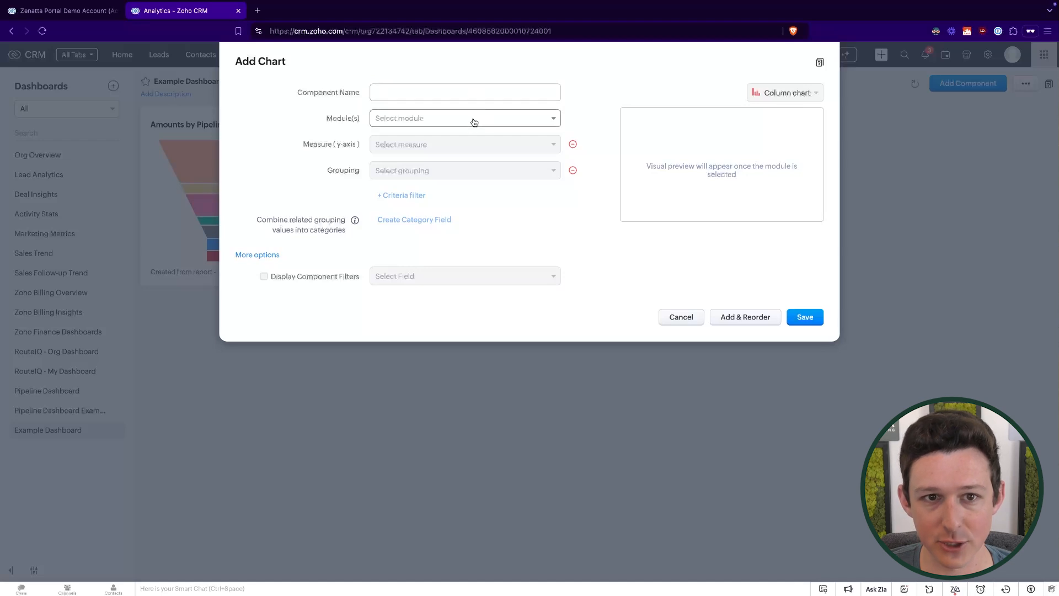
left_click(473, 119)
left_click(447, 159)
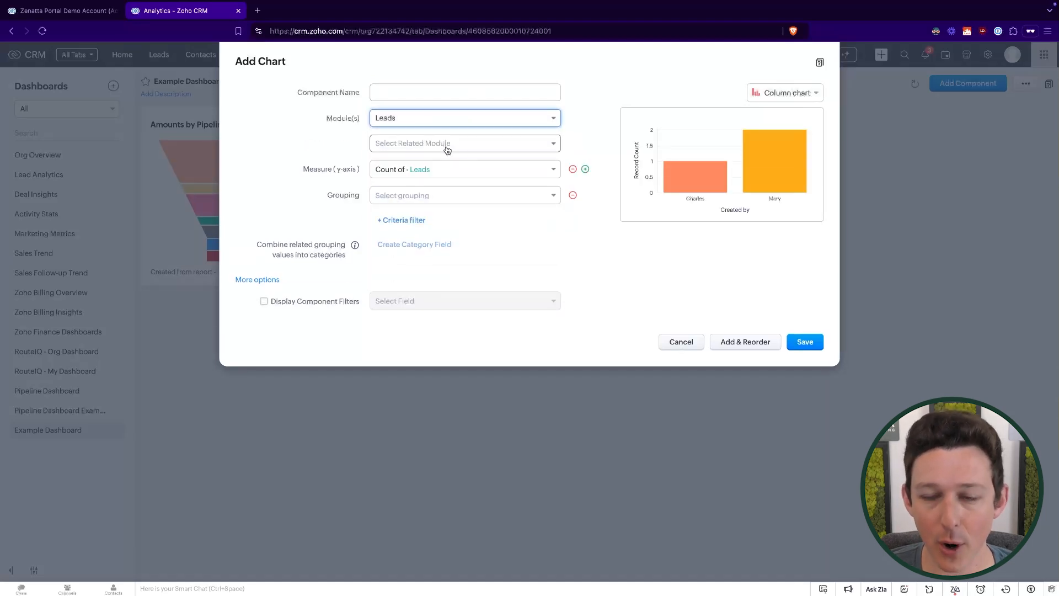
Look through the chart types offered for the Leads quick chart.
left_click(783, 93)
scroll(789, 160, "down", 2)
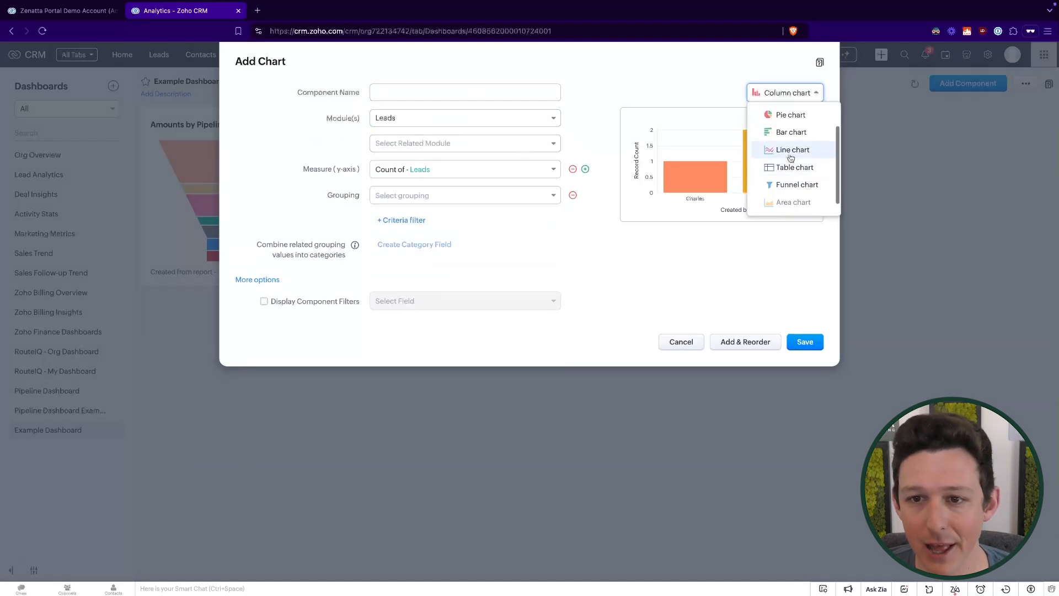
scroll(791, 158, "down", 2)
left_click(626, 208)
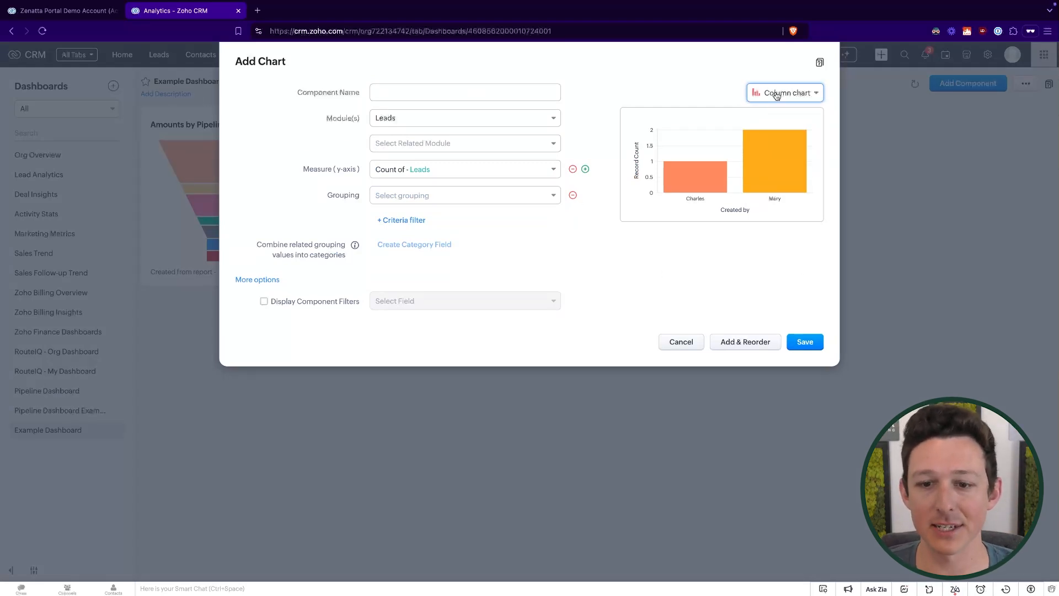
Discard the Leads quick chart and view the KPI styles offered for a new dashboard component.
left_click(681, 342)
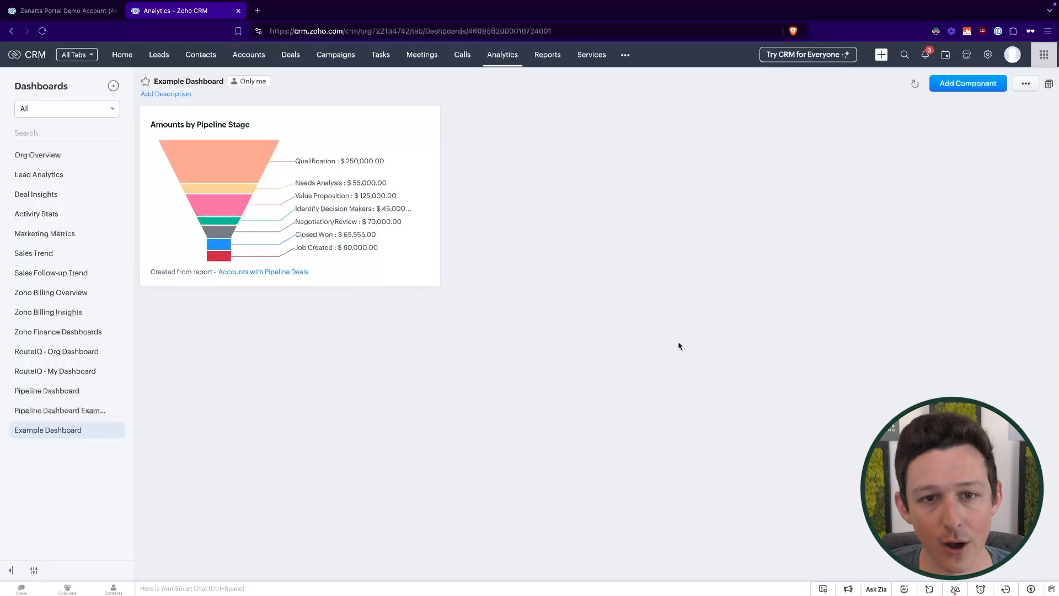
left_click(981, 85)
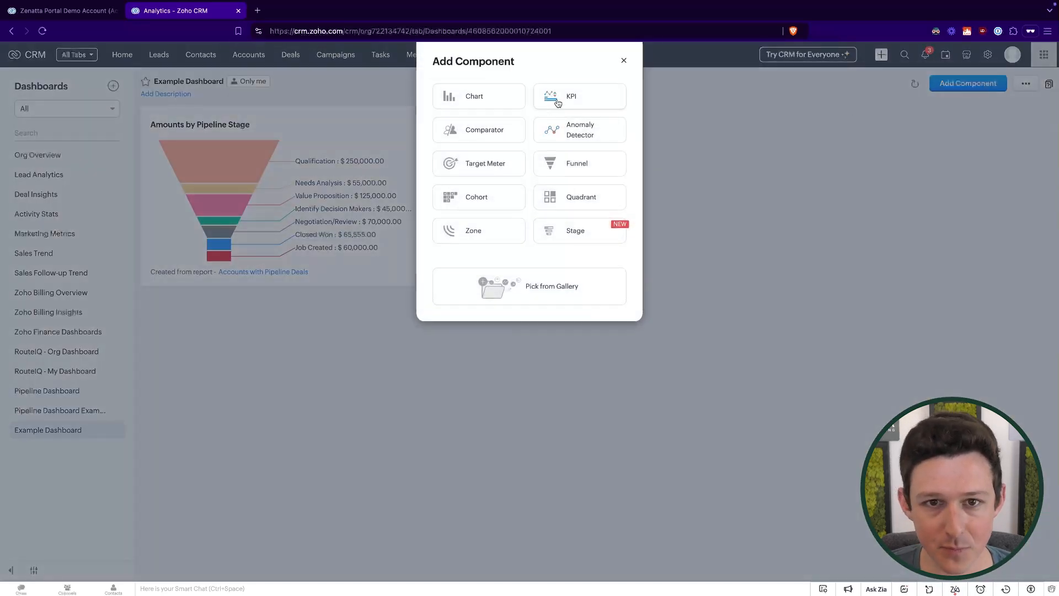
left_click(558, 103)
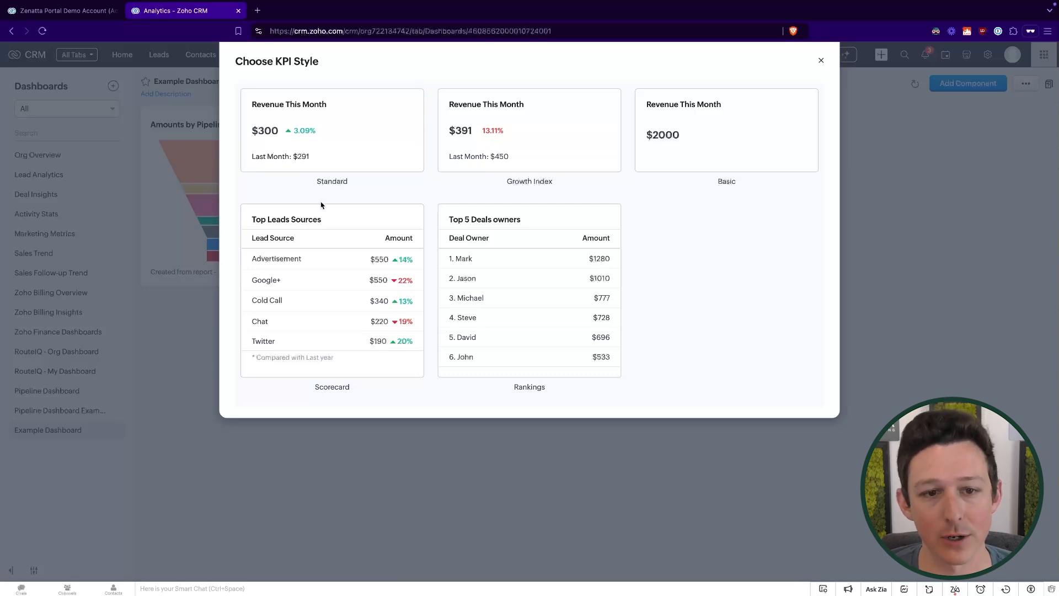
left_click(821, 61)
Look through the Comparator styles offered for a new component, from Elegant to Sport and Classic.
left_click(969, 89)
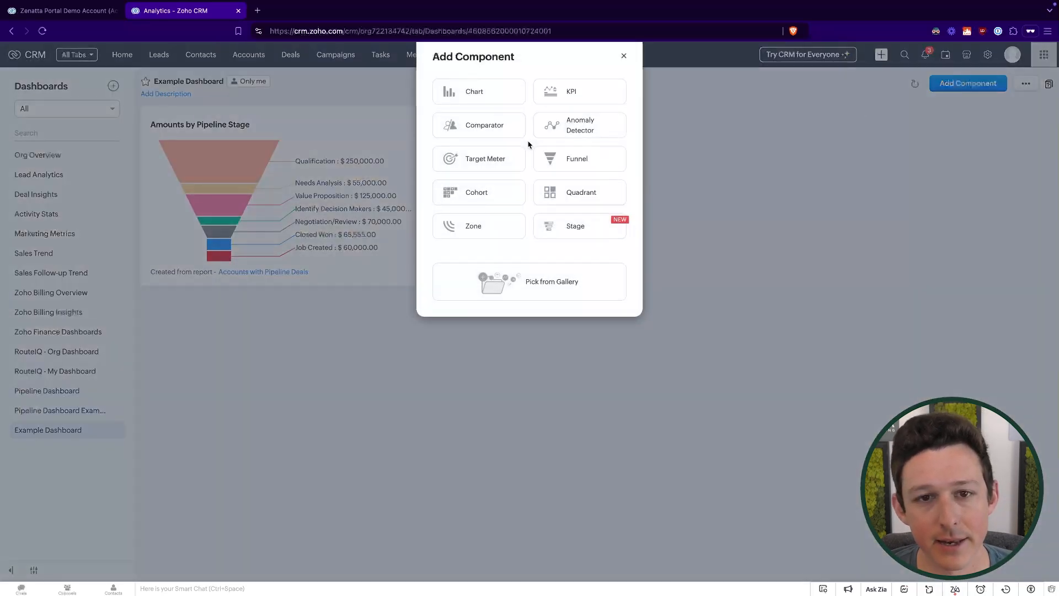
left_click(485, 135)
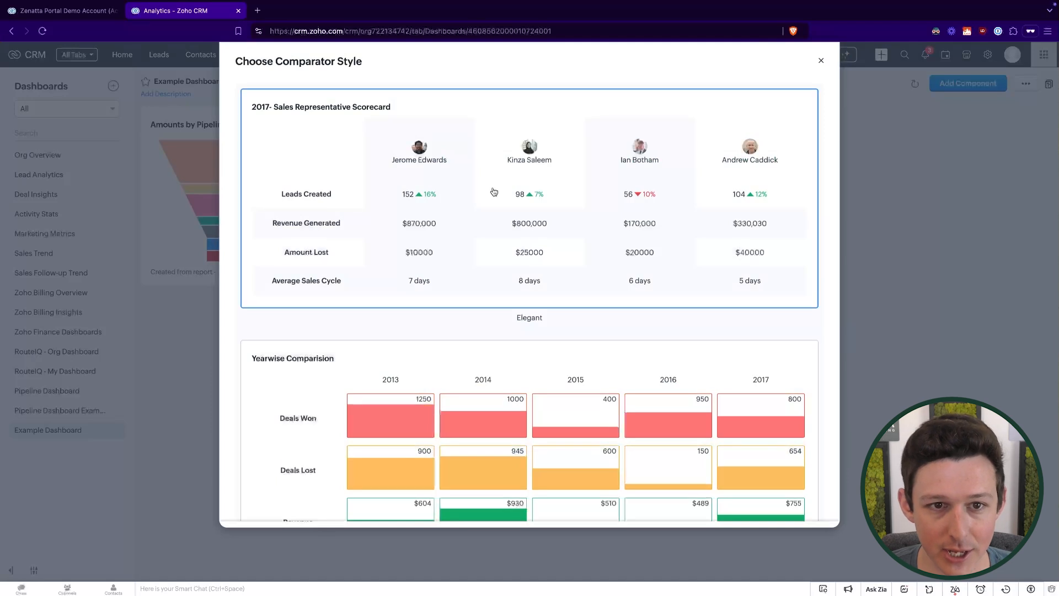
scroll(496, 165, "down", 1)
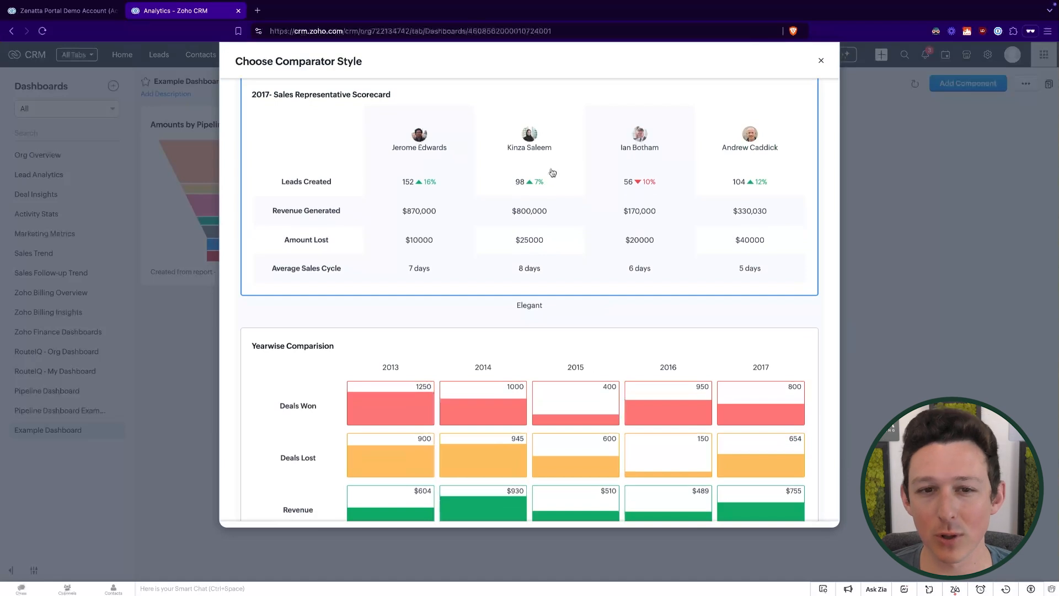
scroll(650, 178, "down", 2)
scroll(649, 178, "down", 5)
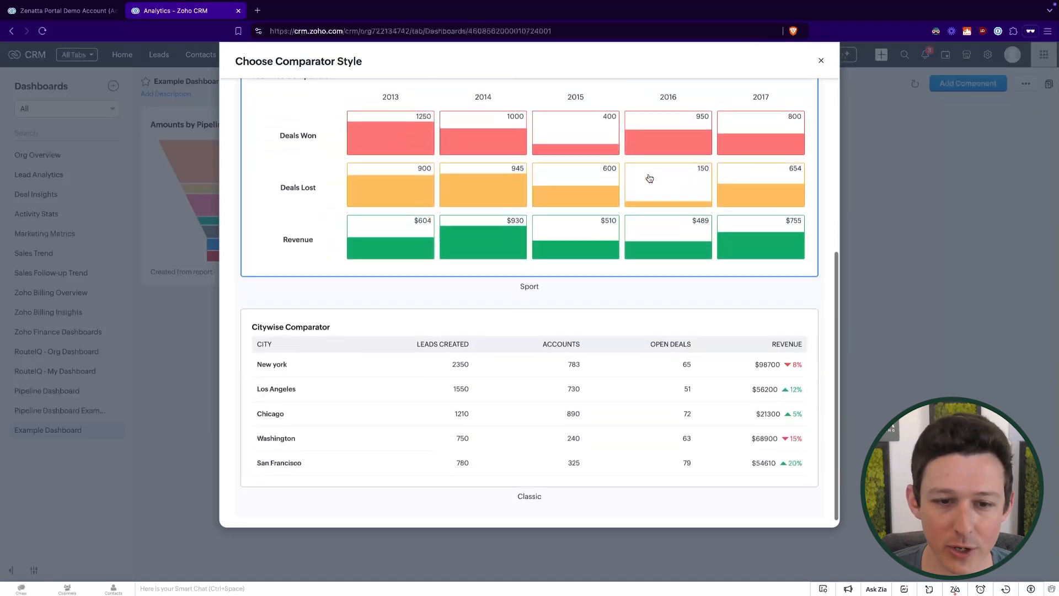
scroll(558, 361, "up", 7)
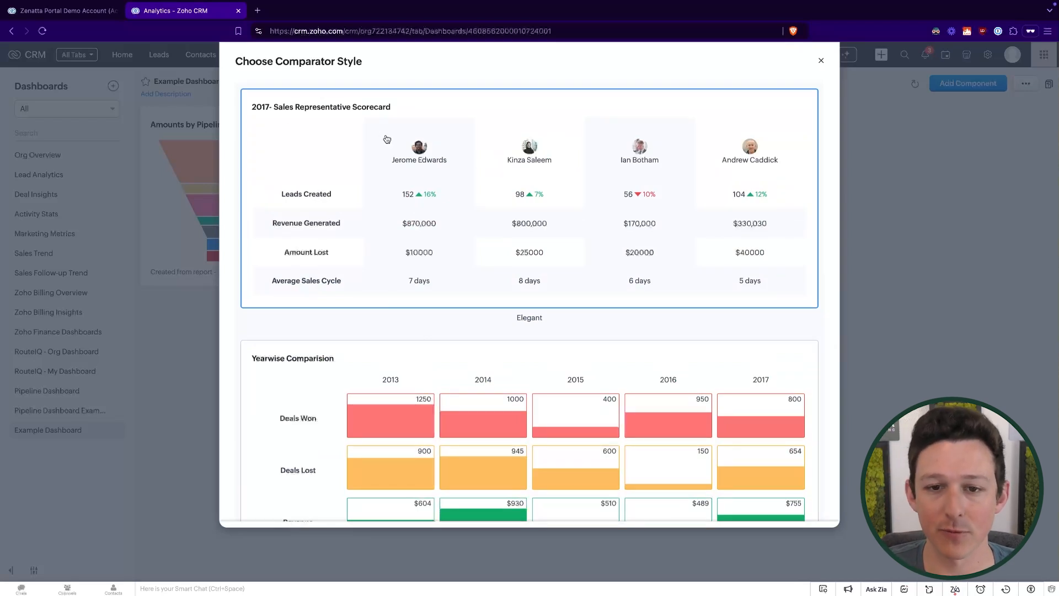
left_click(822, 62)
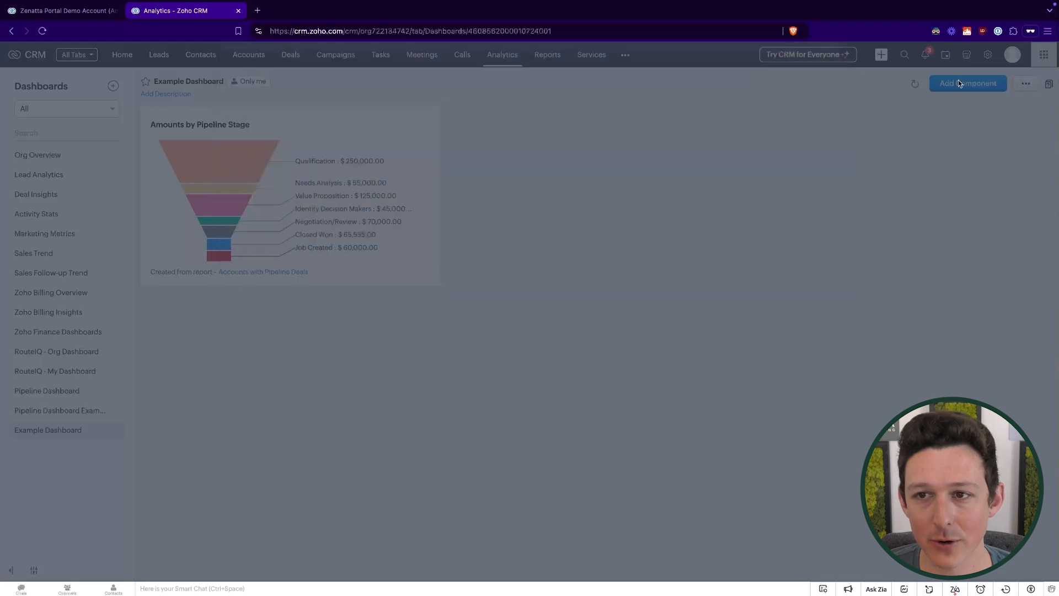
Start an Anomaly Detector component for the count of Leads, using Created Time as the date field.
left_click(958, 81)
left_click(578, 130)
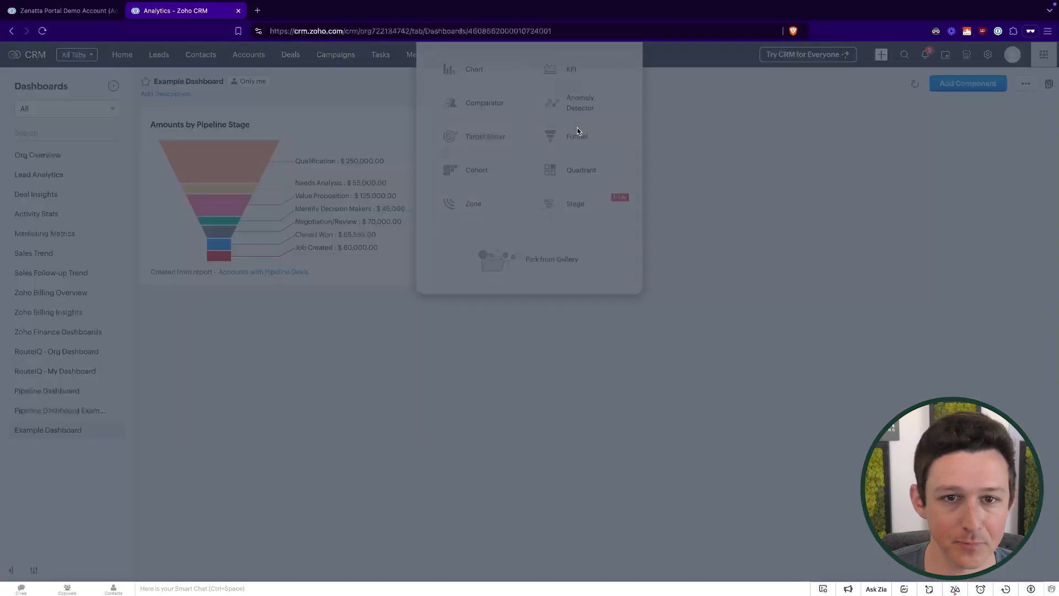
left_click(495, 127)
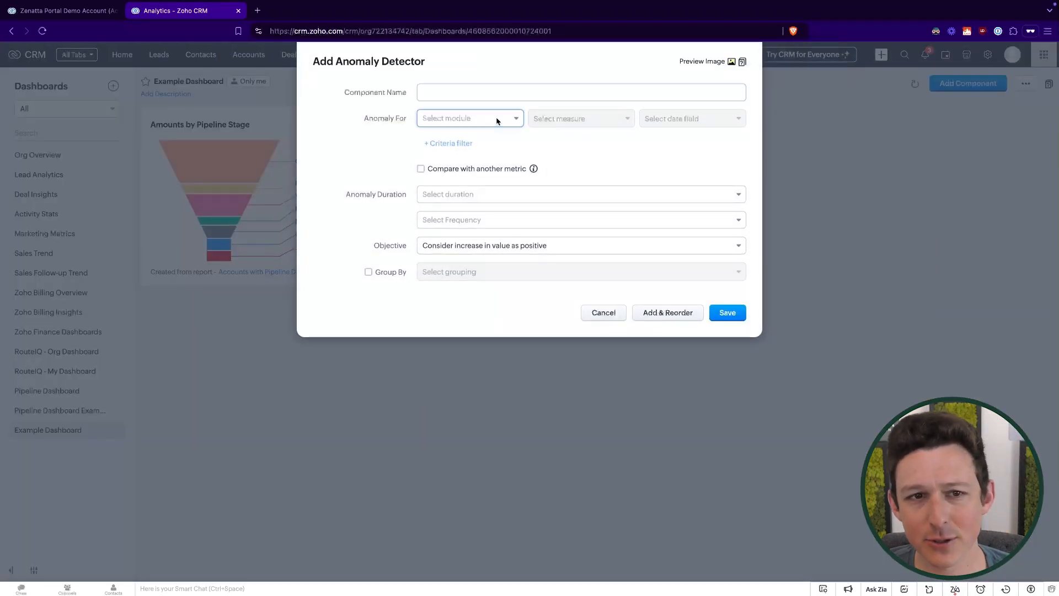
left_click(478, 158)
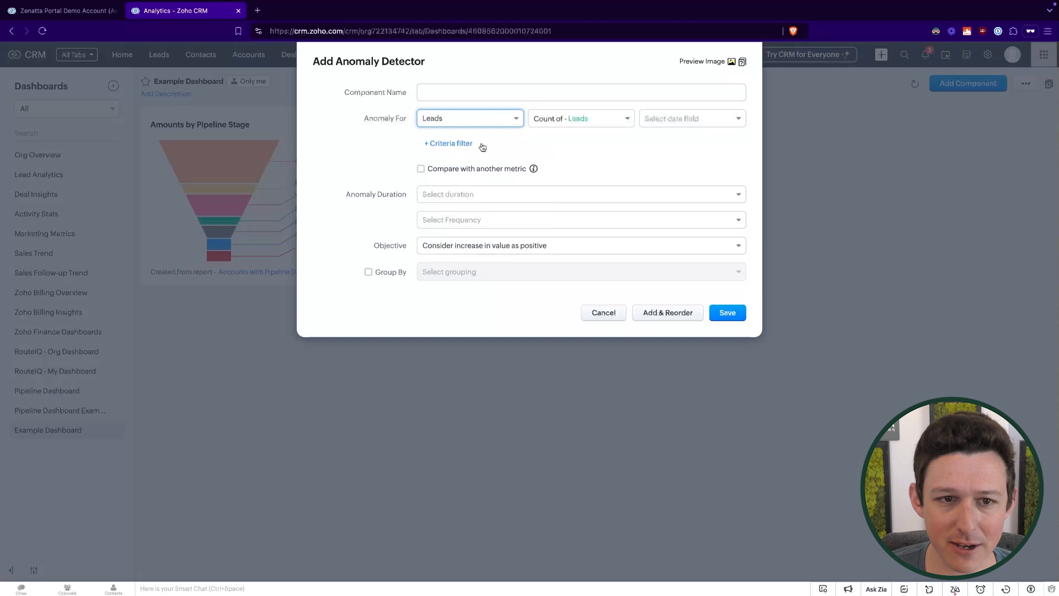
left_click(496, 98)
left_click(576, 71)
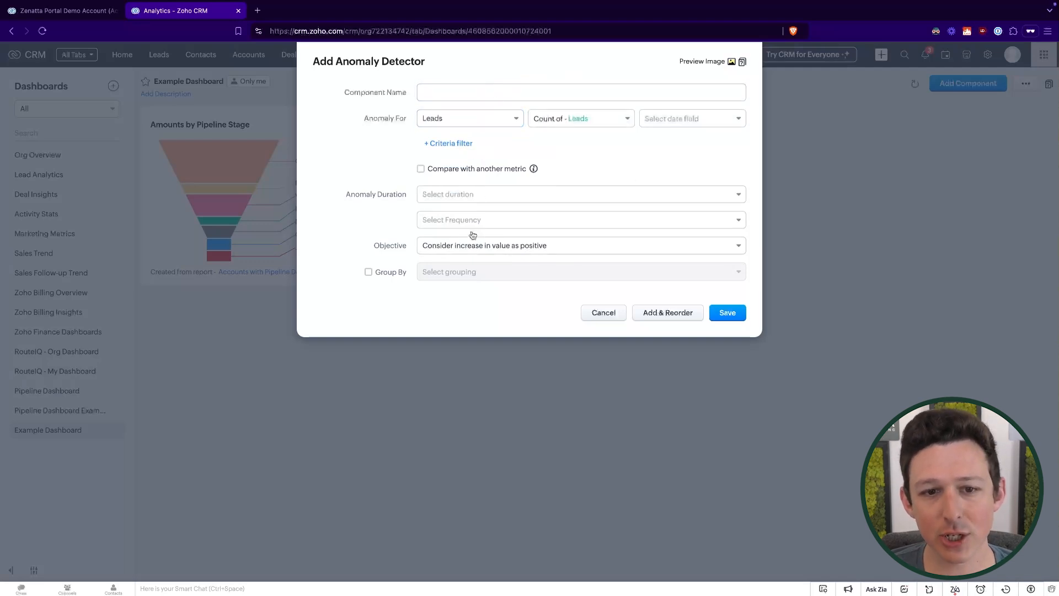
left_click(547, 98)
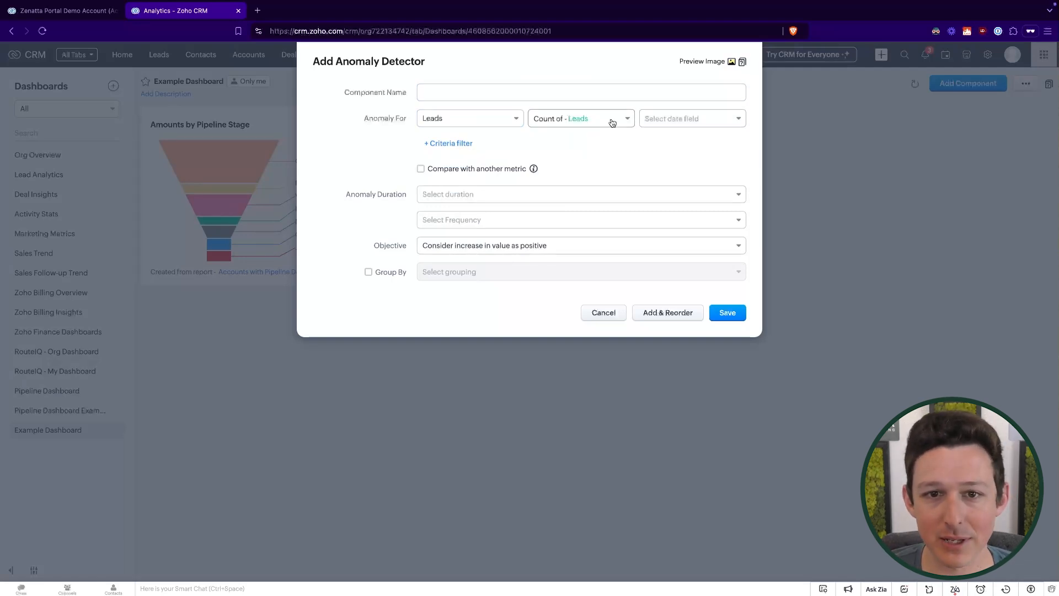
left_click(676, 118)
type("c")
left_click(683, 194)
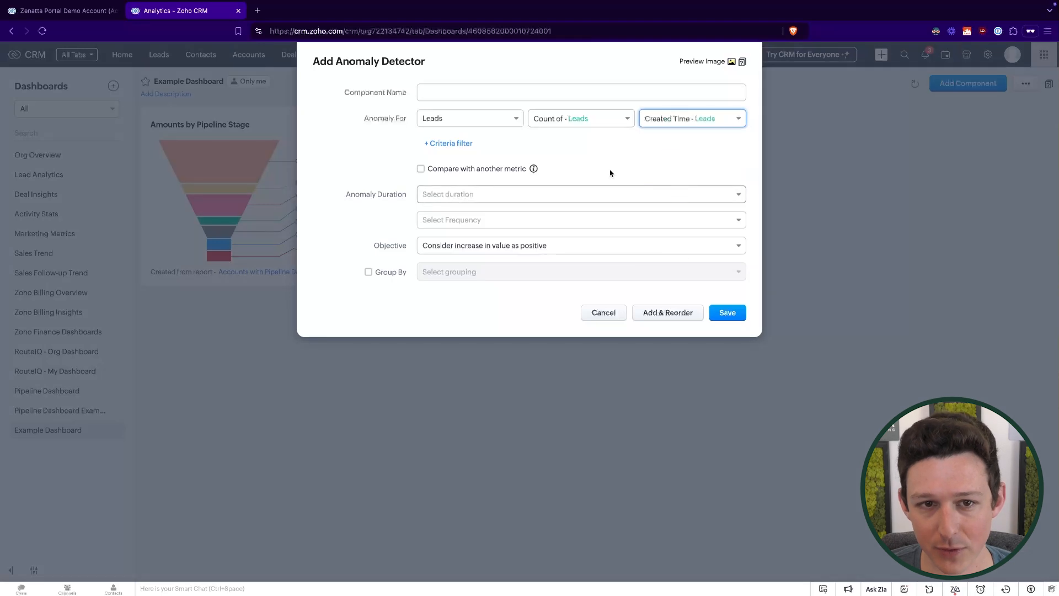
Try an anomaly duration of This Month with Weekly (Fiscal) frequency and increases considered positive, and cancel the component.
left_click(579, 193)
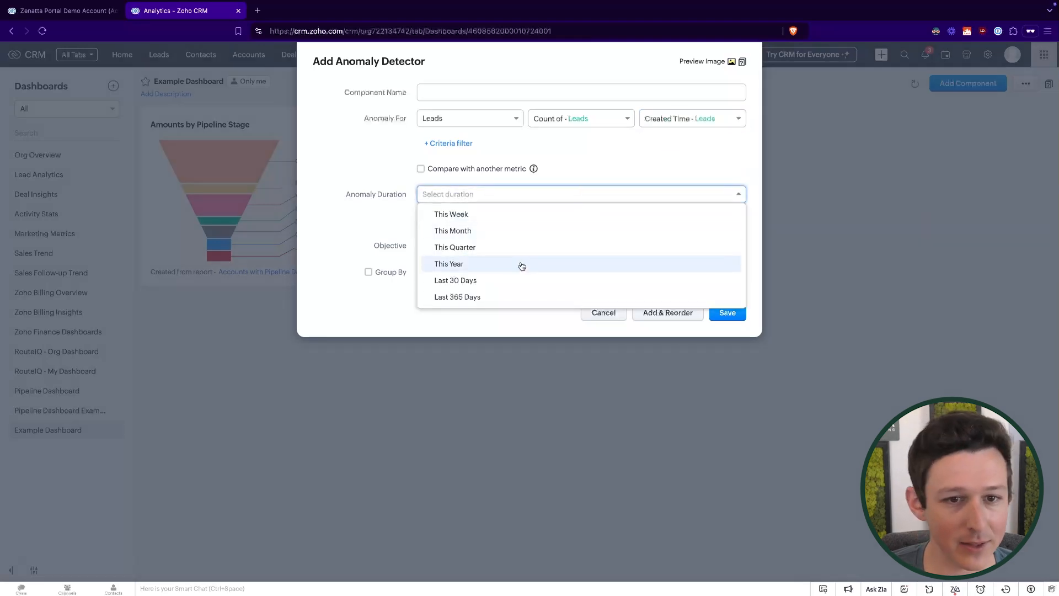
left_click(522, 233)
left_click(521, 219)
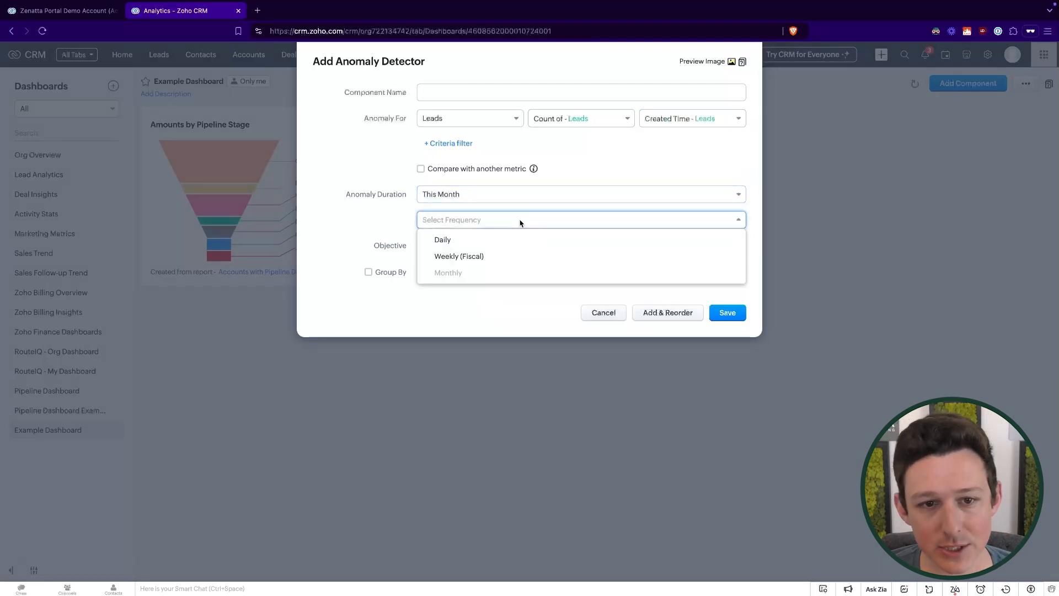
left_click(507, 258)
left_click(484, 245)
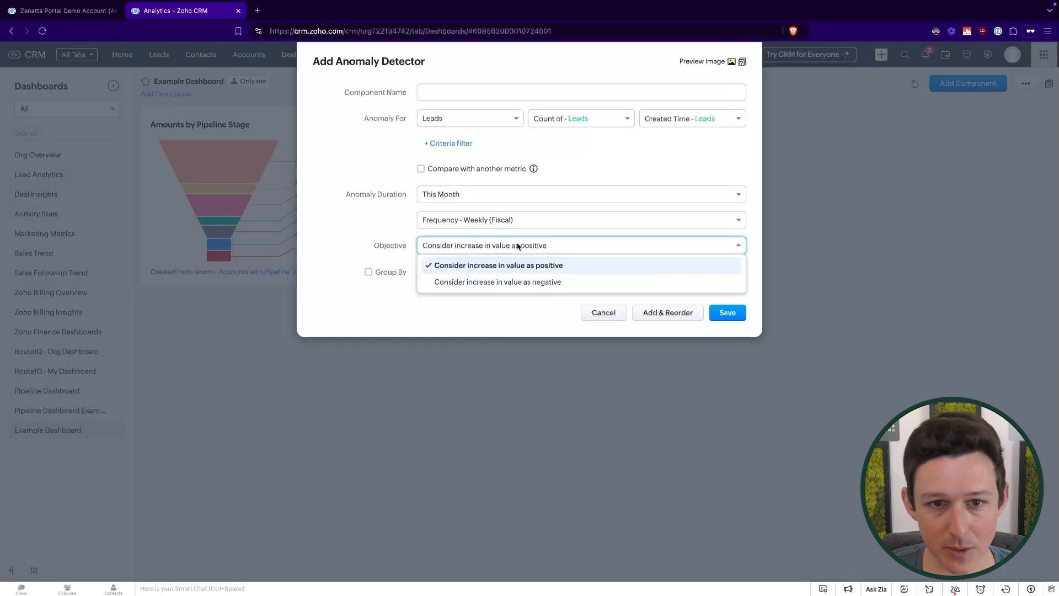
left_click(496, 264)
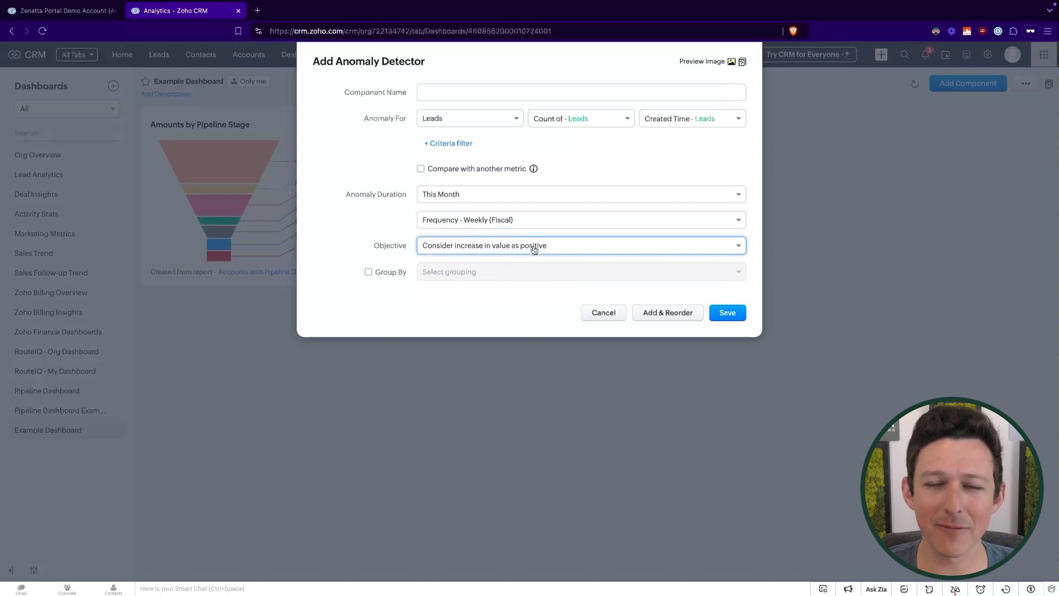
left_click(594, 312)
Look through the Target Meter styles offered for a new dashboard component.
left_click(955, 85)
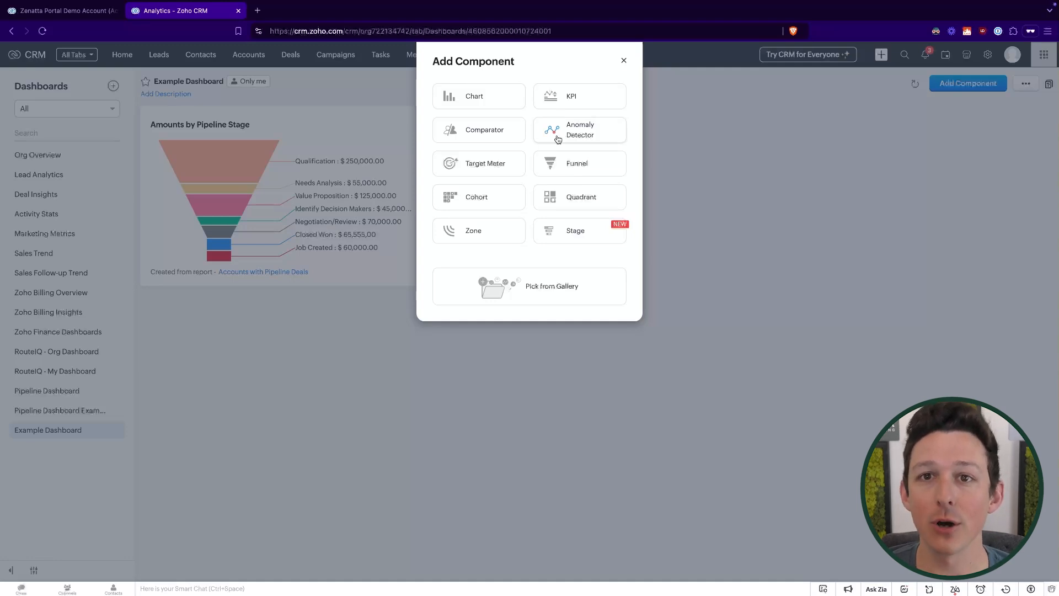
left_click(502, 171)
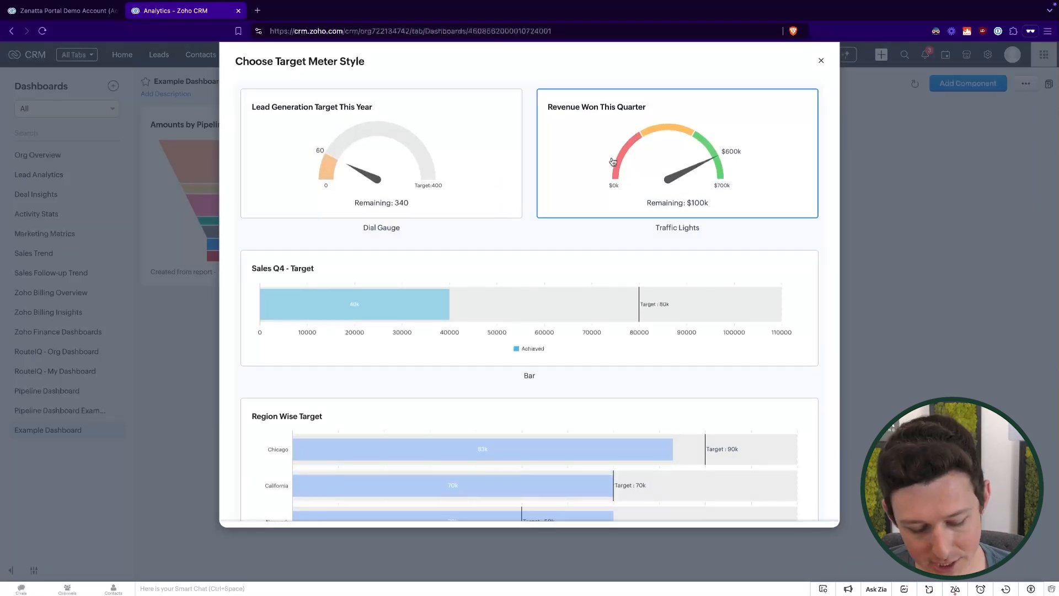
scroll(612, 161, "down", 3)
scroll(612, 160, "up", 3)
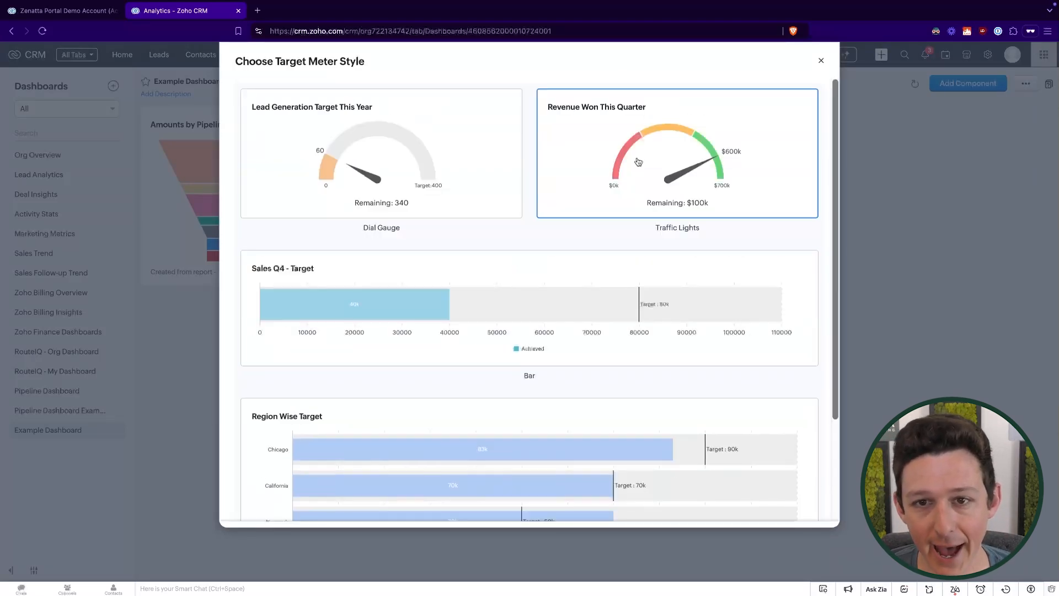
Try a Traffic Lights target meter with the first colour threshold at 30%, check its target scope choices, and cancel it.
left_click(643, 163)
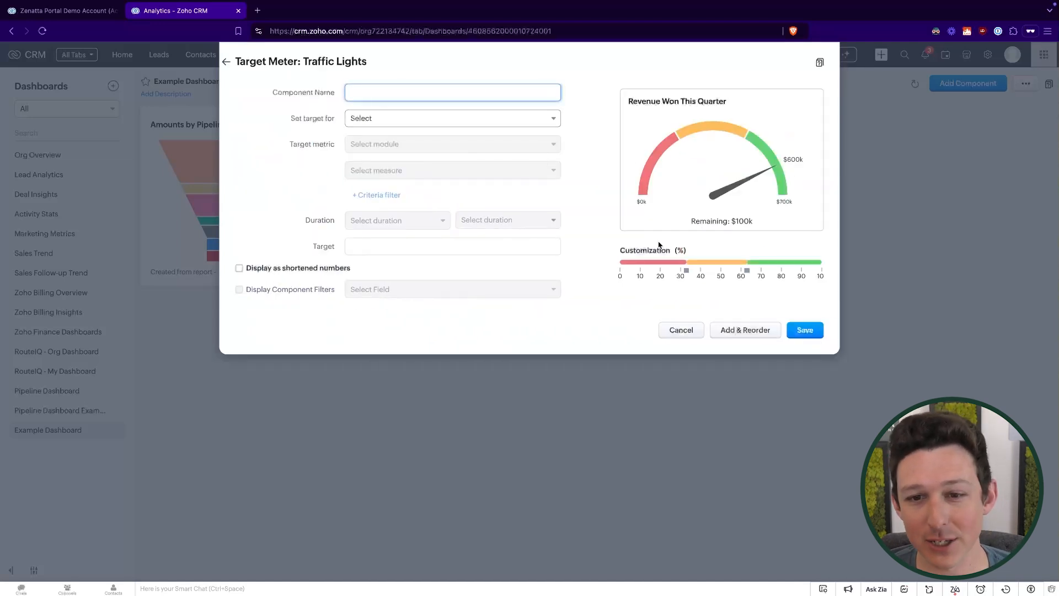
left_click_drag(685, 271, 680, 271)
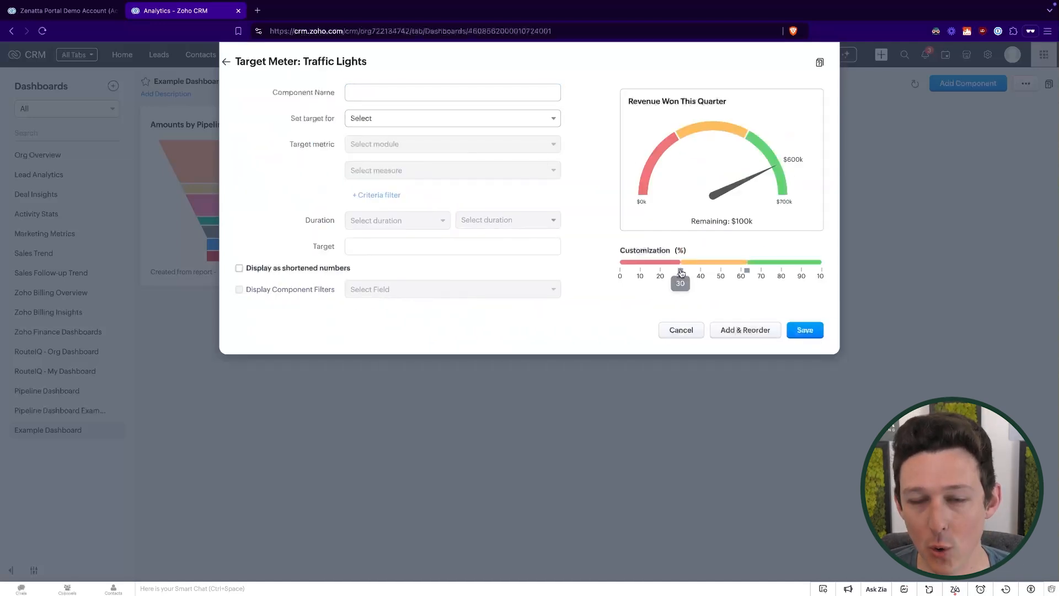
left_click(506, 96)
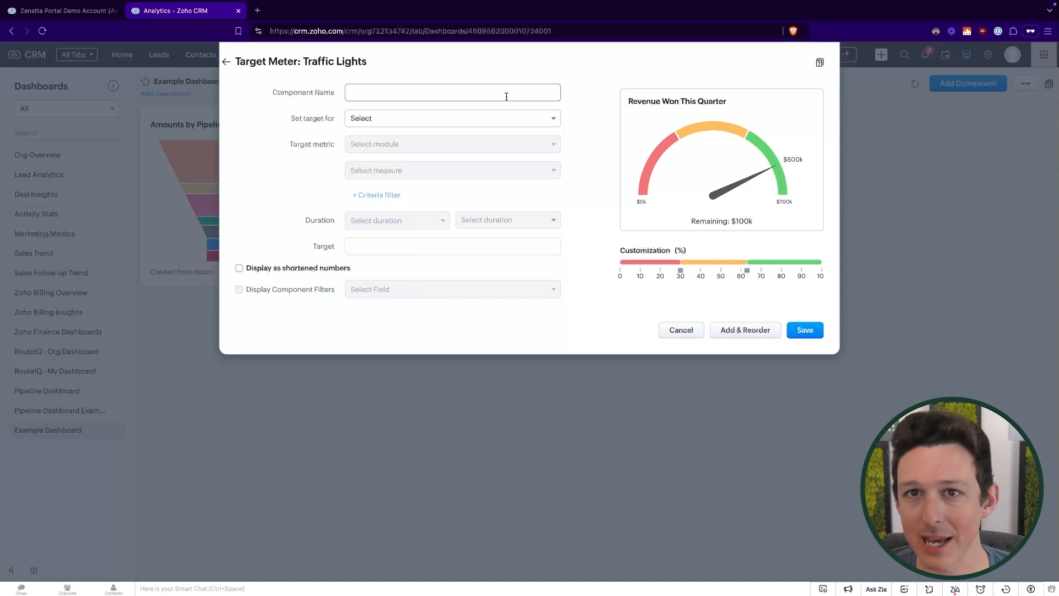
left_click(490, 123)
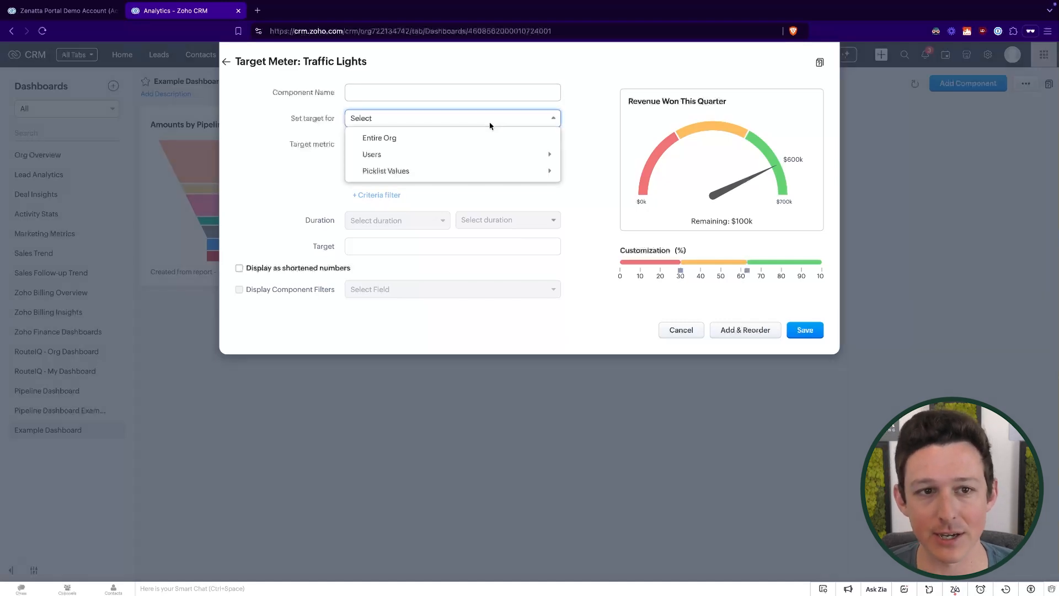
left_click(600, 135)
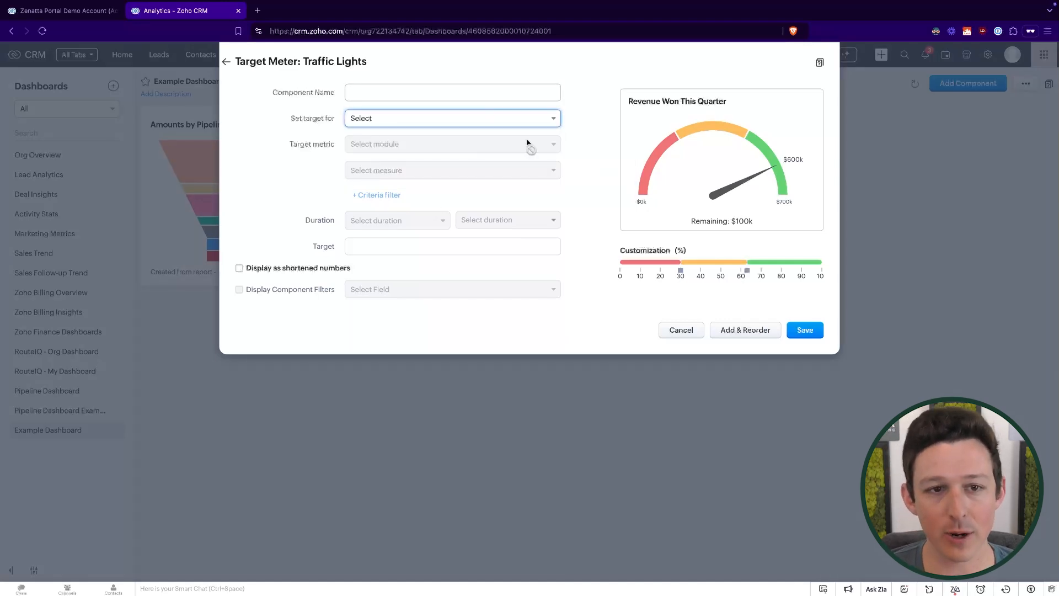
left_click(681, 330)
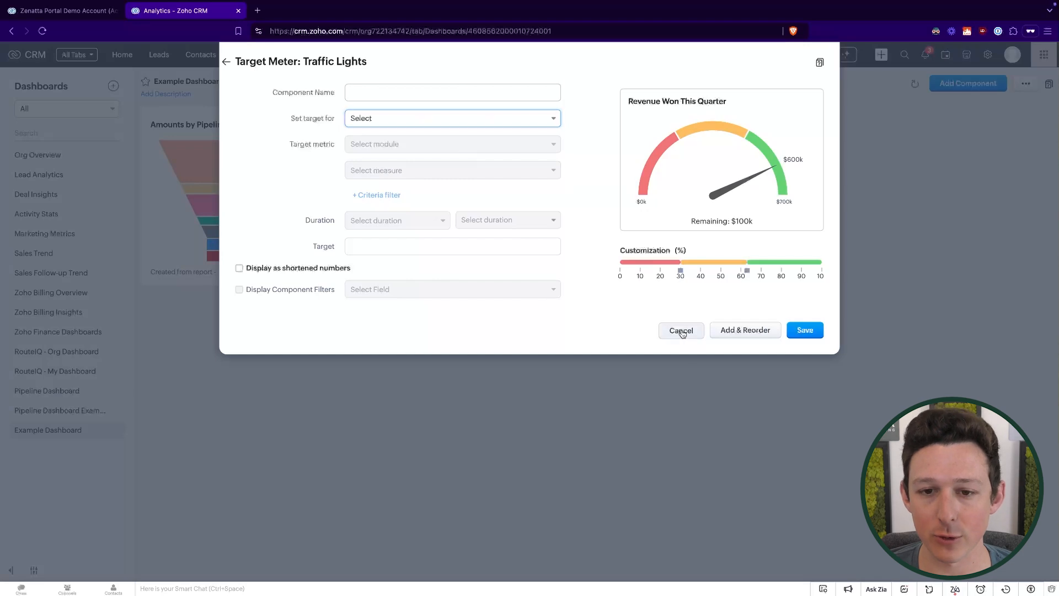
Look through the Funnel component styles, including Standard, Compact and Segment, and close the style chooser.
left_click(959, 91)
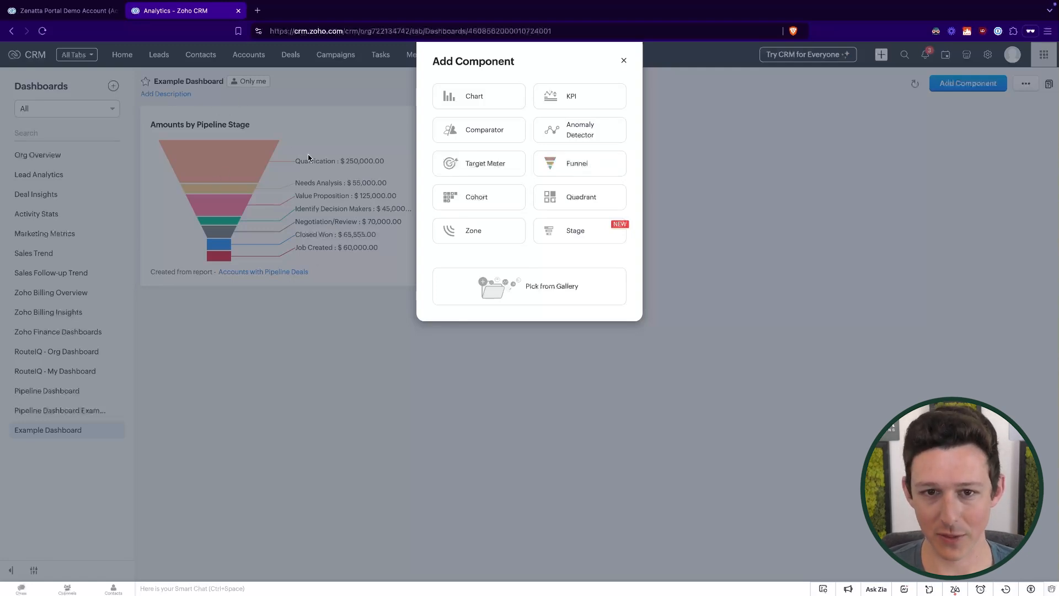
left_click(581, 167)
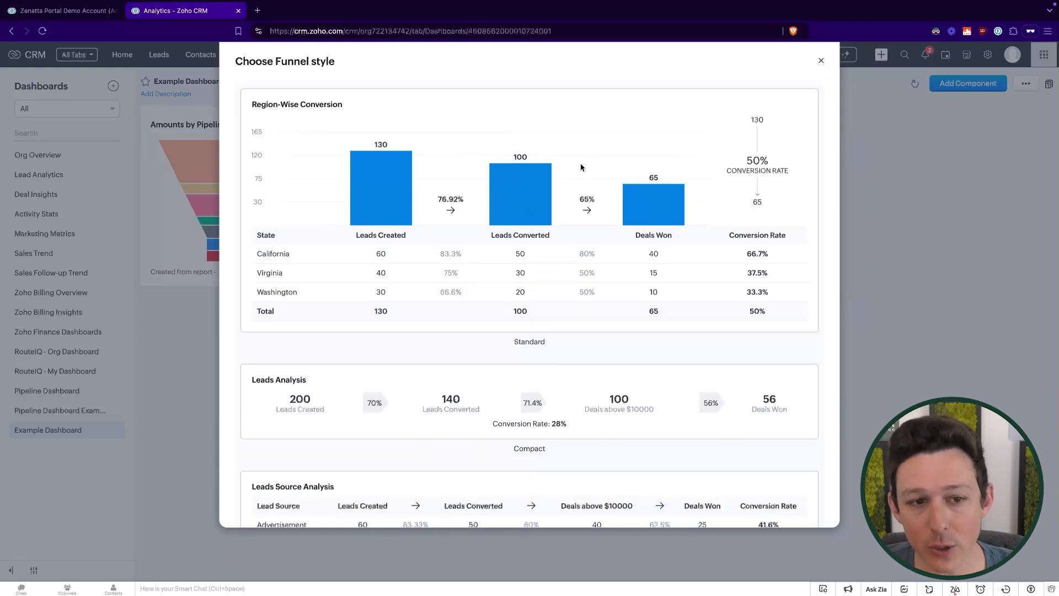
scroll(581, 167, "down", 1)
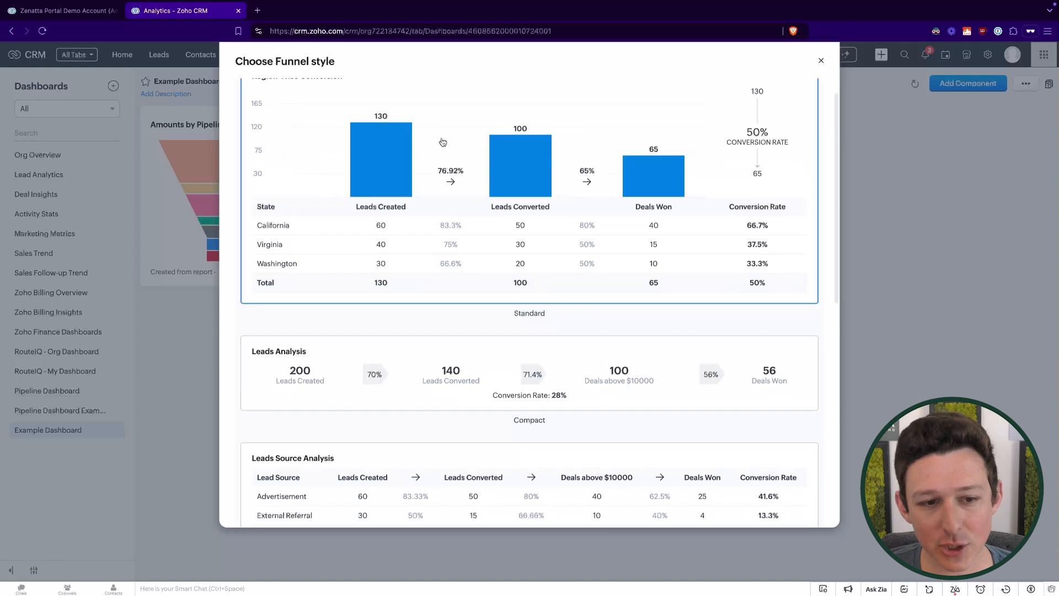
scroll(433, 187, "down", 5)
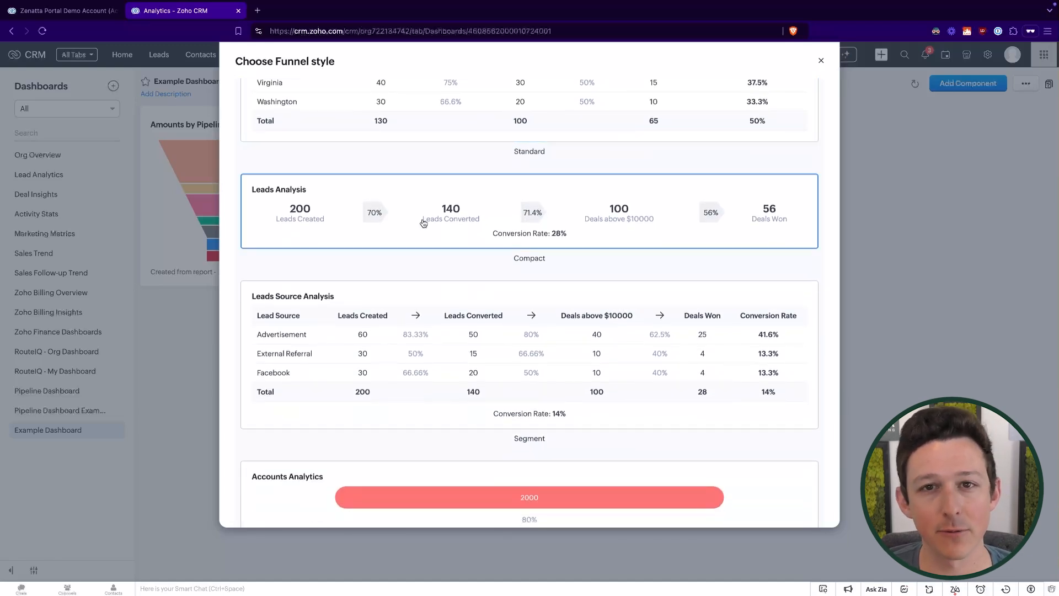
scroll(297, 214, "down", 6)
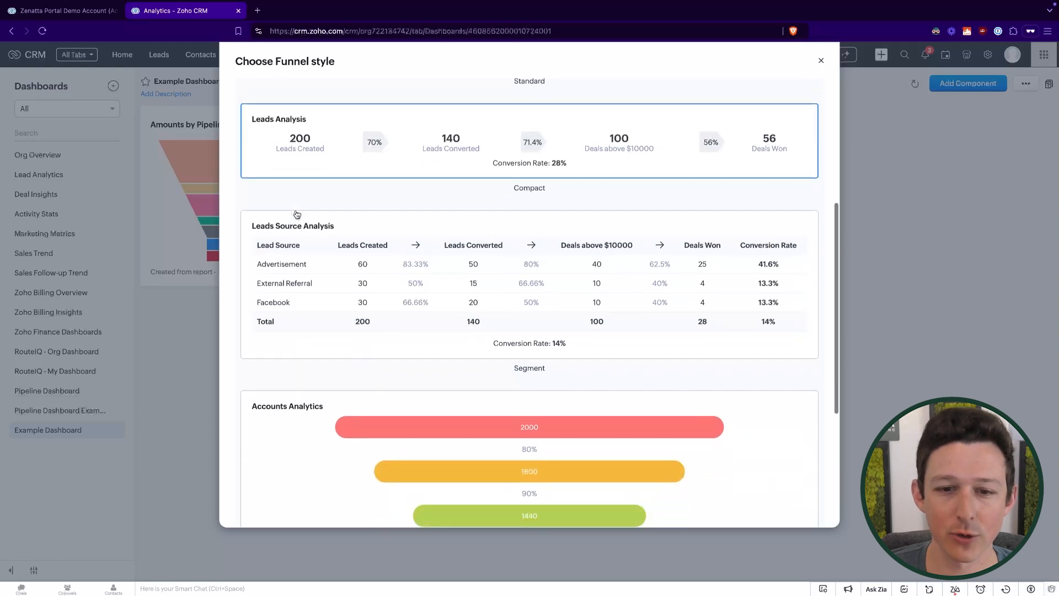
scroll(616, 265, "up", 10)
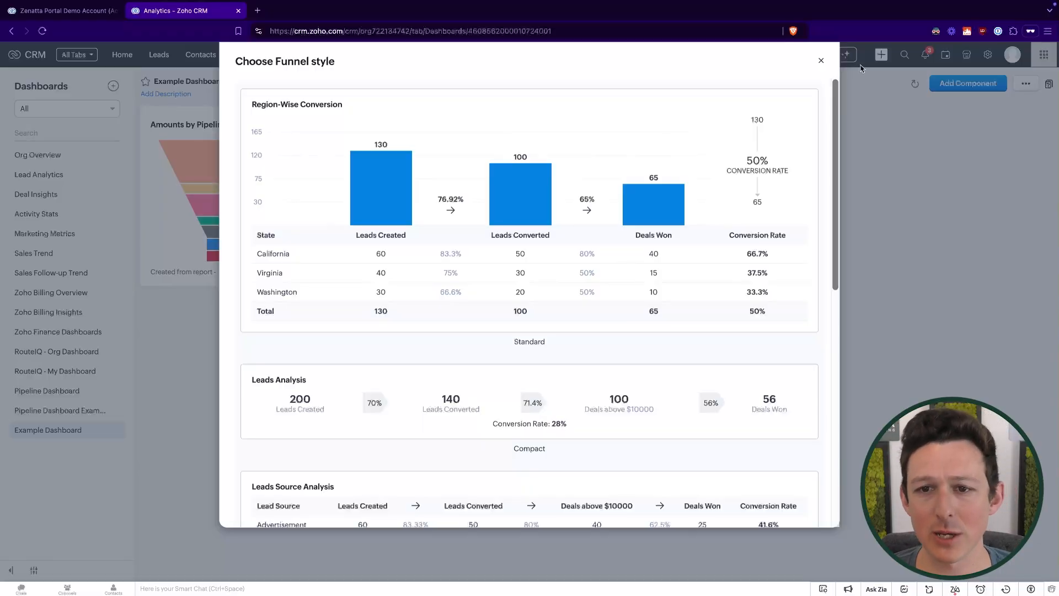
left_click(822, 62)
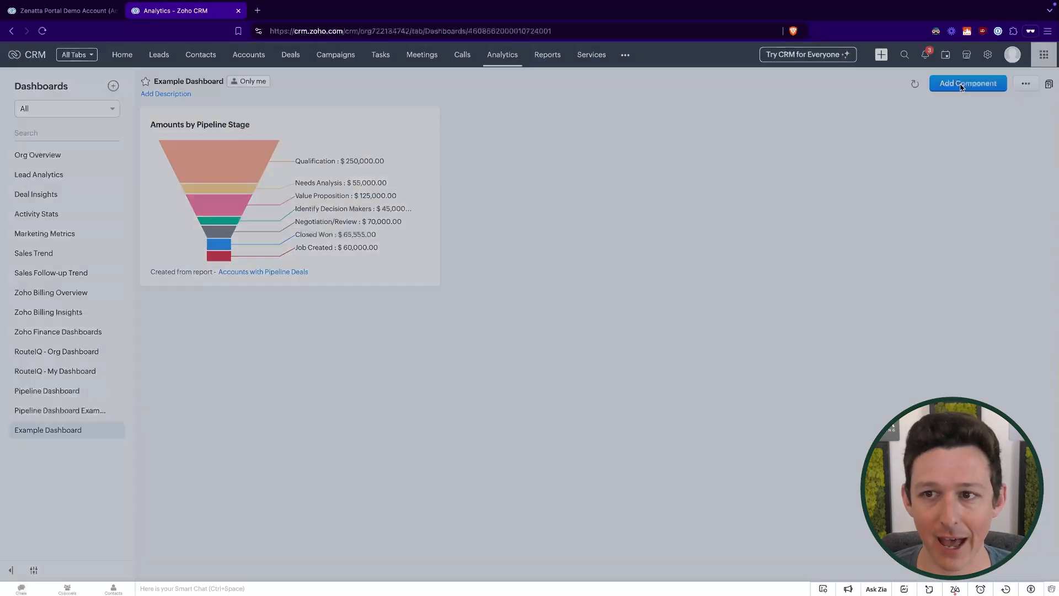
Look through the Cohort component styles, including Basic, Standard and Advanced, and close the style chooser.
left_click(967, 83)
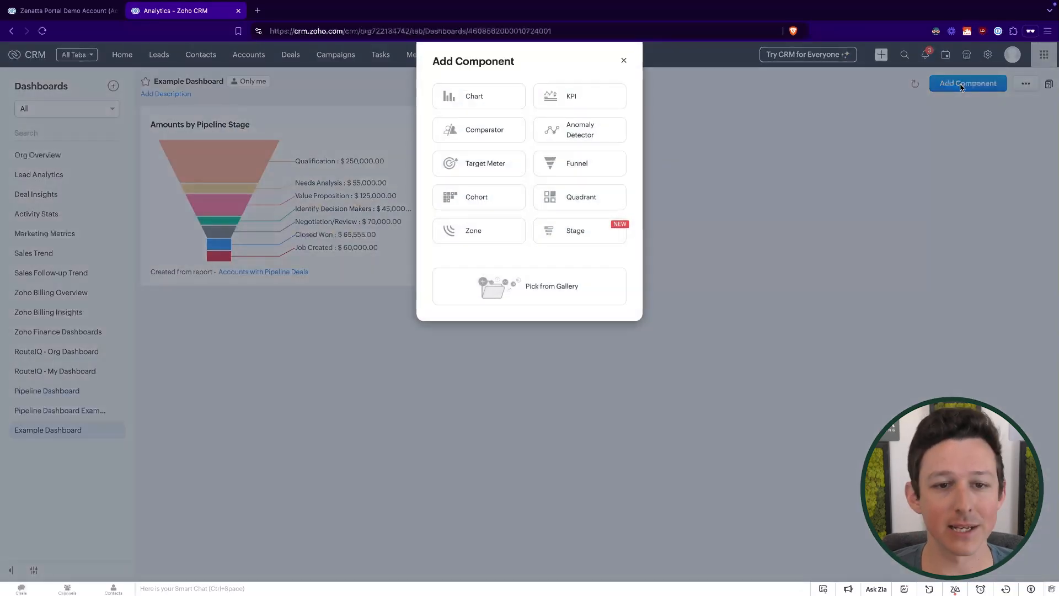
left_click(479, 198)
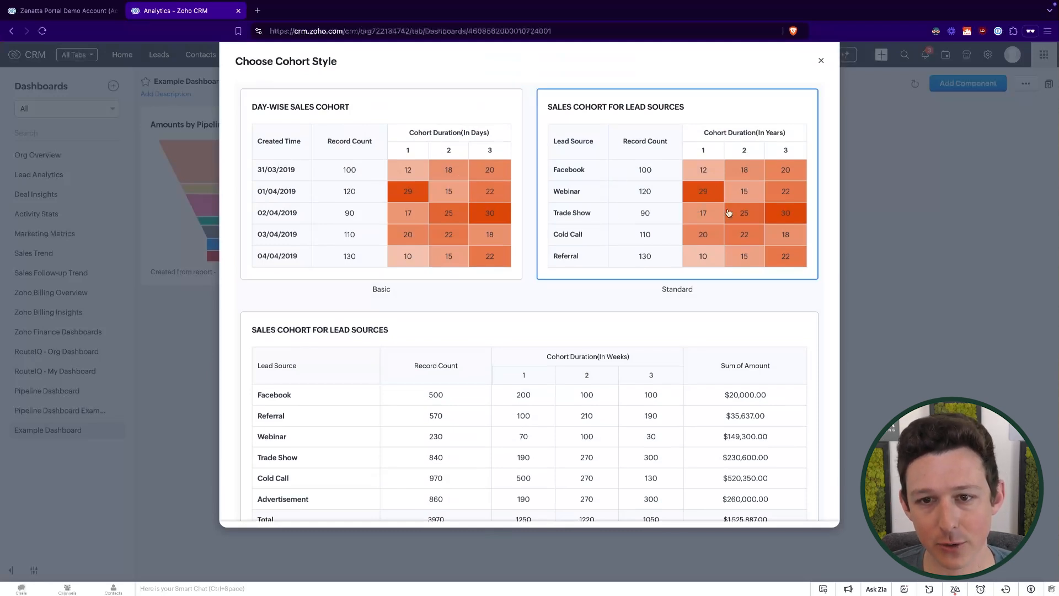
scroll(717, 151, "down", 1)
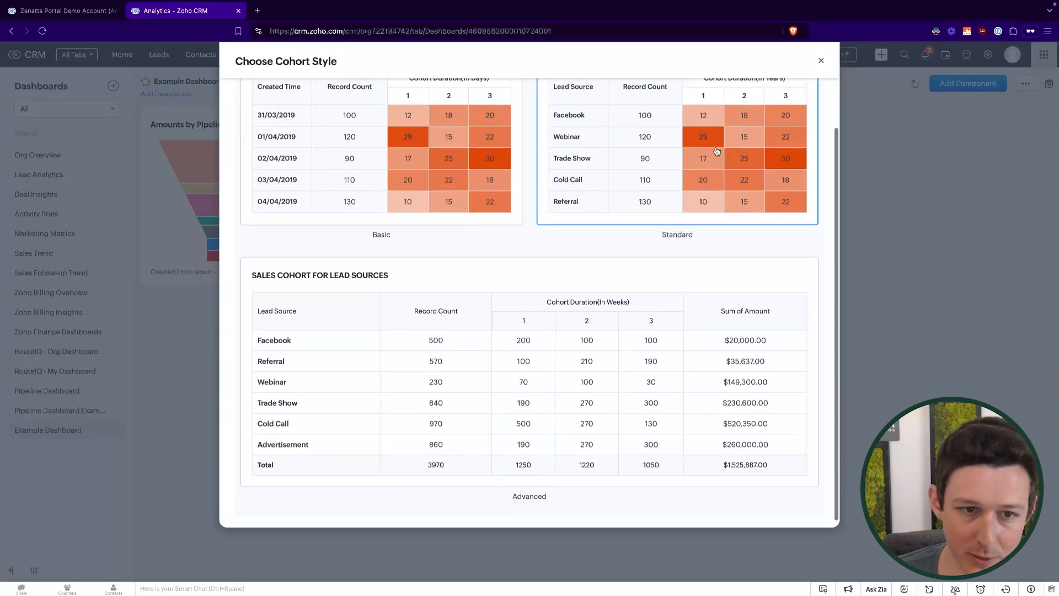
scroll(716, 154, "up", 1)
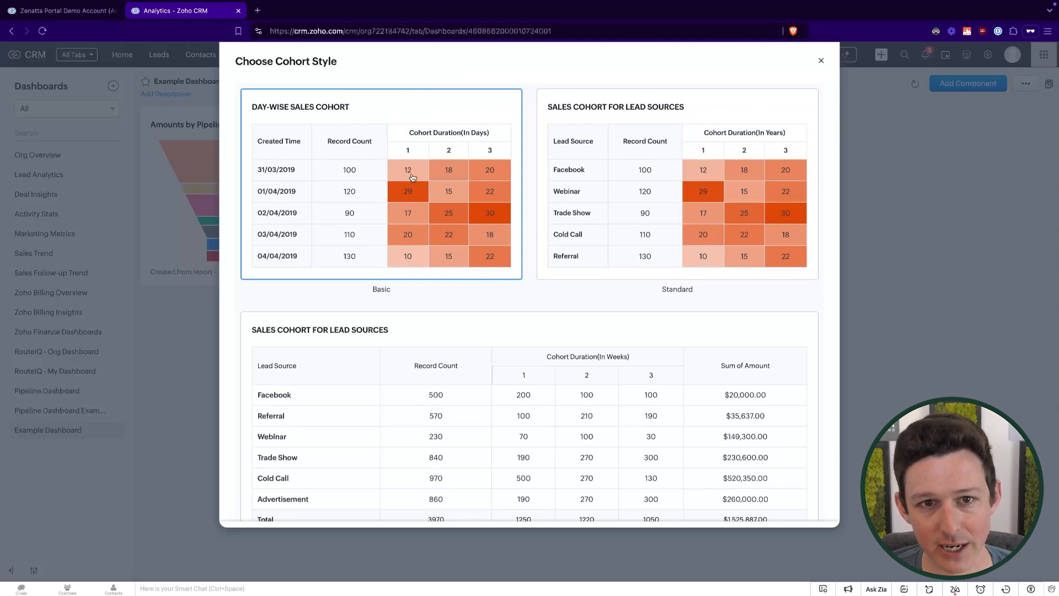
scroll(388, 224, "down", 1)
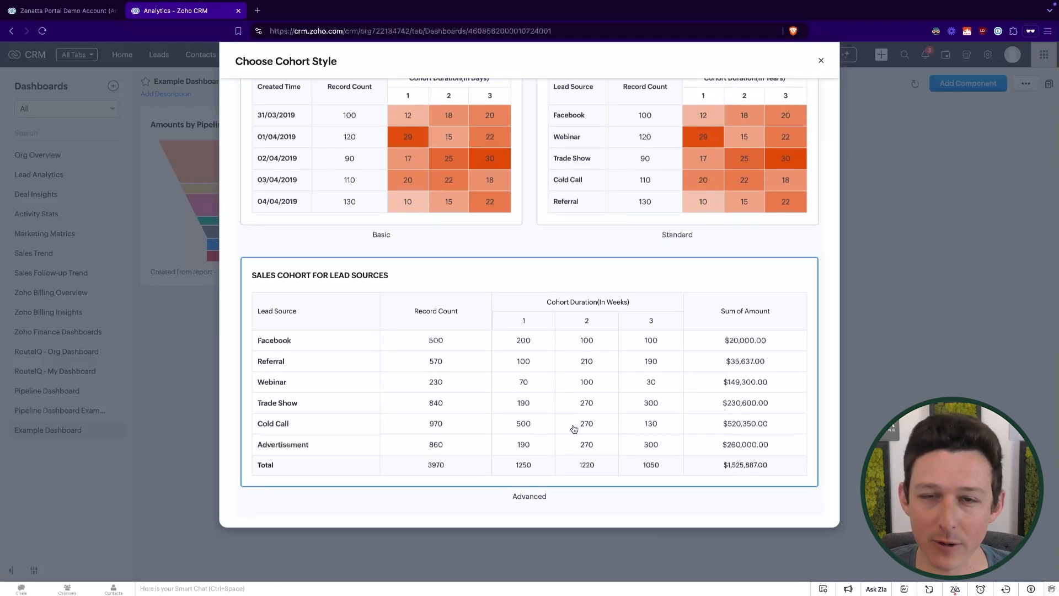
scroll(574, 429, "up", 1)
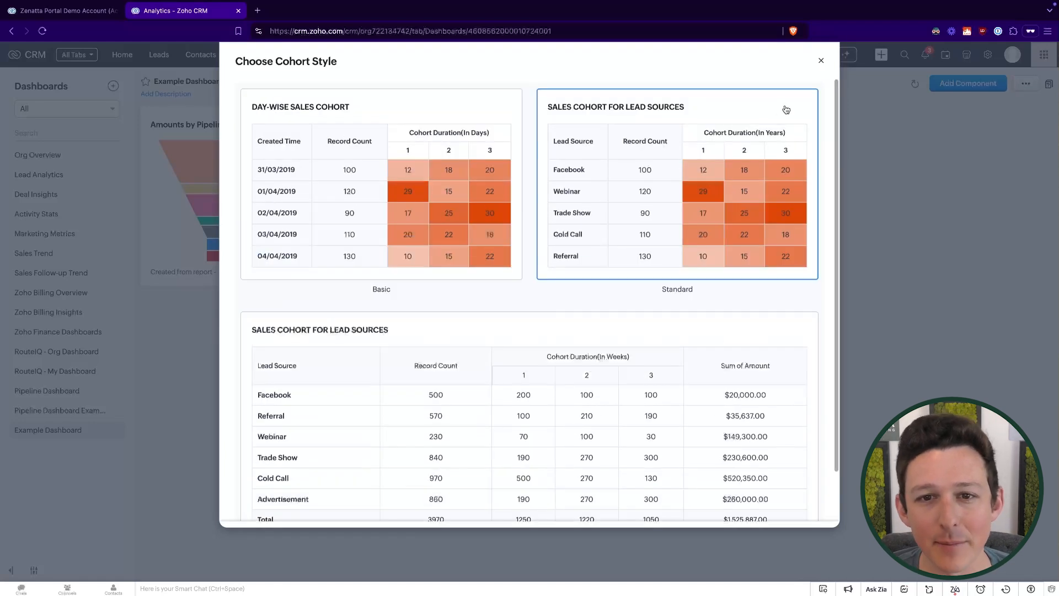
left_click(821, 63)
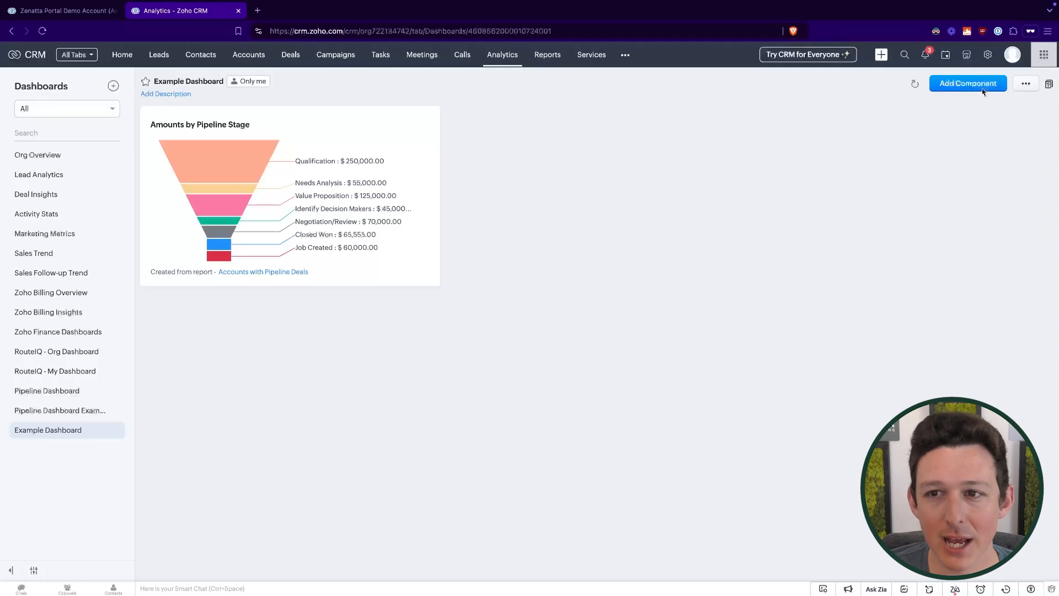
Look through the Standard and Advanced Quadrant styles for a new dashboard component and close the chooser.
left_click(981, 87)
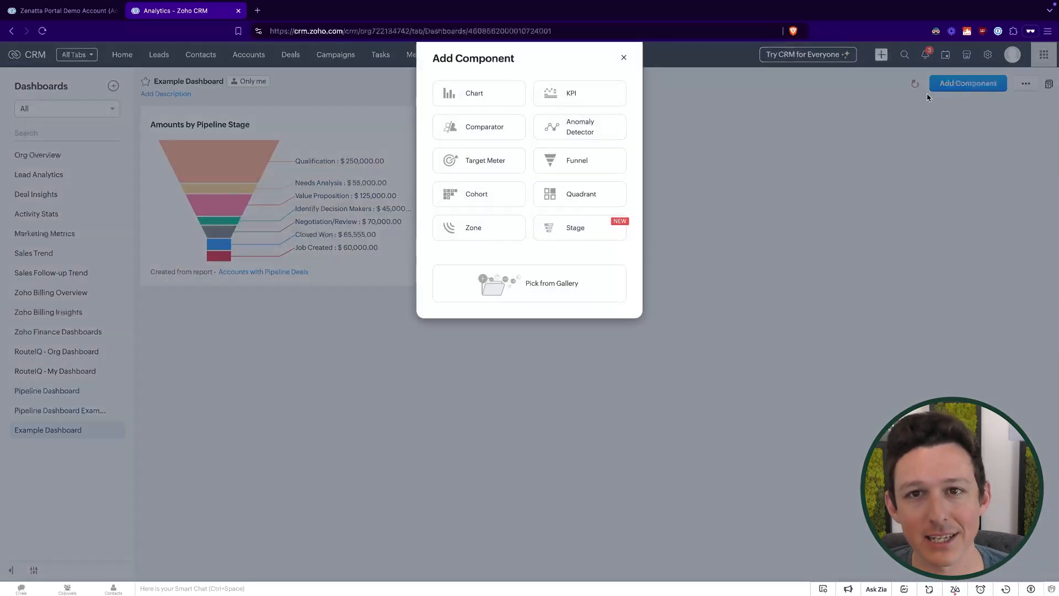
left_click(594, 200)
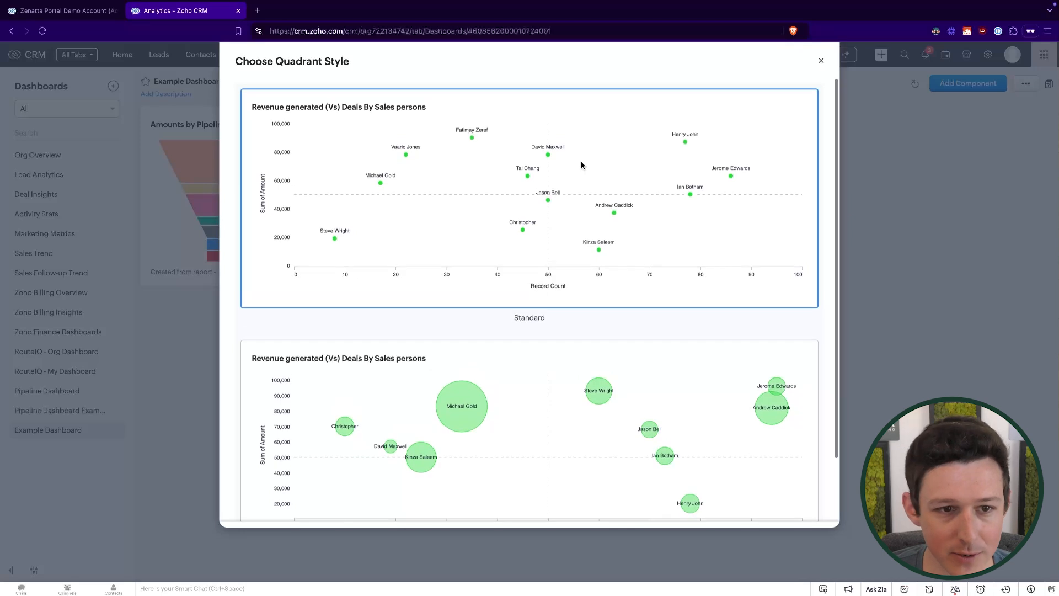
scroll(568, 238, "down", 2)
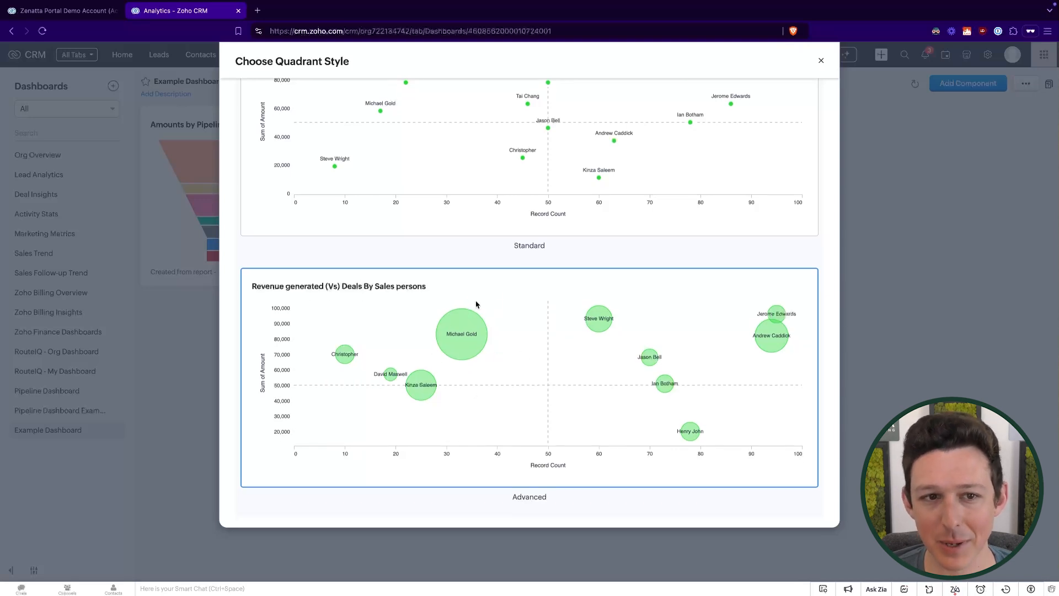
scroll(475, 303, "up", 2)
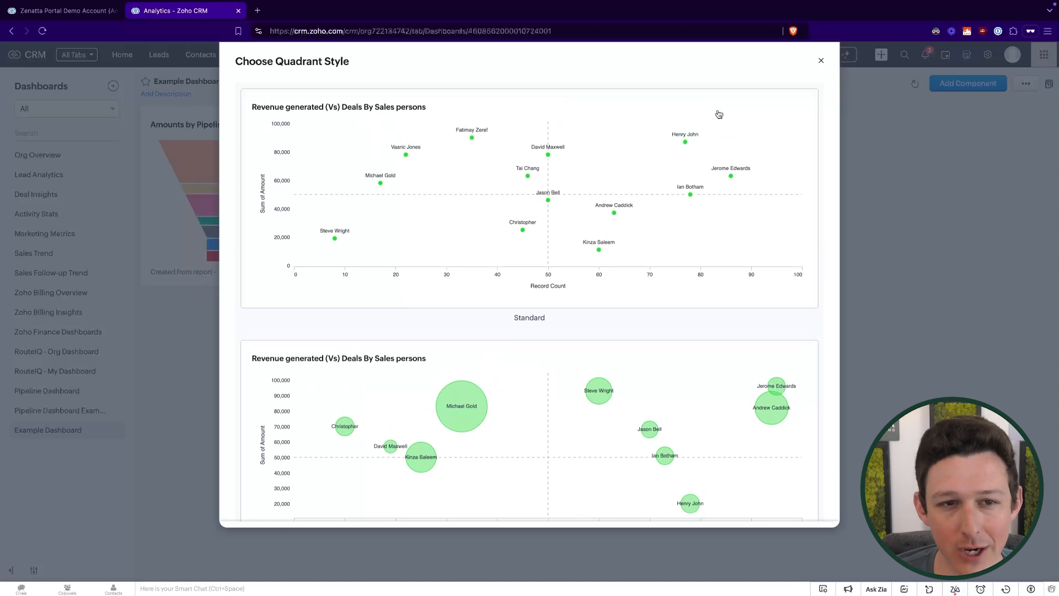
left_click(820, 61)
Look through the Standard and Advanced Zone component styles and close the style chooser.
left_click(980, 85)
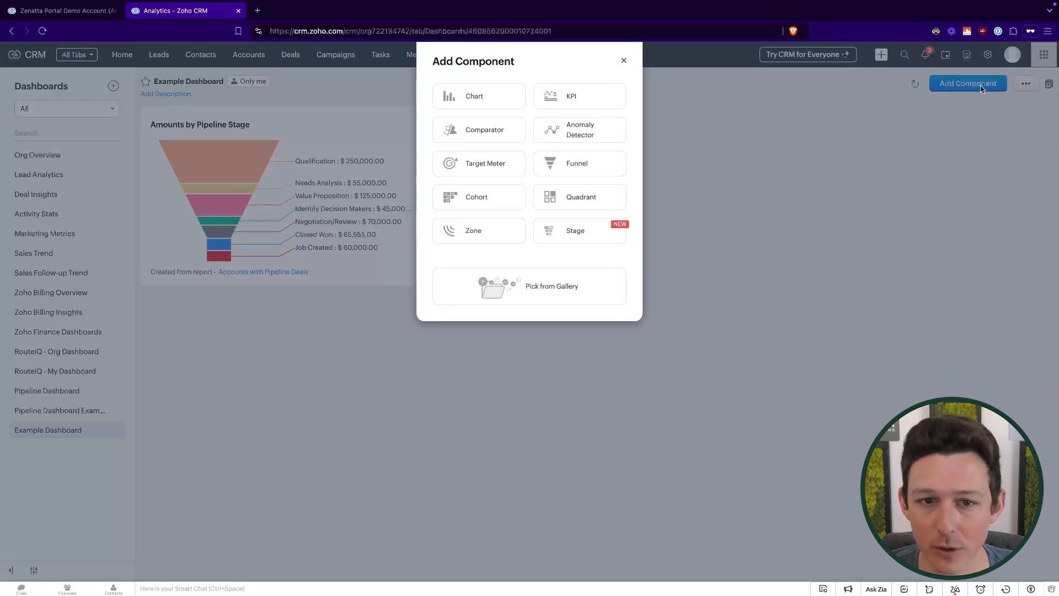
left_click(465, 231)
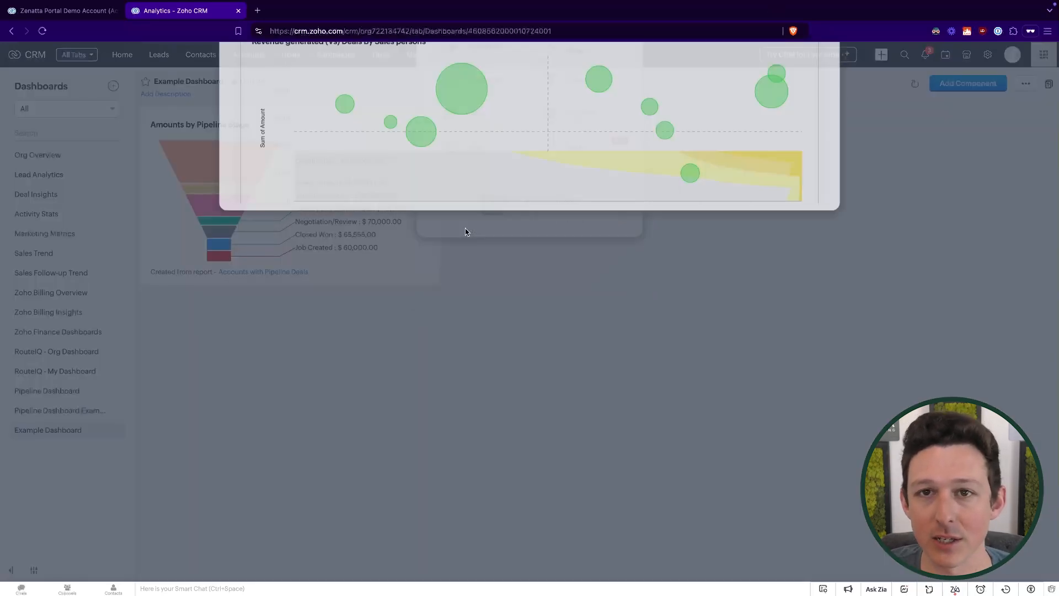
scroll(566, 164, "down", 2)
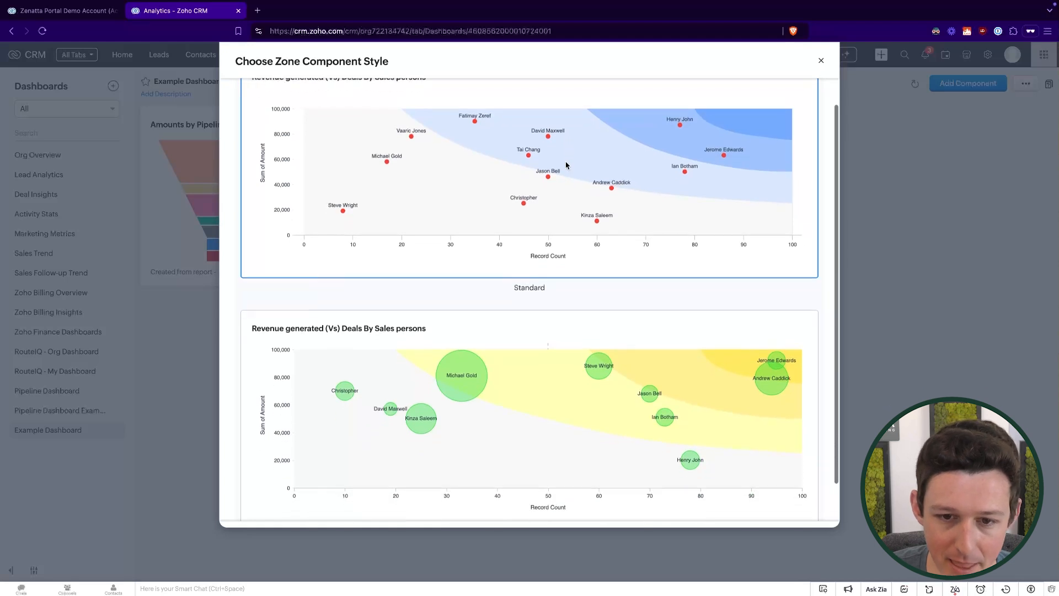
scroll(566, 164, "down", 1)
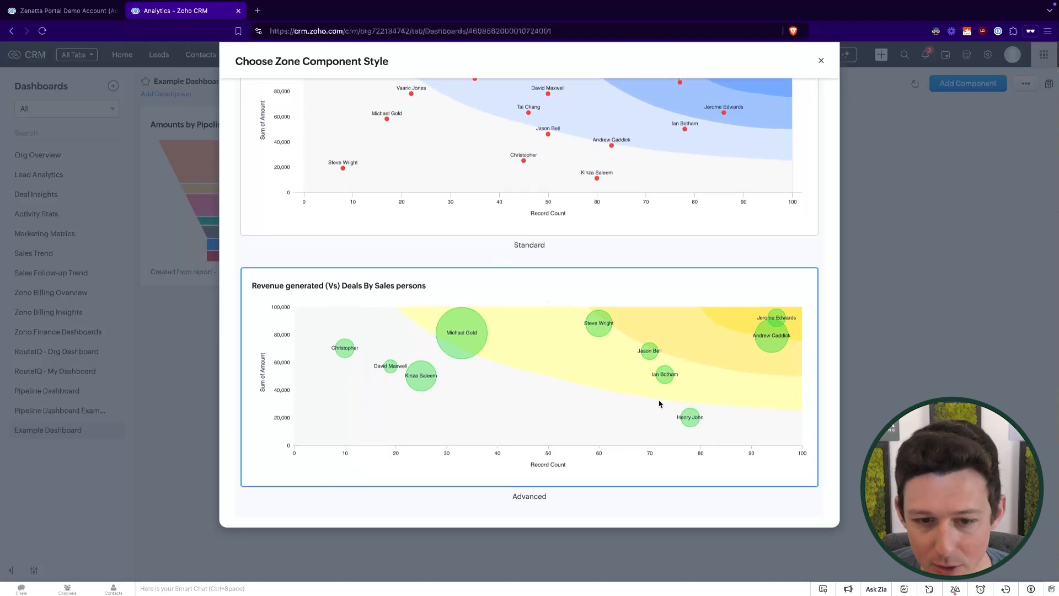
scroll(799, 328, "up", 2)
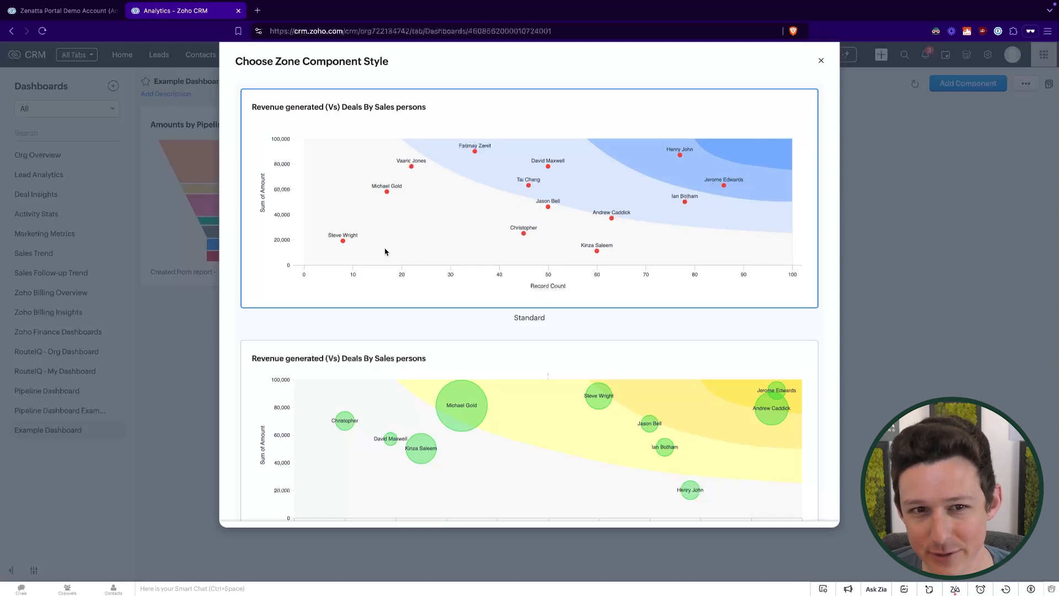
scroll(641, 163, "down", 1)
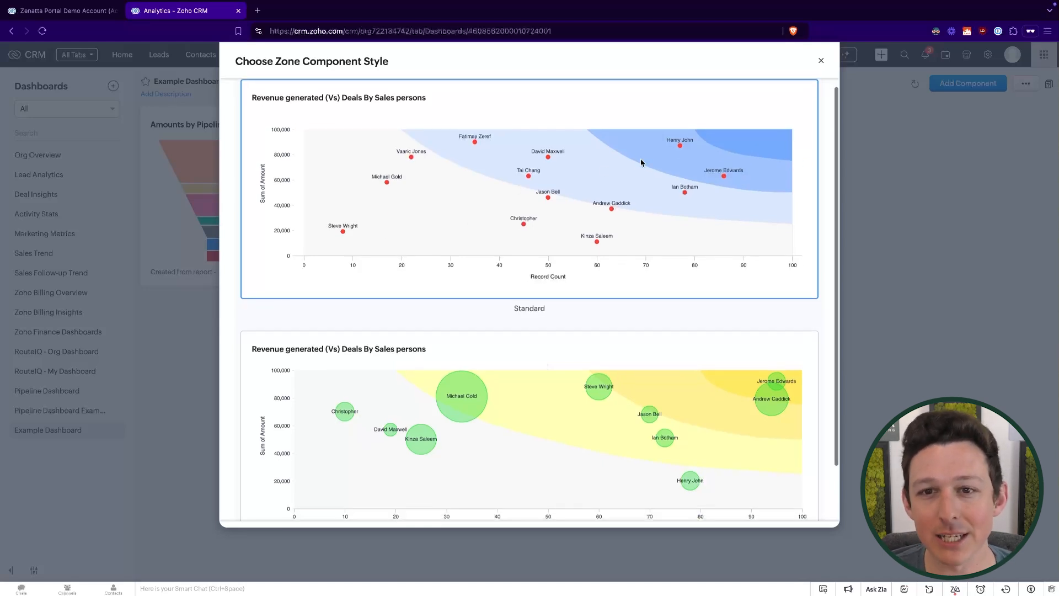
left_click(821, 62)
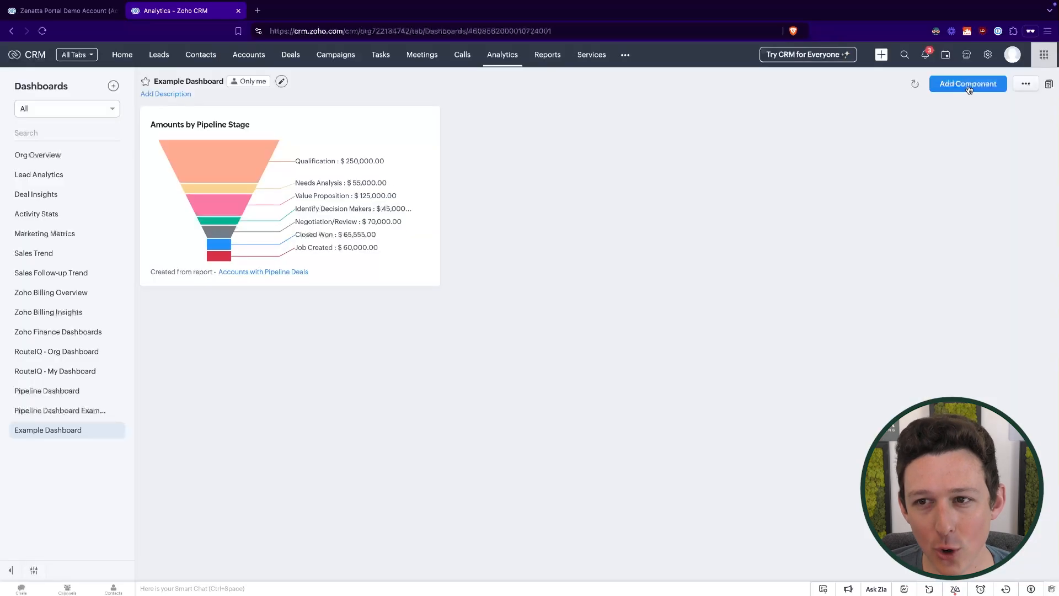
Reopen the Quadrant component styles to compare them with the Zone styles, and leave the chooser.
left_click(968, 83)
left_click(594, 198)
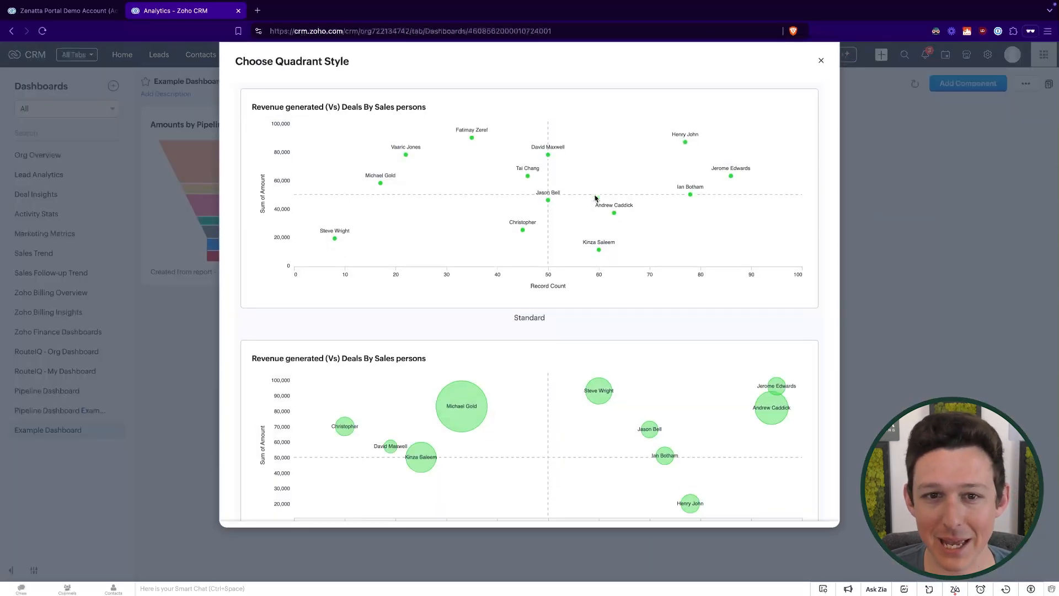
scroll(595, 198, "down", 2)
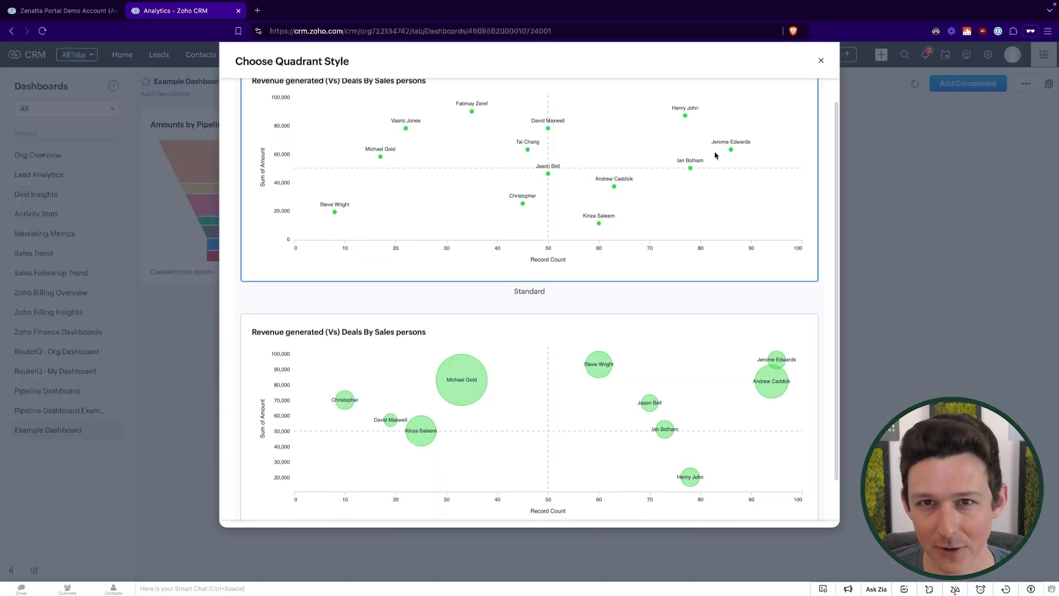
scroll(650, 289, "up", 2)
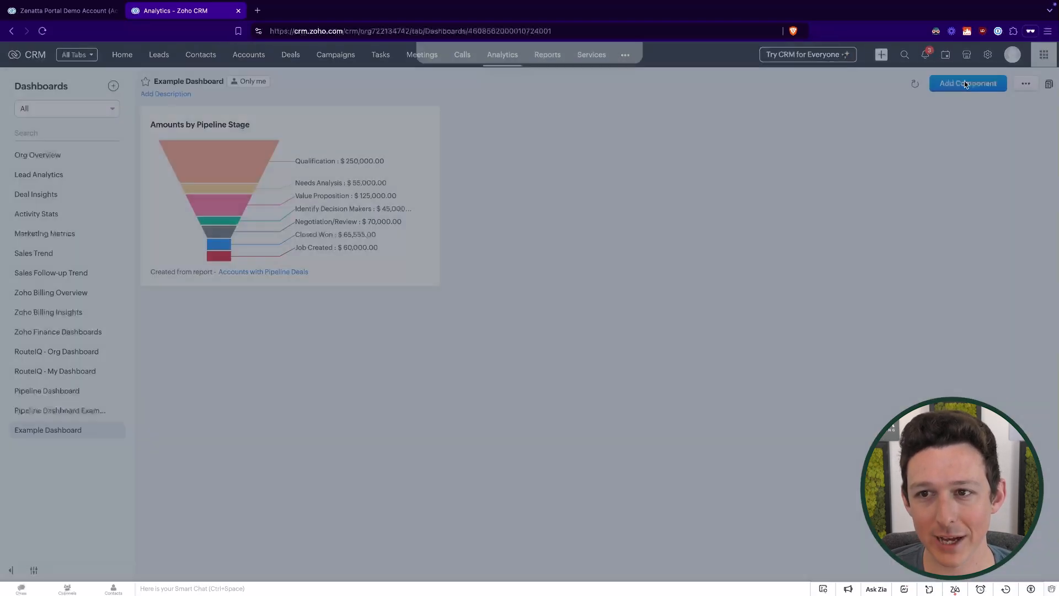
Look through the Stage component styles, from Basic Staircase to Tabular and Stacked Bars, and close the chooser.
left_click(968, 83)
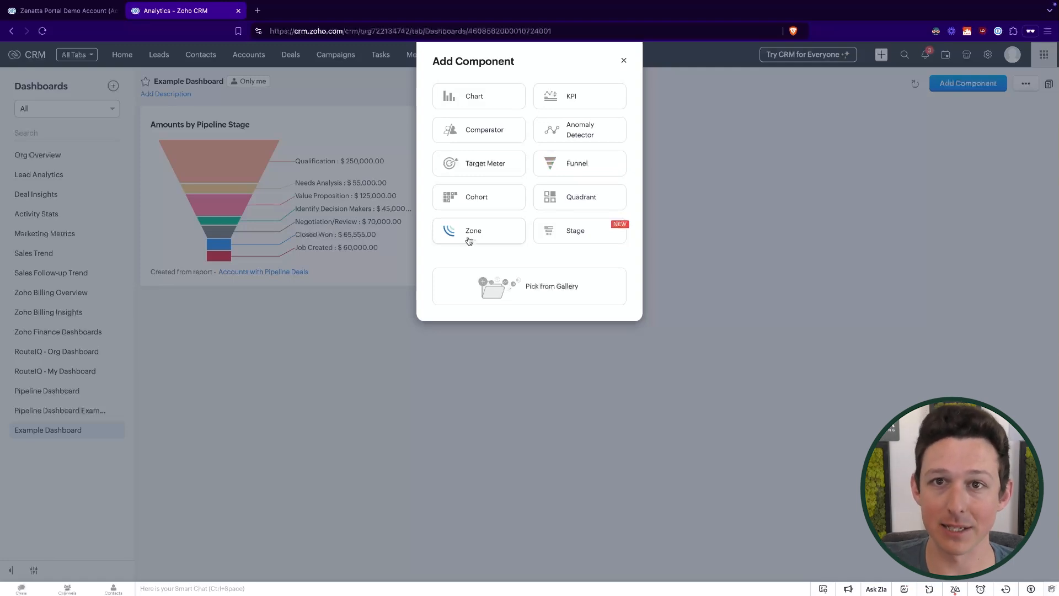
left_click(557, 230)
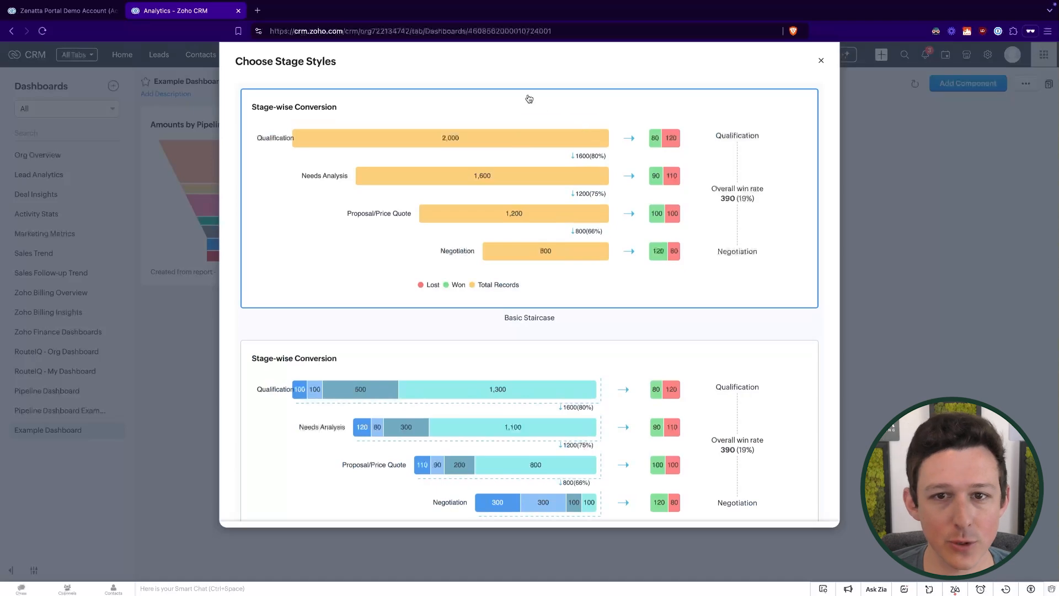
scroll(529, 103, "down", 1)
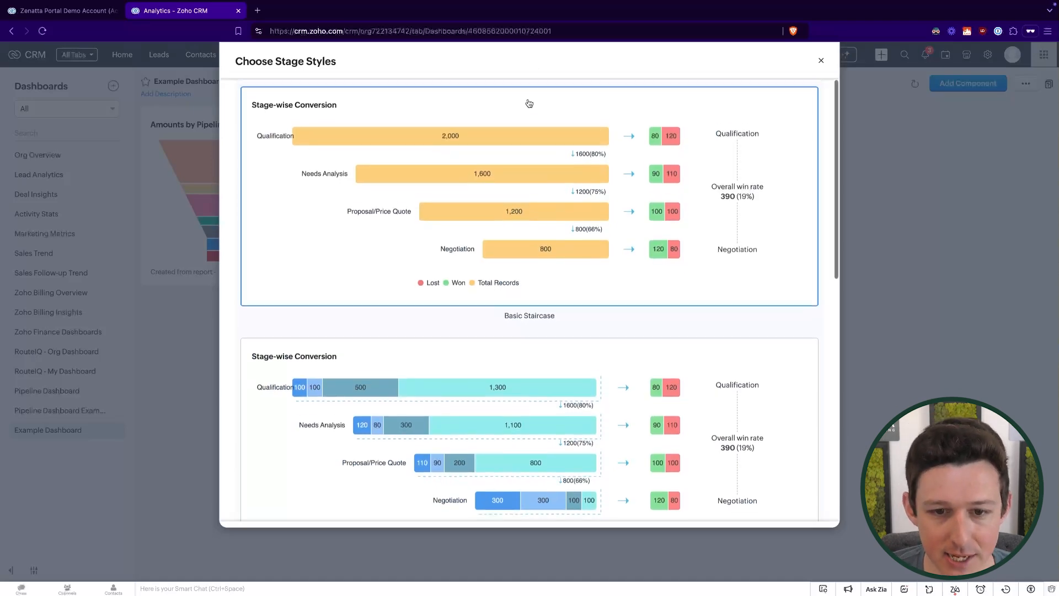
scroll(579, 163, "down", 8)
scroll(568, 166, "down", 2)
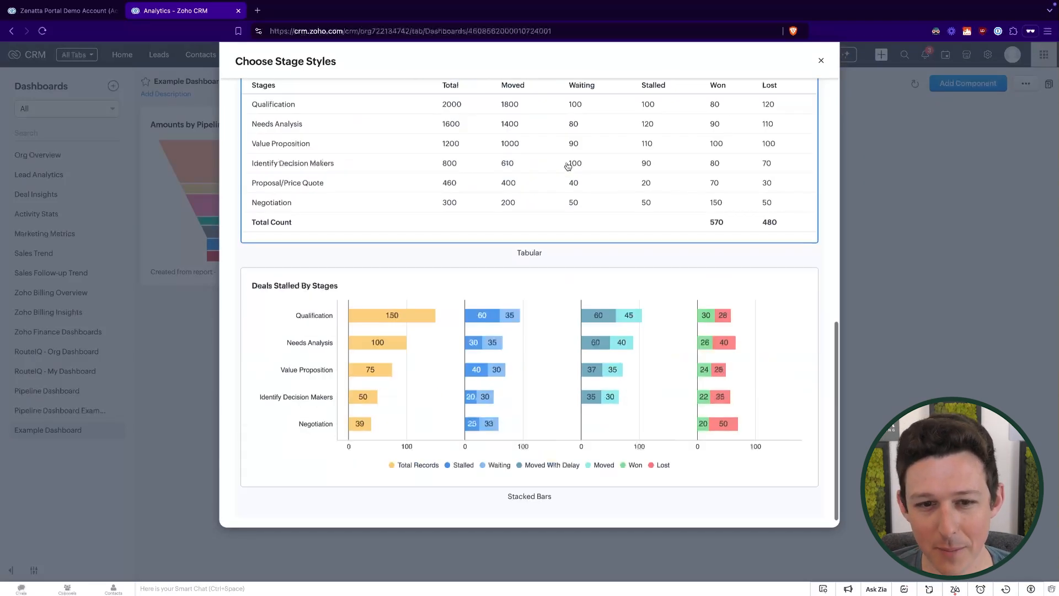
scroll(546, 324, "up", 9)
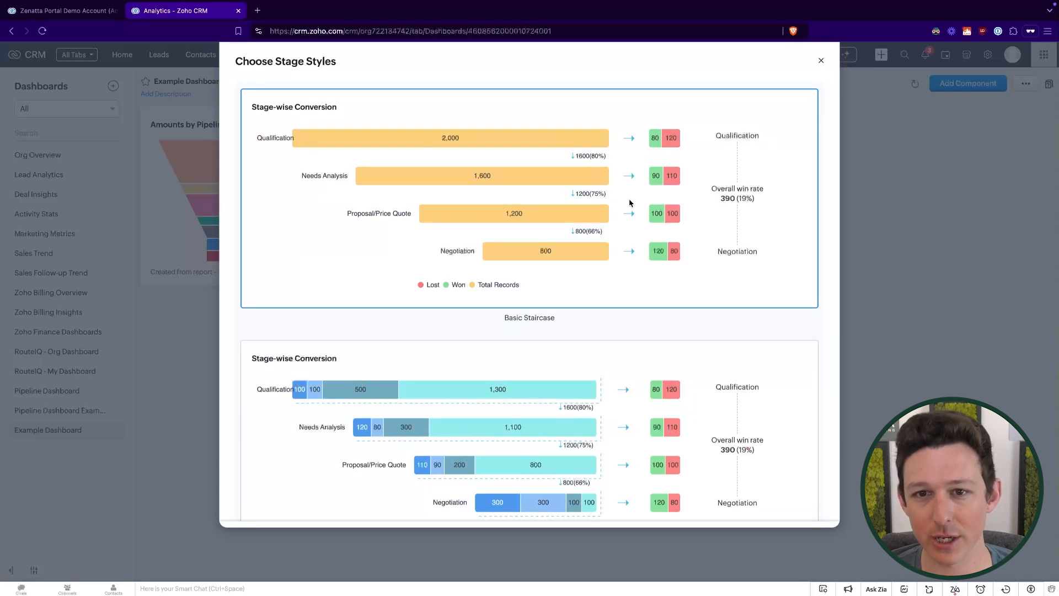
left_click(822, 62)
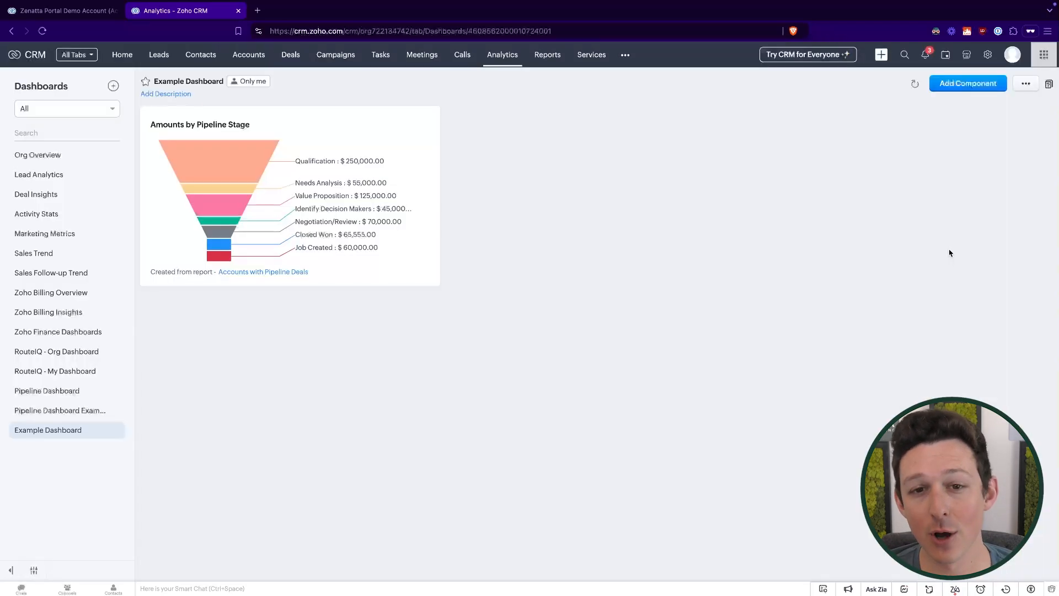
Start a new column chart component on the Example Dashboard and name it "Leads Created by Day by Source".
left_click(969, 85)
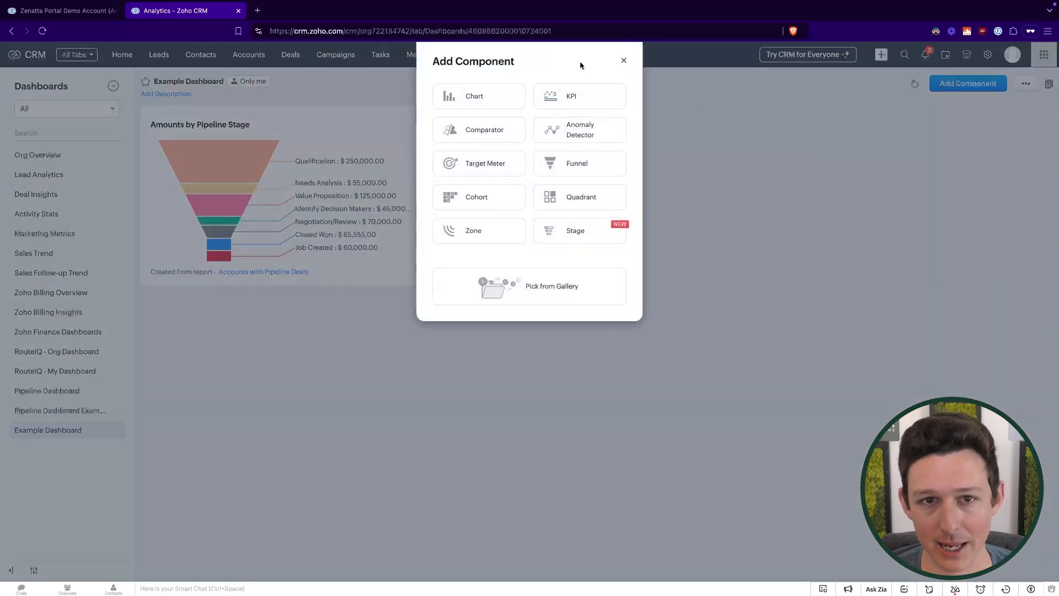
left_click(502, 97)
left_click(487, 105)
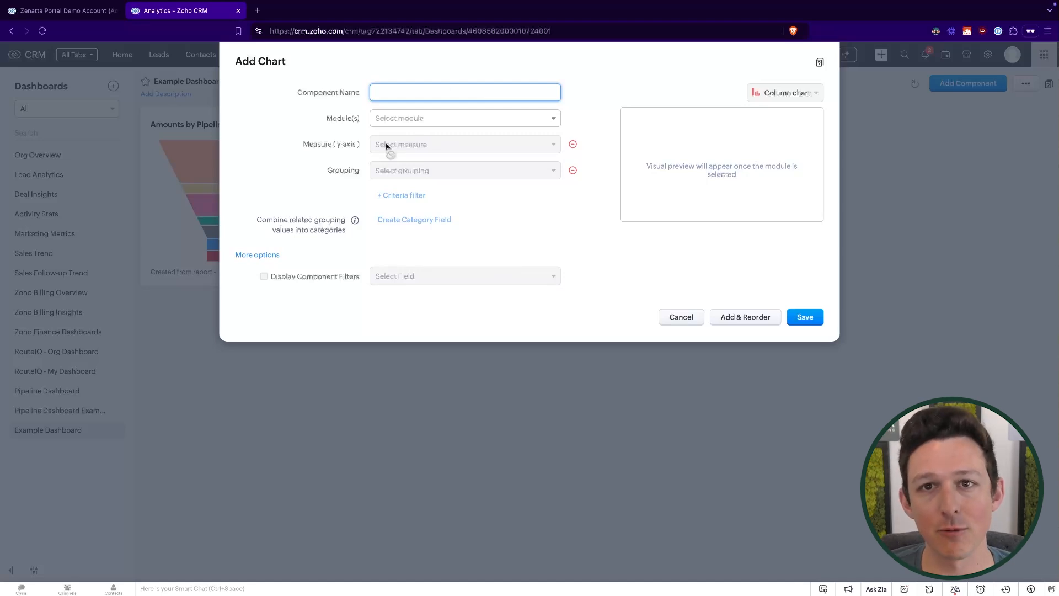
type("Leads Ce")
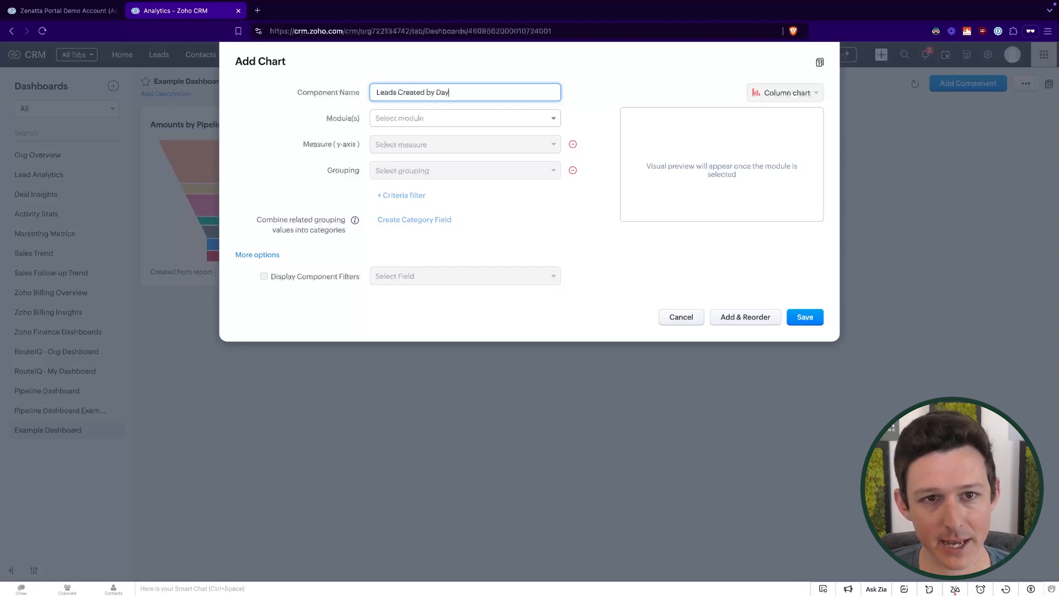
type("ce")
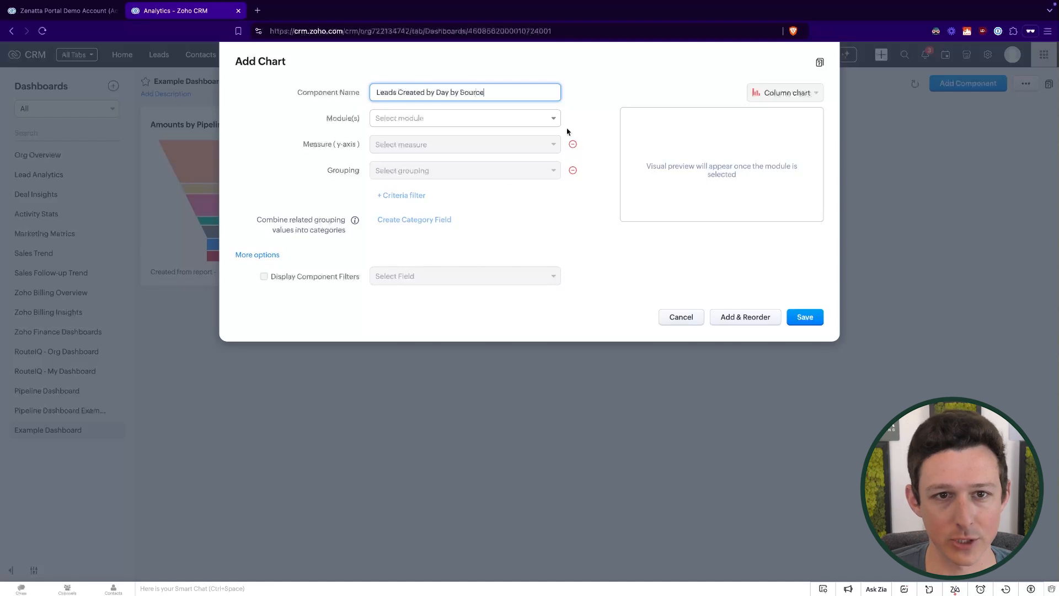
Base the new column chart on the Leads module.
left_click(553, 118)
left_click(536, 120)
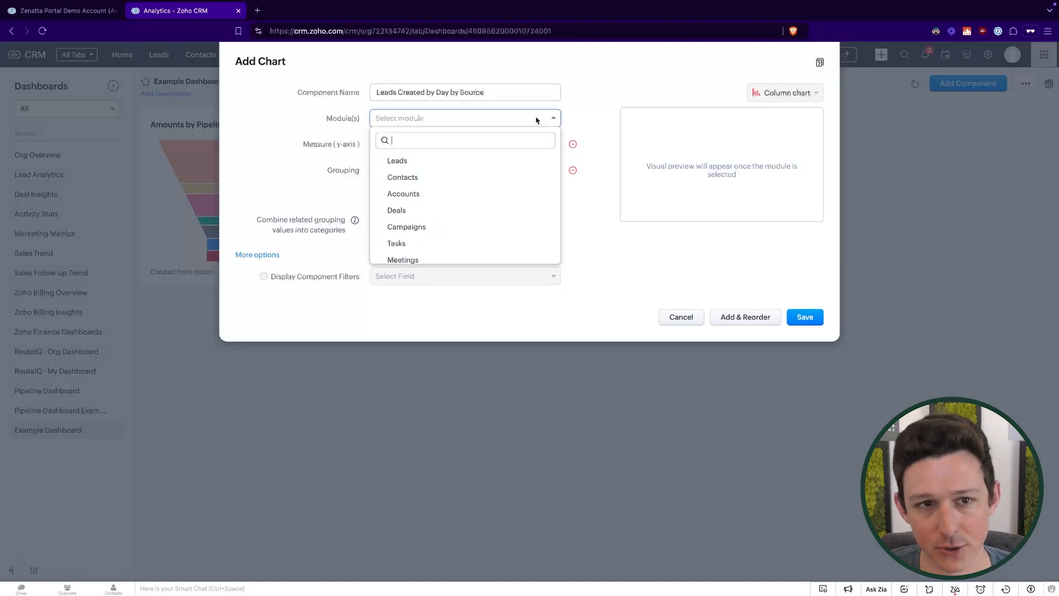
left_click(478, 160)
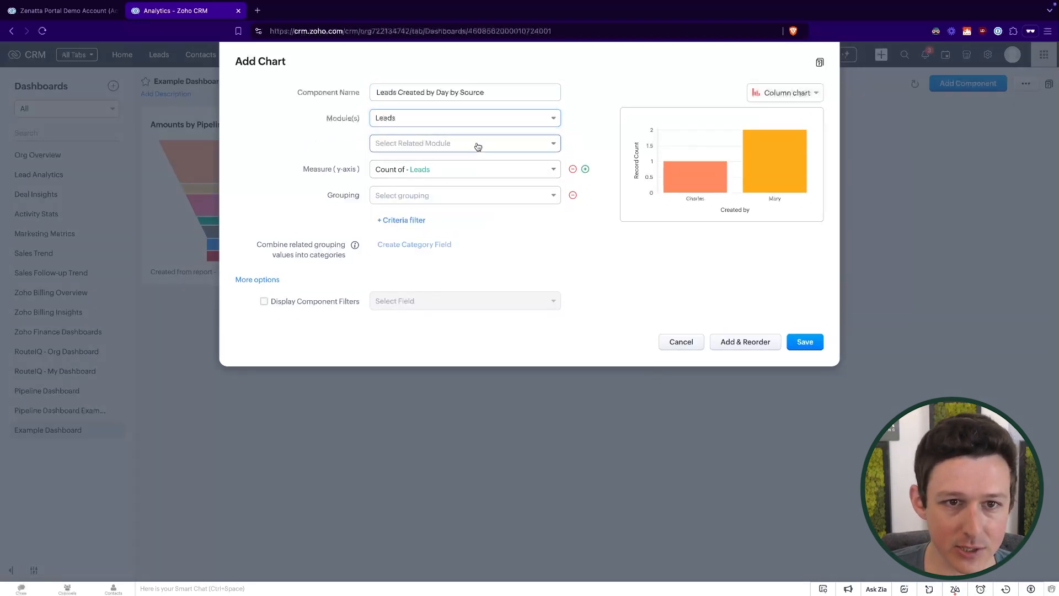
Look through the related modules and the measures offered for the chart, keeping Count of Leads on the y-axis.
left_click(477, 145)
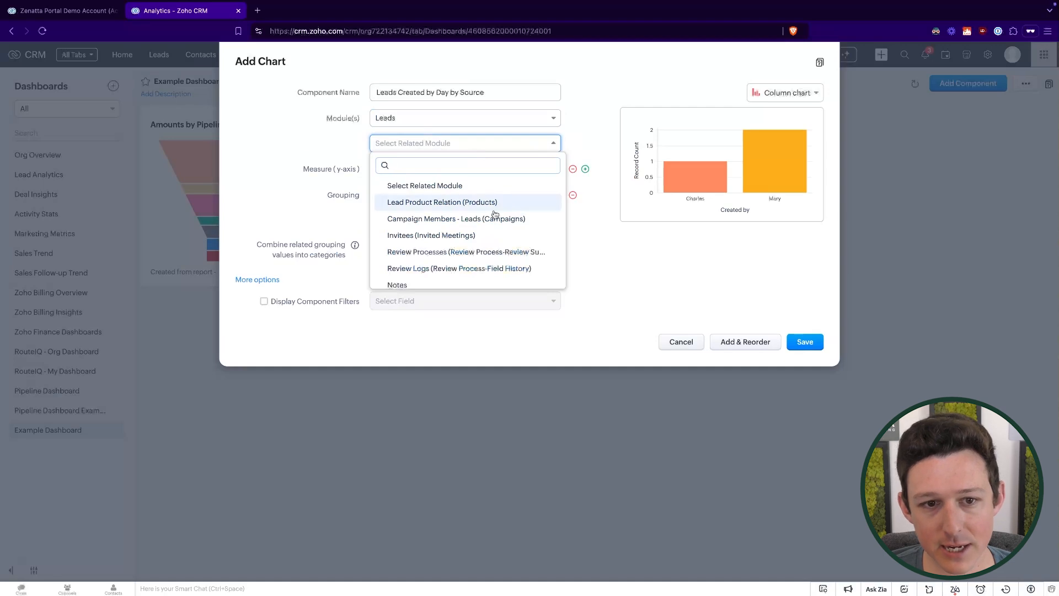
scroll(493, 236, "down", 6)
scroll(493, 236, "up", 6)
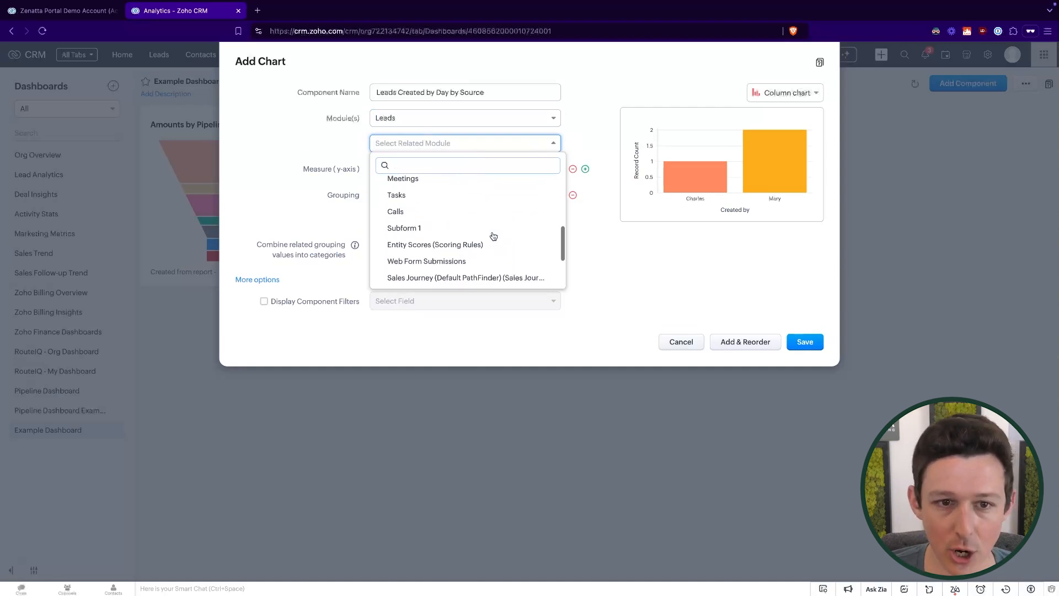
left_click(629, 274)
left_click(442, 175)
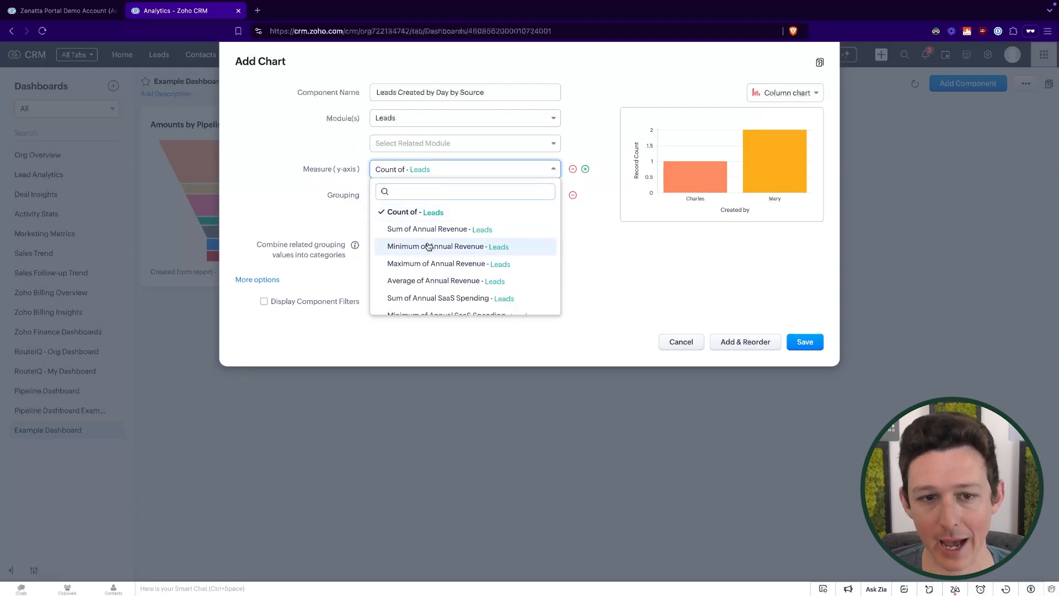
scroll(436, 248, "down", 5)
scroll(436, 248, "up", 5)
left_click(377, 95)
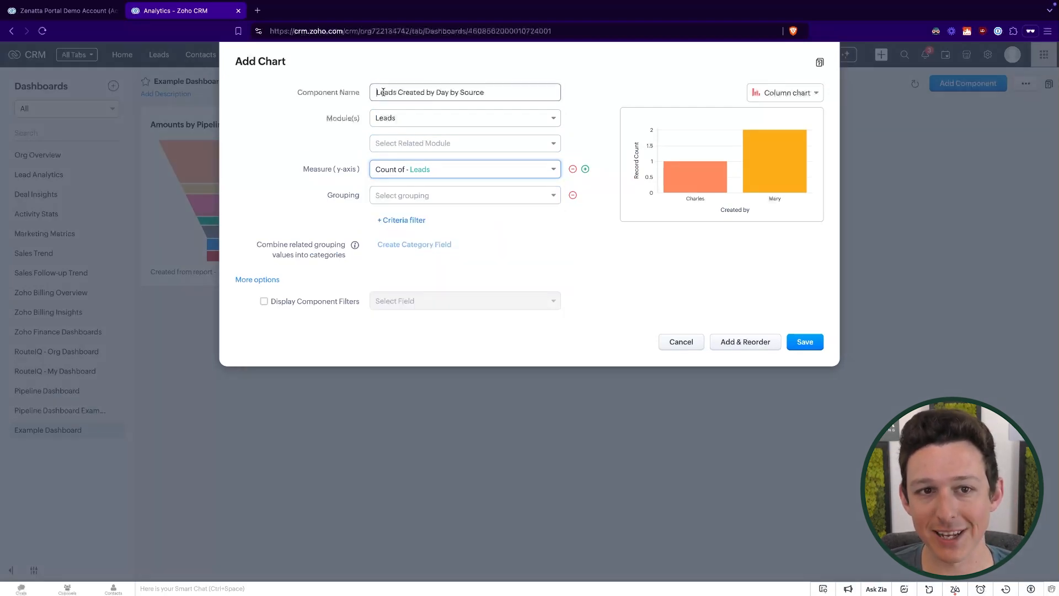
left_click_drag(378, 92, 542, 91)
left_click(583, 54)
Group the chart by the leads' Created Time, By Day.
left_click(503, 196)
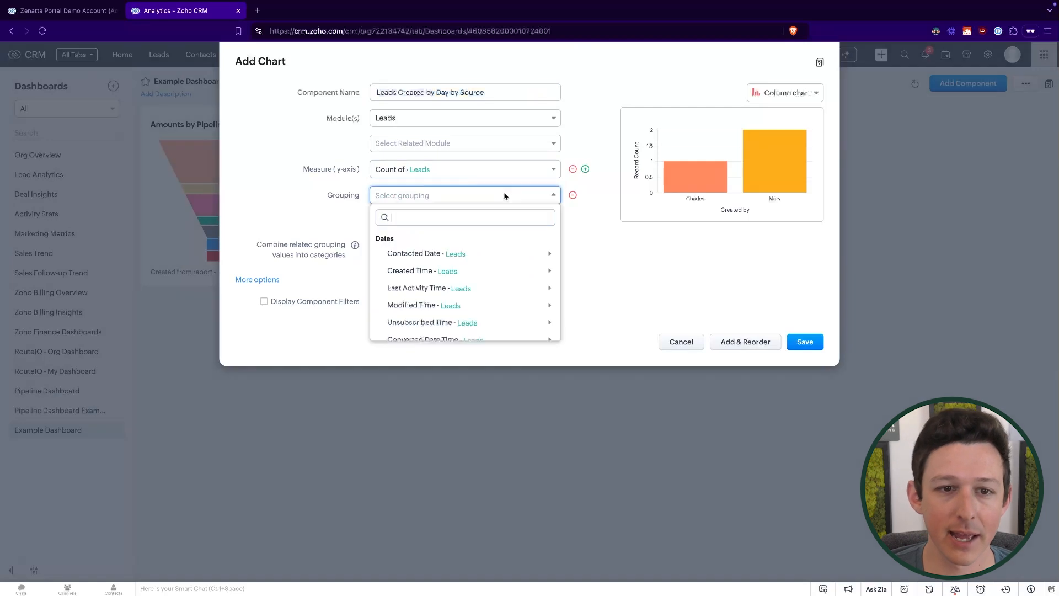
mouse_move(462, 274)
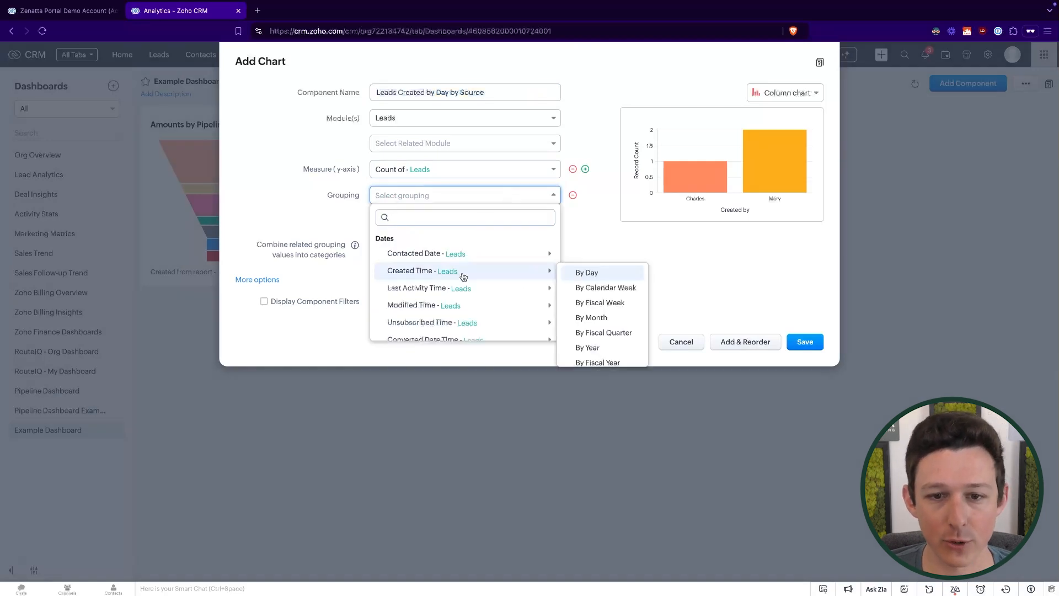
left_click(581, 274)
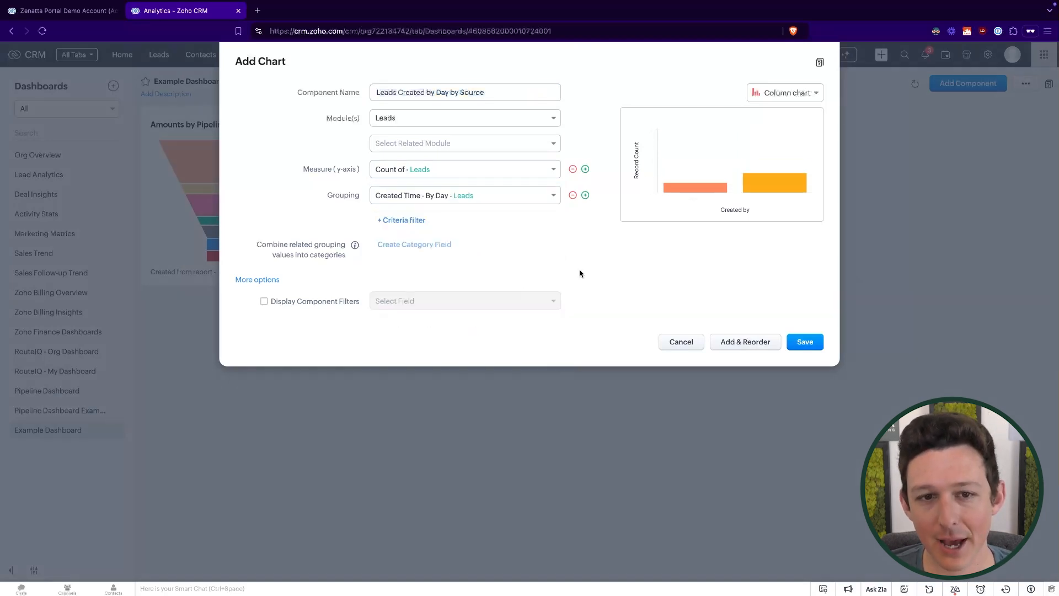
left_click(553, 197)
Rename the chart component as "Leads Created by Month by Source".
double_click(439, 92)
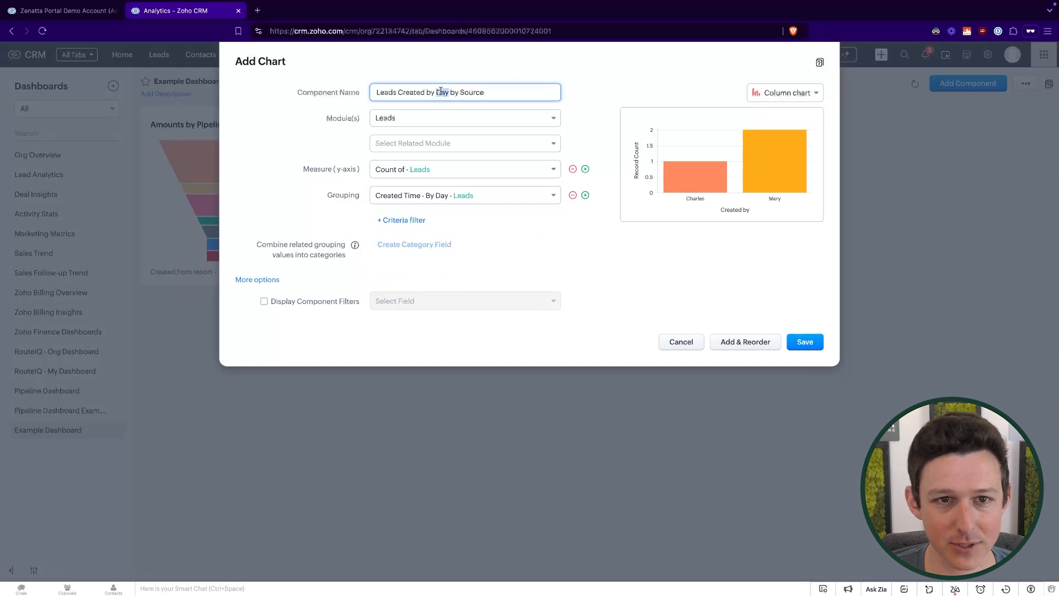
type("mont")
key("BackSpace")
key("BackSpace")
key("BackSpace")
key("BackSpace")
type("Month")
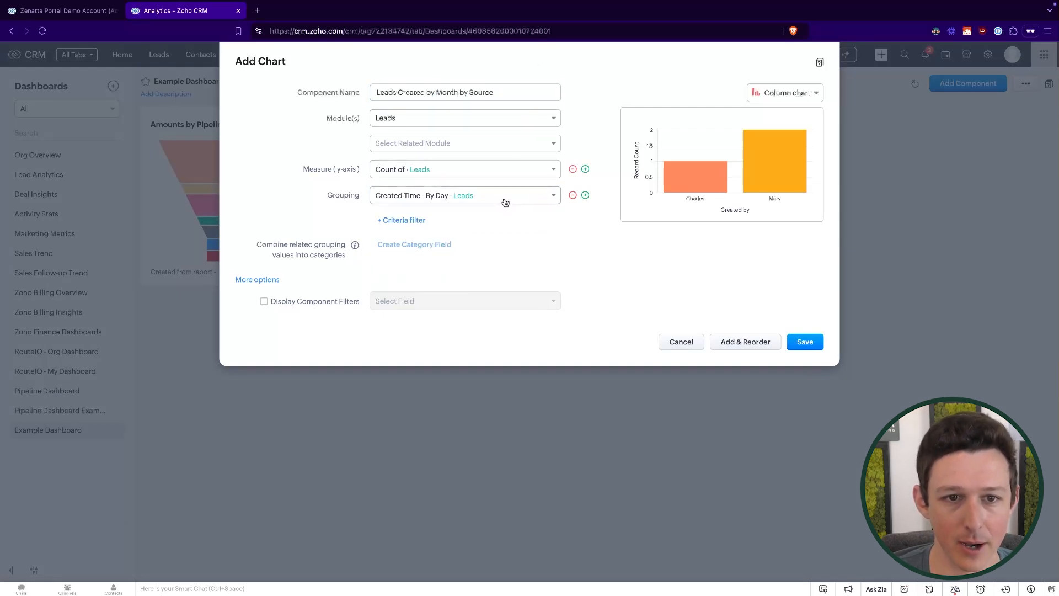
Set the chart's first grouping to the leads' Created Time, By Month.
left_click(505, 202)
mouse_move(480, 274)
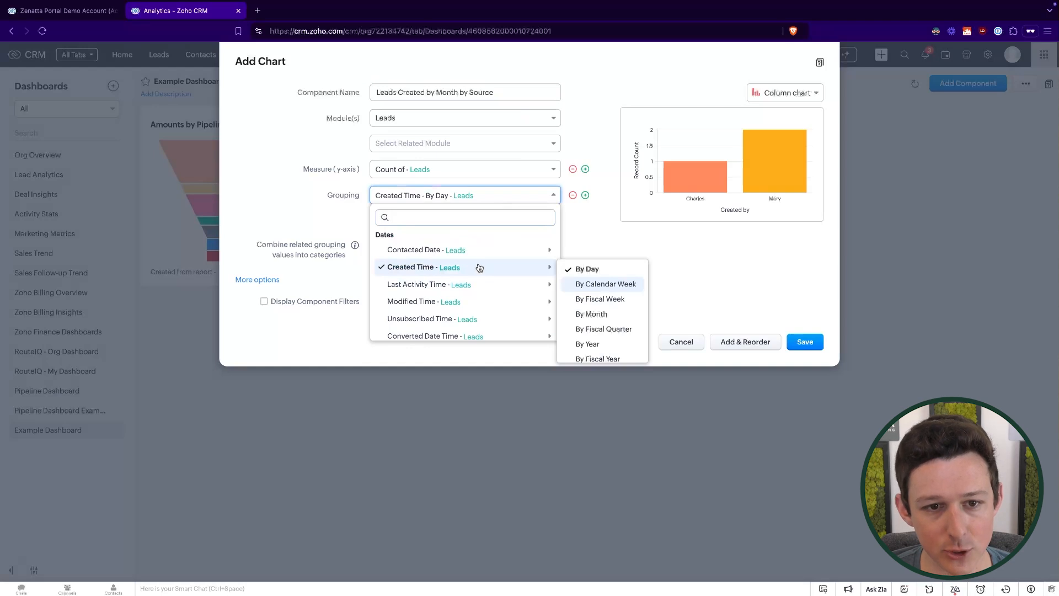
left_click(618, 312)
Examine the date fields and time periods available for the first grouping, leaving Created Time By Month selected.
left_click(553, 197)
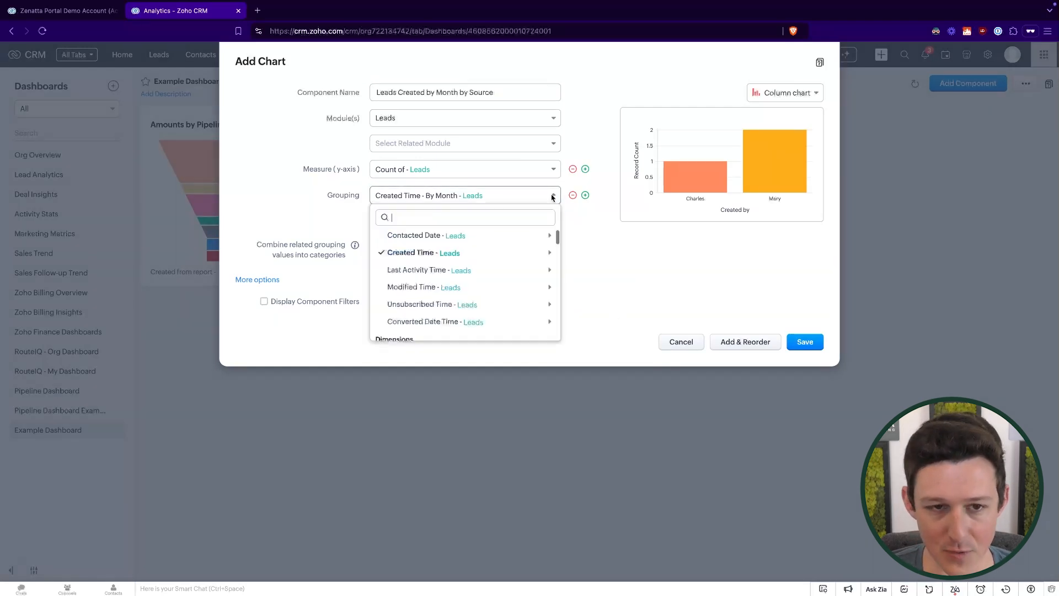
mouse_move(494, 276)
scroll(493, 276, "up", 1)
scroll(493, 273, "down", 2)
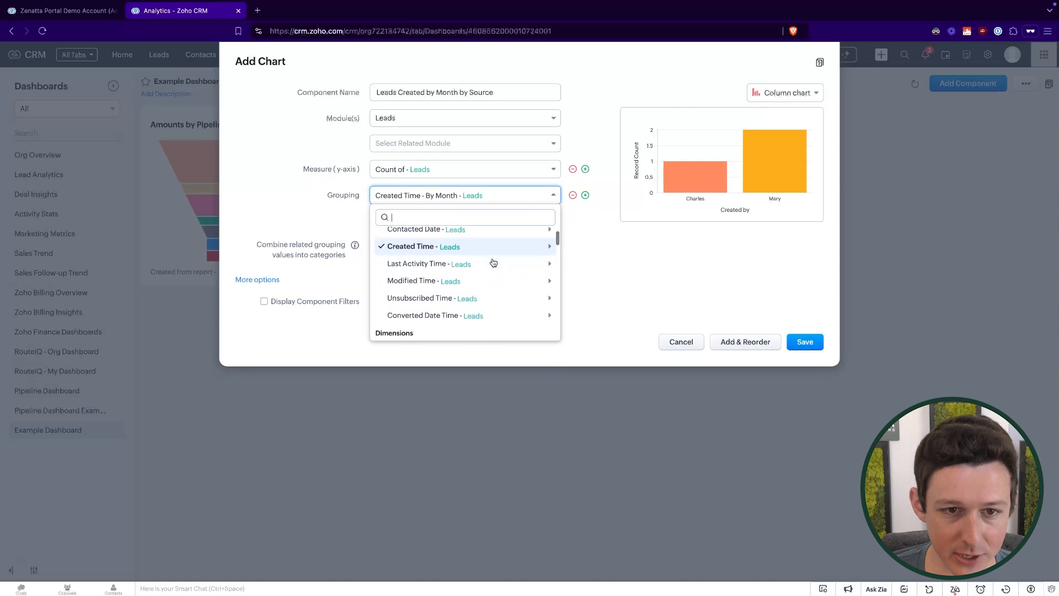
scroll(493, 263, "up", 2)
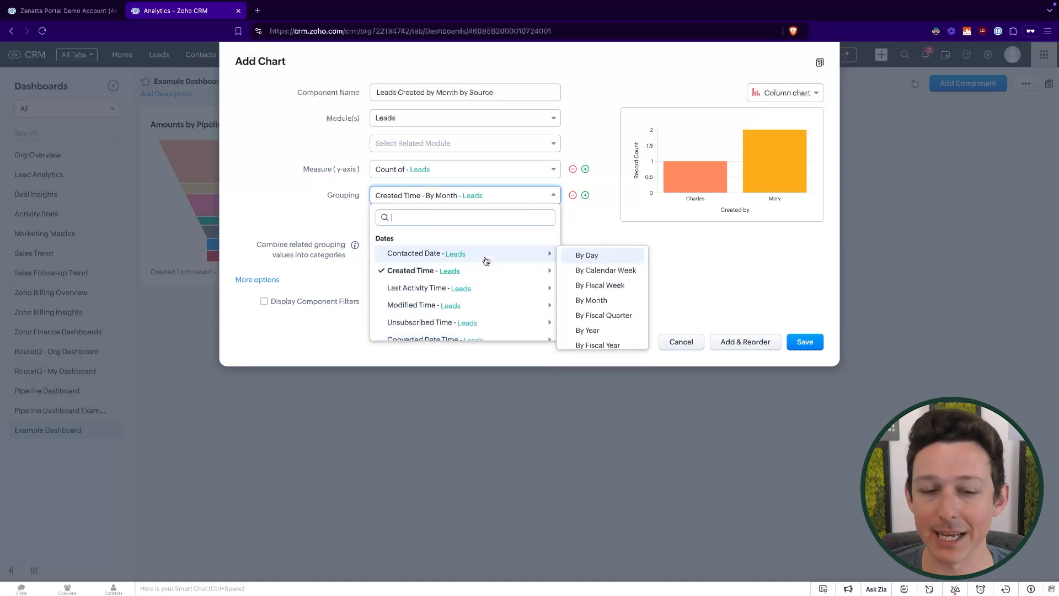
scroll(615, 275, "down", 2)
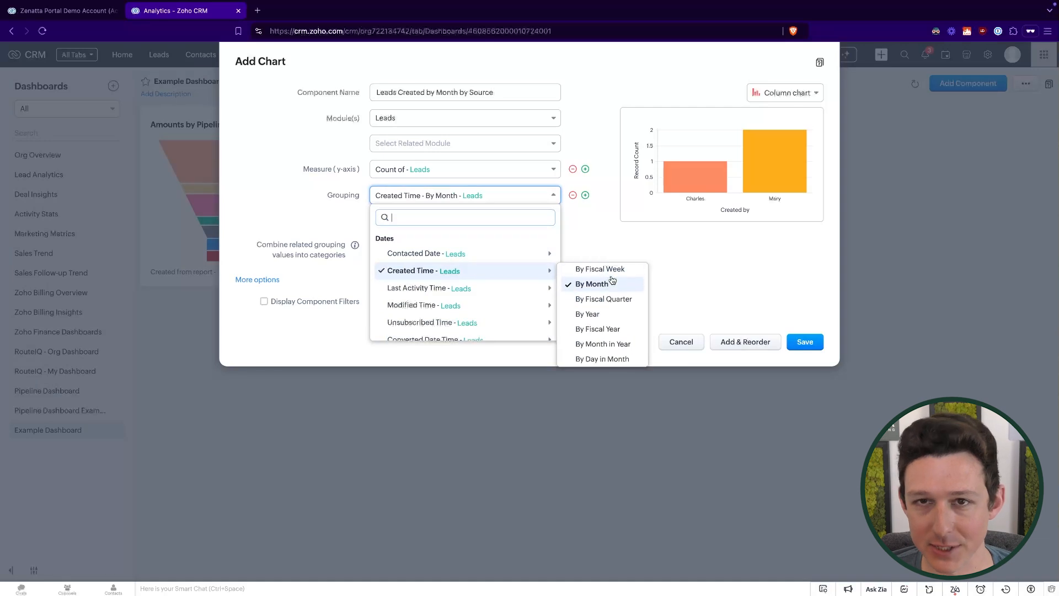
scroll(612, 281, "up", 1)
left_click(615, 224)
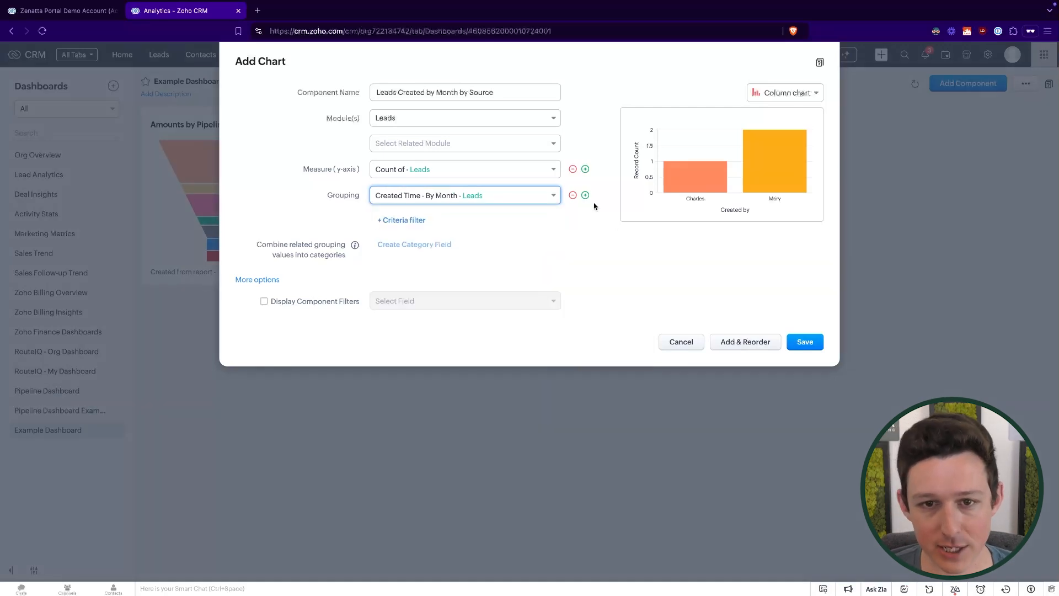
Add a second grouping to the chart by Lead Source, finding the field with the search text "sour".
left_click_drag(453, 91, 605, 89)
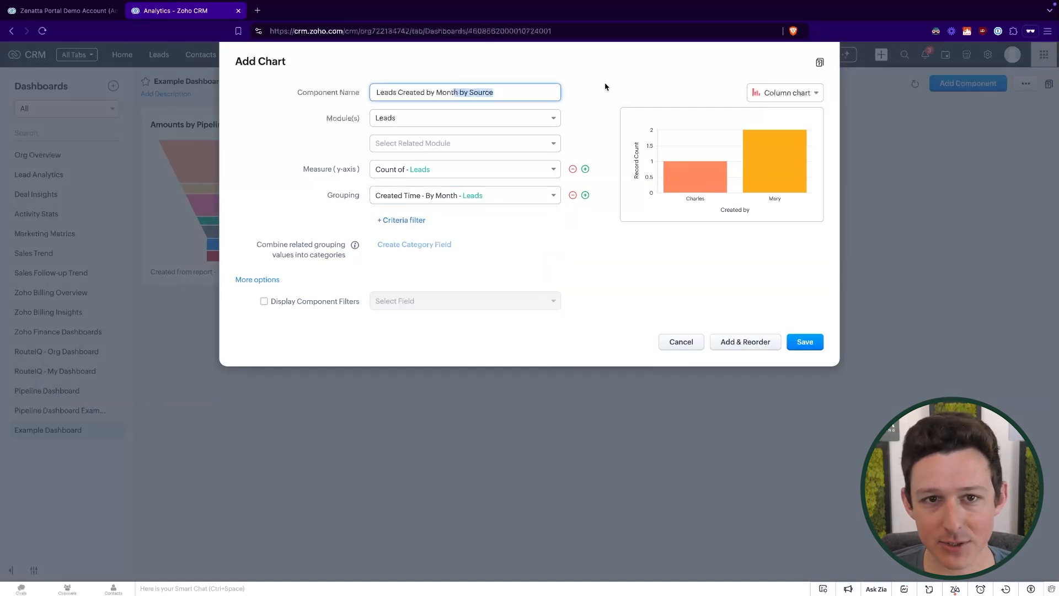
left_click(605, 91)
left_click(584, 195)
left_click(441, 223)
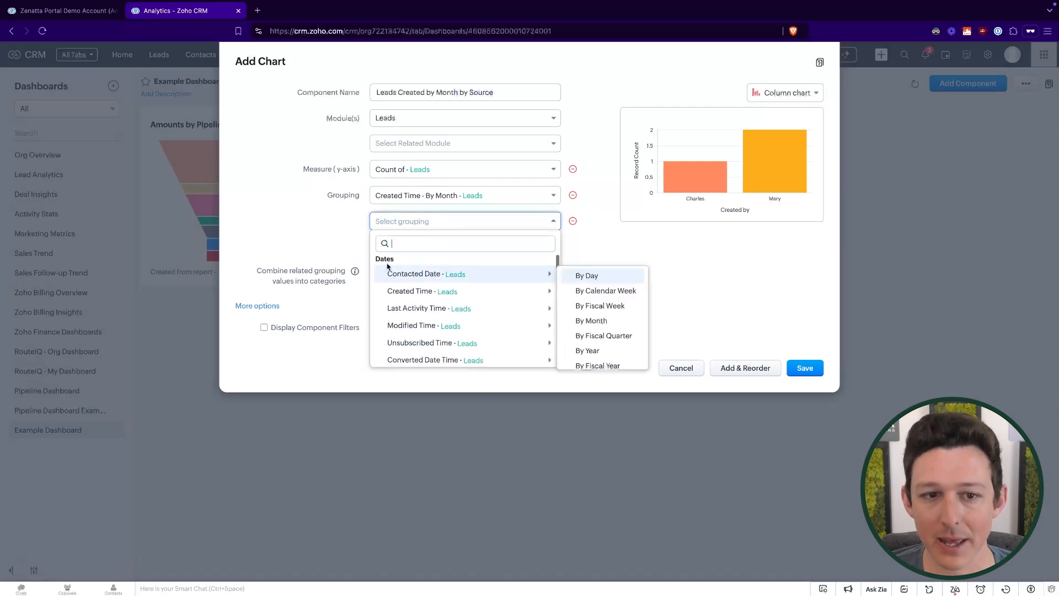
scroll(431, 276, "down", 3)
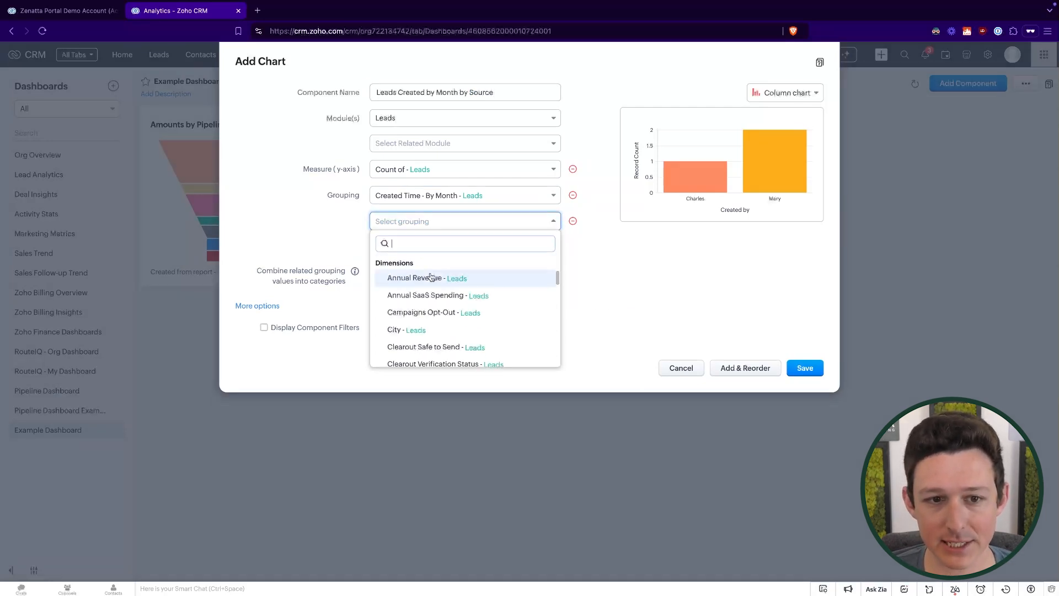
scroll(431, 277, "down", 4)
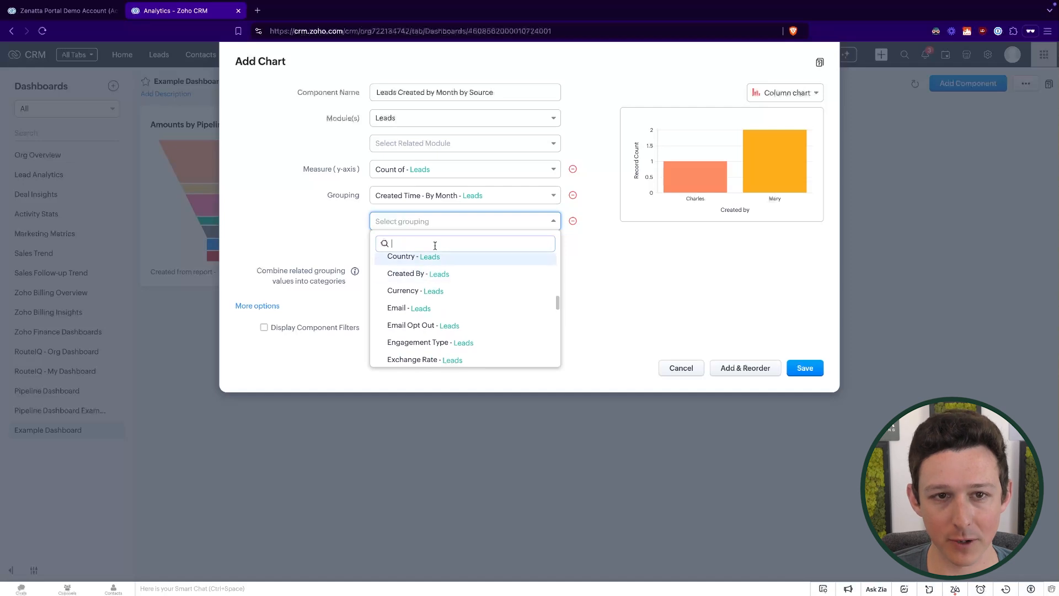
type("sour")
left_click(426, 282)
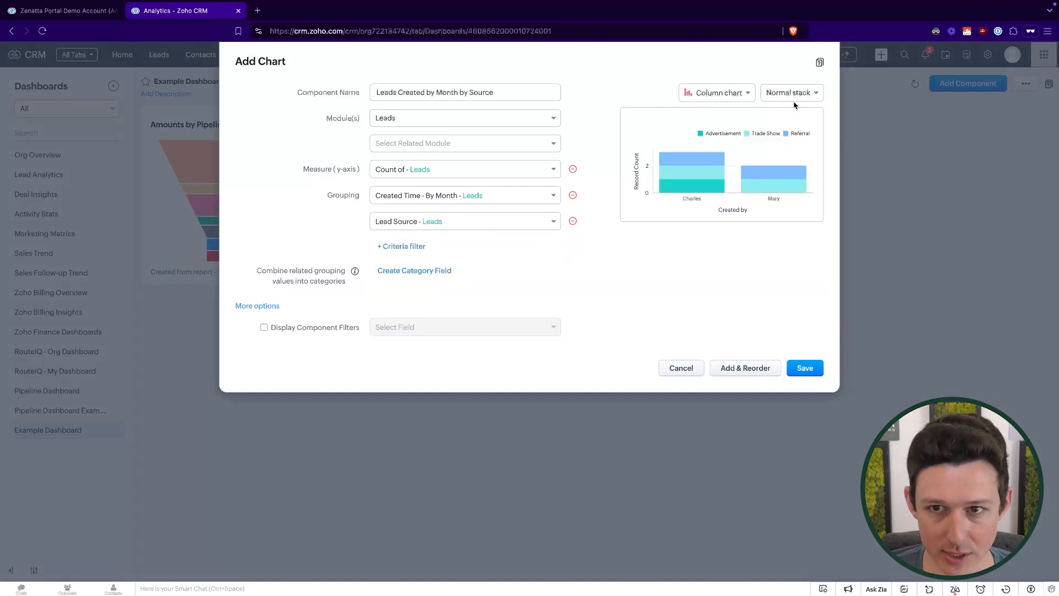
Look through the chart types available for the two-level grouping and keep the column chart.
left_click(741, 91)
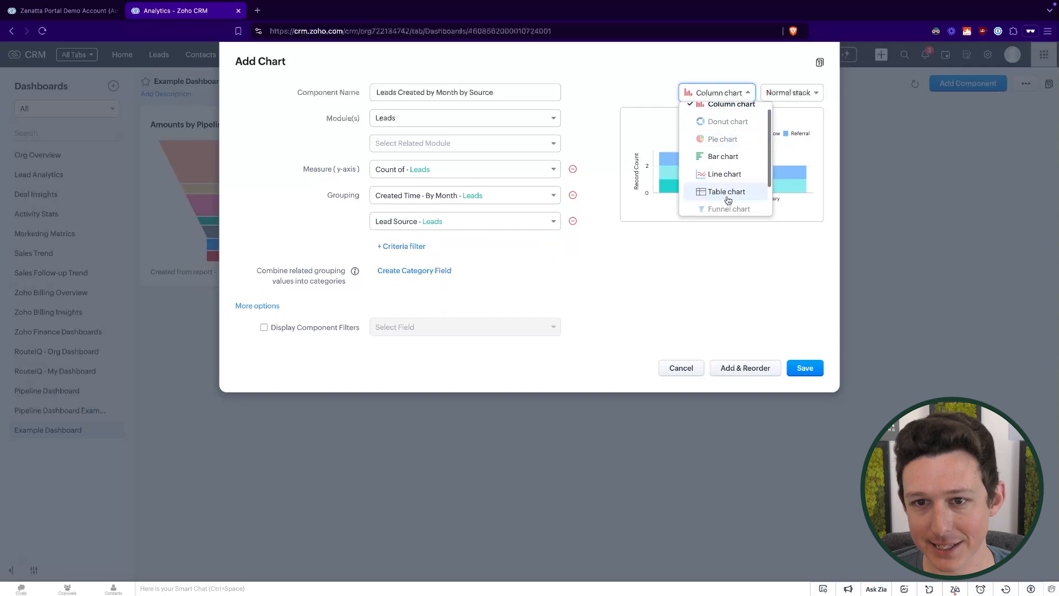
scroll(727, 193, "down", 2)
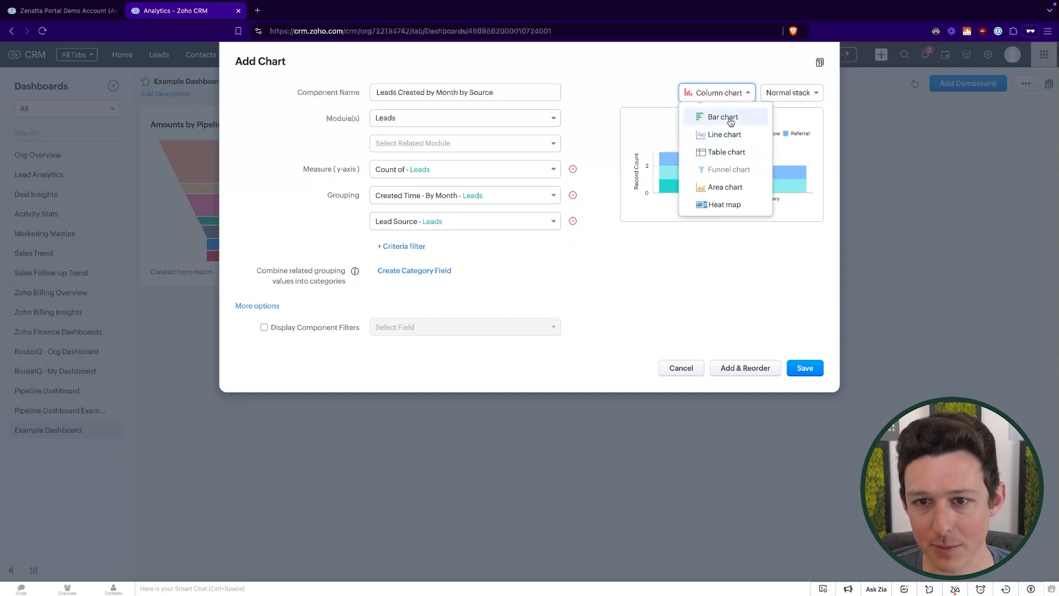
scroll(726, 165, "up", 2)
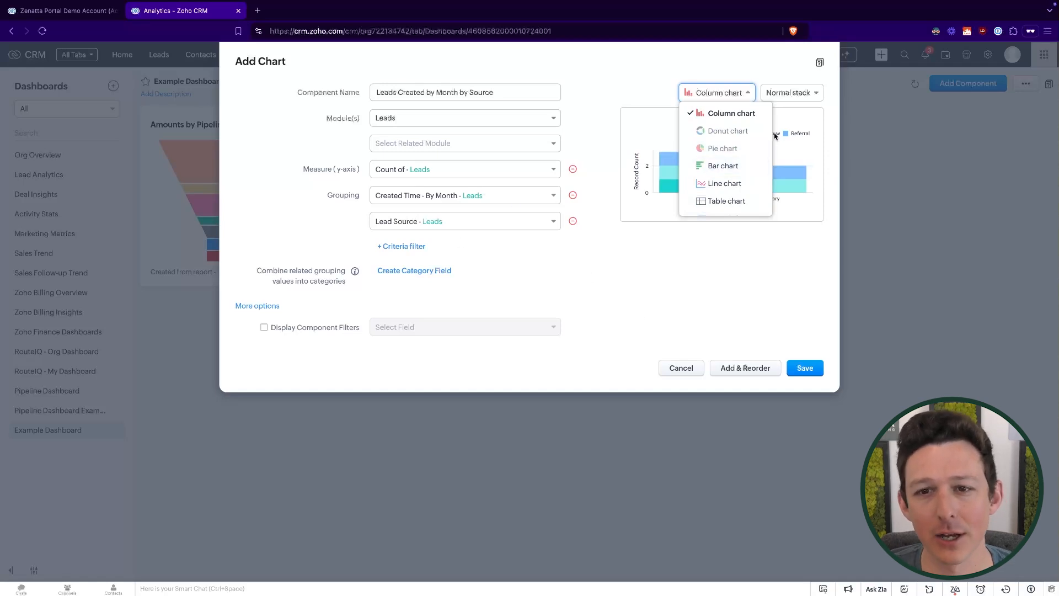
scroll(723, 160, "down", 2)
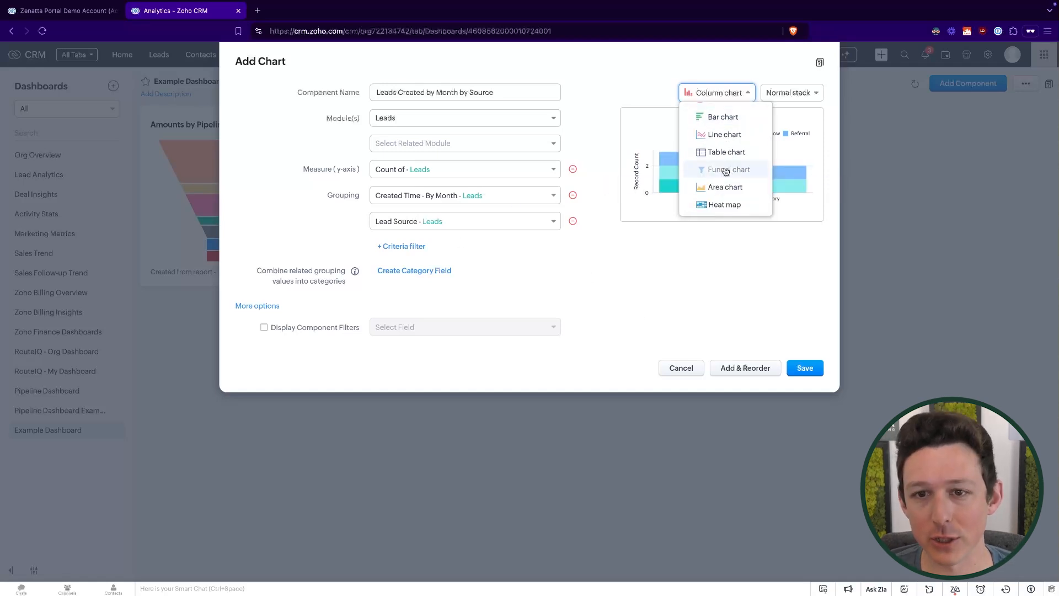
scroll(717, 145, "up", 2)
left_click(715, 93)
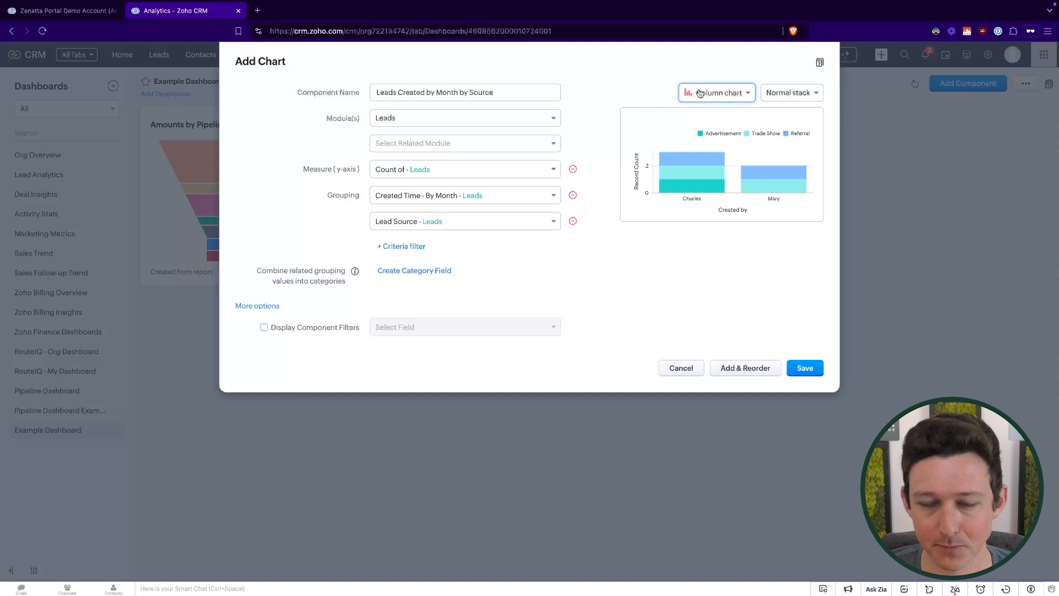
left_click(729, 93)
left_click(728, 92)
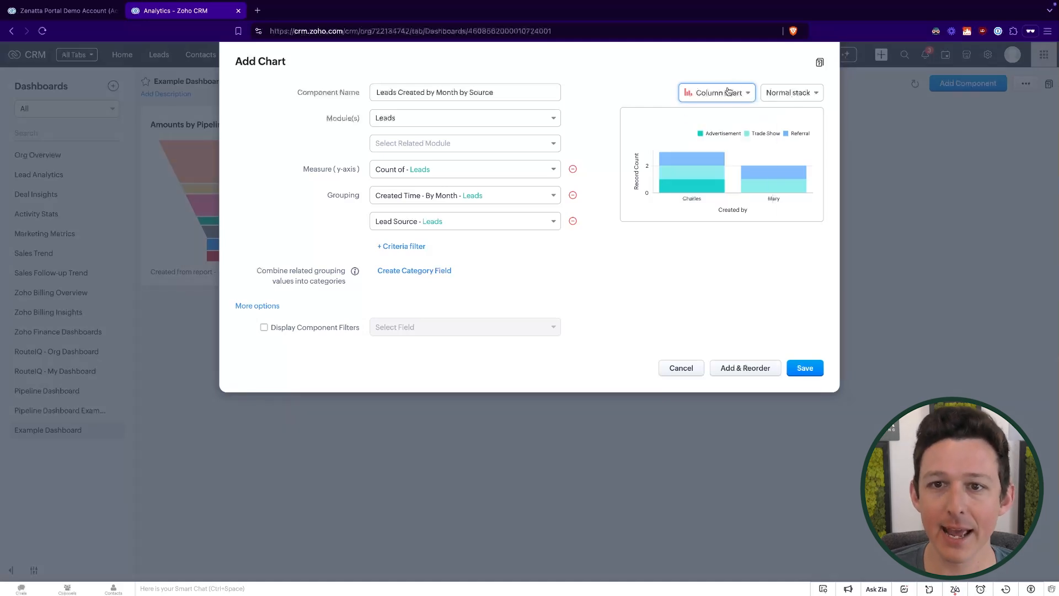
Check the stack options, keep Normal stack, and save the chart to the Example Dashboard.
left_click(787, 97)
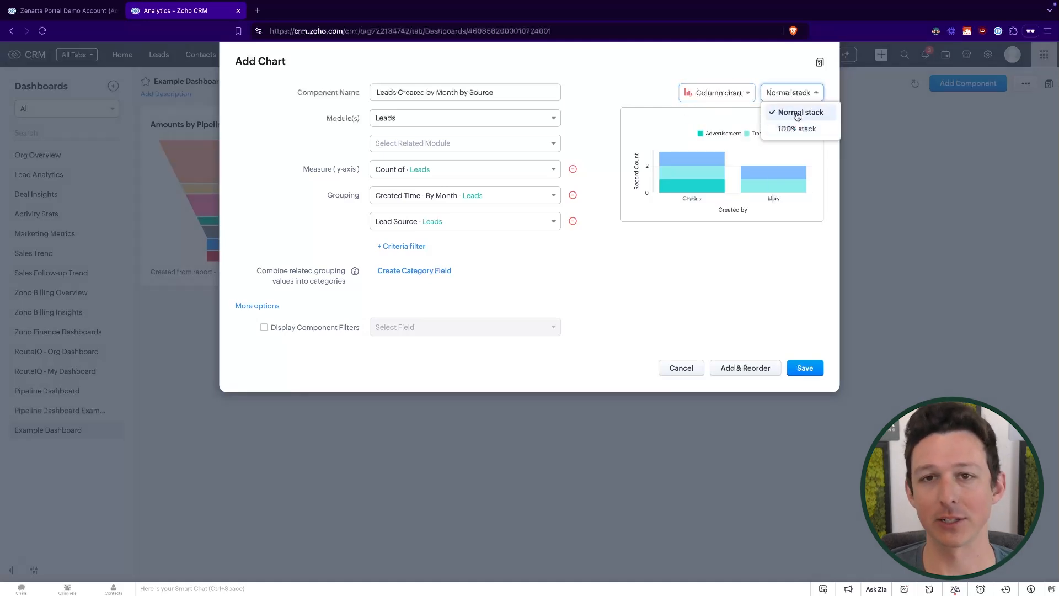
left_click(760, 62)
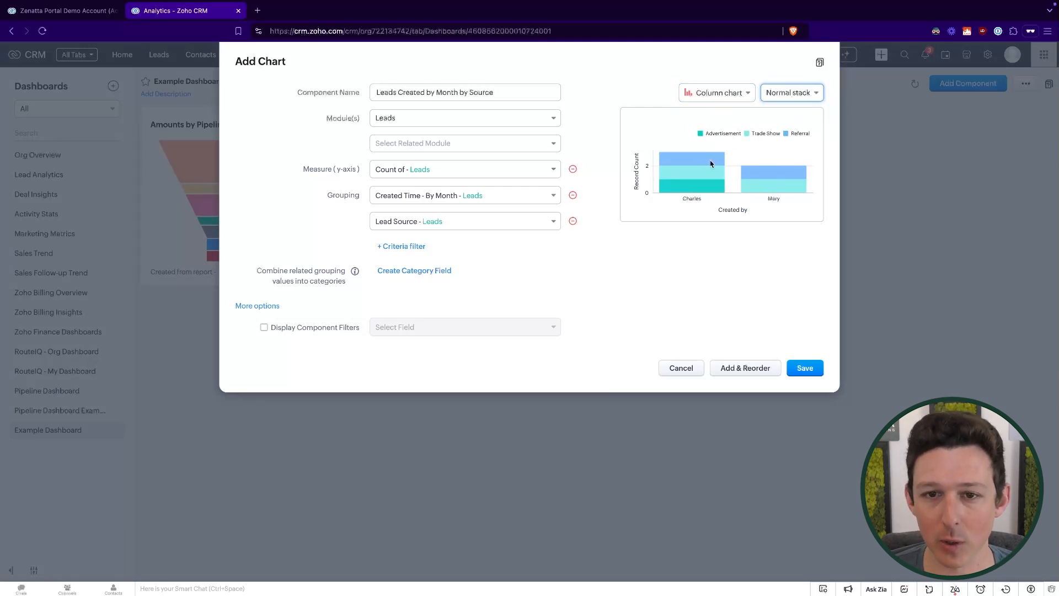
left_click(639, 280)
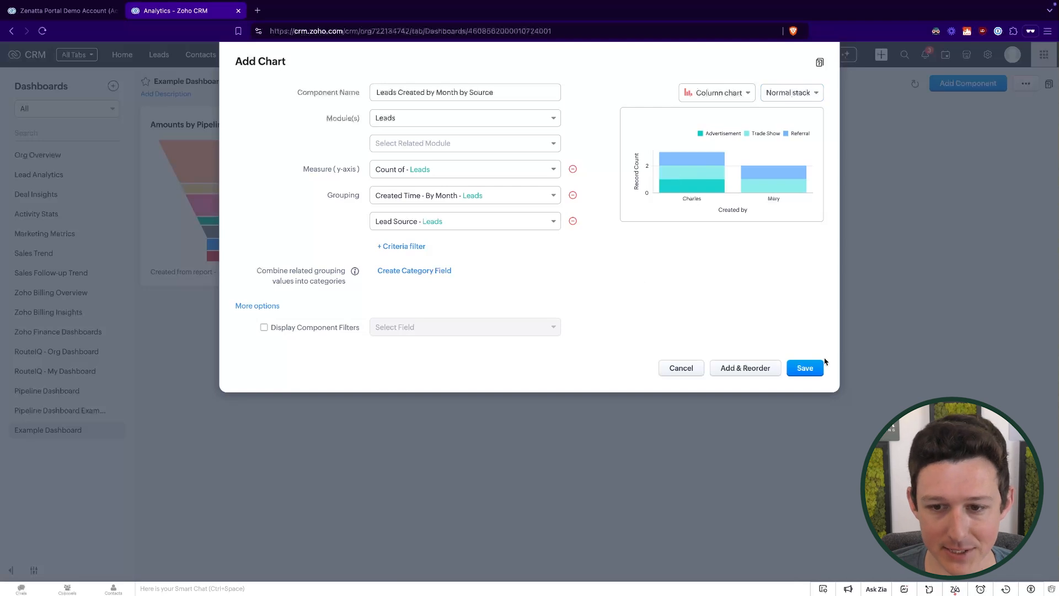
left_click(806, 369)
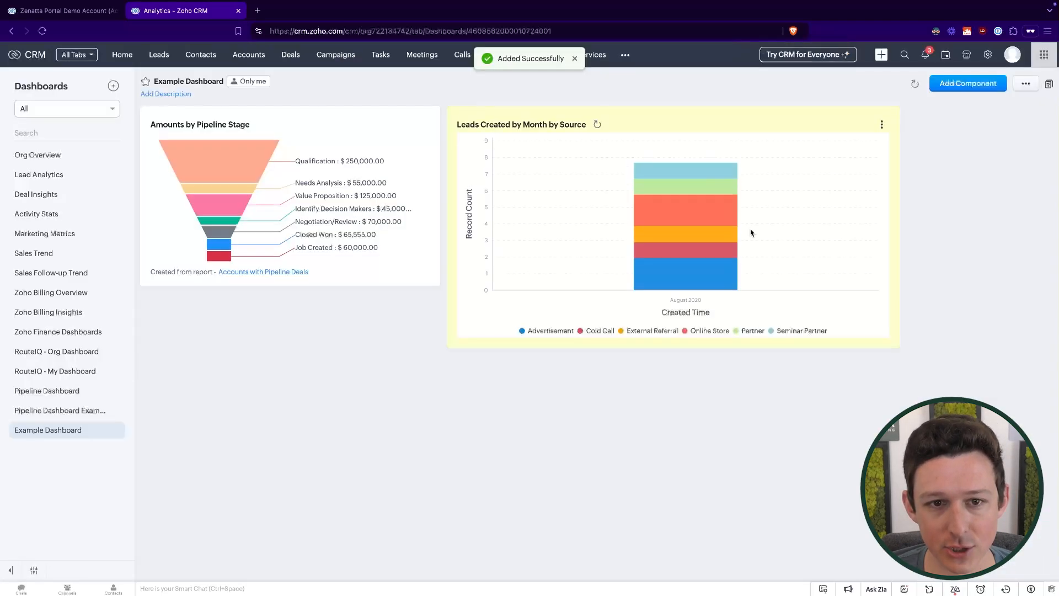
mouse_move(717, 168)
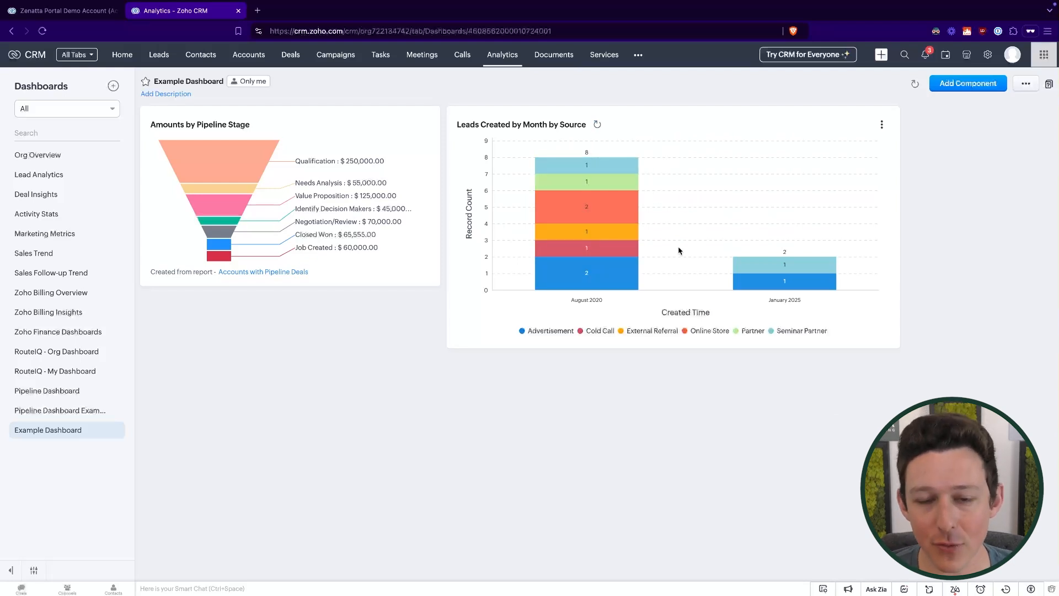
mouse_move(609, 167)
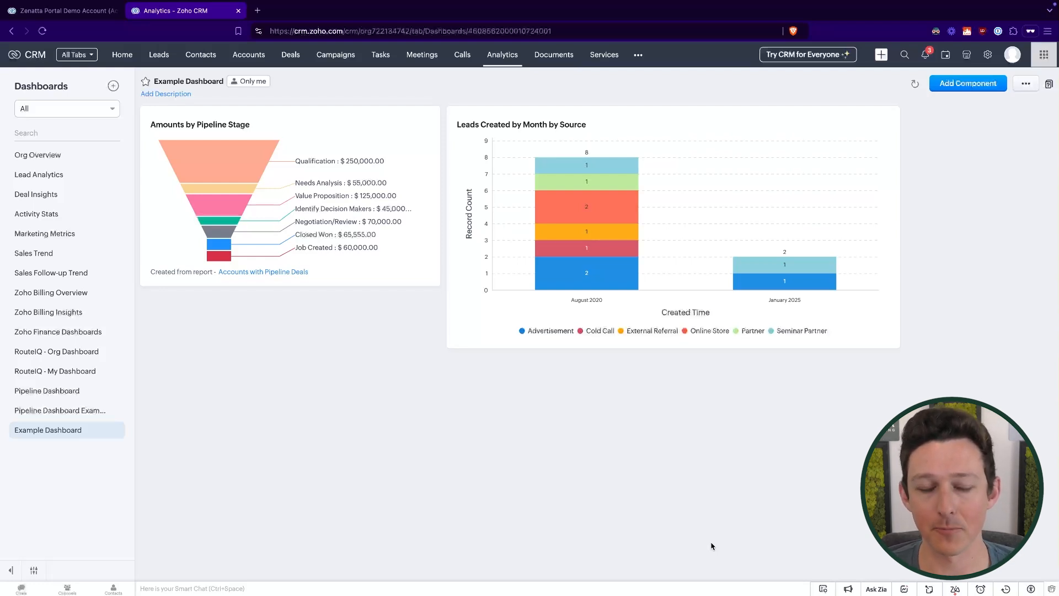
left_click(970, 86)
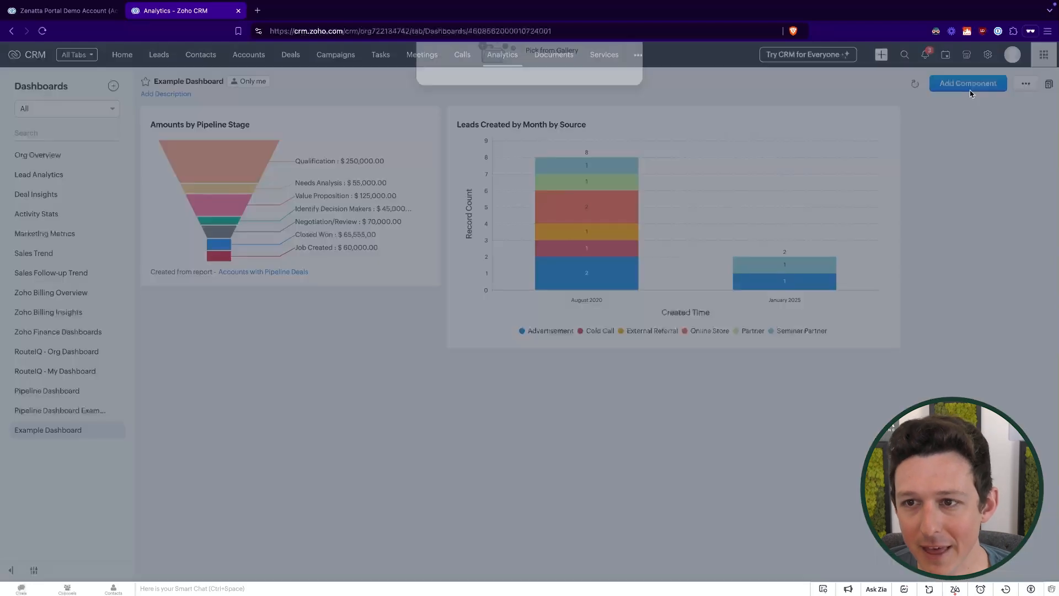
left_click(624, 61)
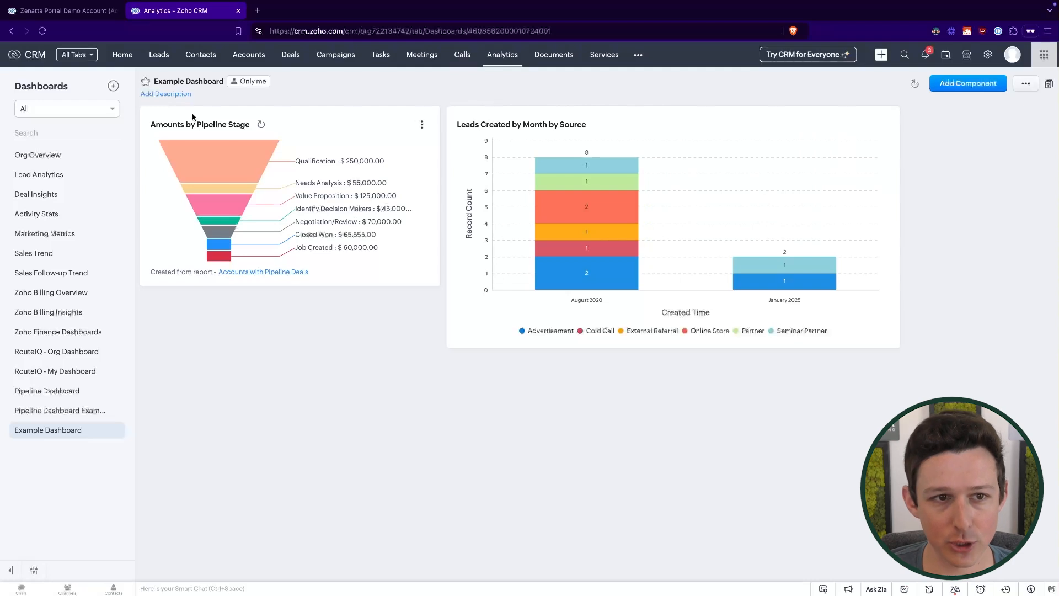
Refresh the Amounts by Pipeline Stage chart and review its report, measure and grouping settings without saving changes.
left_click(261, 125)
left_click(422, 125)
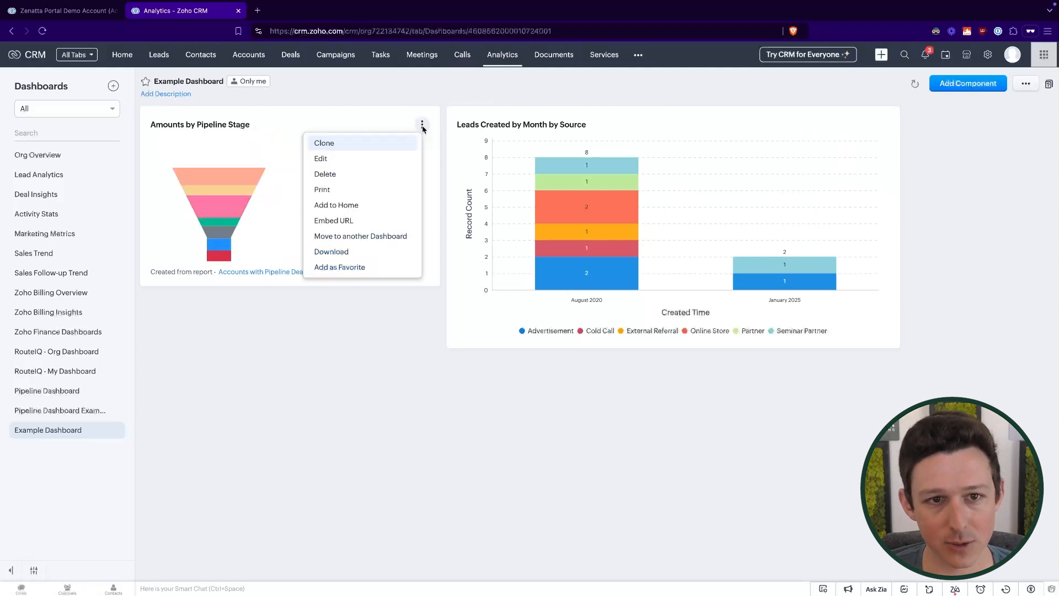
left_click(381, 159)
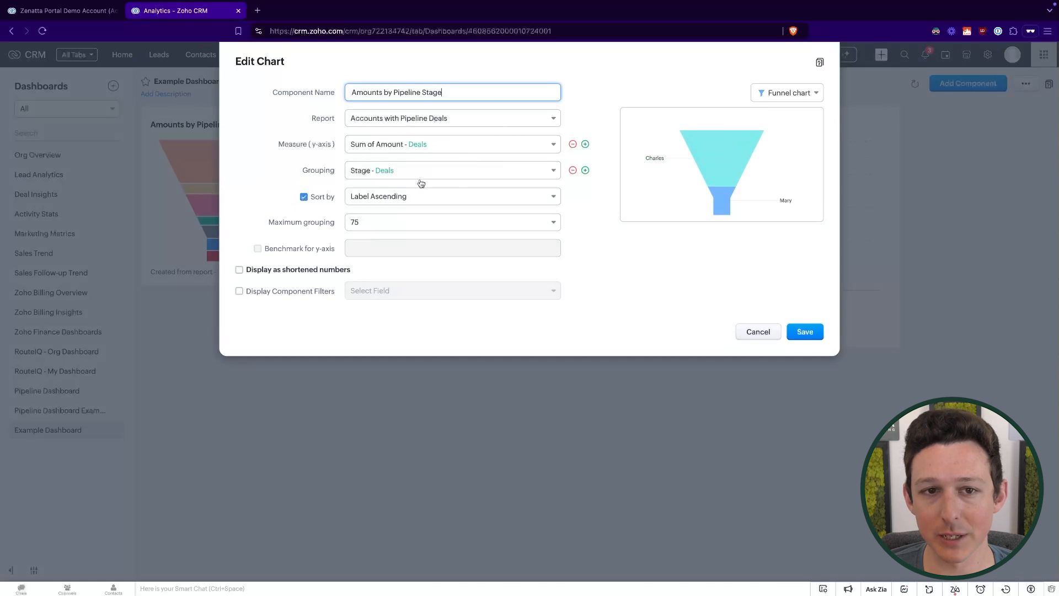
left_click(759, 333)
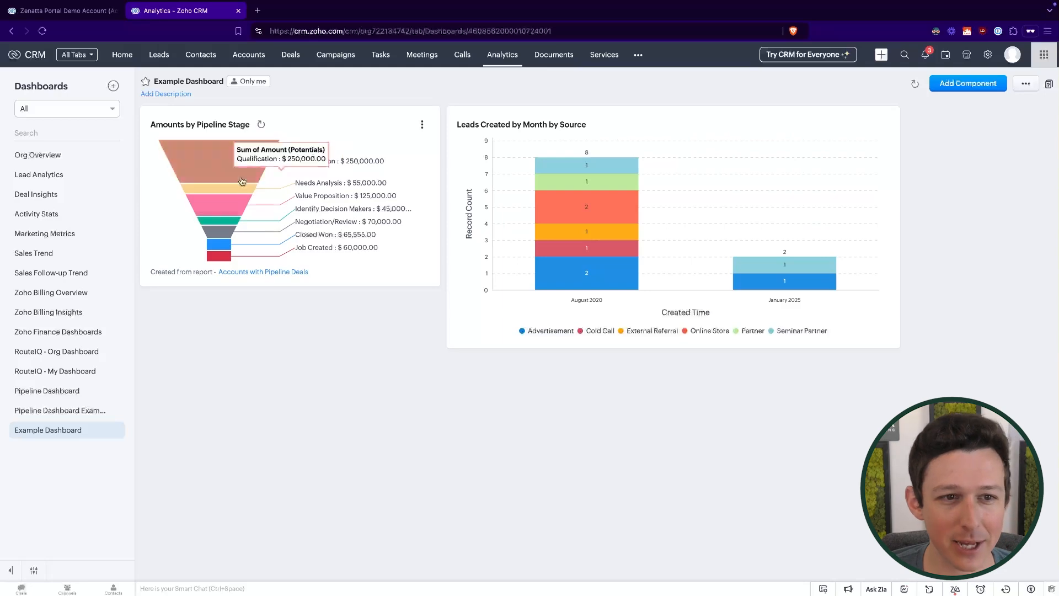
Review the Accounts with Pipeline Deals report linked from the funnel chart, and close it to return to the Example Dashboard.
left_click(258, 272)
left_click(208, 11)
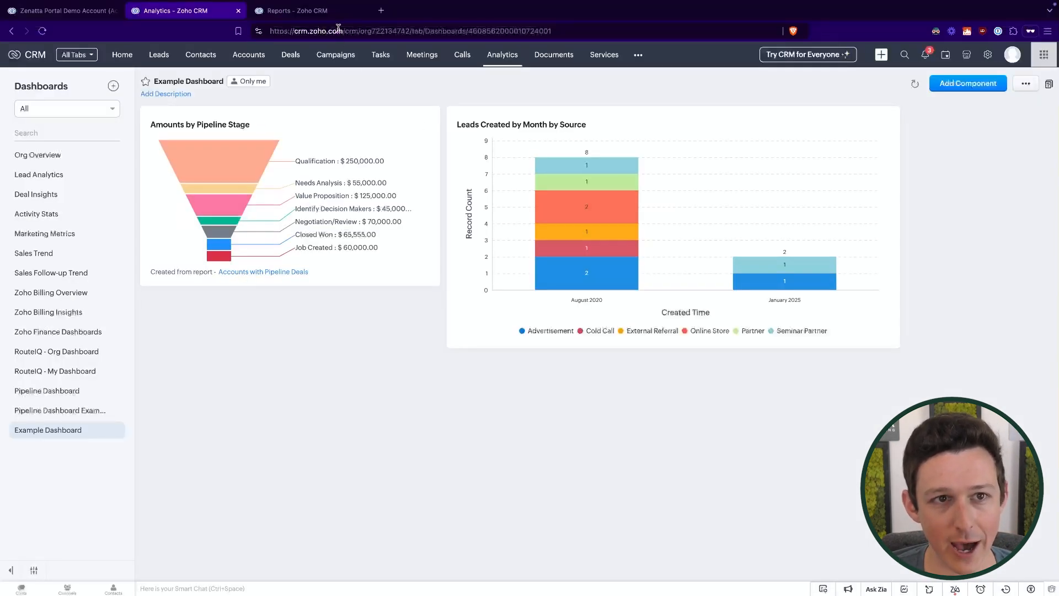
left_click(331, 11)
scroll(495, 304, "down", 4)
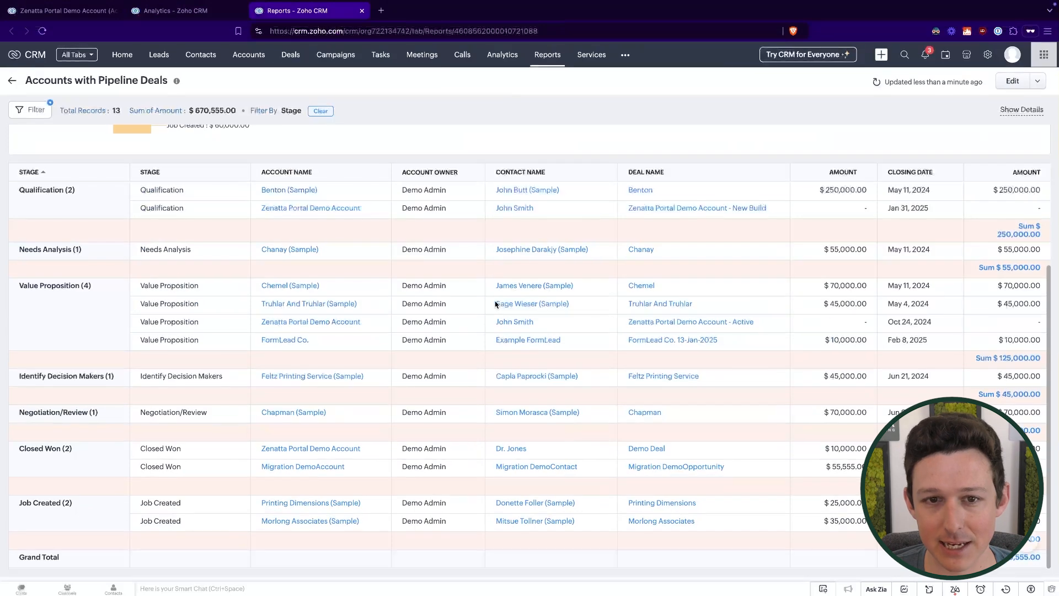
scroll(496, 304, "up", 5)
left_click(175, 10)
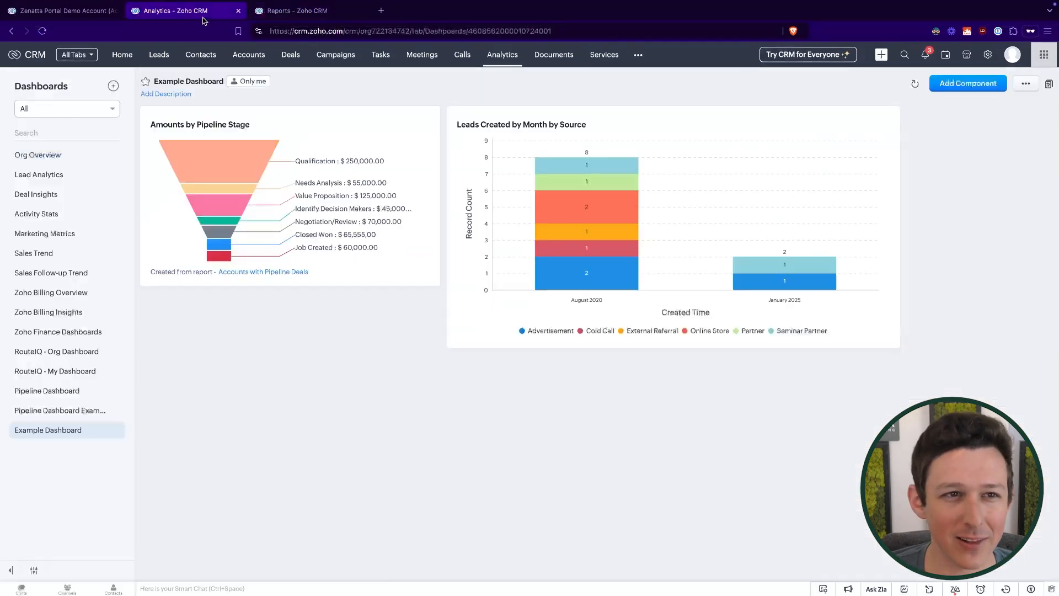
left_click(362, 11)
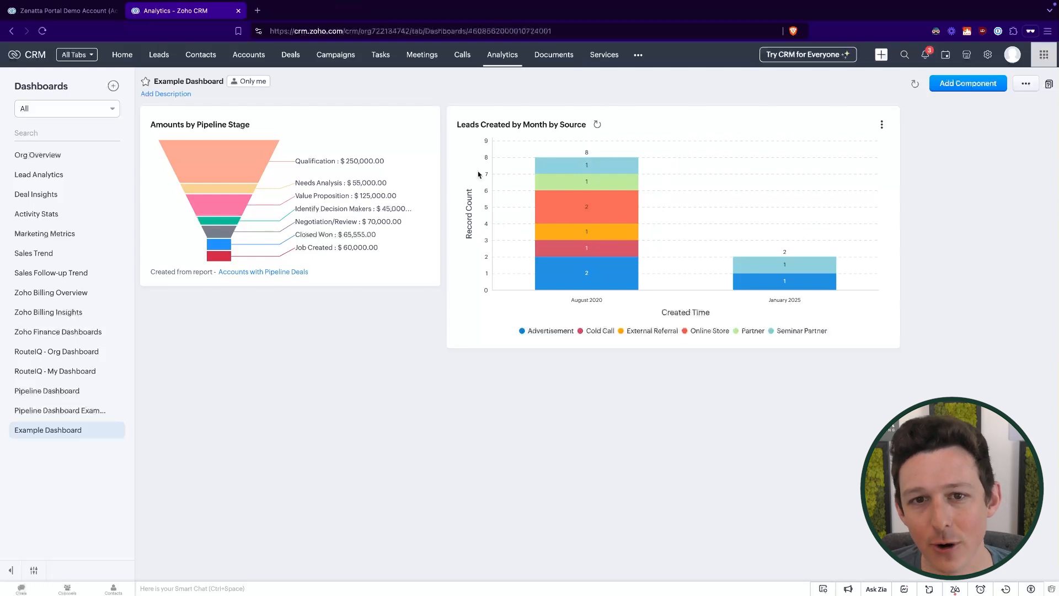
Bring up the component types available for adding another component to the Example Dashboard.
mouse_move(578, 251)
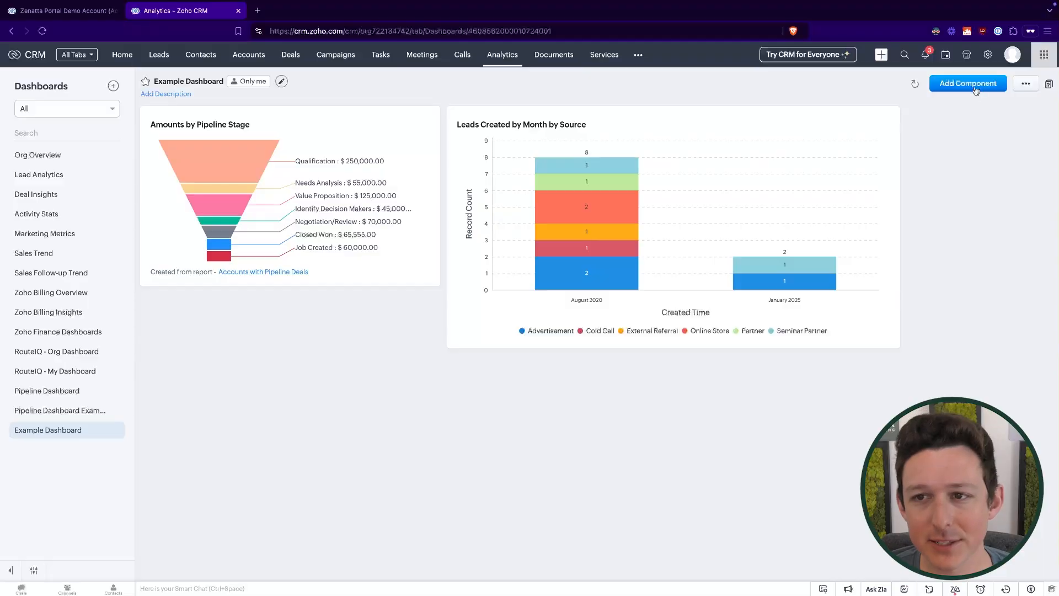
left_click(967, 83)
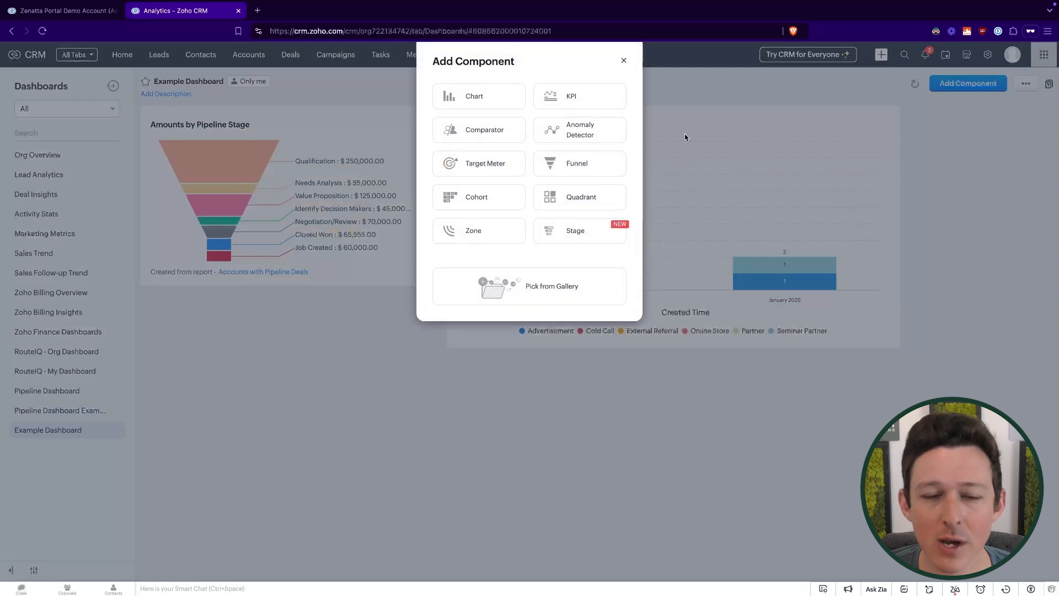